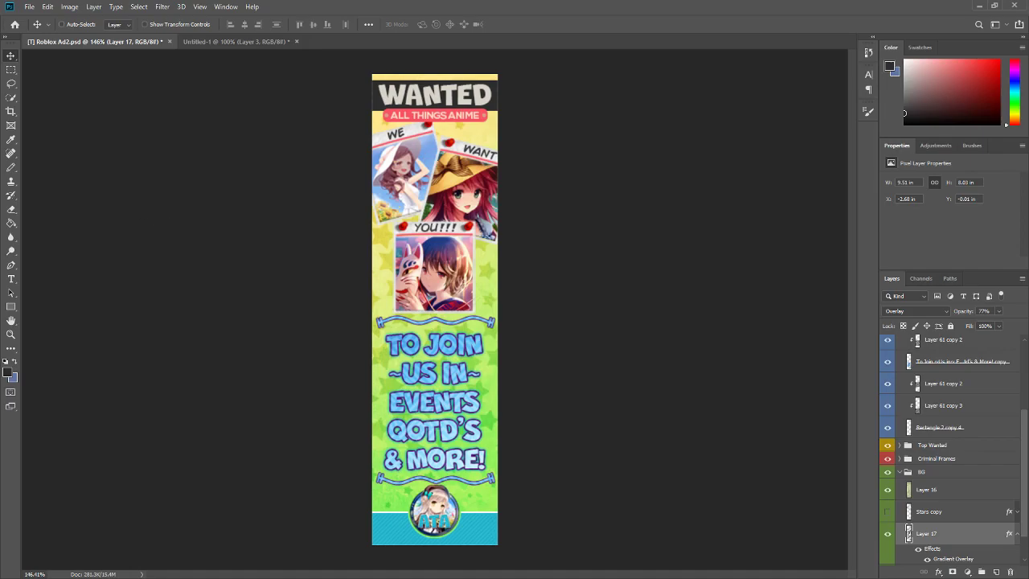
# Create a new document 160 pixels wide and 600 pixels high at 72 pixels/inch
pyautogui.click(29, 7)
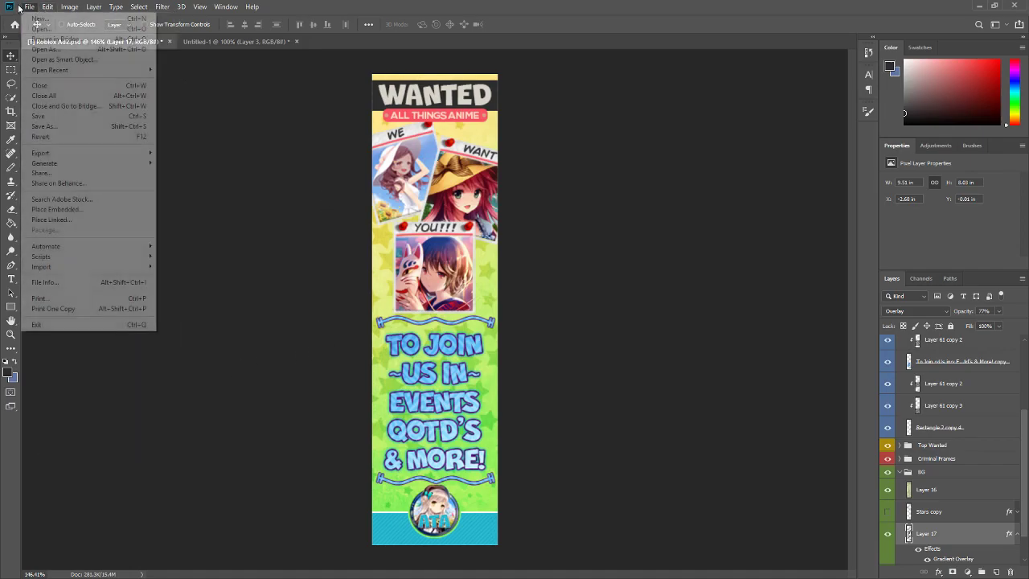
pyautogui.press('Escape')
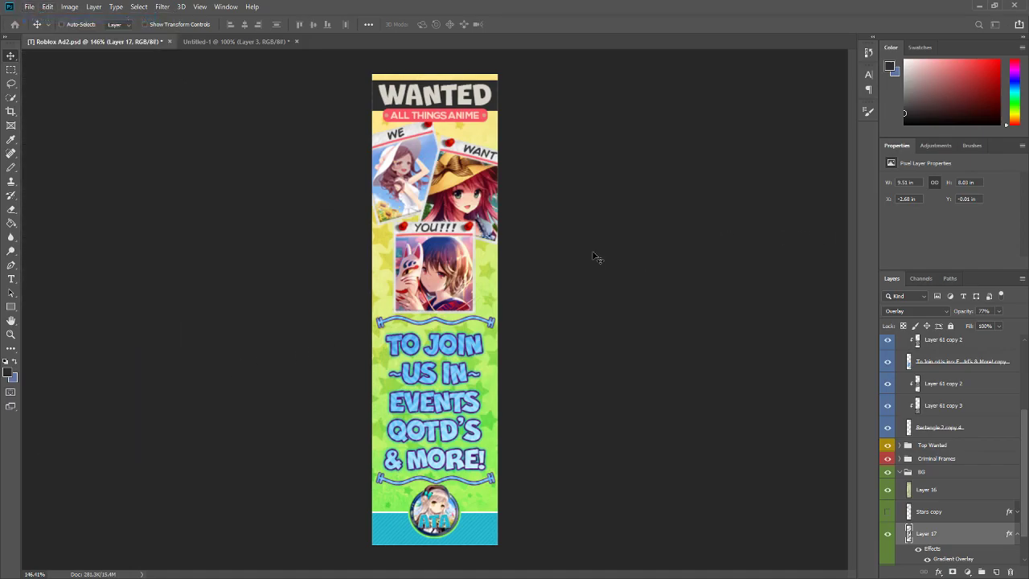
pyautogui.hotkey('ctrl', 'n')
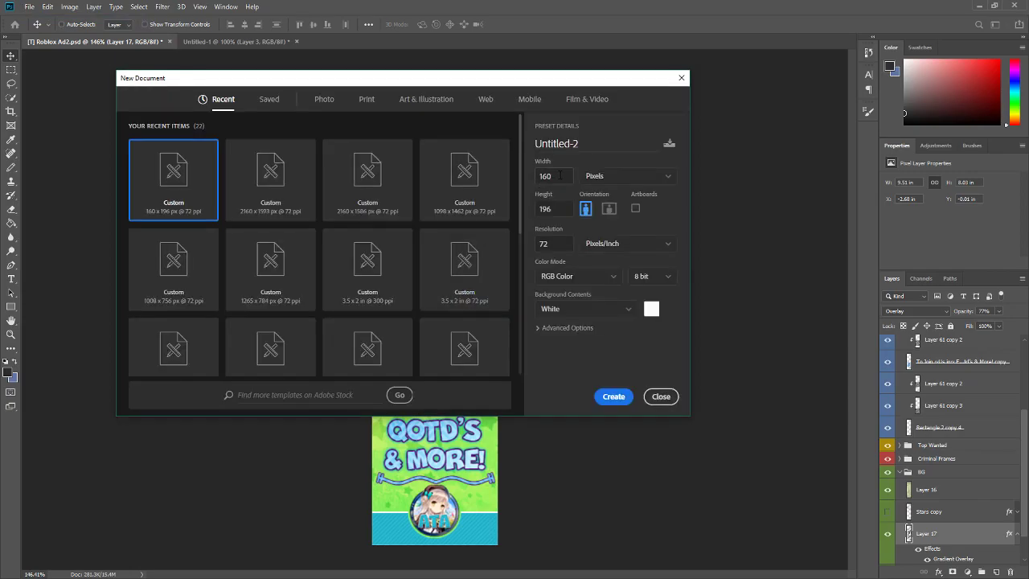
pyautogui.press('Tab')
pyautogui.write('600')
pyautogui.click(613, 397)
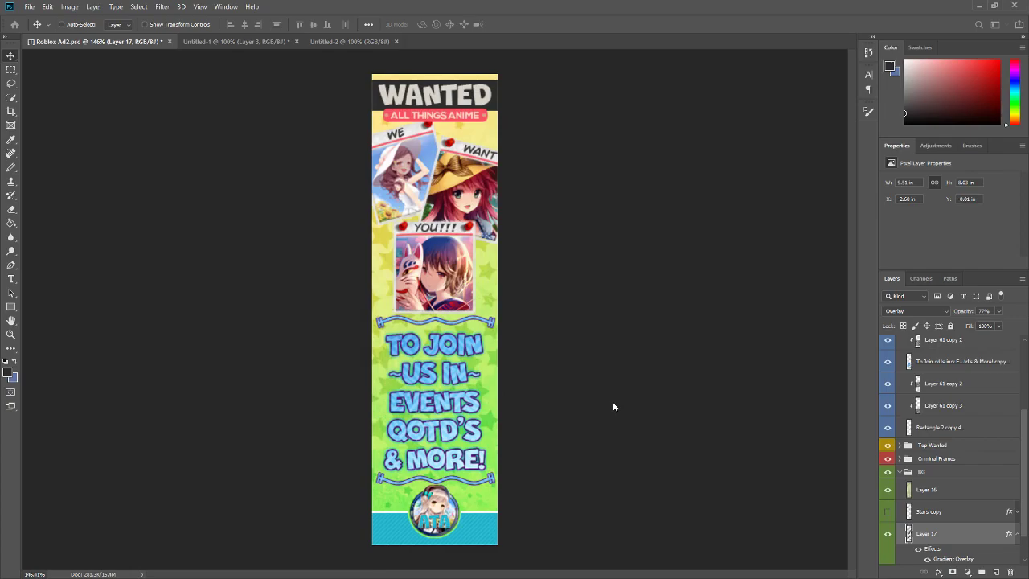
# Set the foreground colour to magenta #e446e2
pyautogui.click(9, 372)
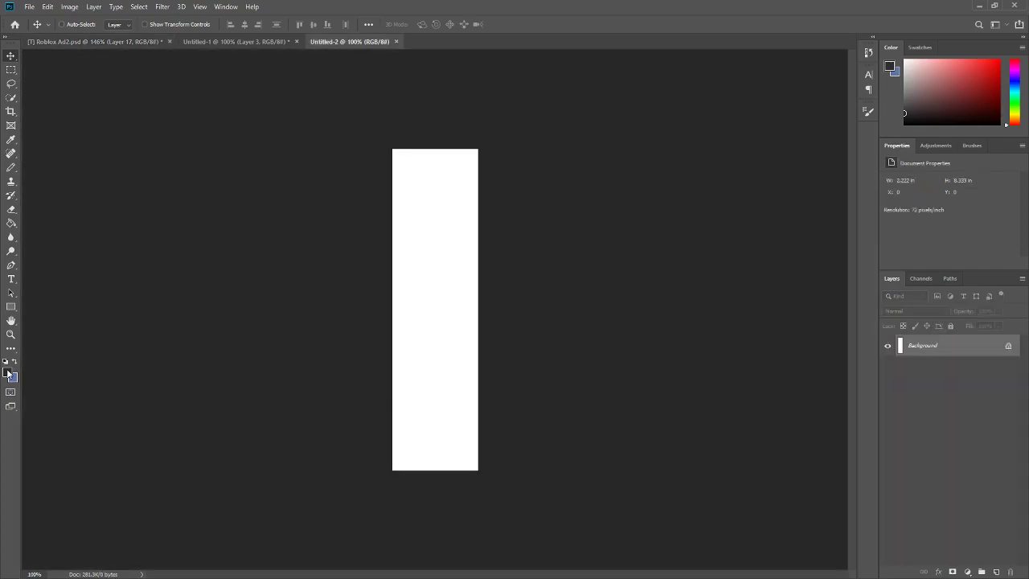
pyautogui.click(670, 252)
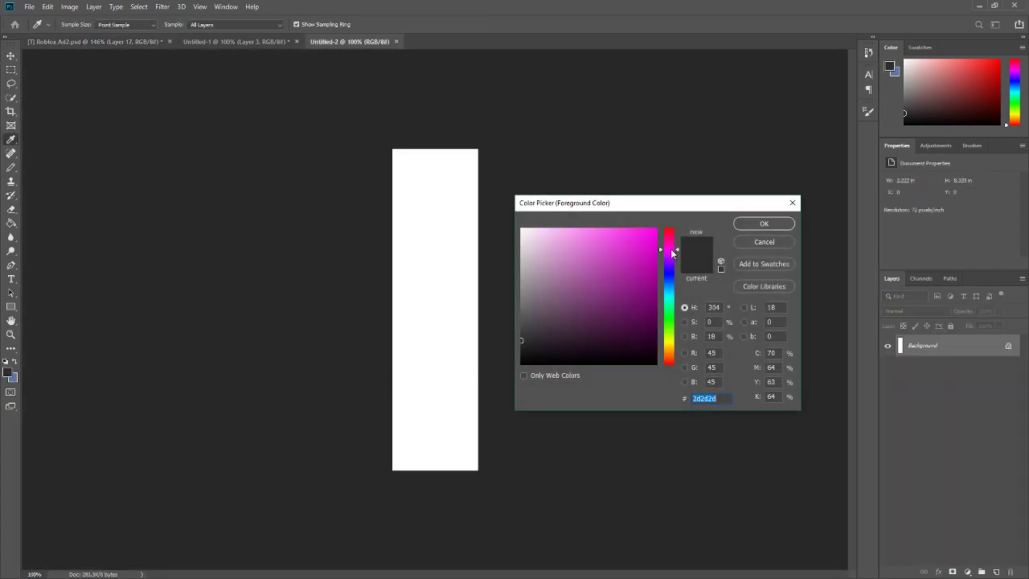
pyautogui.click(589, 249)
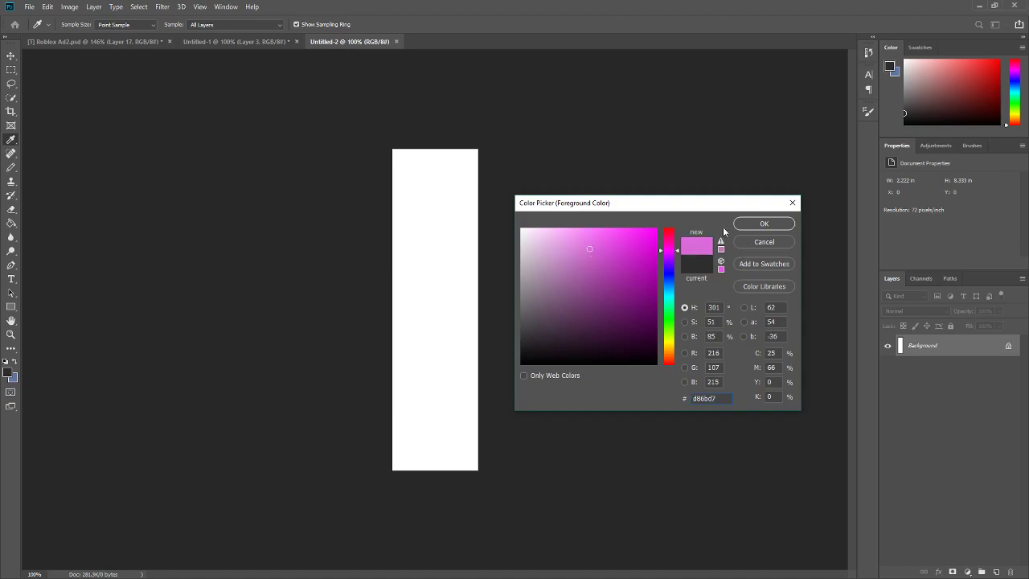
pyautogui.click(615, 242)
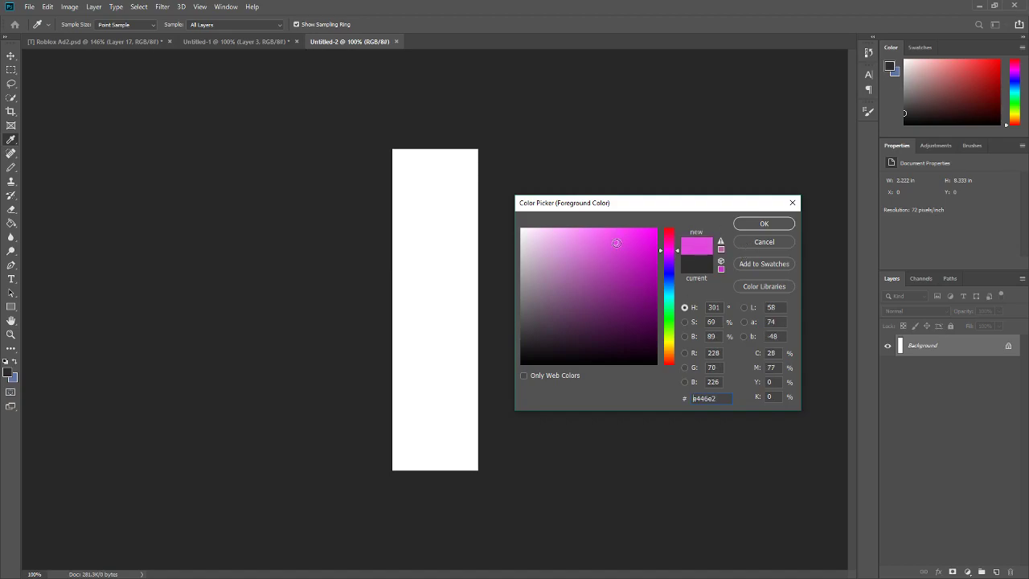
pyautogui.click(762, 223)
# Replace the locked Background with a new layer and fill that layer with the magenta foreground colour
pyautogui.press('v')
pyautogui.click(995, 572)
pyautogui.click(937, 368)
pyautogui.press('Delete')
pyautogui.click(11, 223)
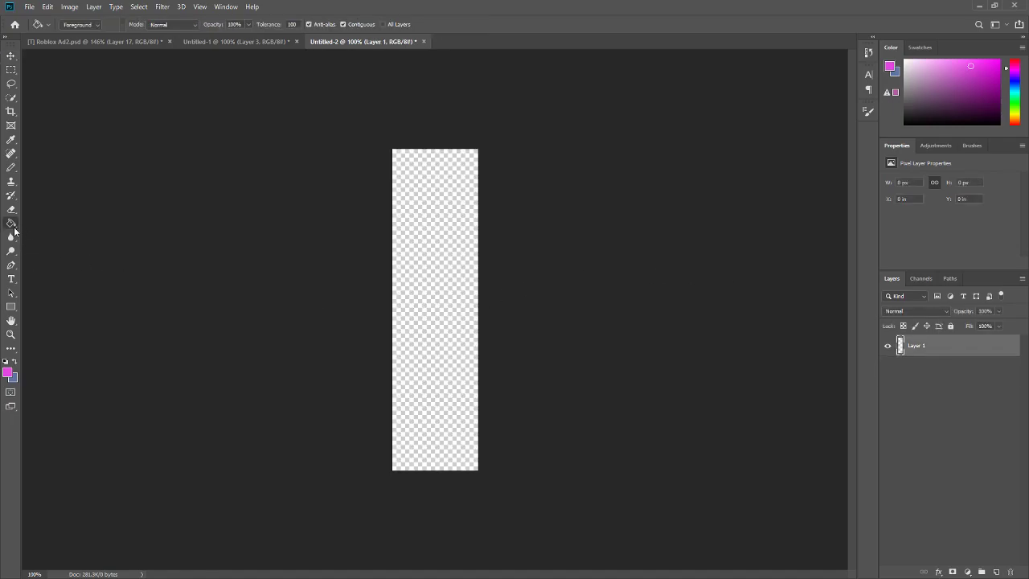
pyautogui.click(440, 190)
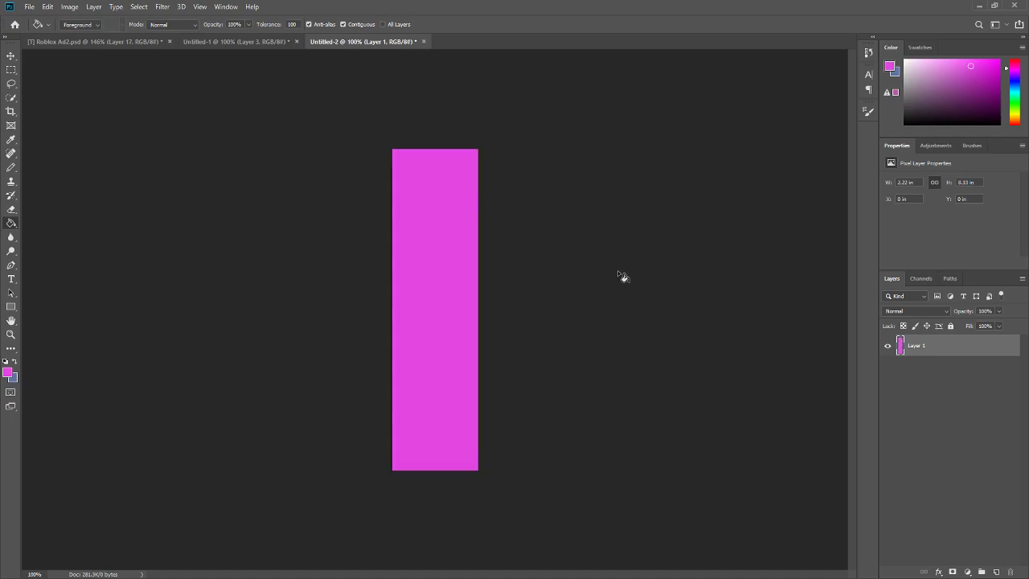
# Add a Gradient Overlay effect with Normal blend mode to the filled layer
pyautogui.rightClick(922, 345)
pyautogui.click(810, 142)
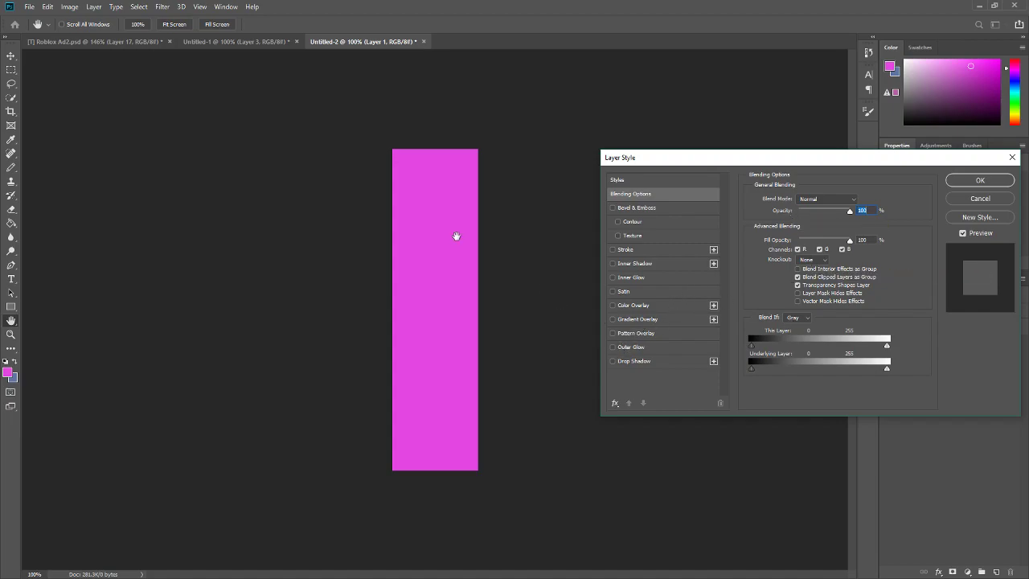
pyautogui.click(613, 319)
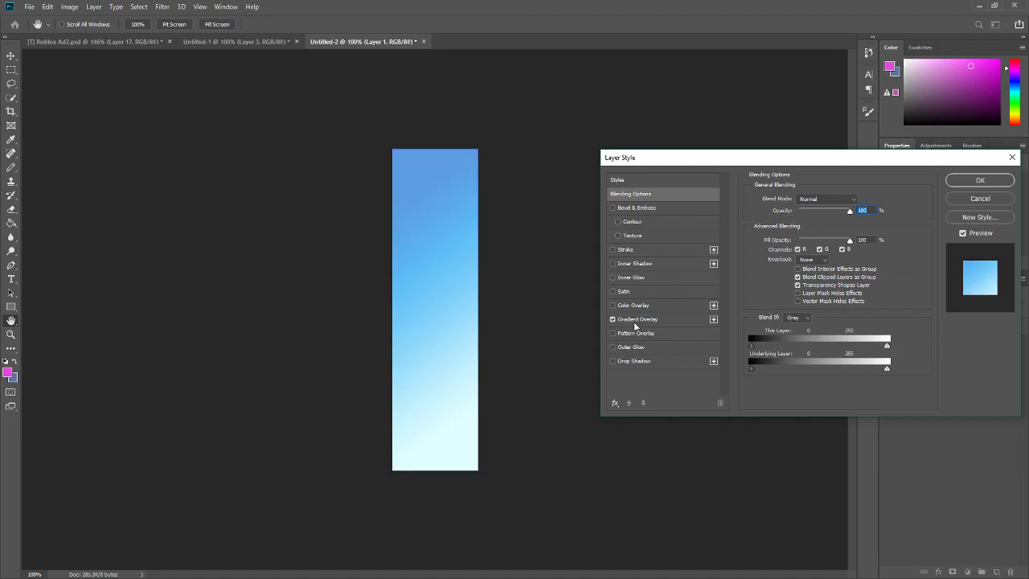
pyautogui.click(637, 319)
pyautogui.click(804, 198)
pyautogui.click(804, 198)
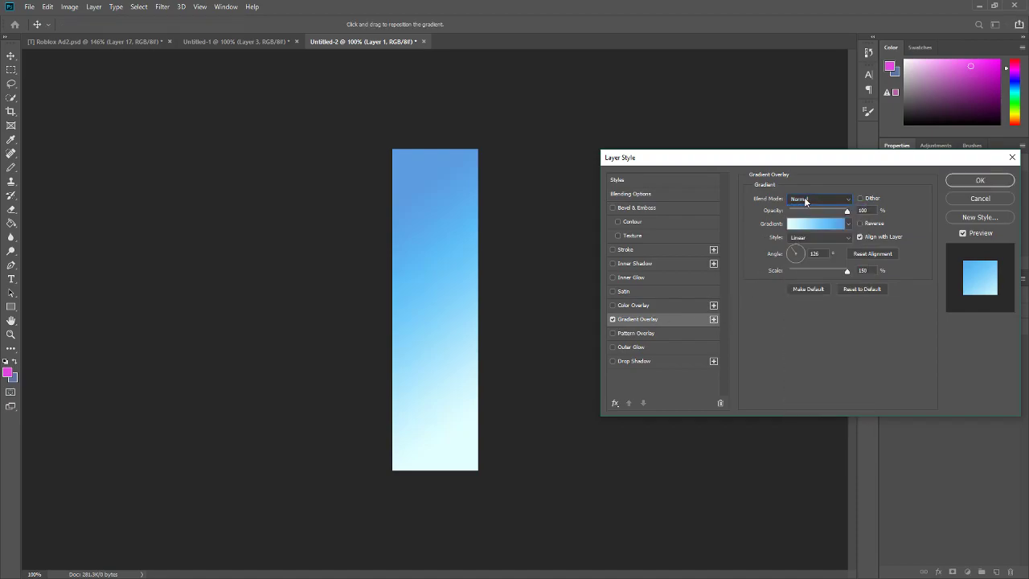
# Set the overlay gradient's first colour stop, at location 0%, to green #7eed53
pyautogui.click(847, 222)
pyautogui.click(801, 225)
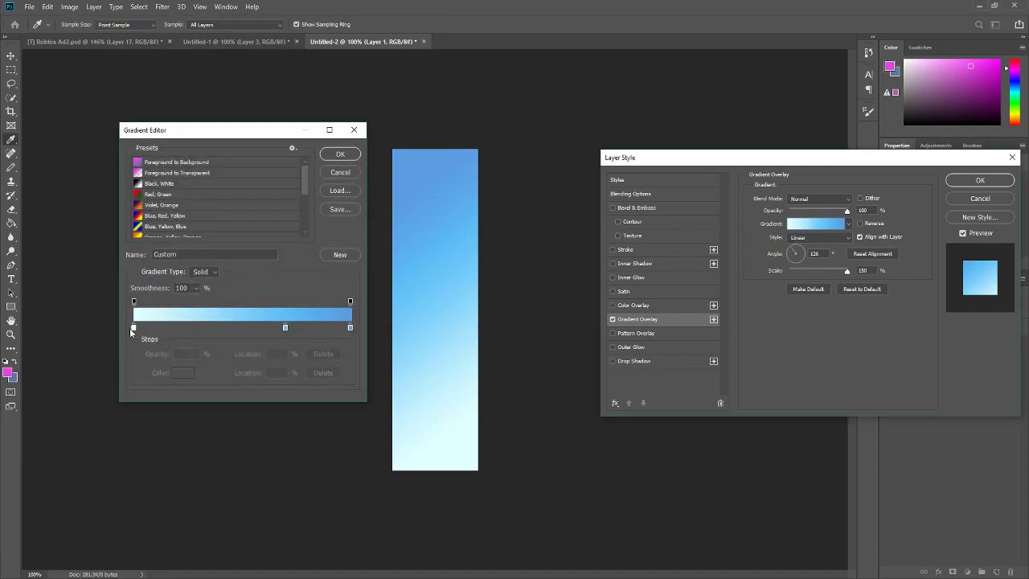
pyautogui.click(134, 329)
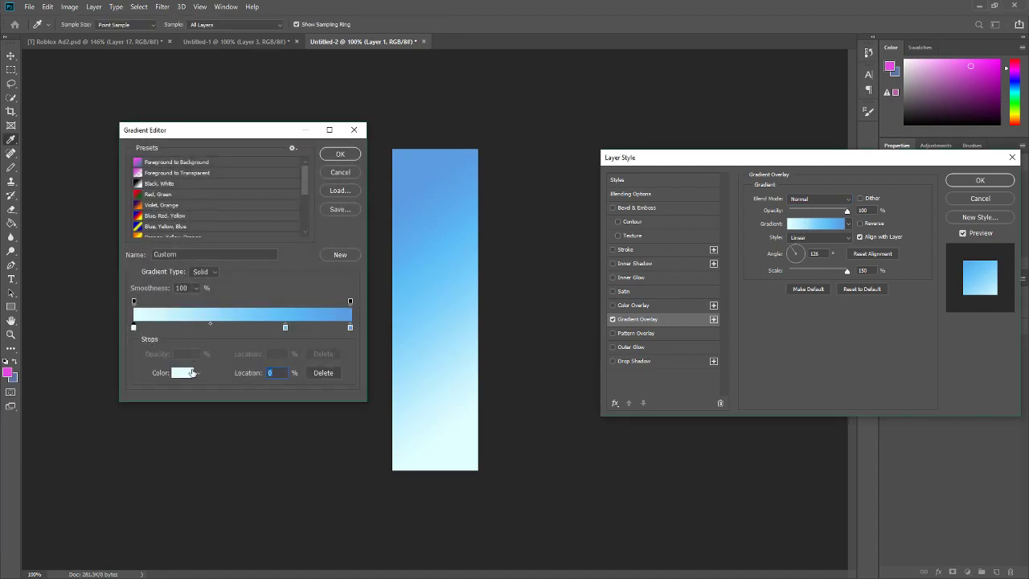
pyautogui.click(183, 374)
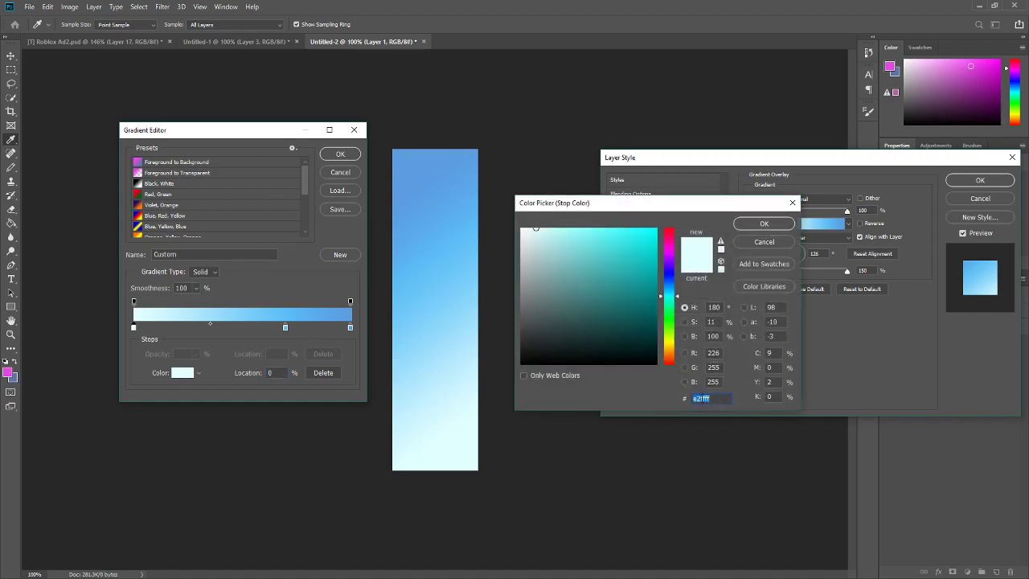
pyautogui.write('7ee')
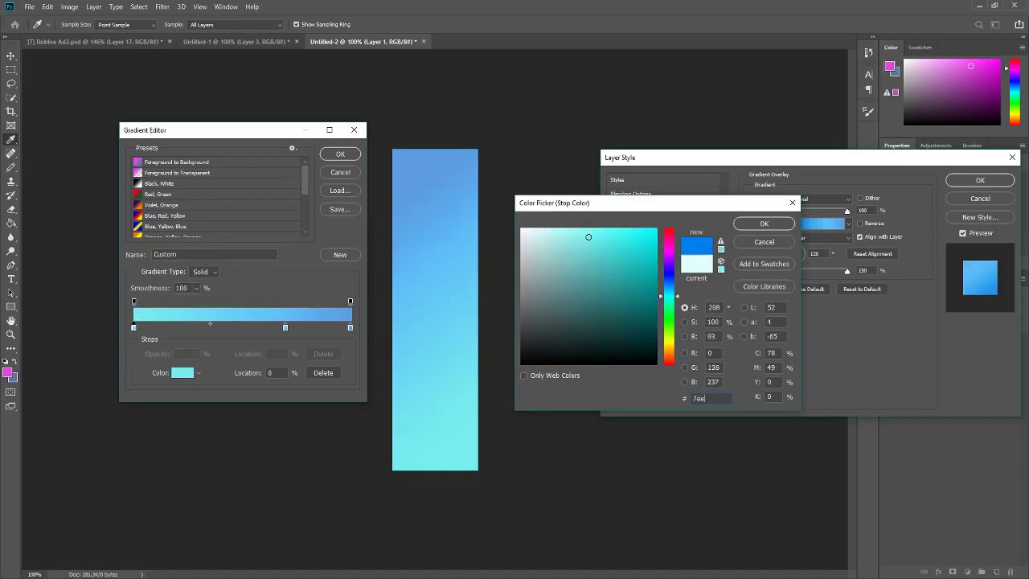
pyautogui.write('d53')
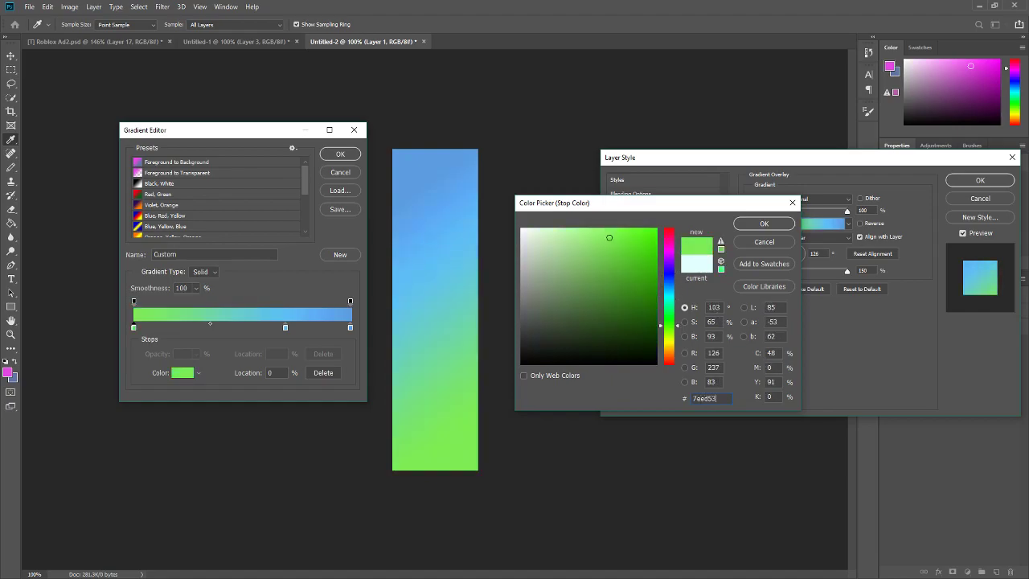
pyautogui.click(760, 225)
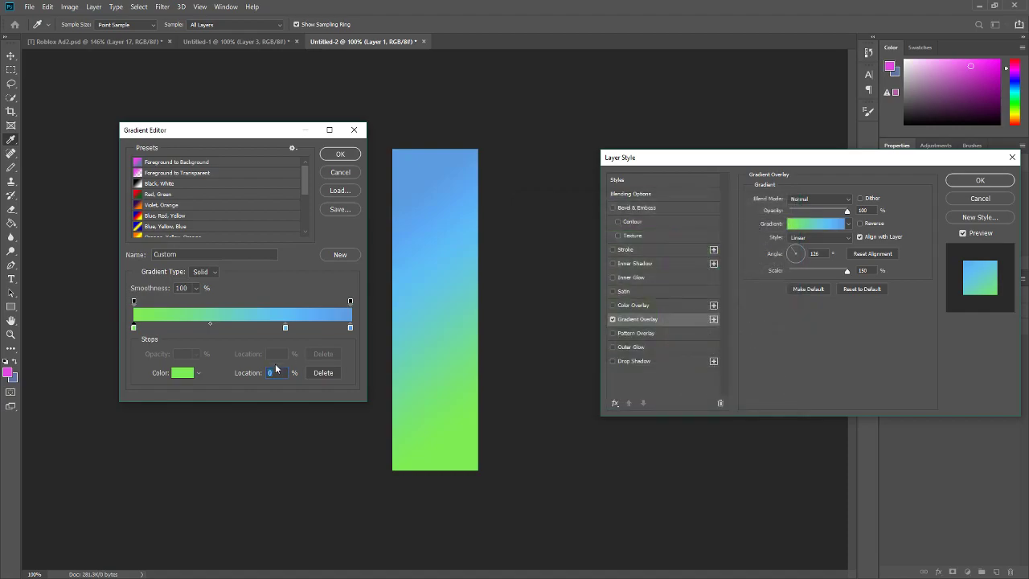
# Set the gradient's end colour stop, at location 100%, to yellow #fee185
pyautogui.click(350, 328)
pyautogui.click(185, 375)
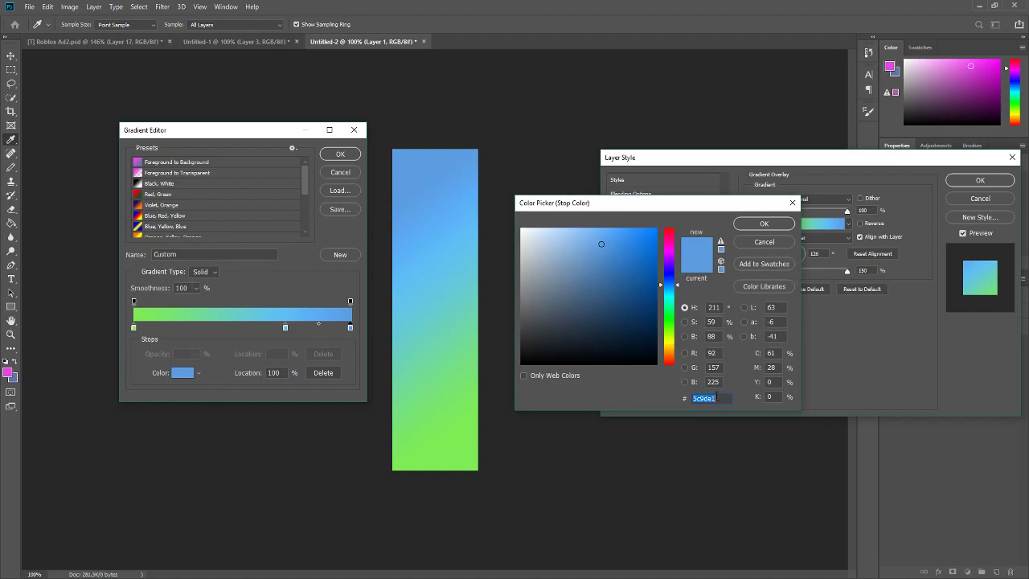
pyautogui.write('f')
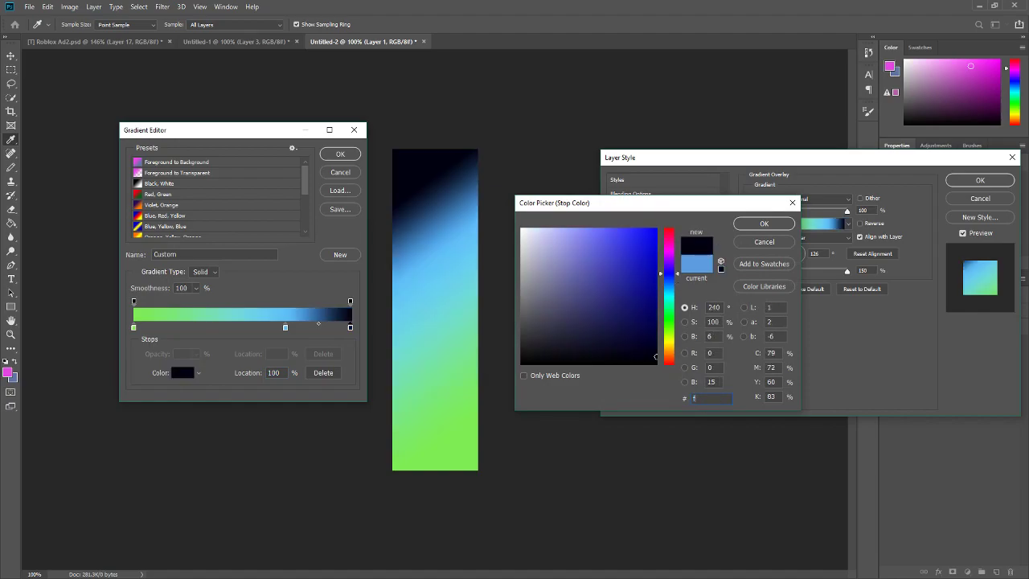
pyautogui.write('ee185')
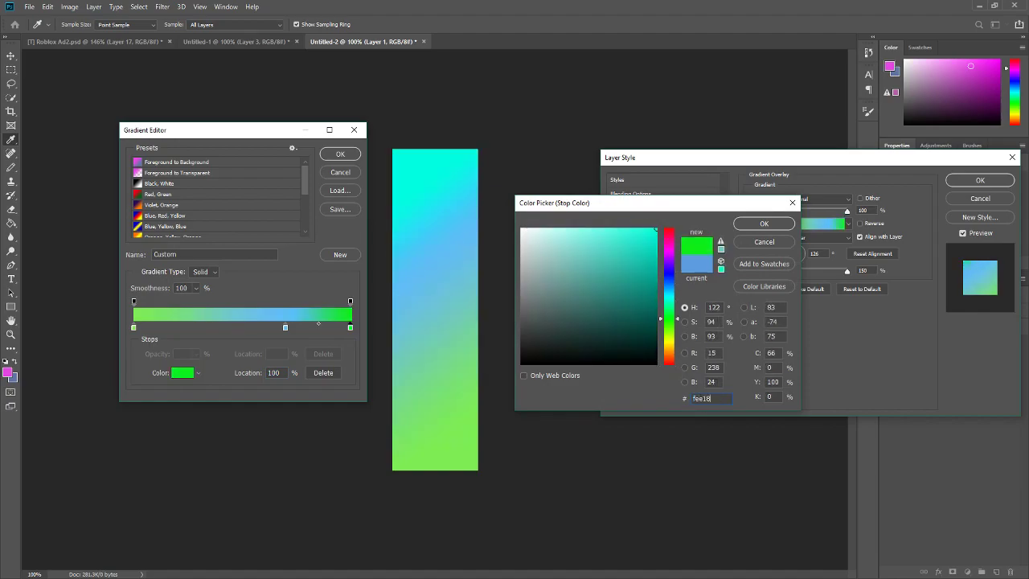
pyautogui.click(774, 224)
# Delete the blue middle colour stop and accept the two-colour green-to-yellow gradient
pyautogui.click(285, 327)
pyautogui.moveTo(286, 328); pyautogui.dragTo(262, 328)
pyautogui.doubleClick(260, 327)
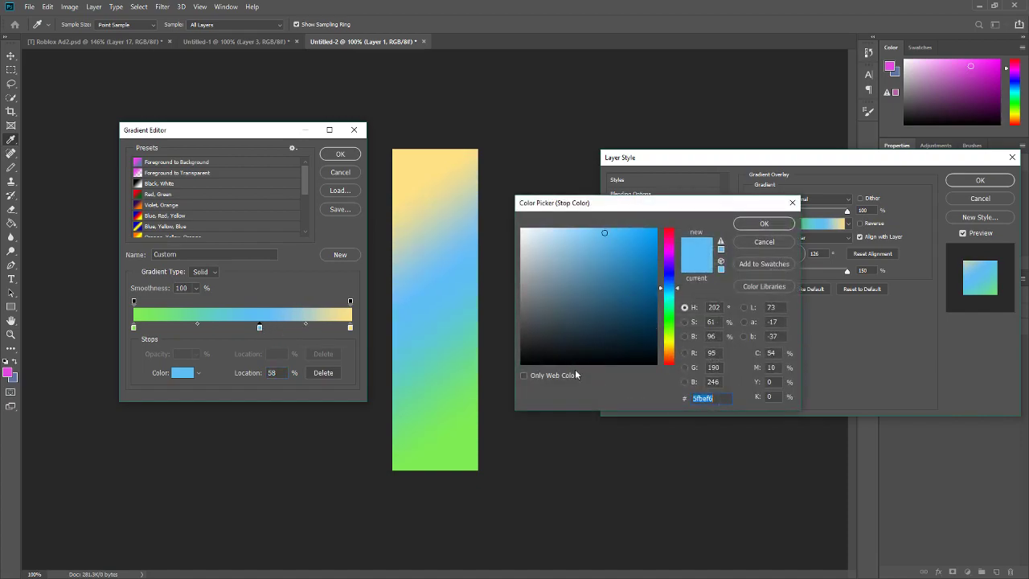
pyautogui.click(764, 243)
pyautogui.click(320, 373)
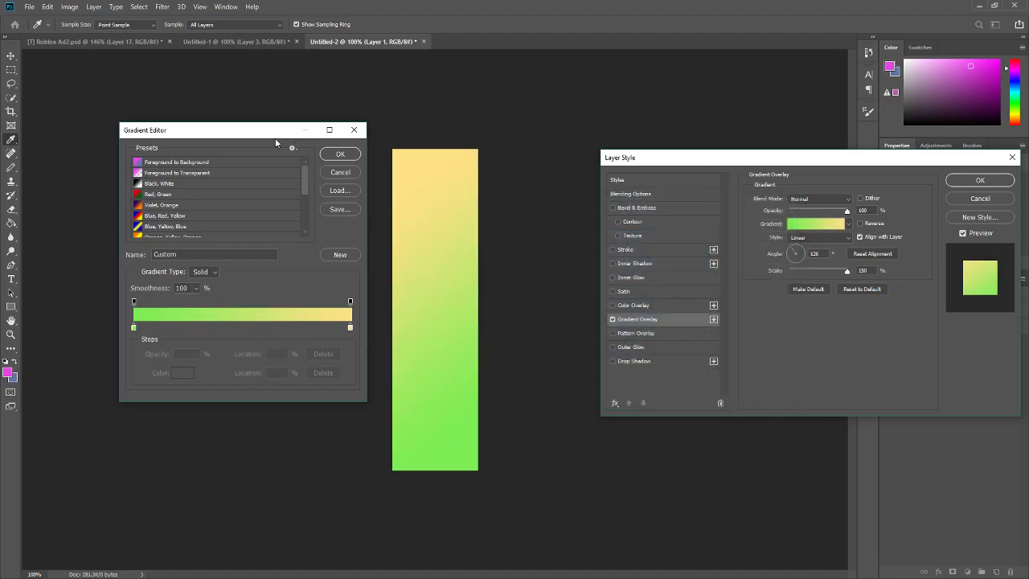
pyautogui.click(338, 155)
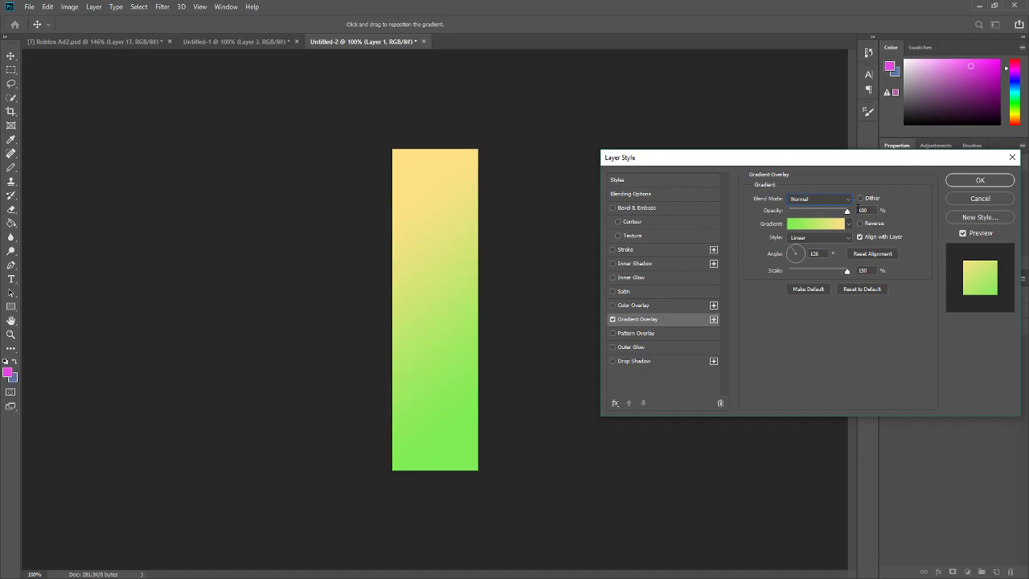
# Apply the gradient overlay with its scale at 150% and its opacity at 100%
pyautogui.moveTo(846, 271); pyautogui.dragTo(964, 277)
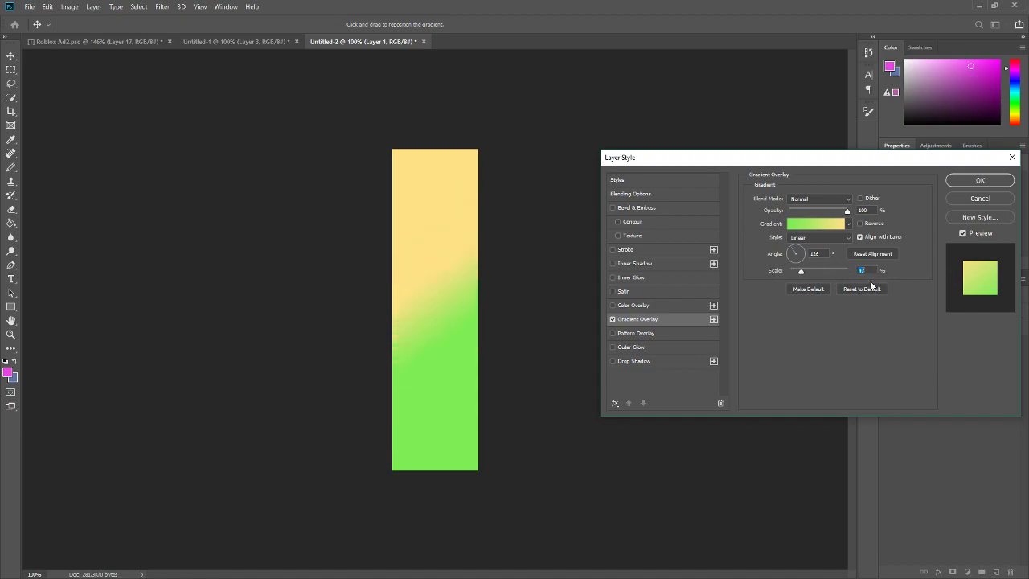
pyautogui.moveTo(847, 211); pyautogui.dragTo(784, 210)
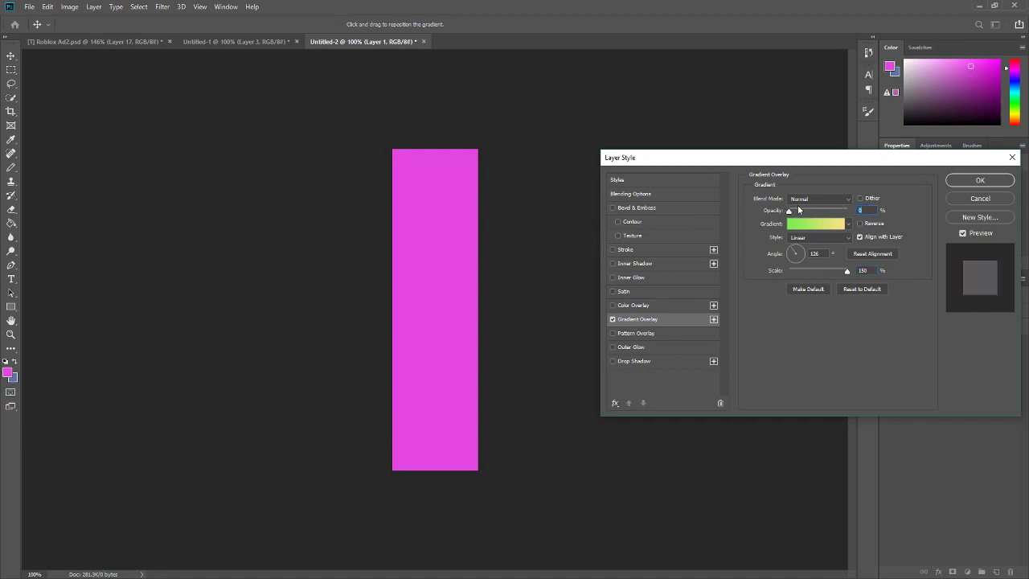
pyautogui.write('100')
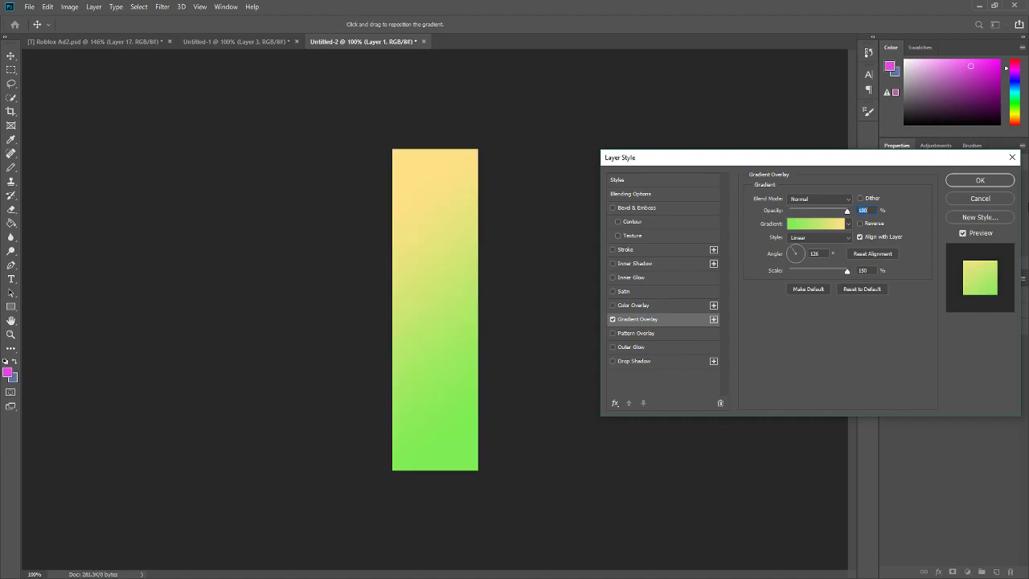
pyautogui.click(980, 181)
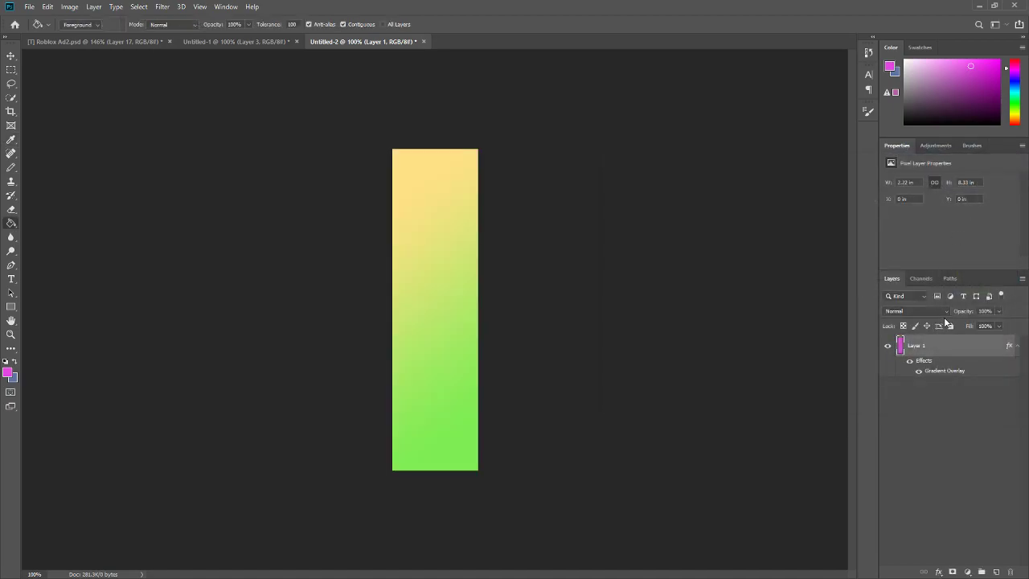
# Collapse the layer's effects list and rename the layer "Base BG Layer"
pyautogui.click(1018, 347)
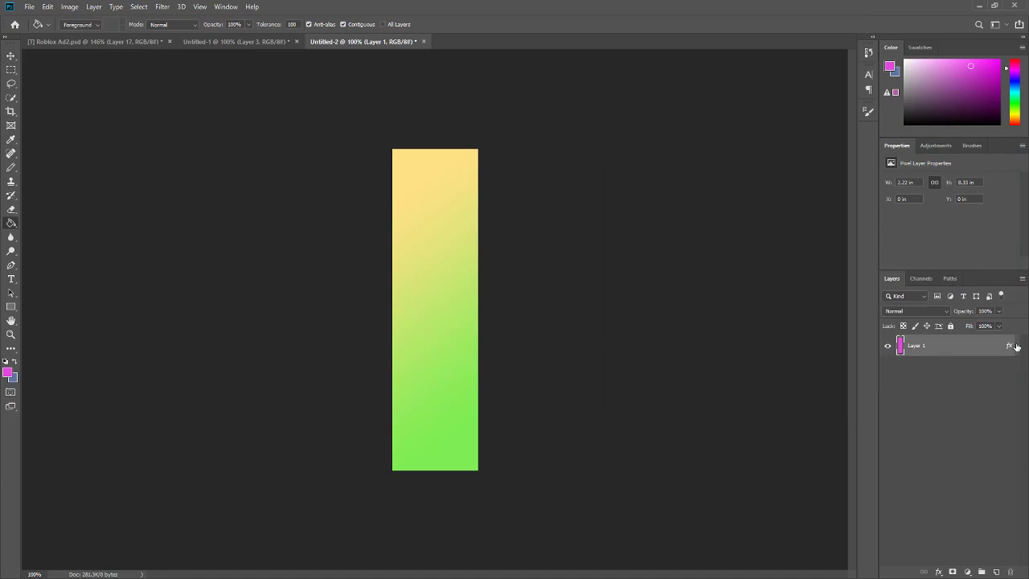
pyautogui.doubleClick(915, 346)
pyautogui.write('Base BG Layer')
pyautogui.press('Return')
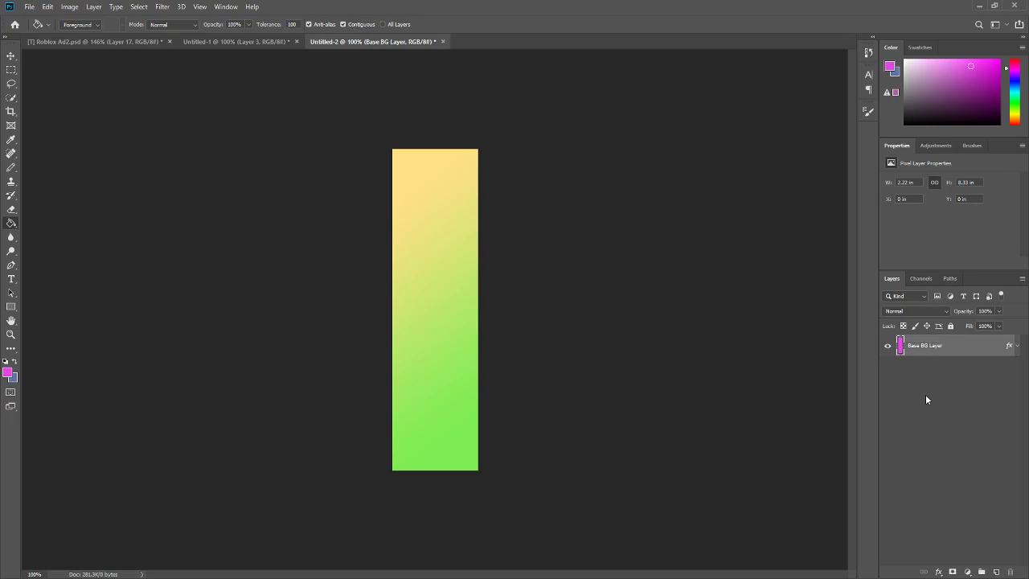
# Put Base BG Layer into a new group and name the group "Background"
pyautogui.hotkey('ctrl', 'g')
pyautogui.doubleClick(927, 342)
pyautogui.write('Background')
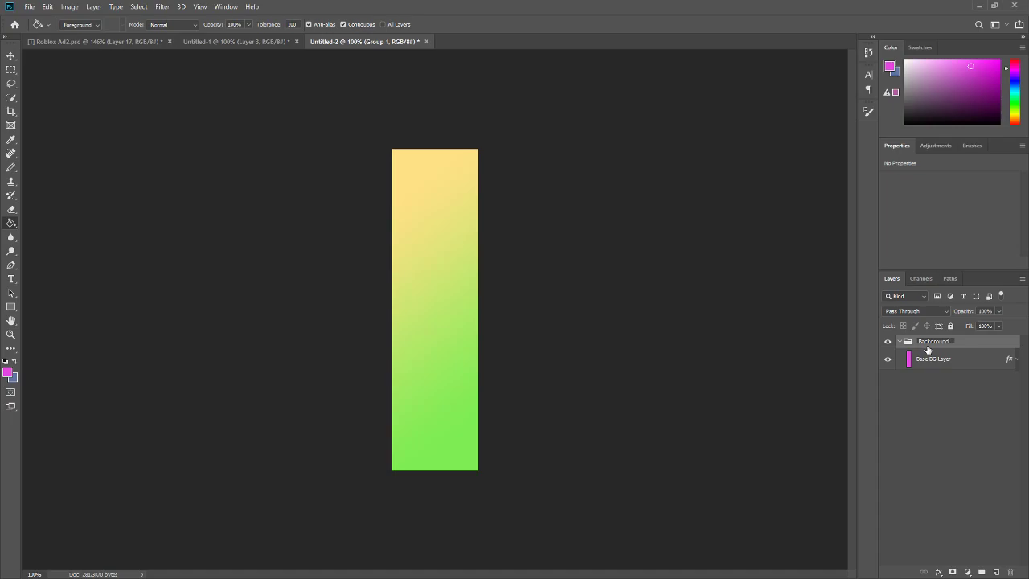
pyautogui.press('Return')
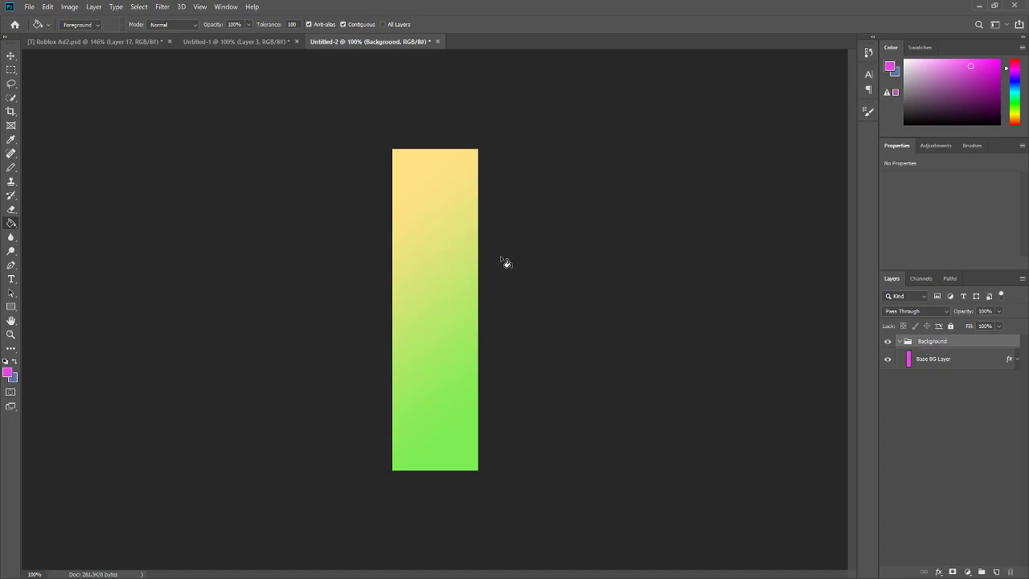
# Copy the black star pattern layer from the Untitled-1 document into the Untitled-2 banner, above Base BG Layer
pyautogui.click(200, 42)
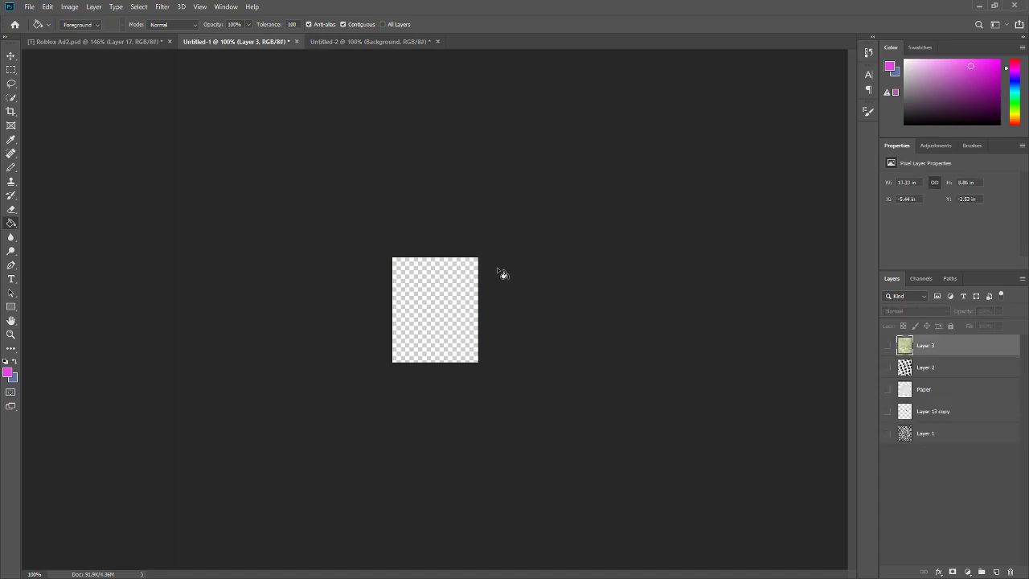
pyautogui.click(888, 367)
pyautogui.click(926, 367)
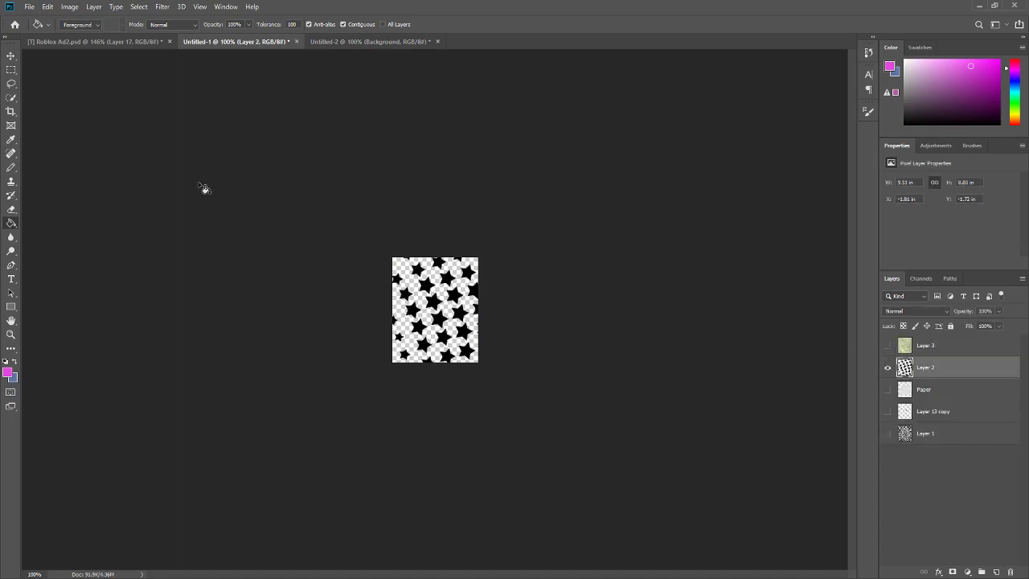
pyautogui.click(11, 56)
pyautogui.moveTo(460, 334)
pyautogui.mouseDown()
pyautogui.moveTo(448, 329)
pyautogui.moveTo(348, 44)
pyautogui.moveTo(448, 342)
pyautogui.moveTo(465, 291)
pyautogui.moveTo(467, 349)
pyautogui.moveTo(455, 336)
pyautogui.mouseUp()
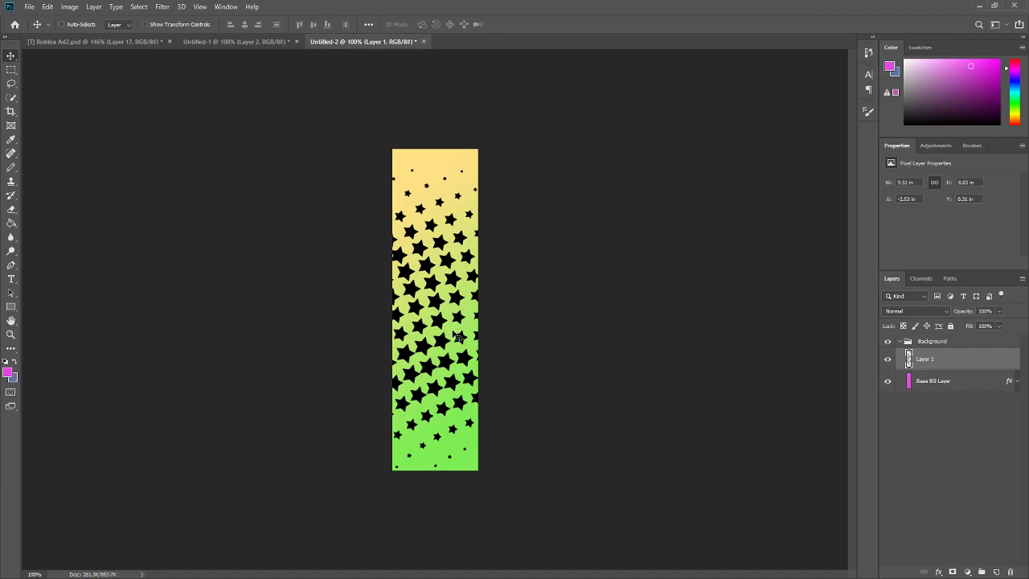
# Add a Gradient Overlay to the star pattern layer and set the gradient's green stop to colour bfa6d7
pyautogui.rightClick(942, 361)
pyautogui.click(818, 143)
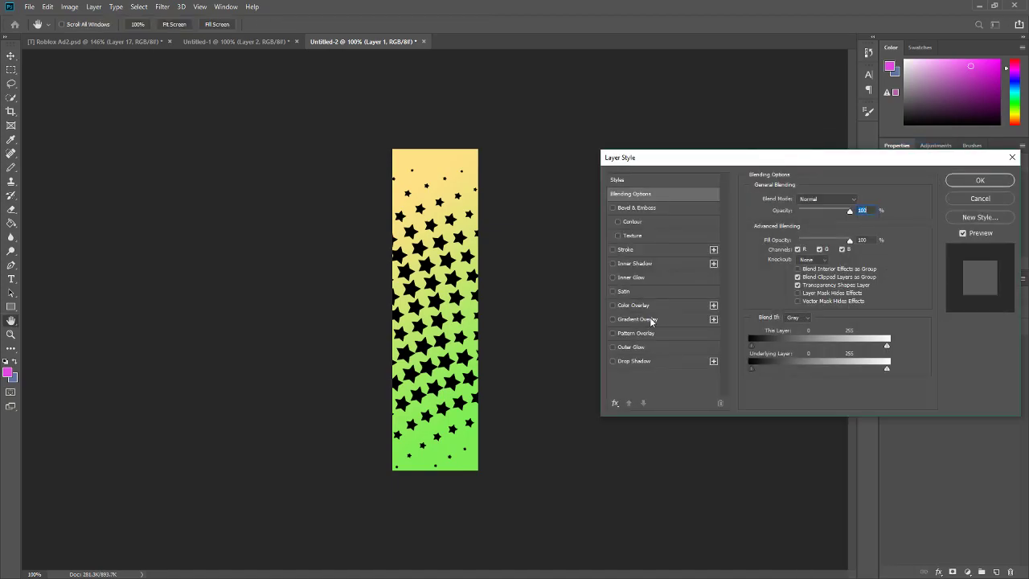
pyautogui.click(655, 319)
pyautogui.moveTo(673, 161); pyautogui.dragTo(438, 159)
pyautogui.click(580, 222)
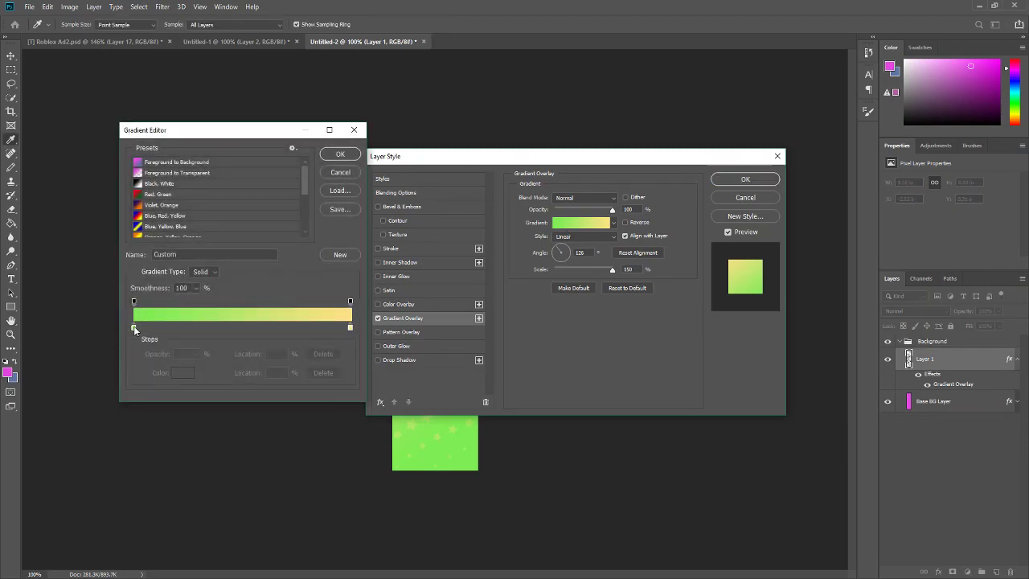
pyautogui.click(134, 327)
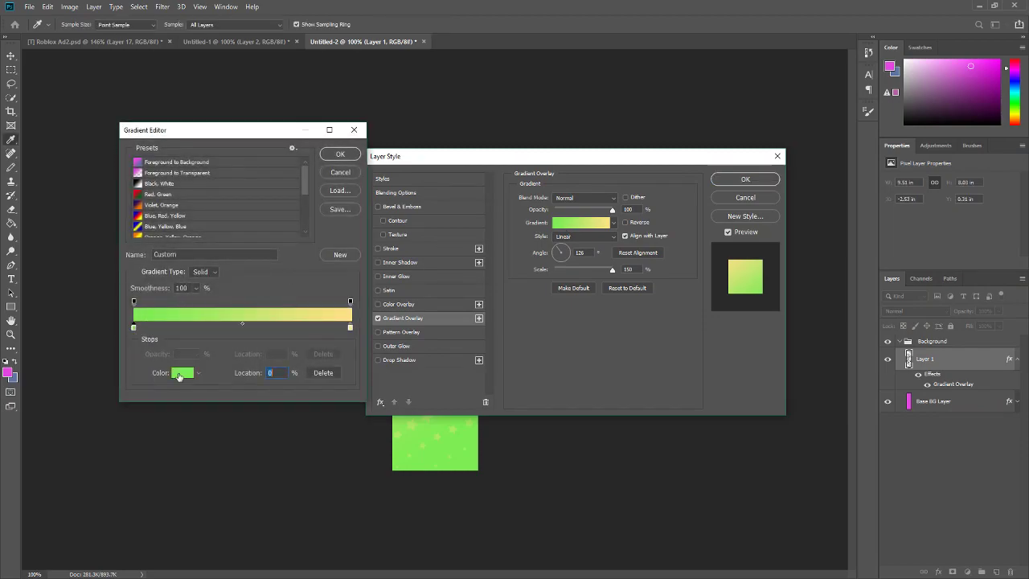
pyautogui.click(178, 374)
pyautogui.moveTo(598, 198); pyautogui.dragTo(304, 160)
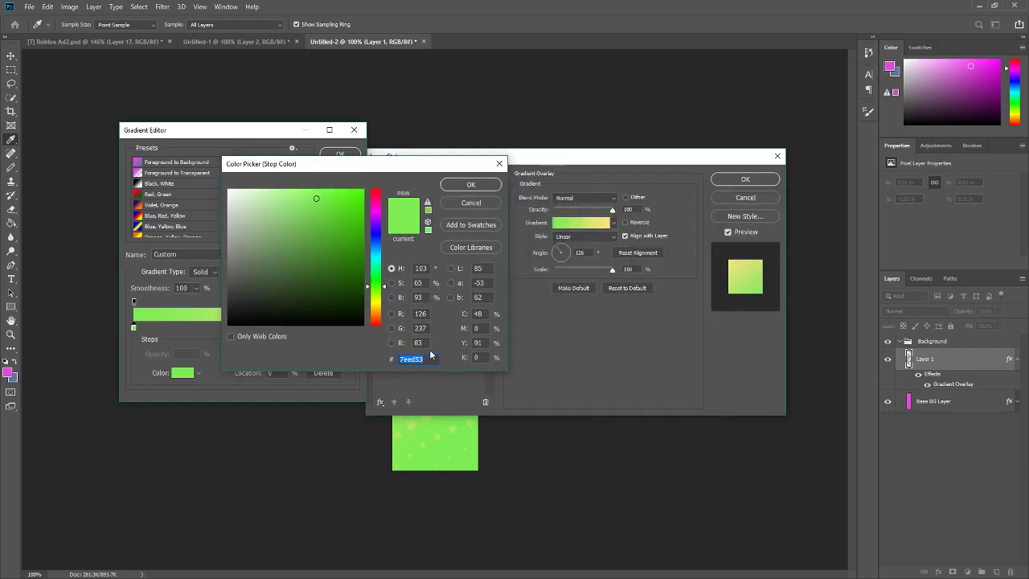
pyautogui.write('bf')
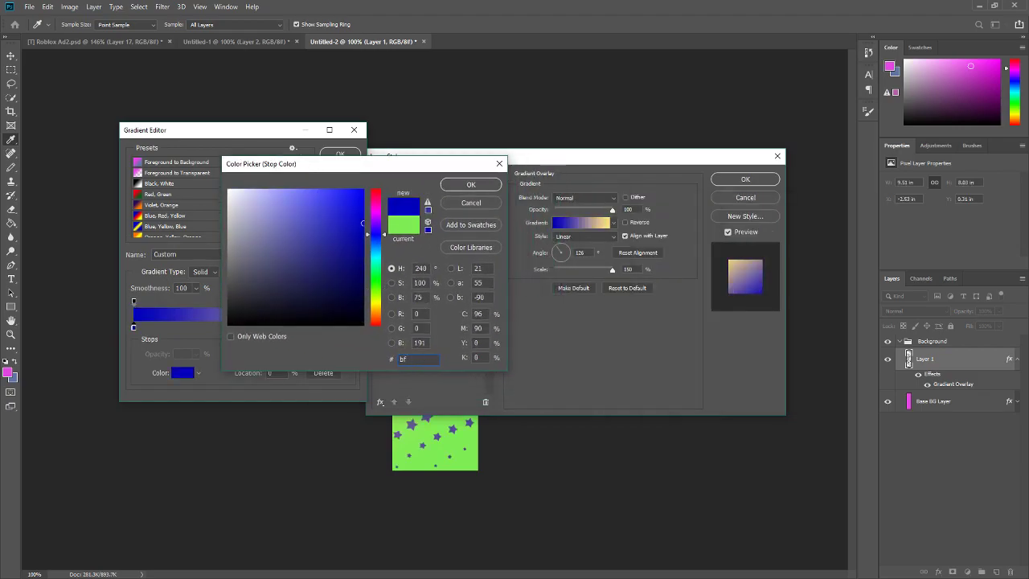
pyautogui.write('a6d7')
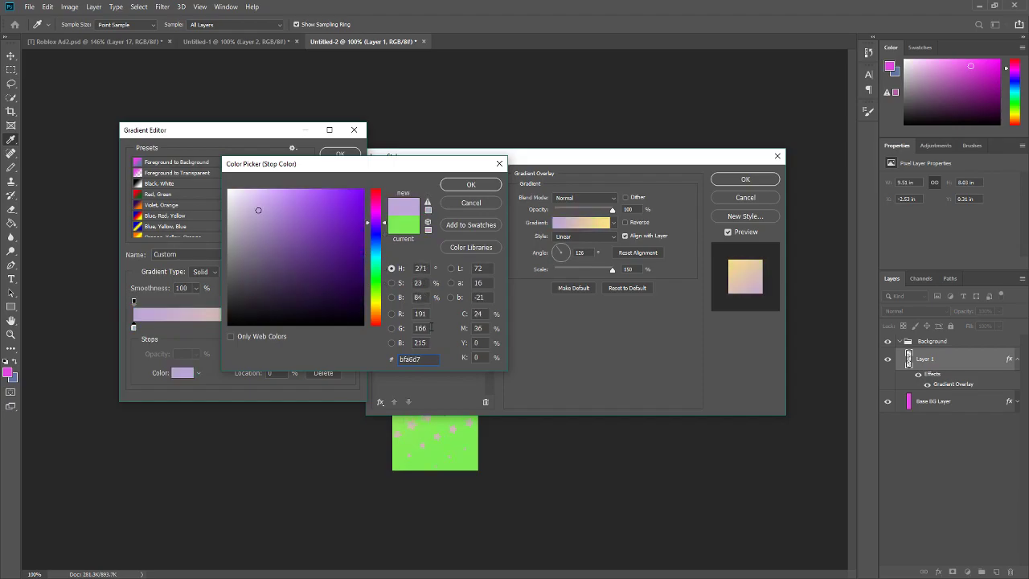
pyautogui.click(472, 184)
# Set the gradient's yellow end stop to colour ae6873 and accept the edited gradient
pyautogui.click(351, 328)
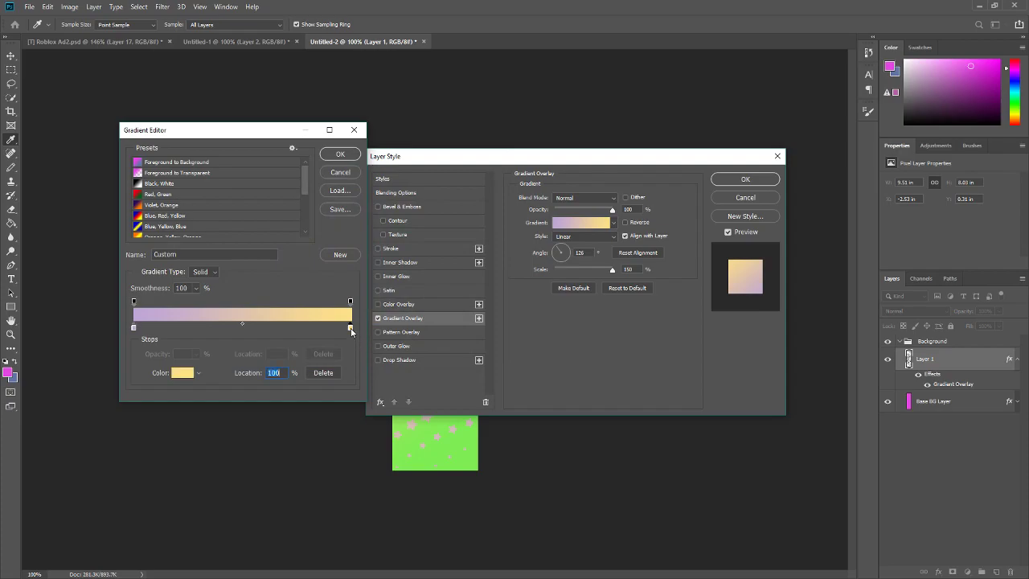
pyautogui.click(183, 373)
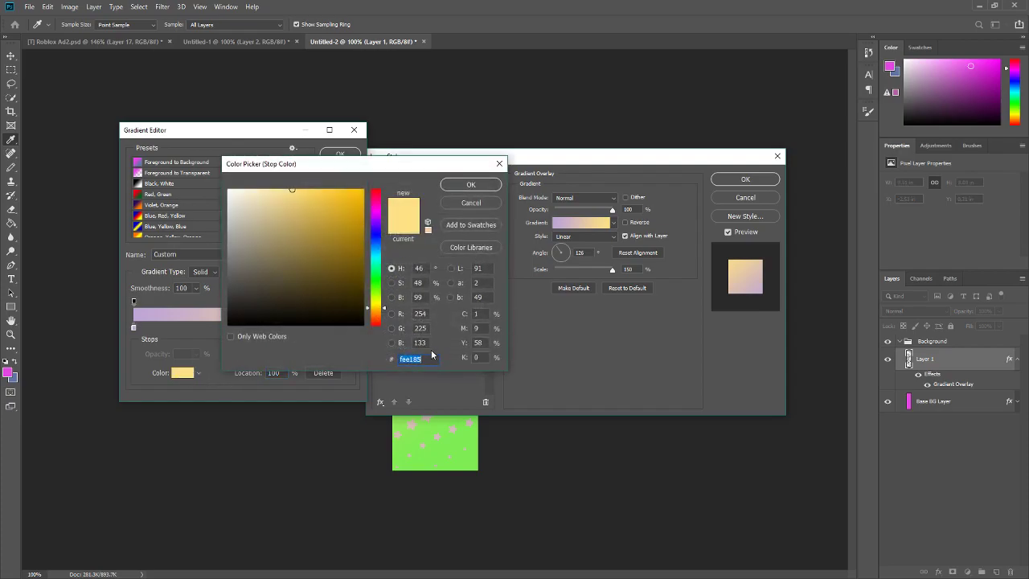
pyautogui.write('a')
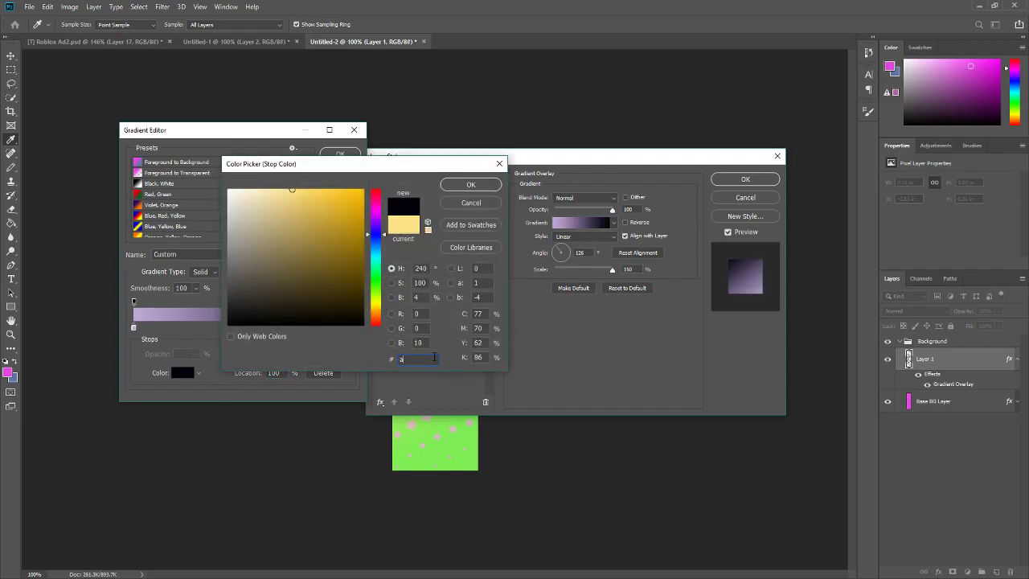
pyautogui.write('e')
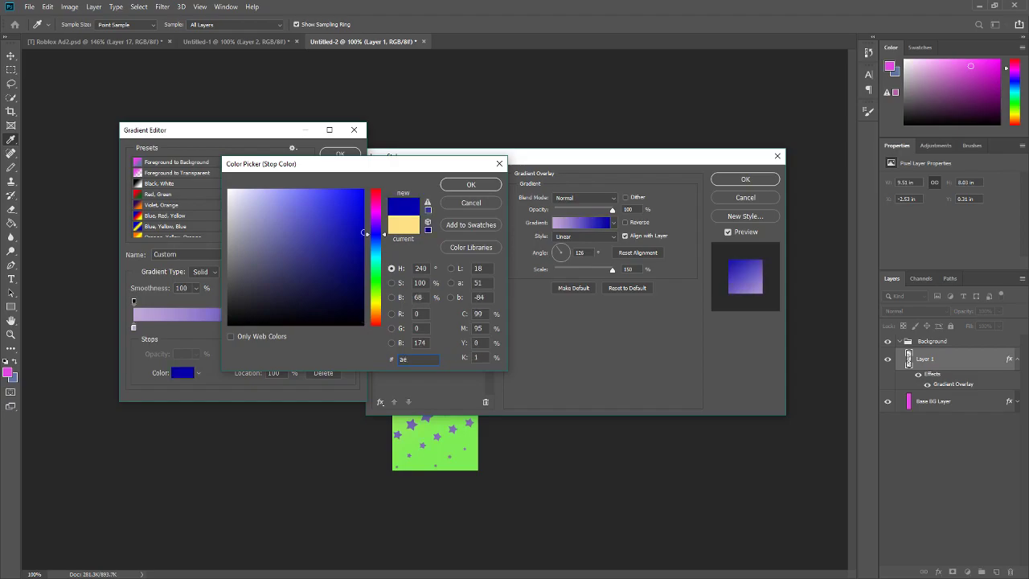
pyautogui.write('6873')
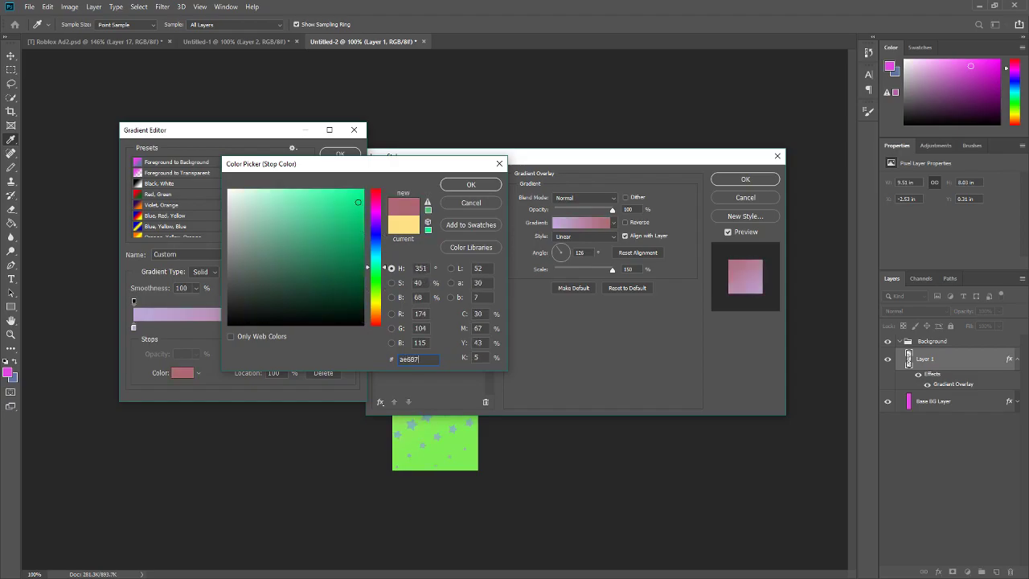
pyautogui.click(473, 186)
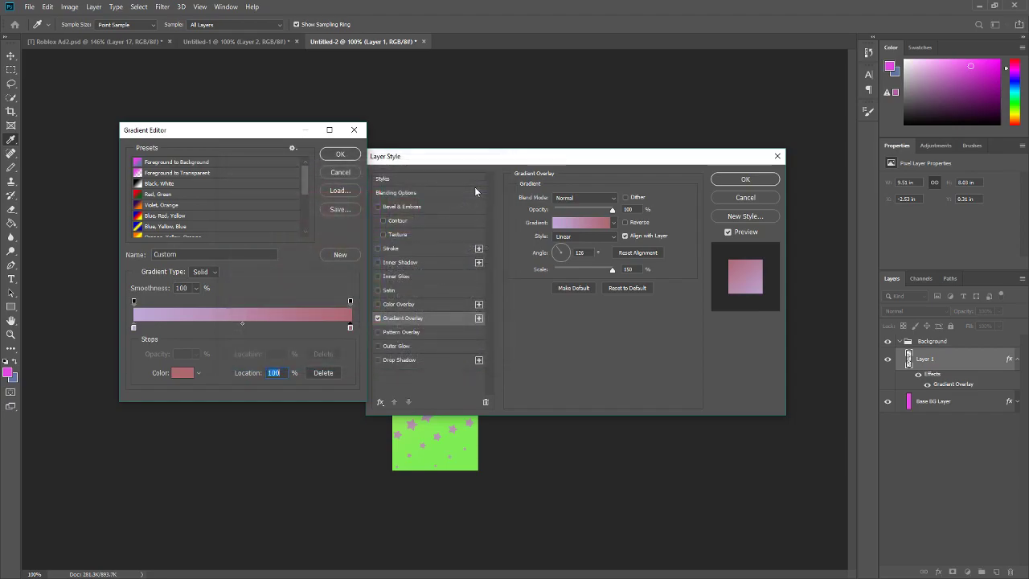
pyautogui.click(335, 154)
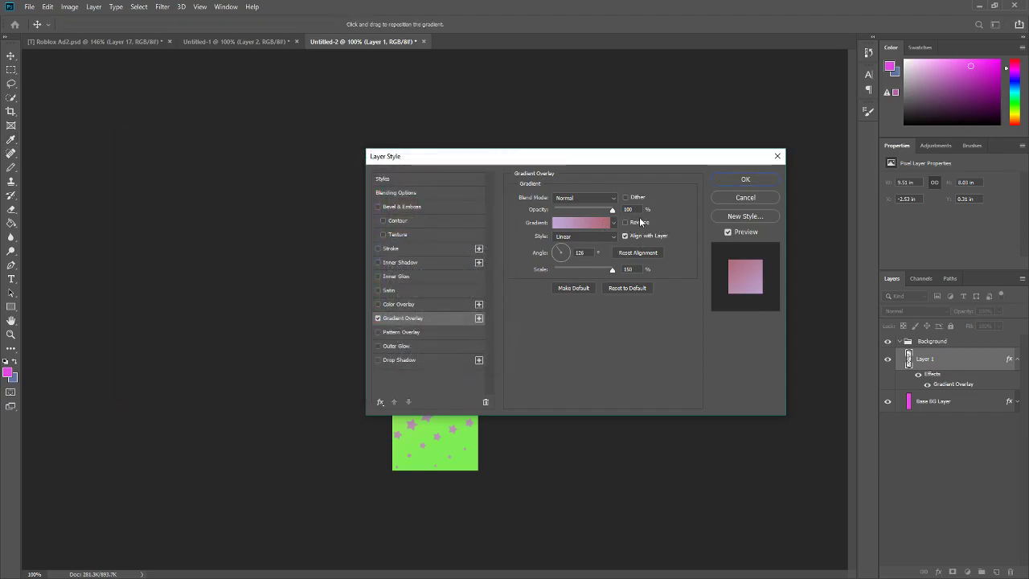
# Set the star layer's Gradient Overlay opacity to 29% and apply the layer style
pyautogui.click(635, 209)
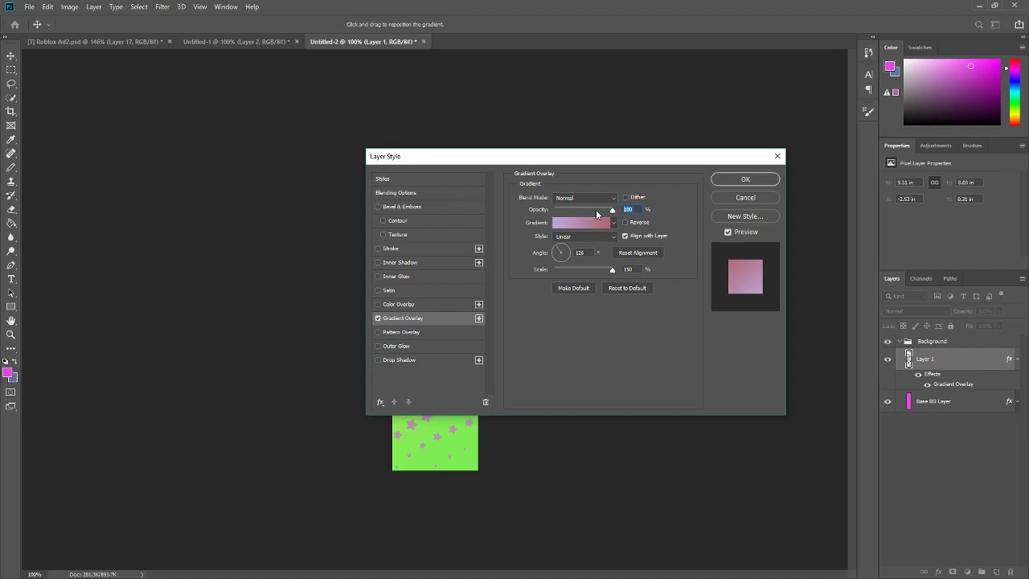
pyautogui.write('29')
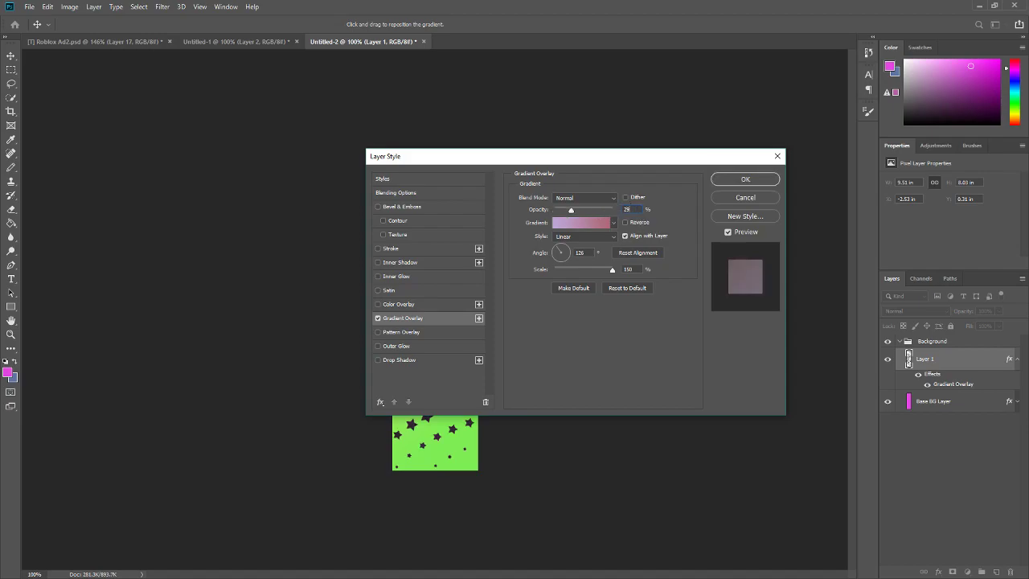
pyautogui.click(746, 179)
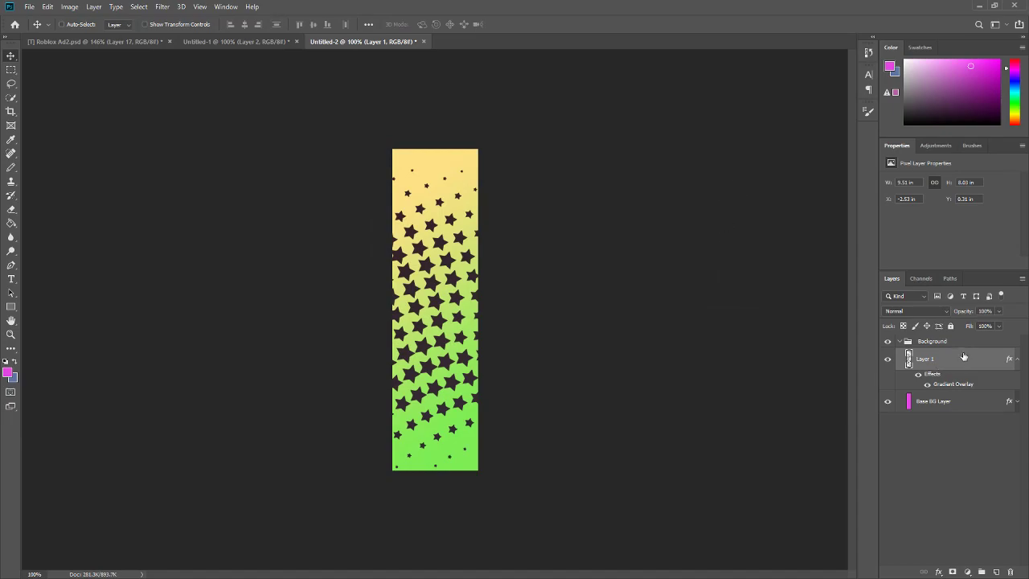
# Set the star layer's blend mode to Overlay and its layer opacity to 70%
pyautogui.click(929, 311)
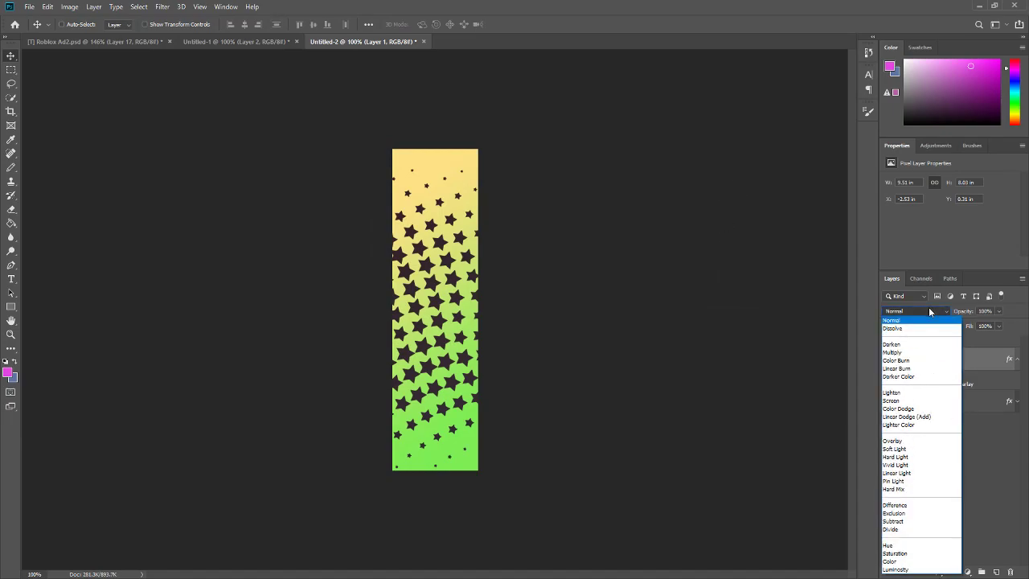
pyautogui.click(904, 441)
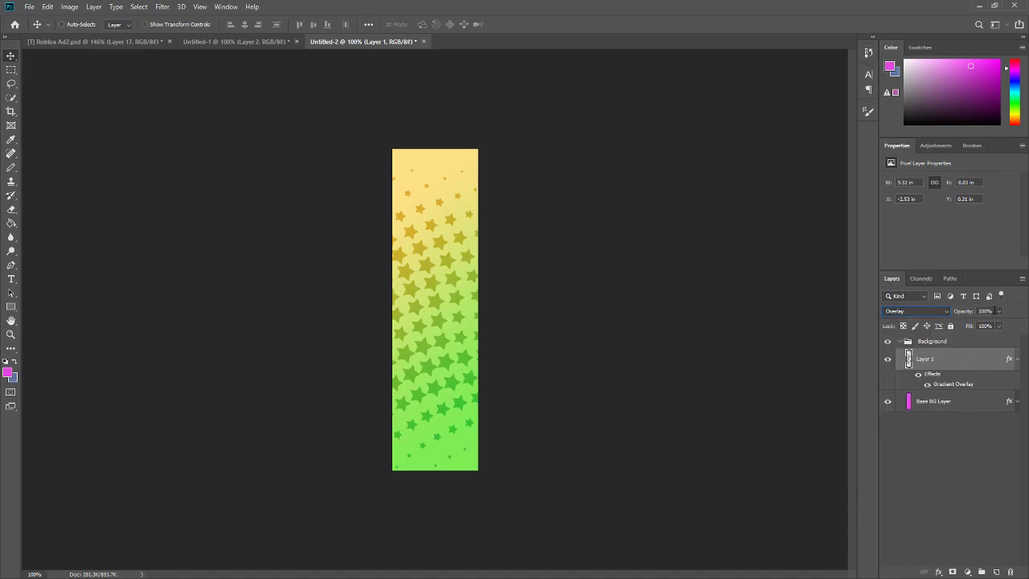
pyautogui.click(990, 311)
pyautogui.write('75')
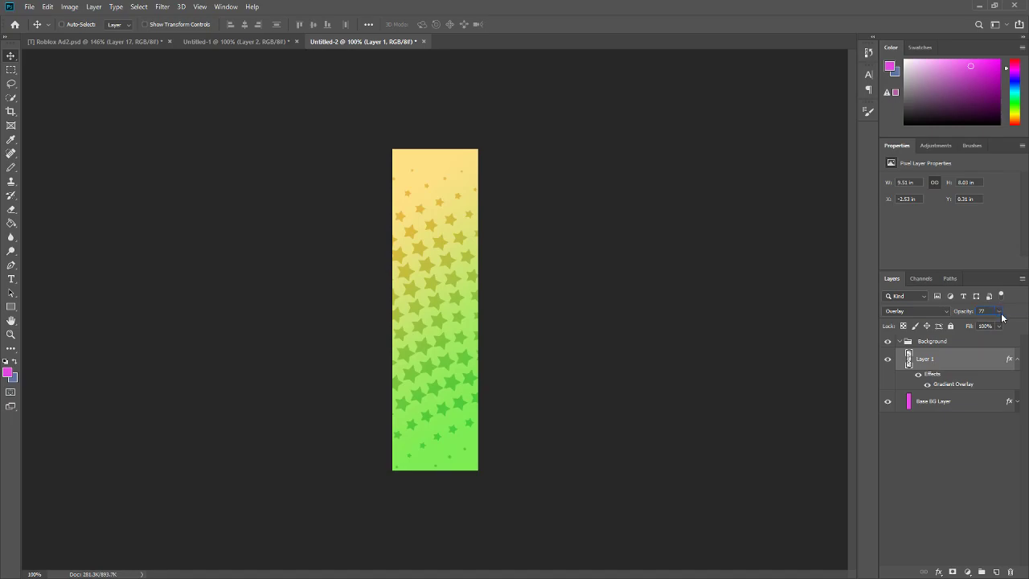
pyautogui.click(1000, 315)
pyautogui.click(987, 312)
pyautogui.write('70')
pyautogui.press('Return')
# Move the star pattern about 0.31 in right and 0.15 in up, and rename its layer "Stars"
pyautogui.moveTo(451, 262); pyautogui.dragTo(447, 303)
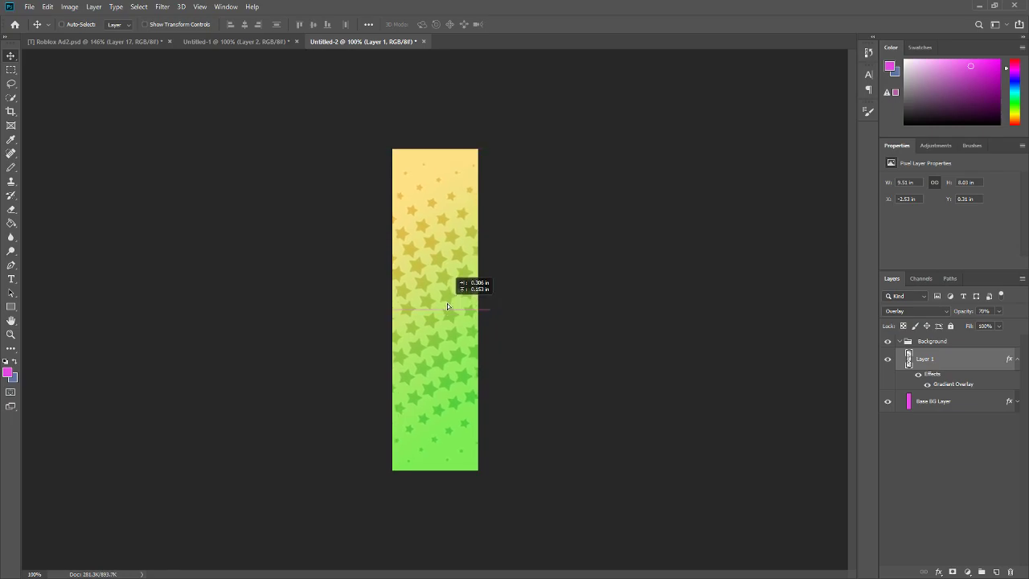
pyautogui.click(1017, 358)
pyautogui.doubleClick(924, 359)
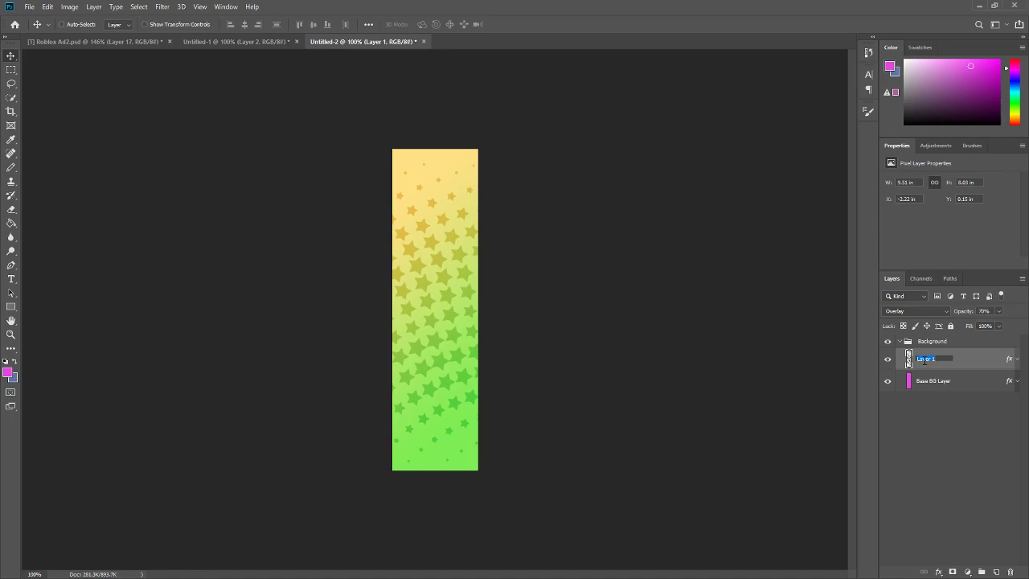
pyautogui.write('Stars')
pyautogui.click(932, 381)
pyautogui.click(923, 361)
pyautogui.click(889, 361)
pyautogui.click(889, 361)
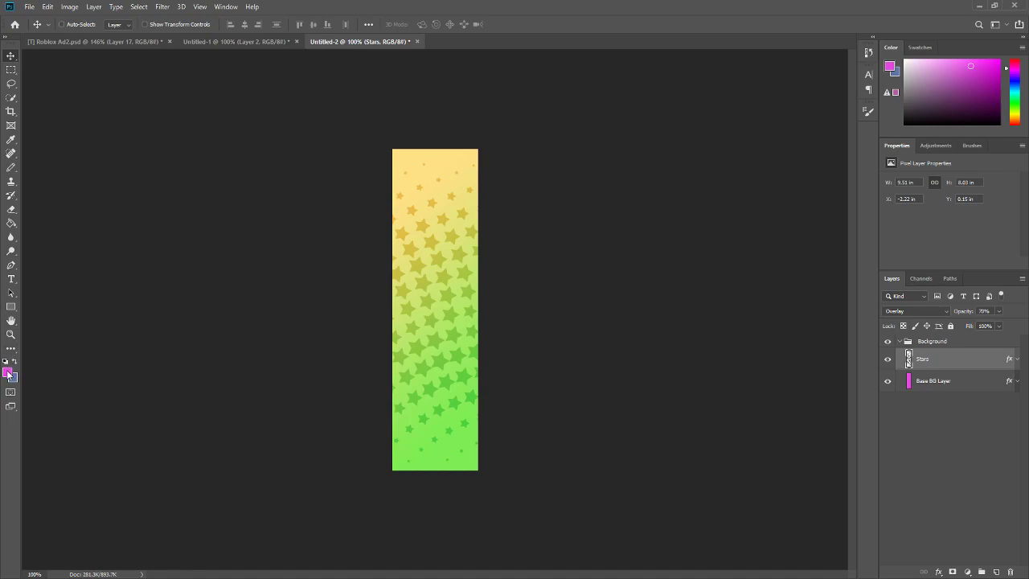
# Select the Rectangle tool in Shape mode and set its fill colour to dark grey 2d2d2d
pyautogui.click(11, 306)
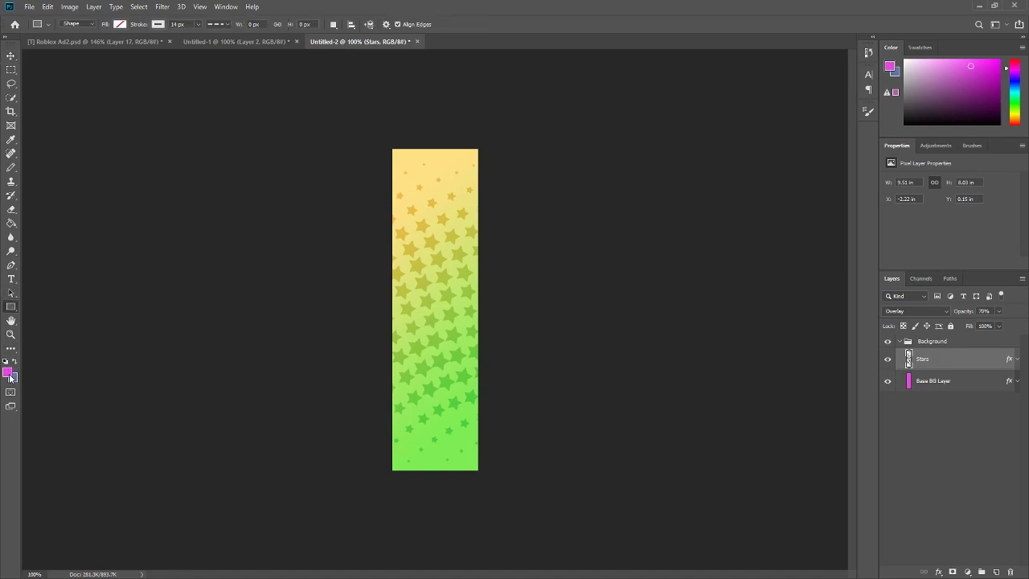
pyautogui.click(120, 24)
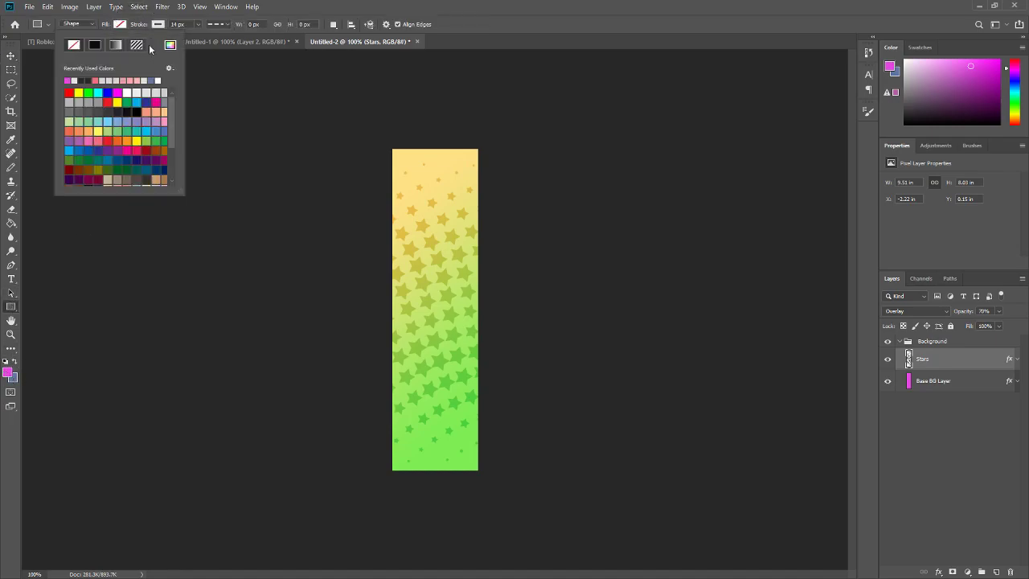
pyautogui.click(170, 45)
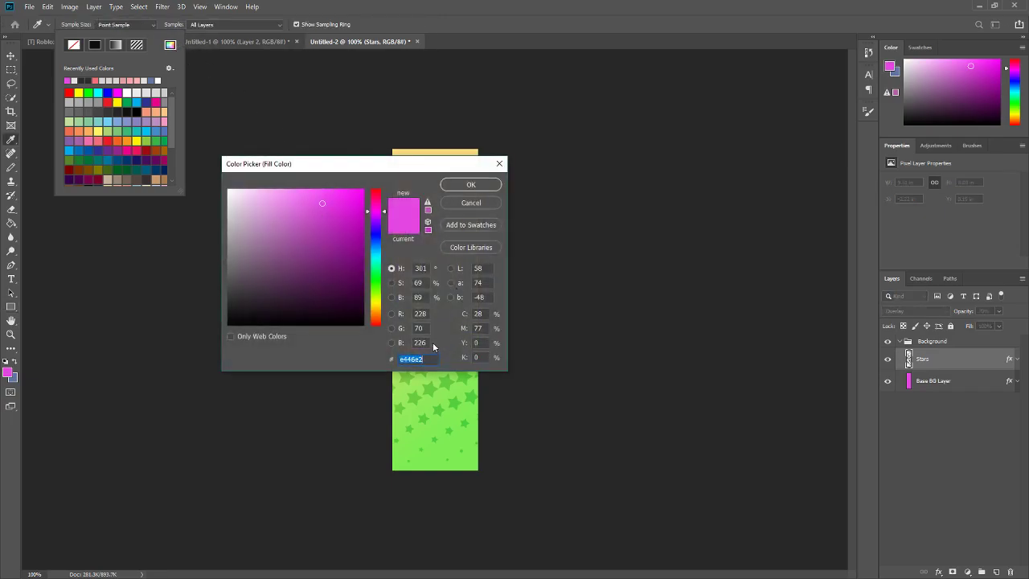
pyautogui.write('02d2d2')
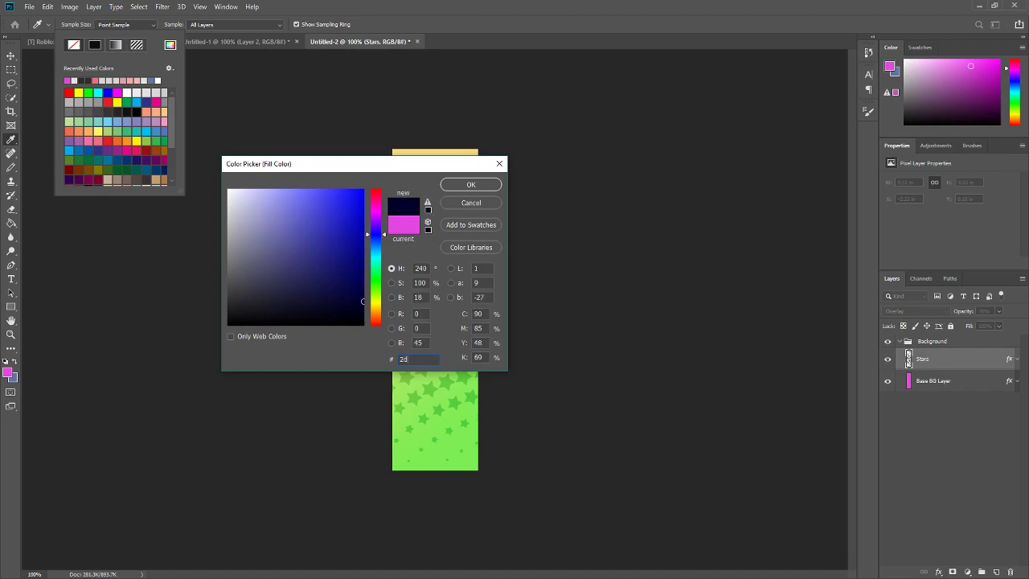
pyautogui.write('d')
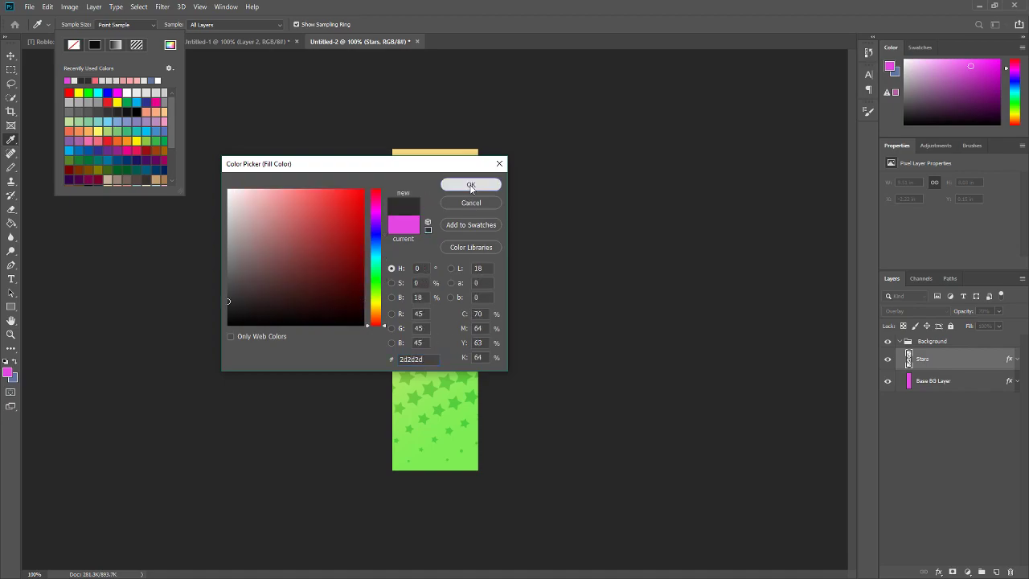
pyautogui.click(472, 189)
pyautogui.click(518, 5)
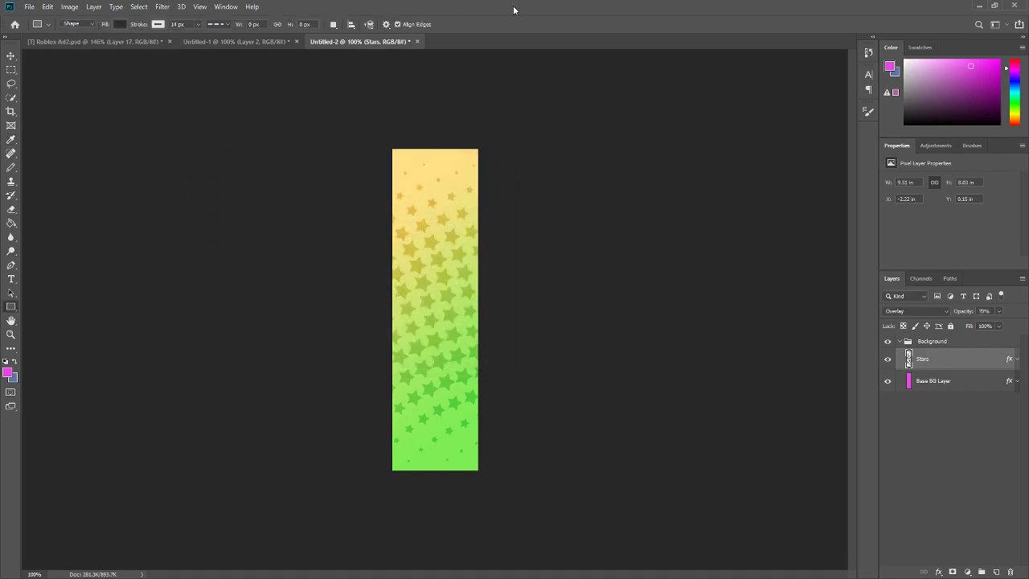
# Collapse the Background group, add a new layer above it, and place that layer in a new group named "Top Section"
pyautogui.scroll(8, 421, 126)
pyautogui.scroll(2, 445, 115)
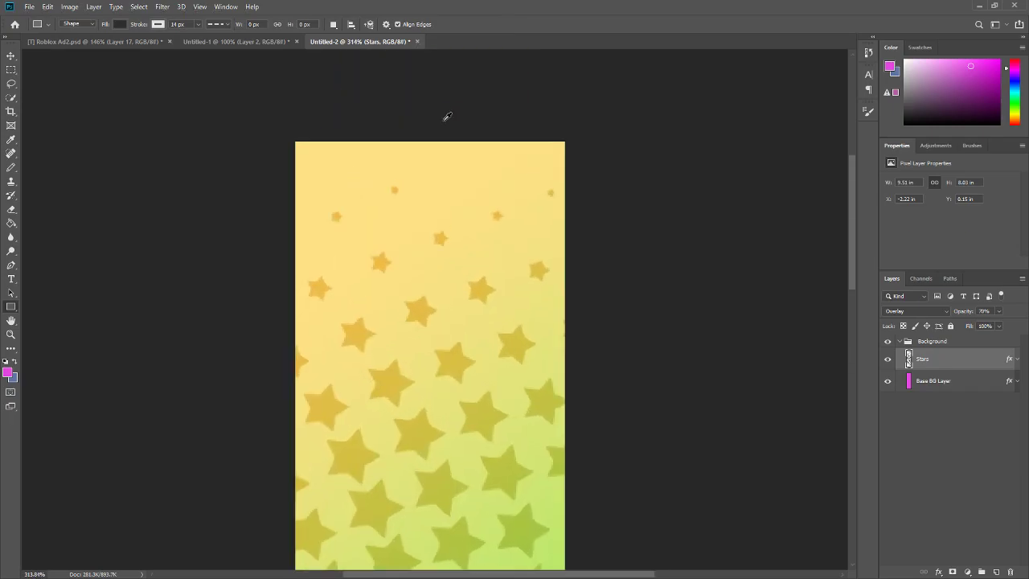
pyautogui.click(899, 342)
pyautogui.click(926, 344)
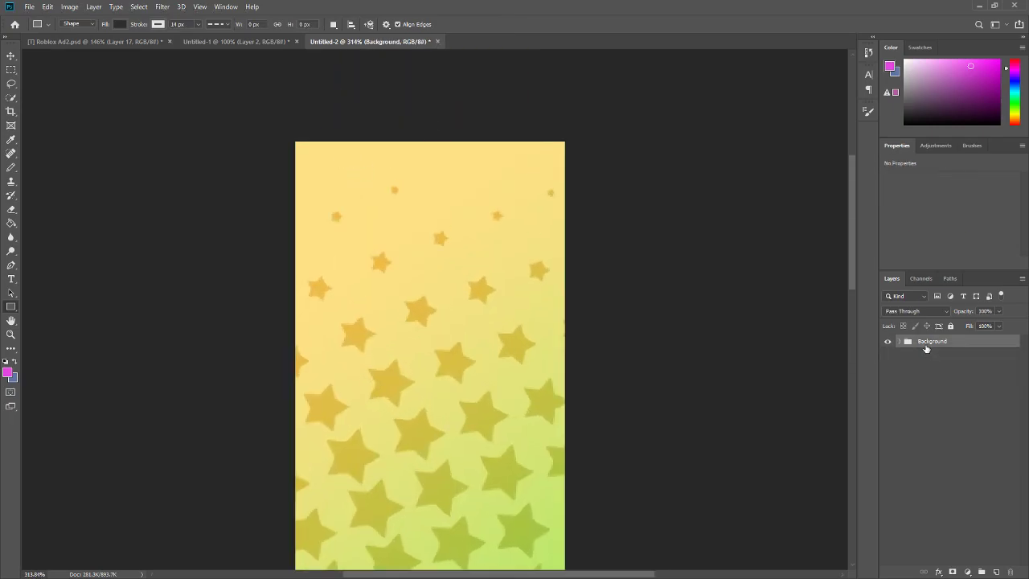
pyautogui.click(996, 572)
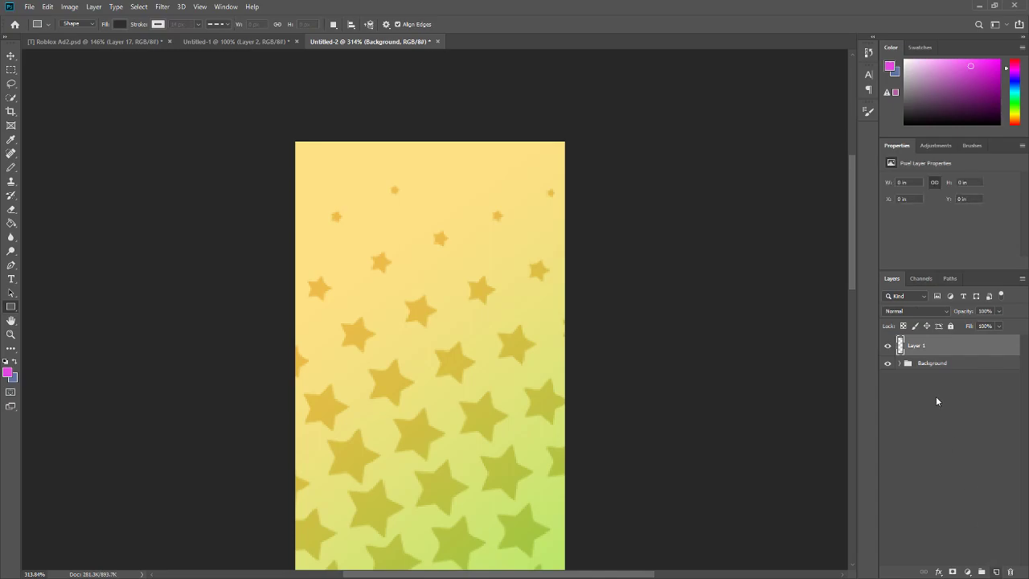
pyautogui.hotkey('ctrl', 'g')
pyautogui.doubleClick(928, 341)
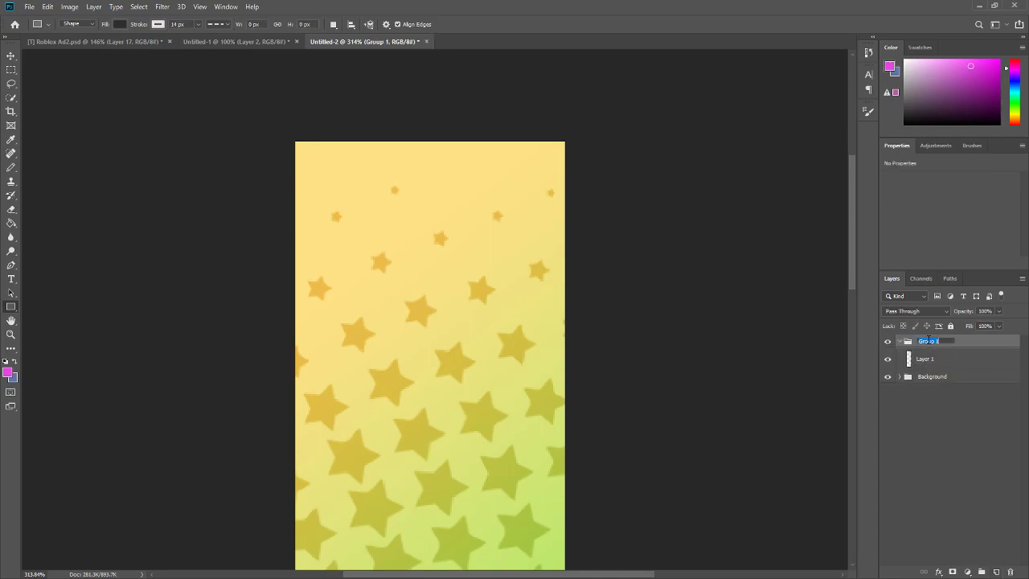
pyautogui.write('Top Section')
pyautogui.press('Return')
# Colour-label the Background group Yellow and the Top Section group Gray
pyautogui.rightClick(883, 379)
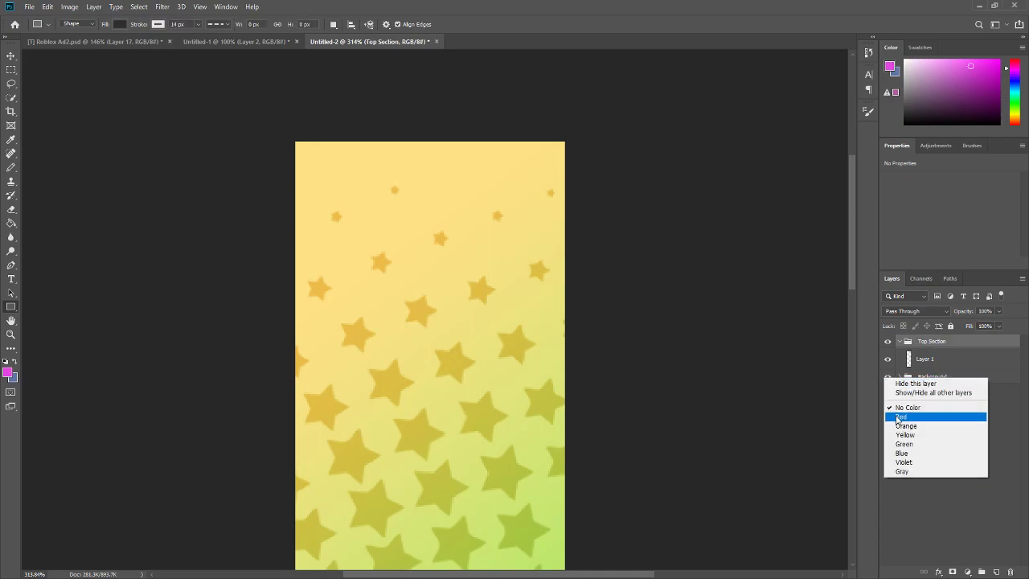
pyautogui.click(915, 439)
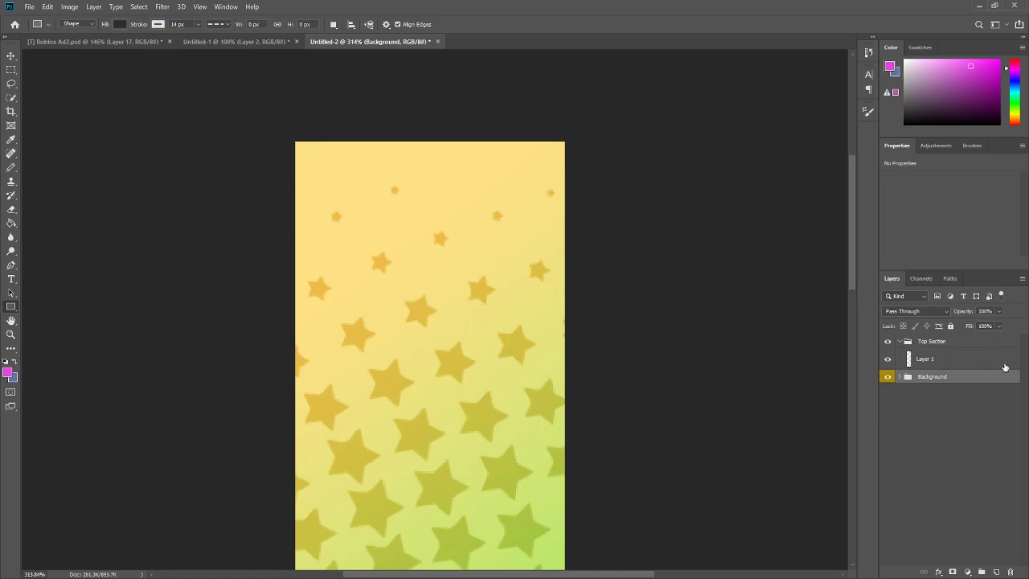
pyautogui.click(919, 360)
pyautogui.rightClick(889, 342)
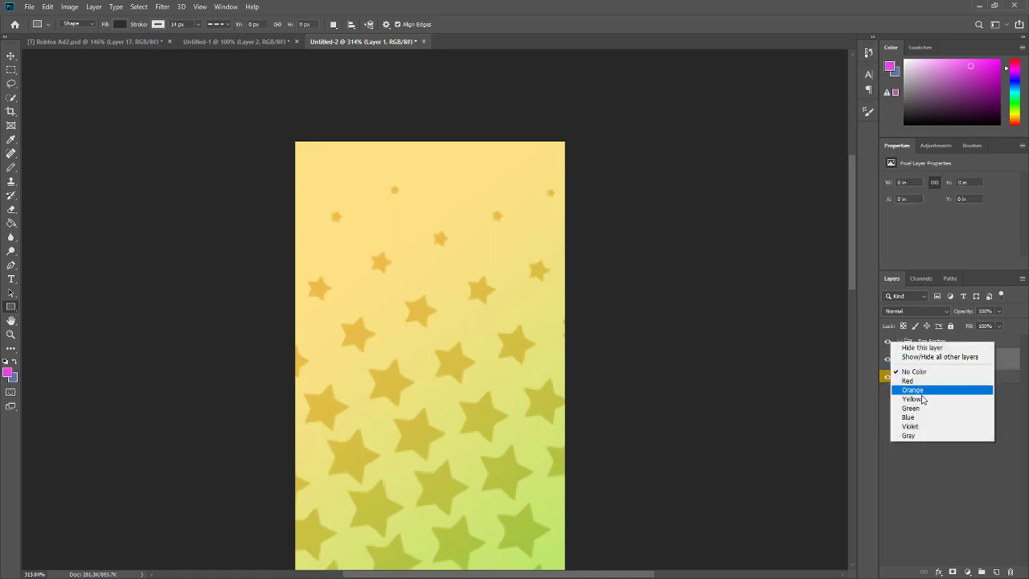
pyautogui.click(929, 435)
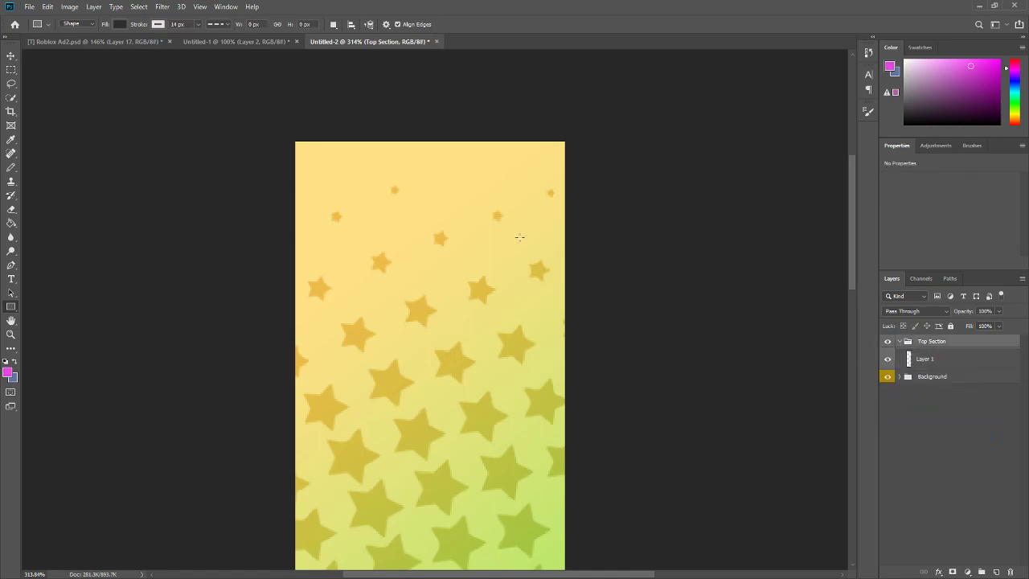
# On Layer 1, draw a dark grey rectangle about 175 x 33 px across the banner's upper end and remove its stroke
pyautogui.click(945, 362)
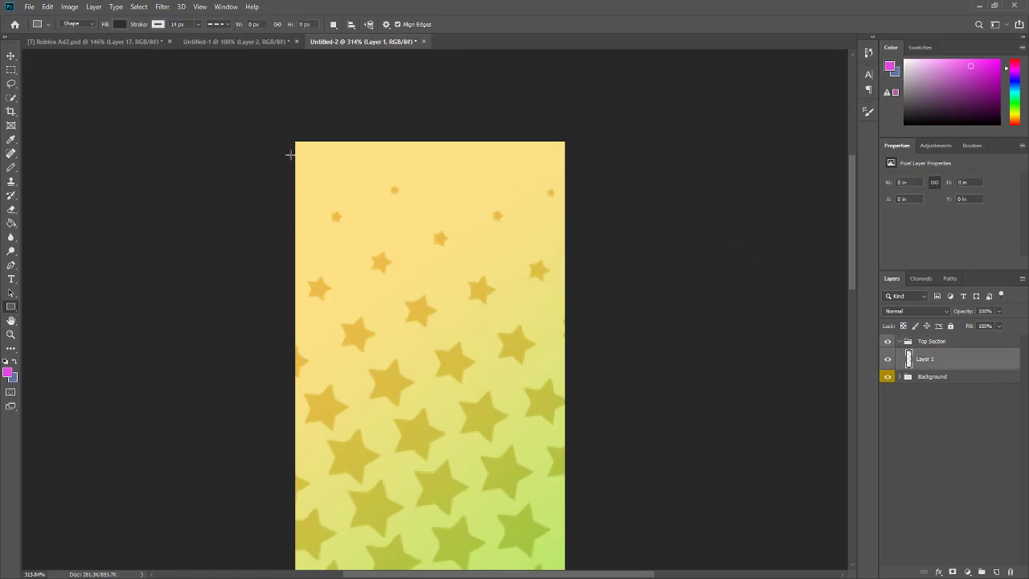
pyautogui.moveTo(287, 151)
pyautogui.mouseDown()
pyautogui.moveTo(562, 206)
pyautogui.moveTo(593, 203)
pyautogui.moveTo(581, 204)
pyautogui.mouseUp()
pyautogui.scroll(-5, 450, 279)
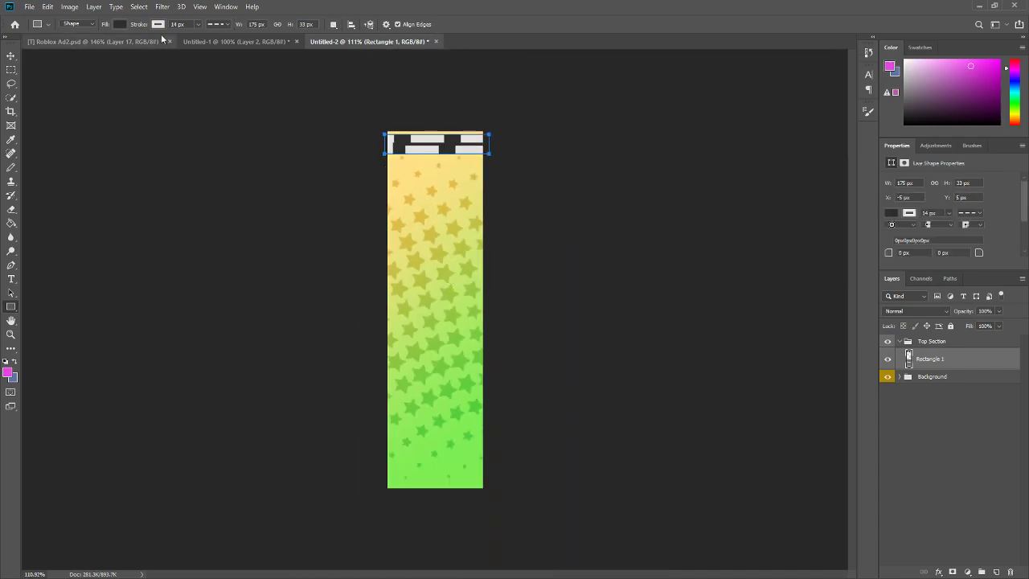
pyautogui.click(158, 24)
pyautogui.click(114, 46)
# Stretch the dark rectangle downward with Free Transform to a height of about 41 px and apply it
pyautogui.press('v')
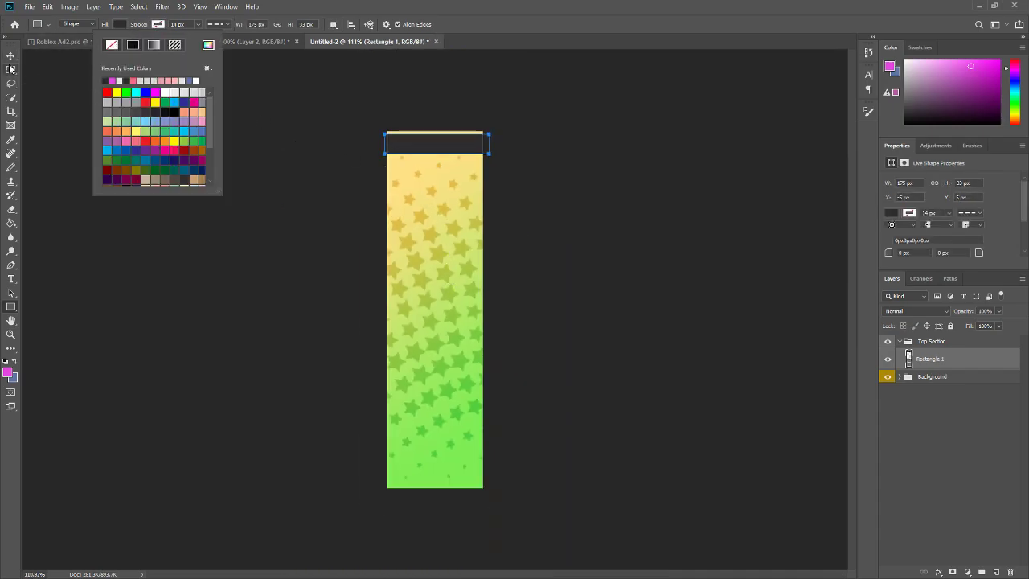
pyautogui.scroll(-1, 406, 142)
pyautogui.scroll(3, 406, 142)
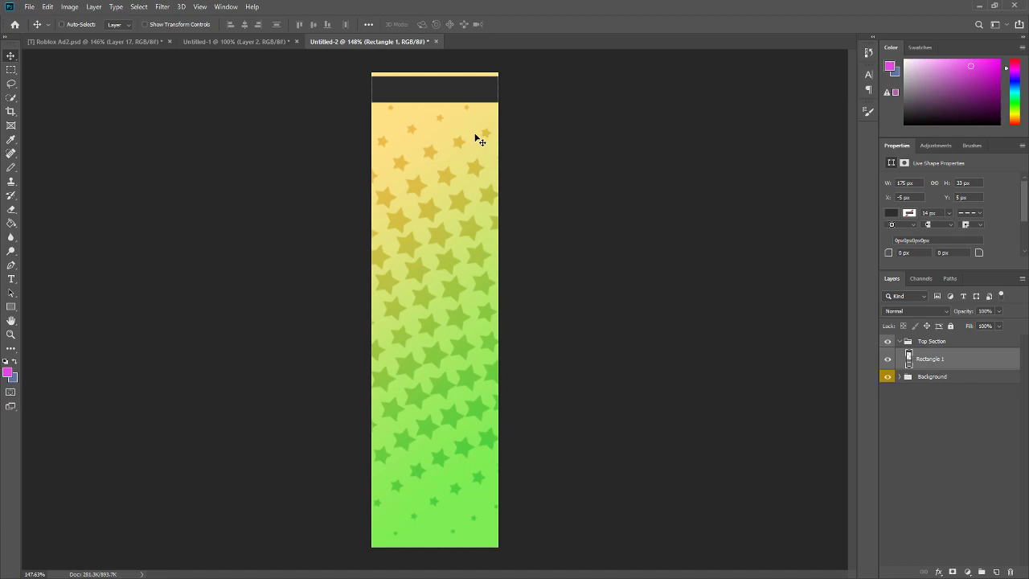
pyautogui.scroll(1, 470, 124)
pyautogui.scroll(2, 466, 109)
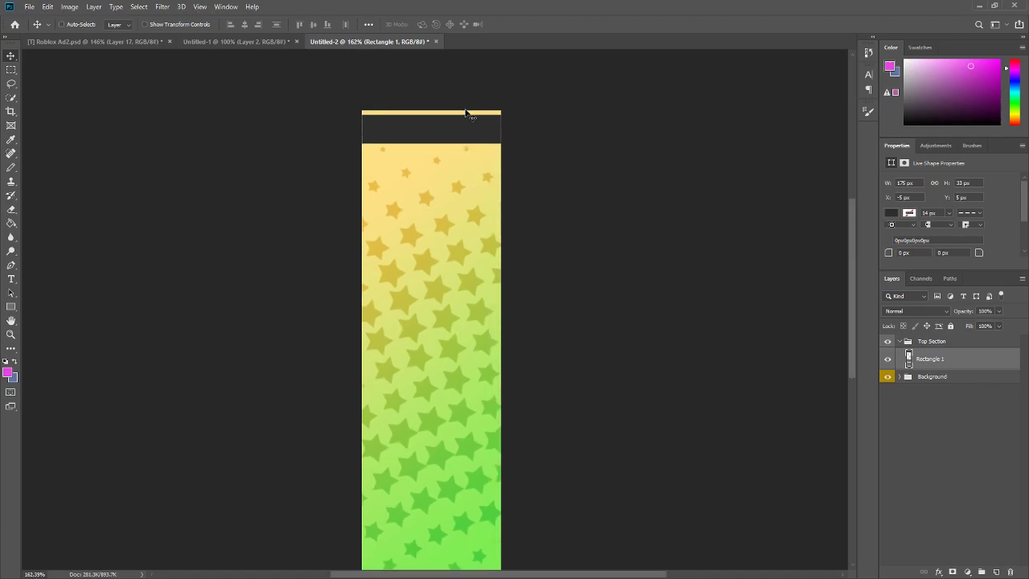
pyautogui.hotkey('ctrl', 't')
pyautogui.moveTo(432, 145); pyautogui.dragTo(432, 152)
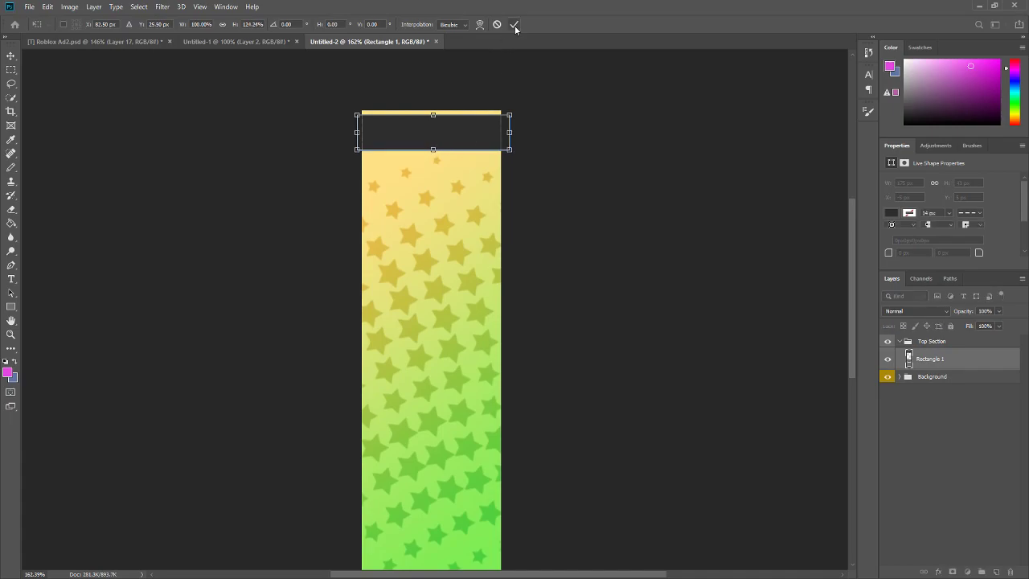
pyautogui.click(514, 25)
# Move the dark rectangle down to a Y position of about 8 px and rename its layer "Black Bar"
pyautogui.scroll(3, 421, 132)
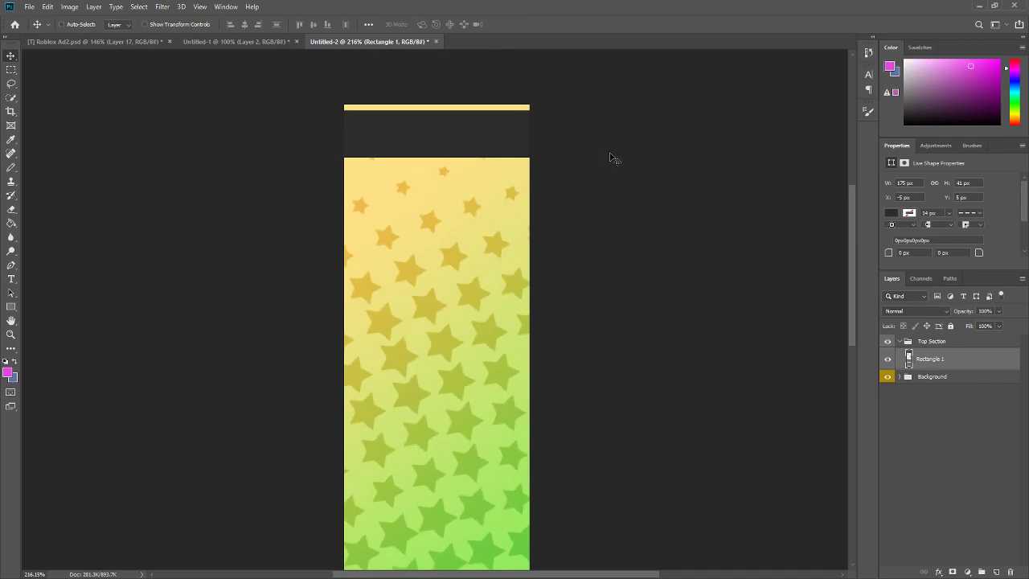
pyautogui.scroll(5, 456, 120)
pyautogui.scroll(3, 456, 119)
pyautogui.moveTo(381, 131); pyautogui.dragTo(380, 152)
pyautogui.scroll(-8, 413, 190)
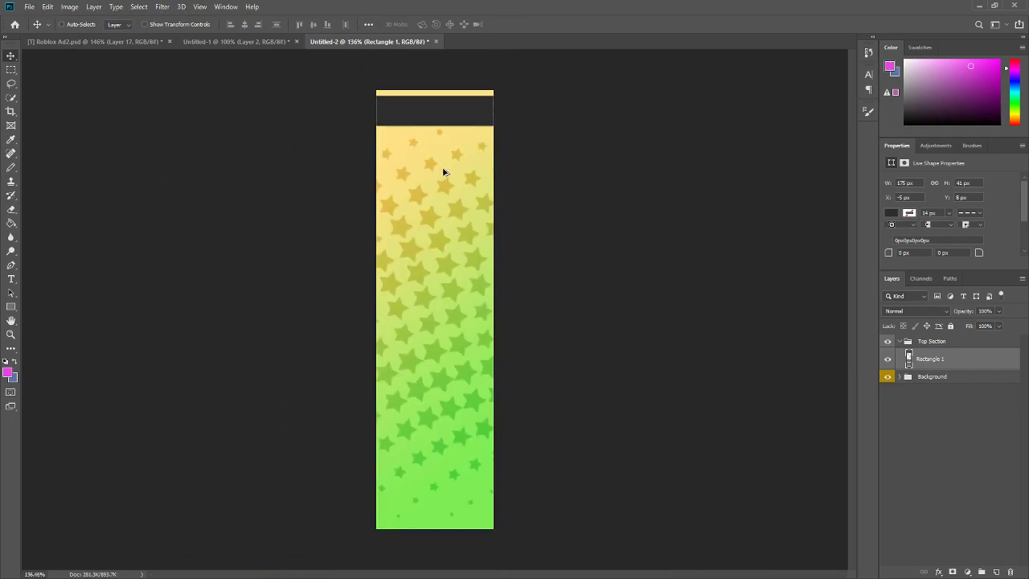
pyautogui.hotkey('ctrl', '+')
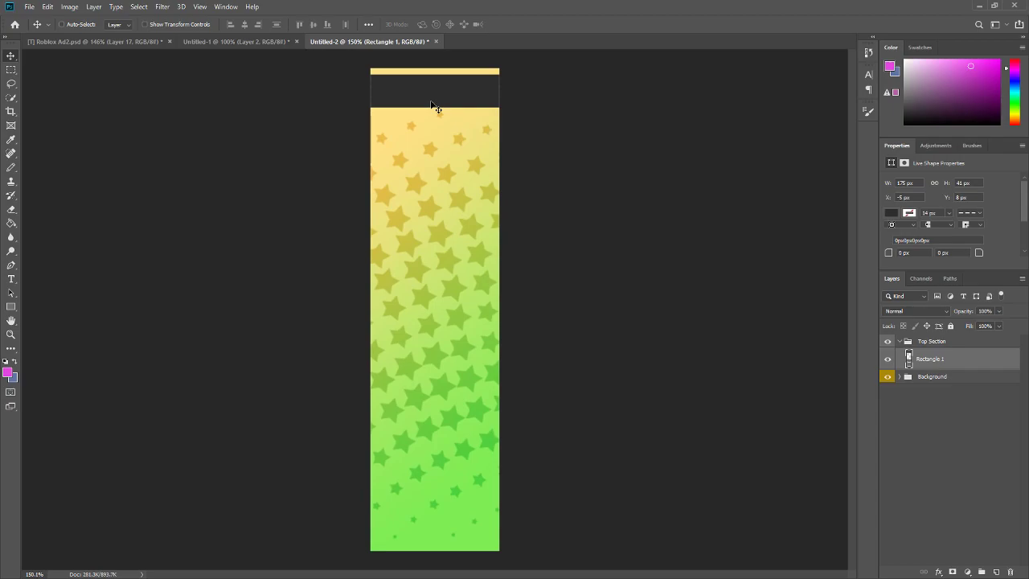
pyautogui.doubleClick(925, 359)
pyautogui.write('Black Bar')
pyautogui.press('Return')
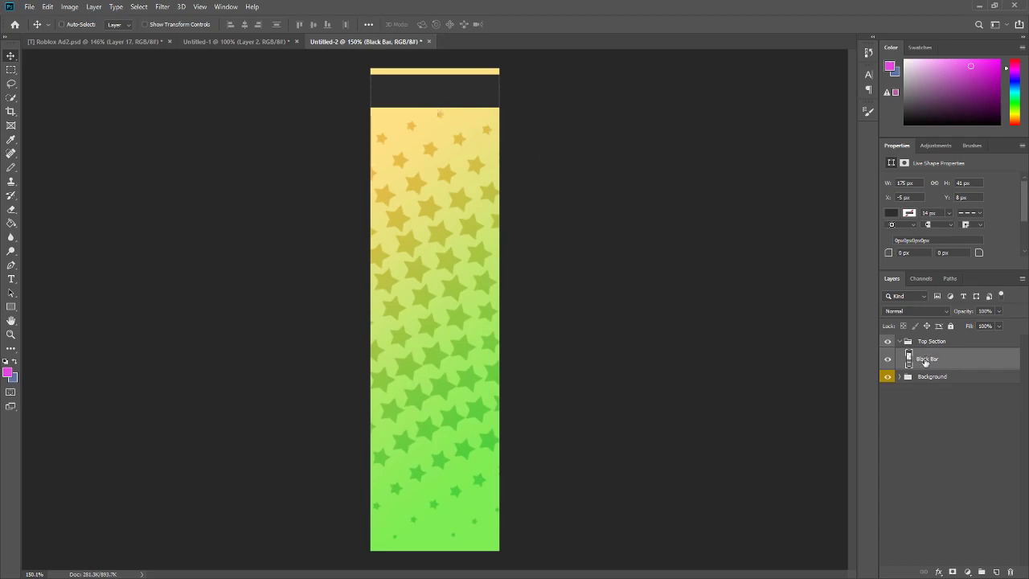
# Add a new layer above Black Bar and set the foreground colour to light grey b4b0b4 for text
pyautogui.click(997, 570)
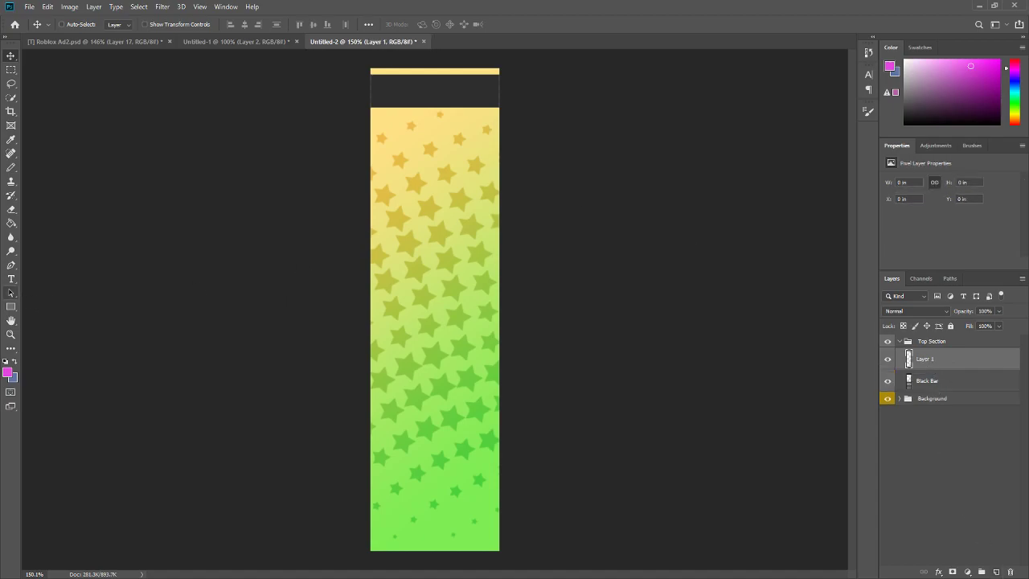
pyautogui.press('t')
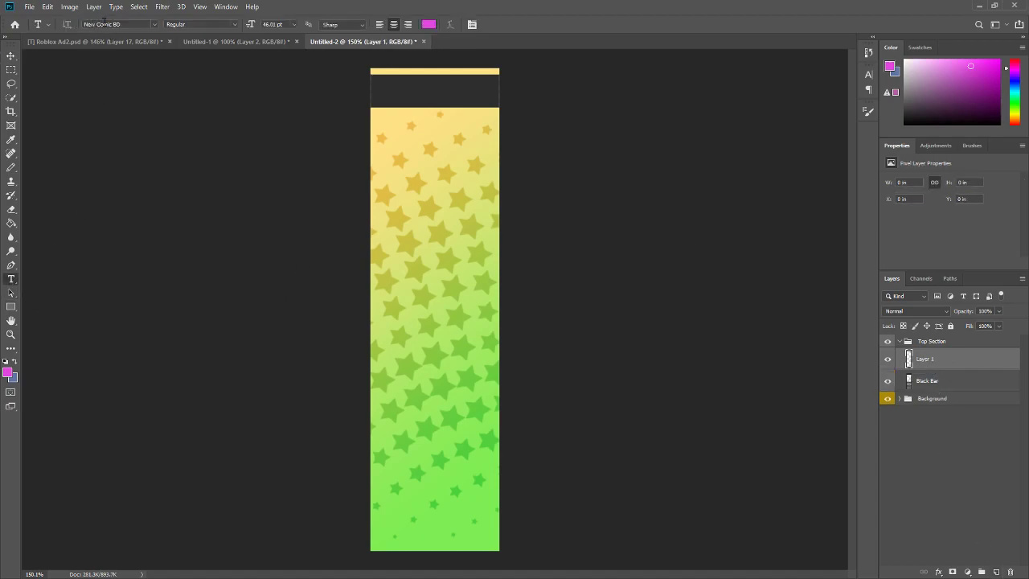
pyautogui.click(9, 374)
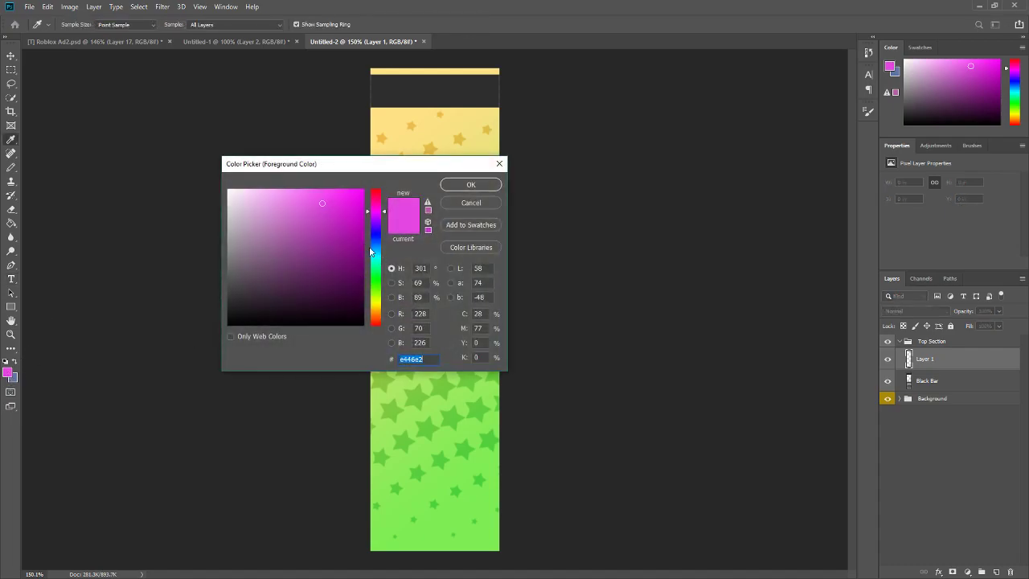
pyautogui.moveTo(239, 217); pyautogui.dragTo(227, 227)
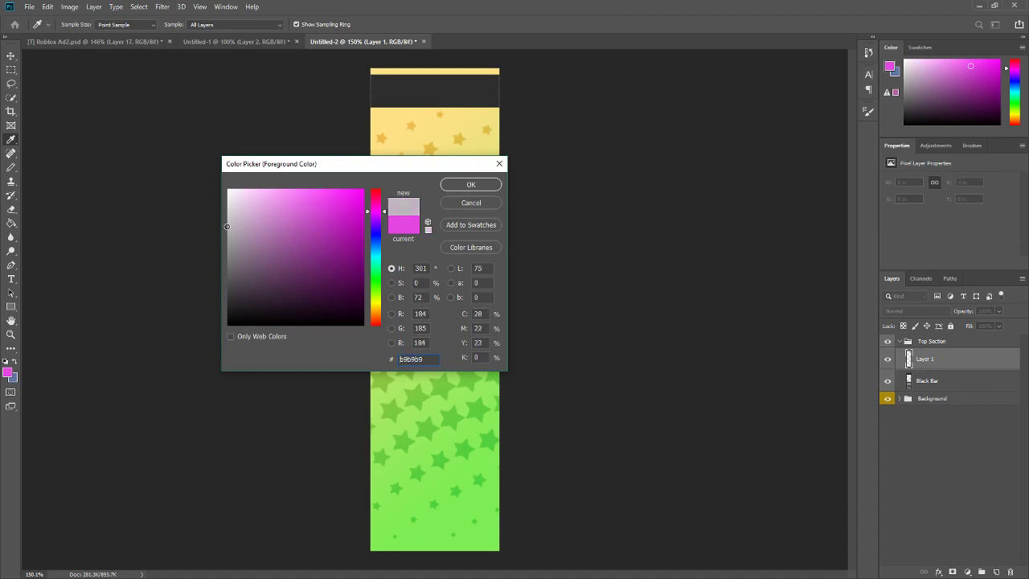
pyautogui.moveTo(233, 224); pyautogui.dragTo(230, 229)
pyautogui.click(471, 185)
# Add the text "Wanted" over the dark bar in New Comic BD, 46.01 pt
pyautogui.press('t')
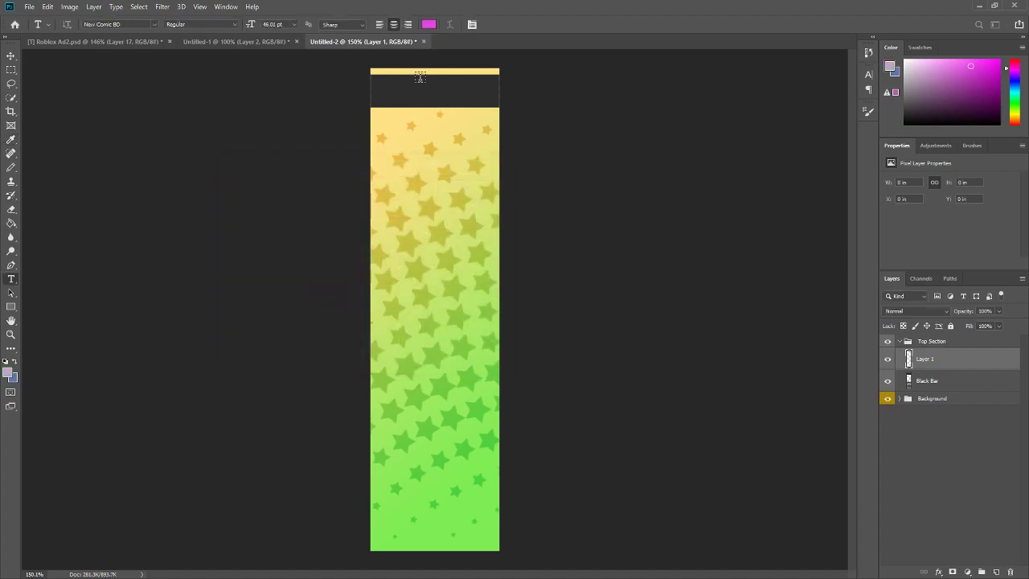
pyautogui.scroll(3, 447, 91)
pyautogui.click(378, 197)
pyautogui.write('WANTED')
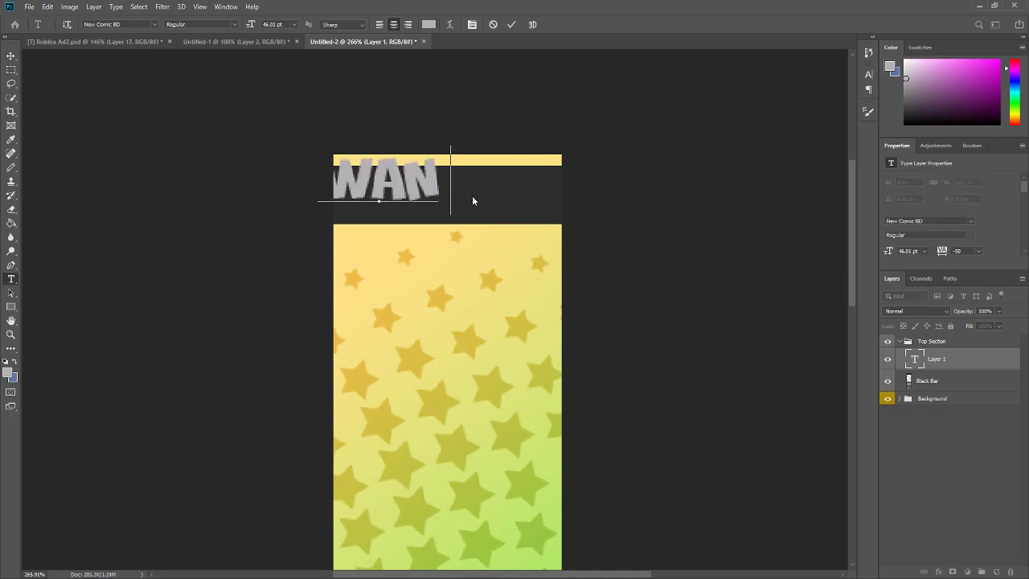
pyautogui.click(512, 25)
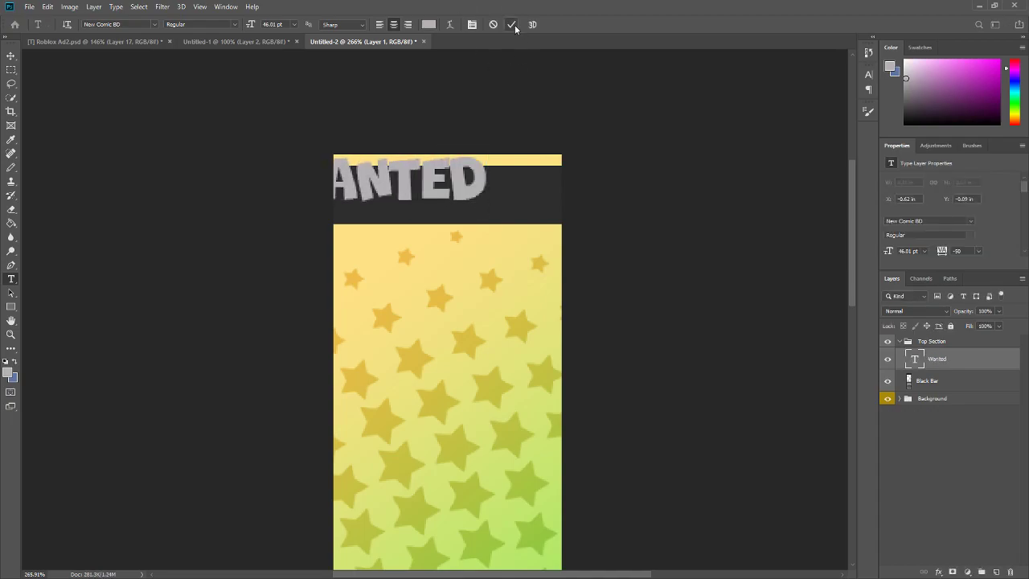
# Move the "Wanted" text onto the dark bar, at about X 0.04 in and Y 0.05 in
pyautogui.click(11, 56)
pyautogui.moveTo(428, 185); pyautogui.dragTo(498, 203)
pyautogui.scroll(-4, 509, 209)
pyautogui.scroll(1, 440, 120)
pyautogui.scroll(4, 441, 121)
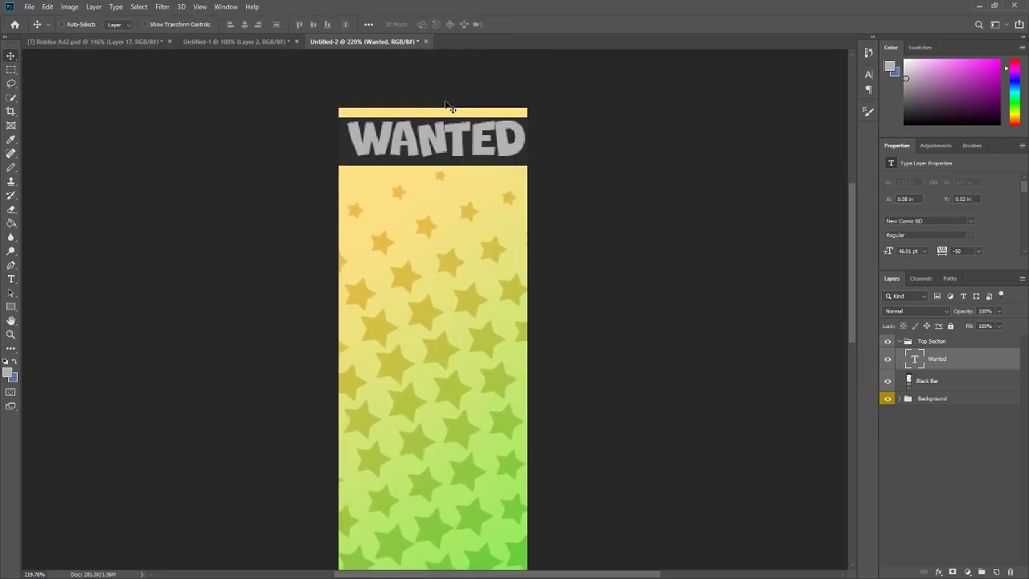
pyautogui.moveTo(443, 149); pyautogui.dragTo(437, 153)
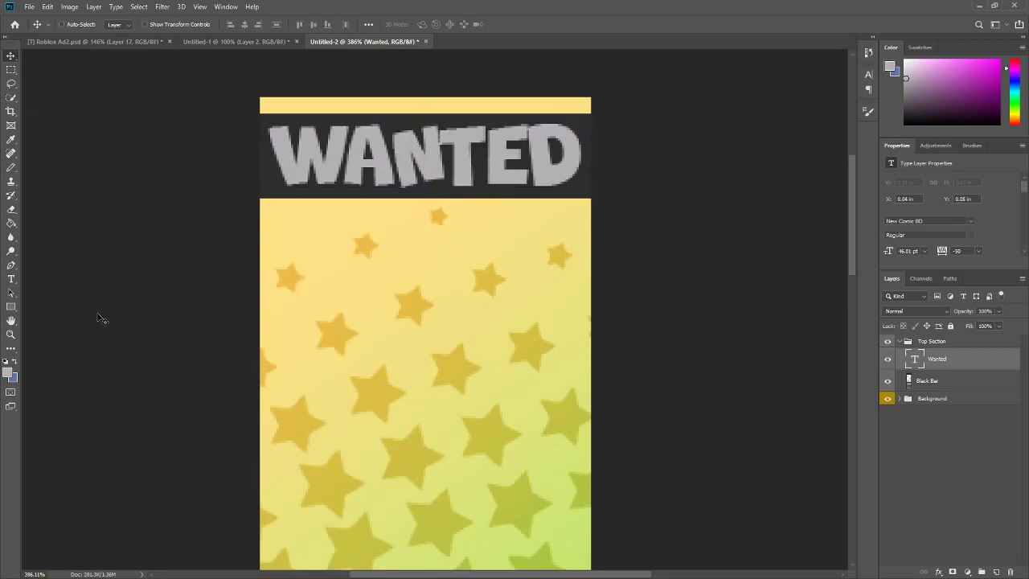
# Set the font size of the whole "Wanted" text to 44 pt and commit the edit
pyautogui.click(11, 279)
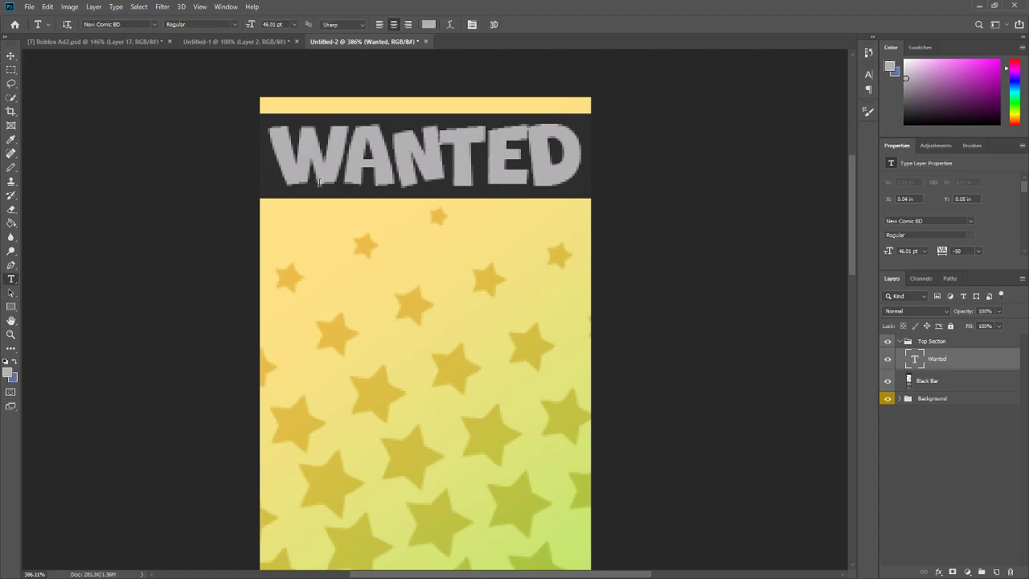
pyautogui.click(345, 116)
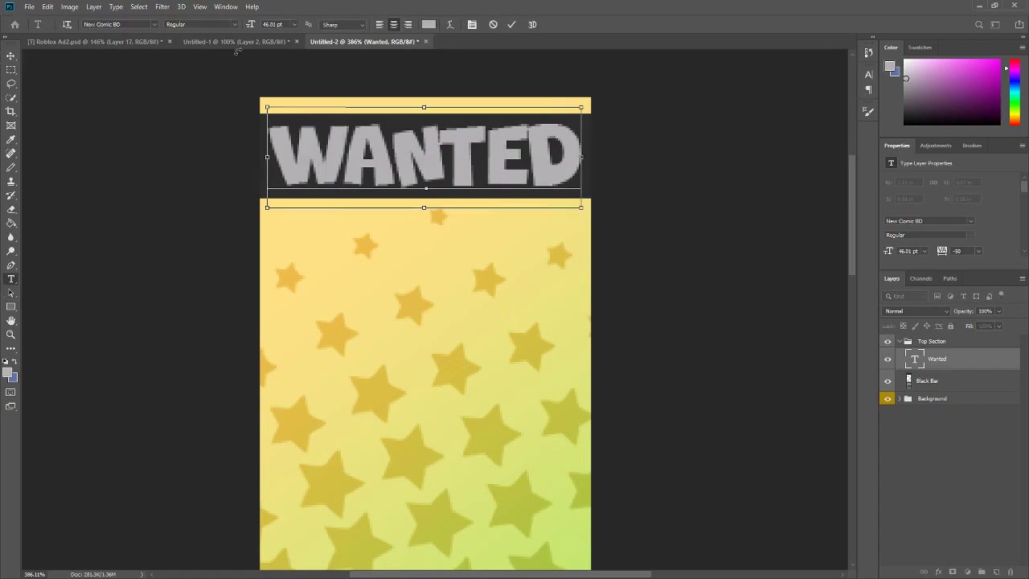
pyautogui.hotkey('ctrl', 'a')
pyautogui.click(270, 24)
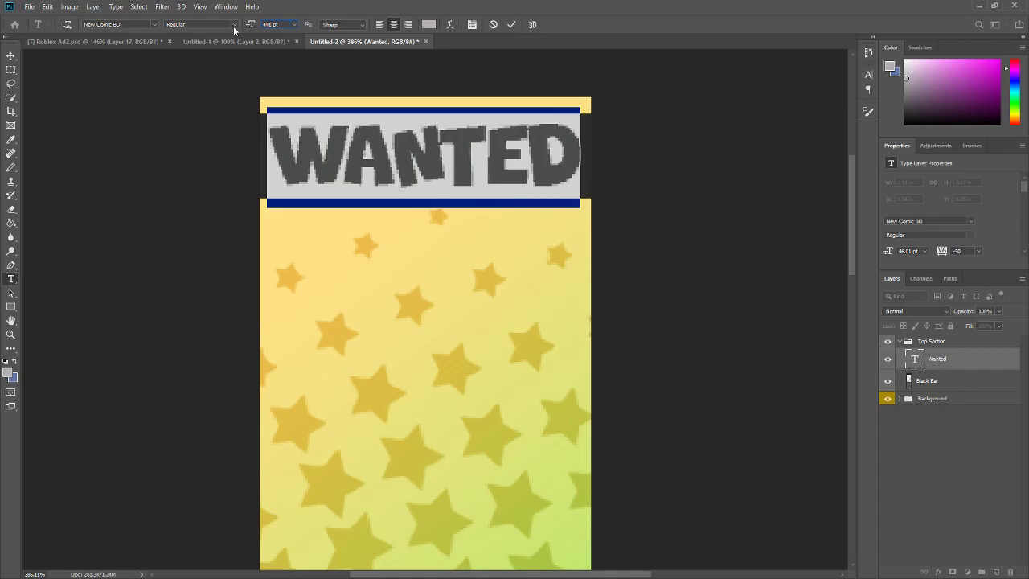
pyautogui.write('44')
pyautogui.press('Return')
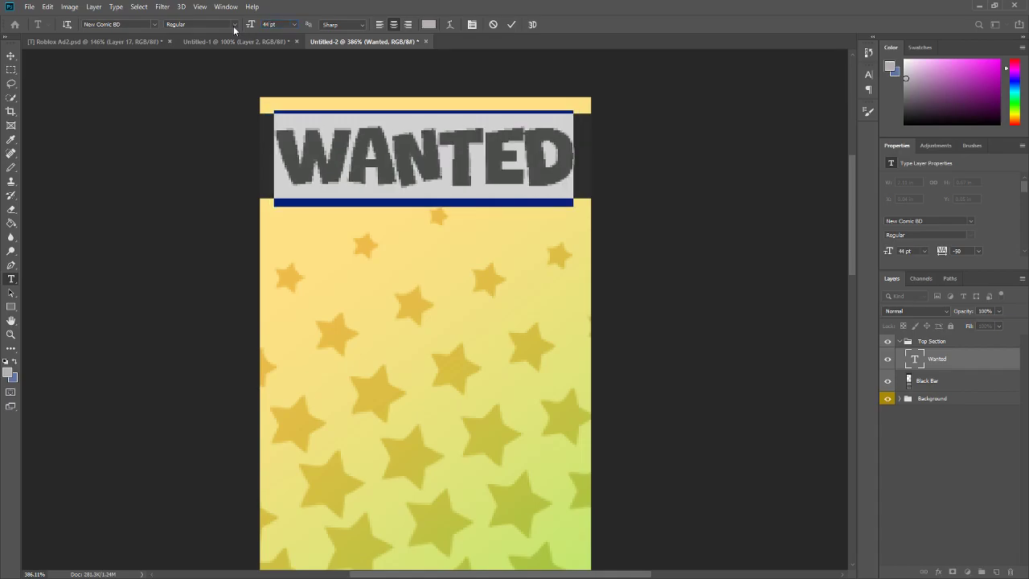
pyautogui.click(511, 24)
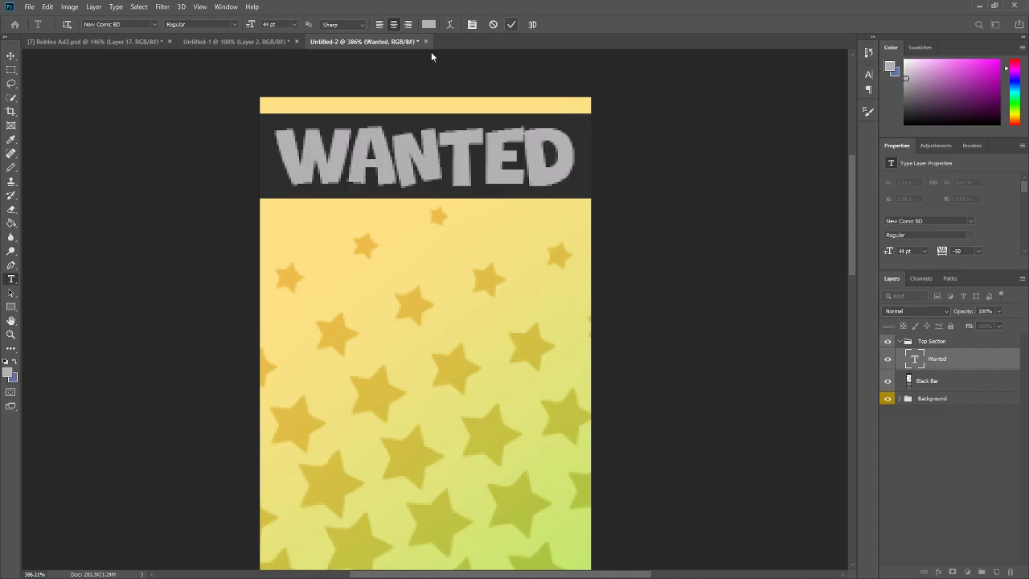
# Recolour the whole "Wanted" text to the lighter grey c6c1c6 and commit the edit
pyautogui.click(11, 56)
pyautogui.scroll(-5, 451, 189)
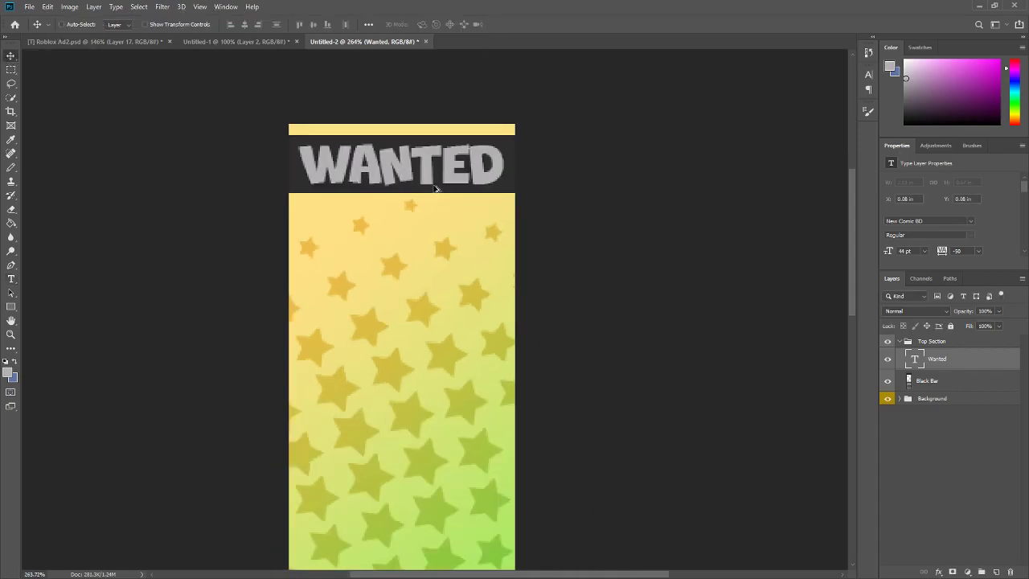
pyautogui.scroll(2, 471, 182)
pyautogui.click(12, 279)
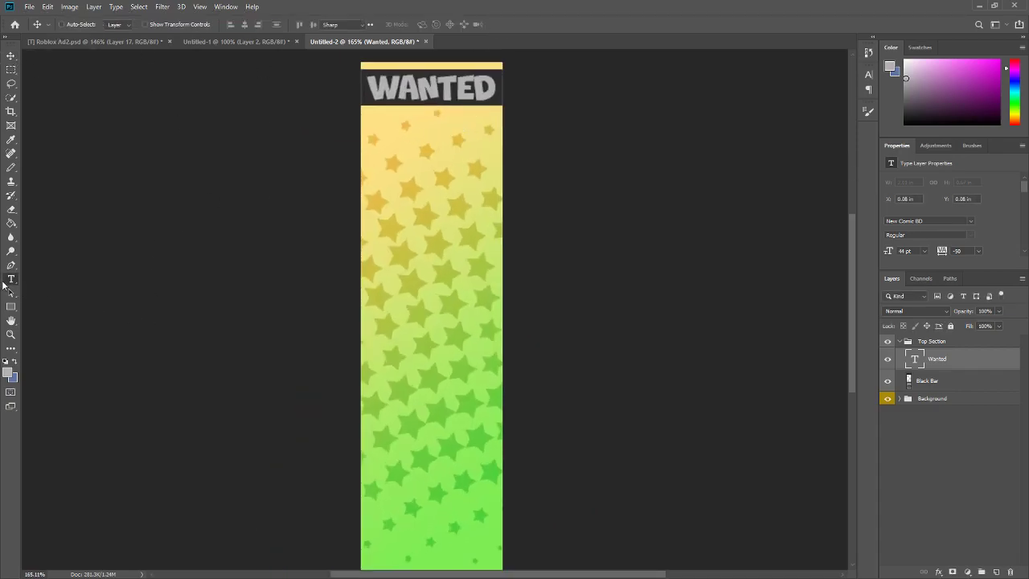
pyautogui.click(407, 89)
pyautogui.hotkey('ctrl', 'a')
pyautogui.click(8, 371)
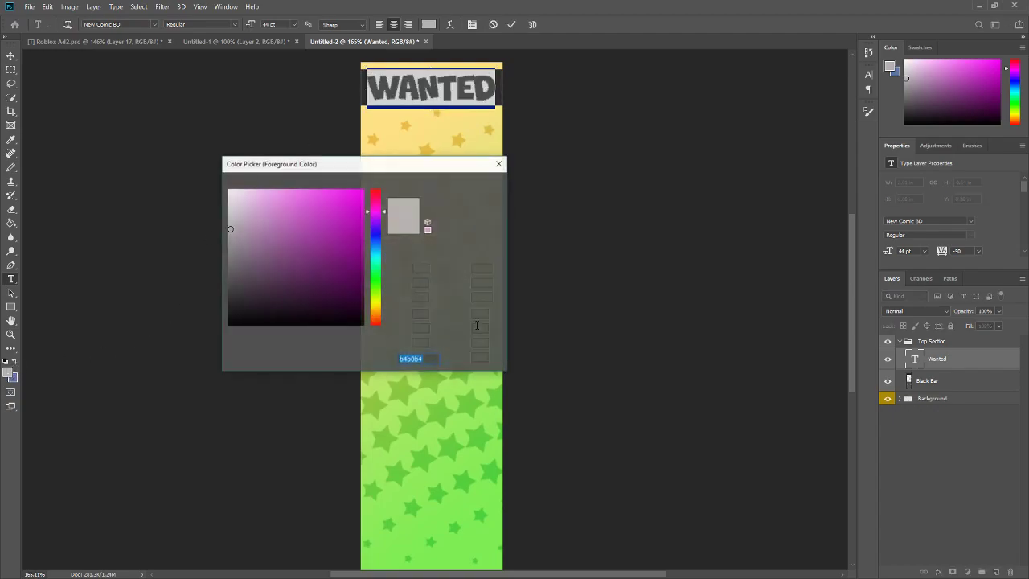
pyautogui.click(233, 219)
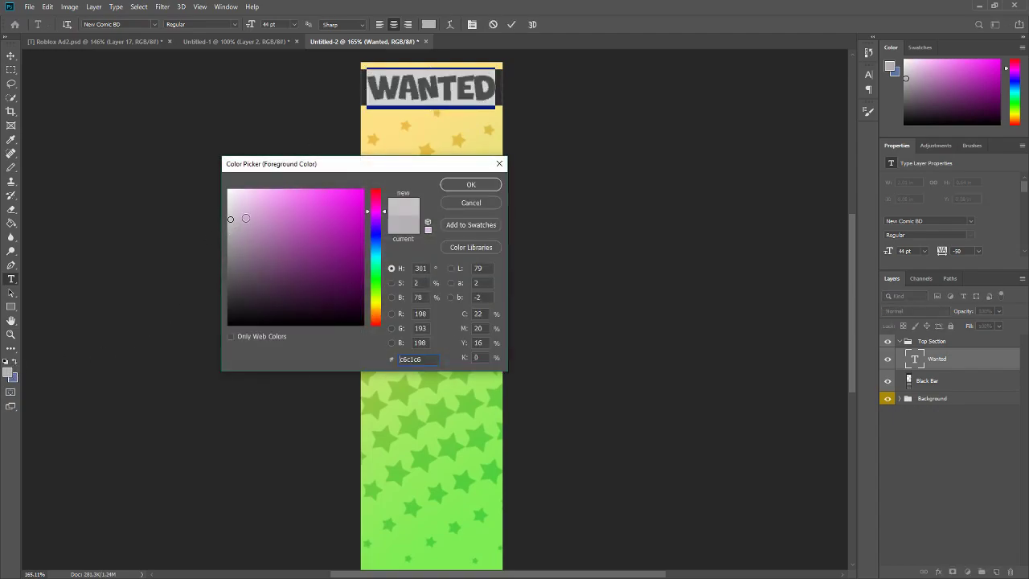
pyautogui.click(471, 185)
pyautogui.click(512, 24)
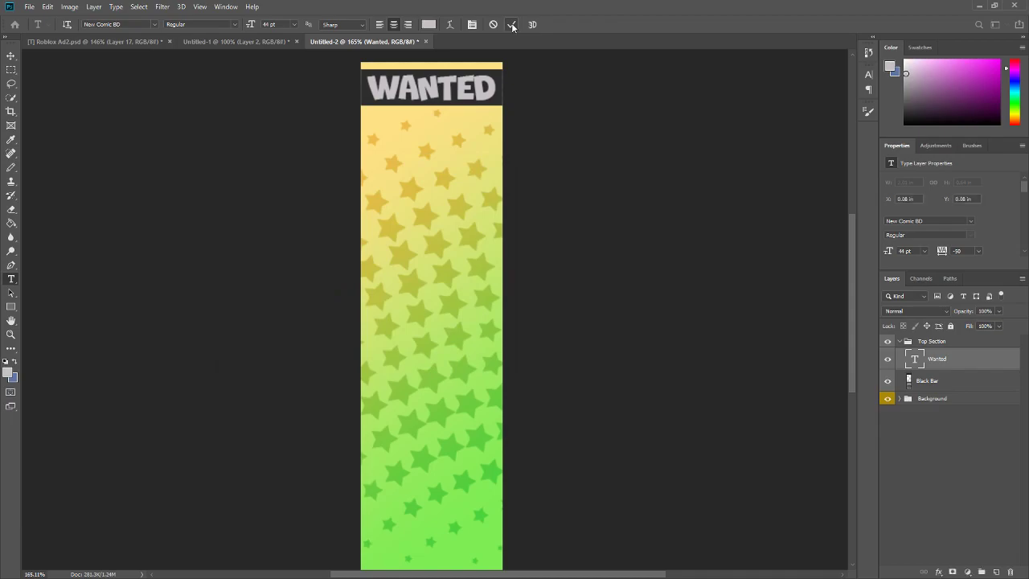
# Set the tracking of the whole "Wanted" text to -25 and commit the edit
pyautogui.scroll(-3, 451, 112)
pyautogui.scroll(1, 438, 130)
pyautogui.click(435, 113)
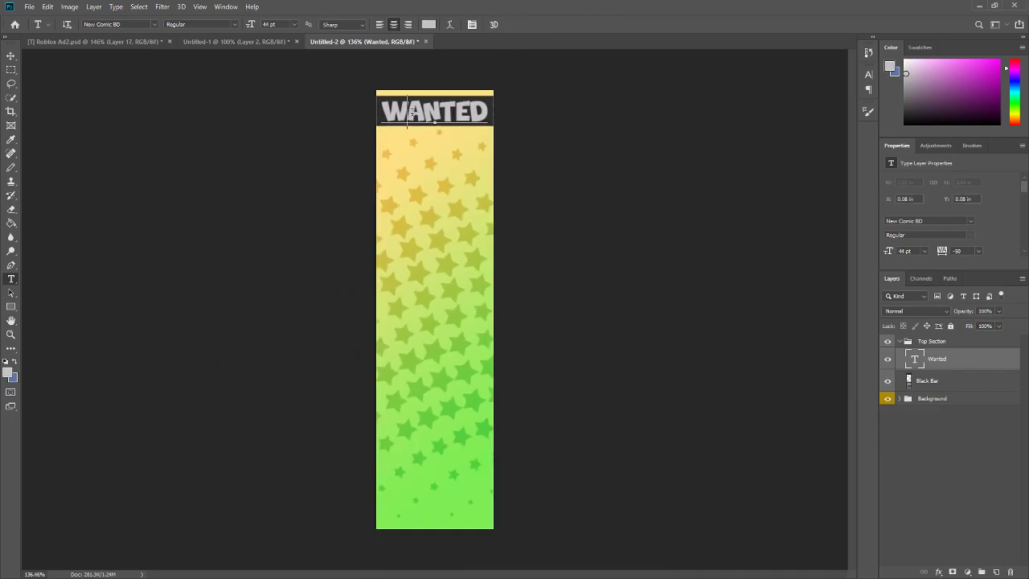
pyautogui.hotkey('ctrl', 'a')
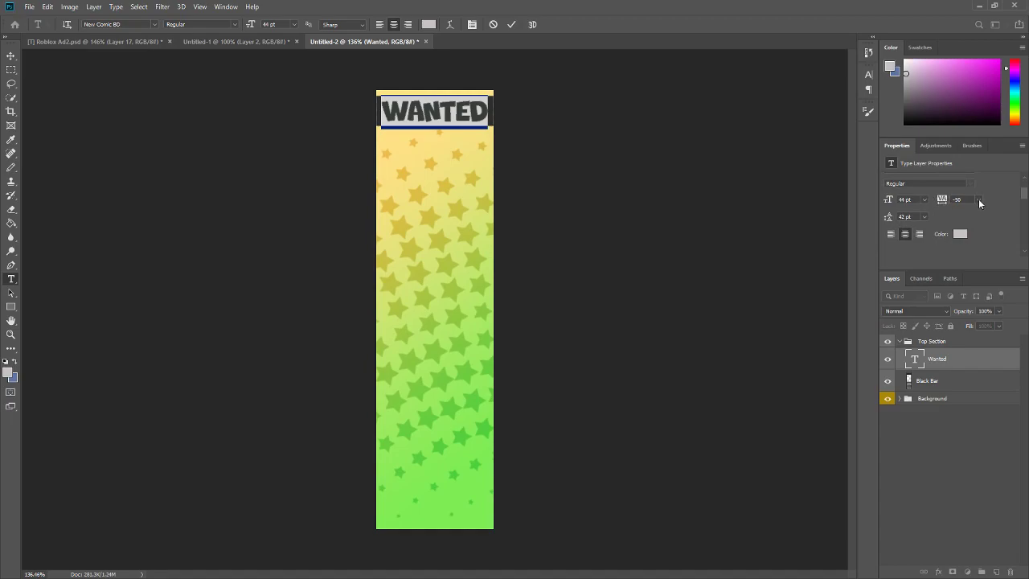
pyautogui.click(978, 200)
pyautogui.click(978, 242)
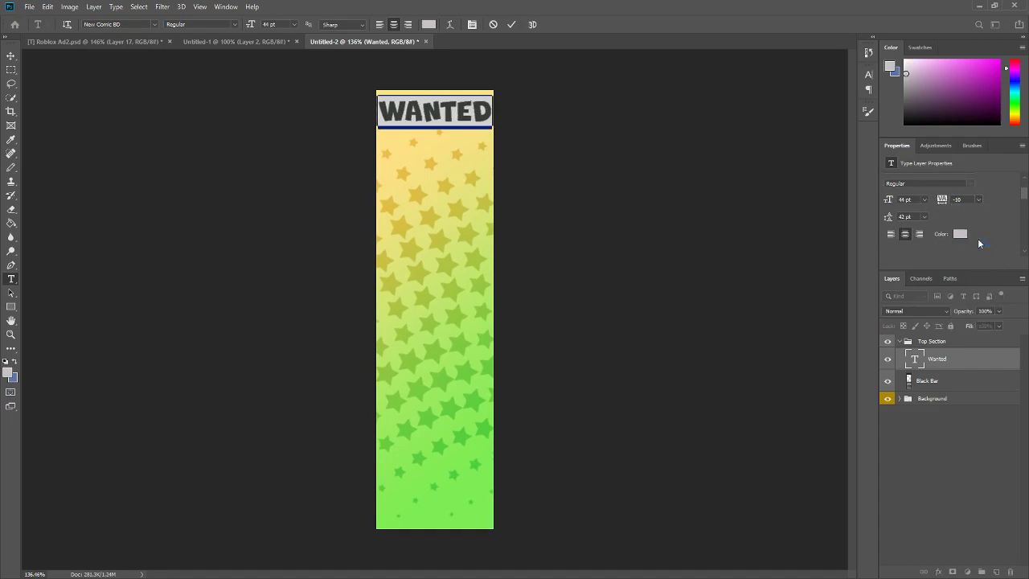
pyautogui.click(978, 200)
pyautogui.click(970, 233)
pyautogui.click(512, 24)
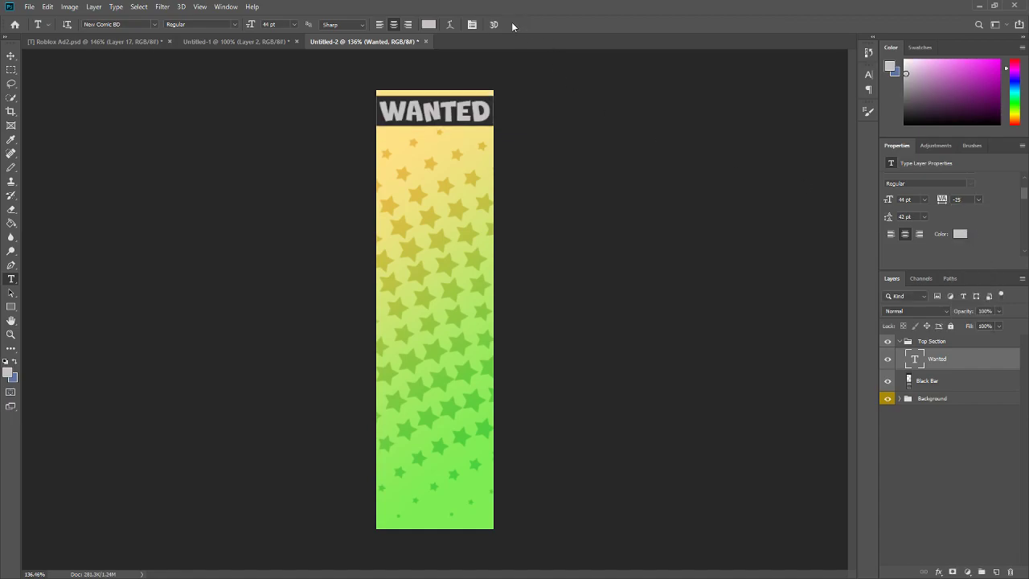
# Stretch the Black Bar shape downward to a height of 45 px, keeping its upper edge in place
pyautogui.scroll(-2, 478, 132)
pyautogui.scroll(3, 478, 132)
pyautogui.scroll(5, 479, 125)
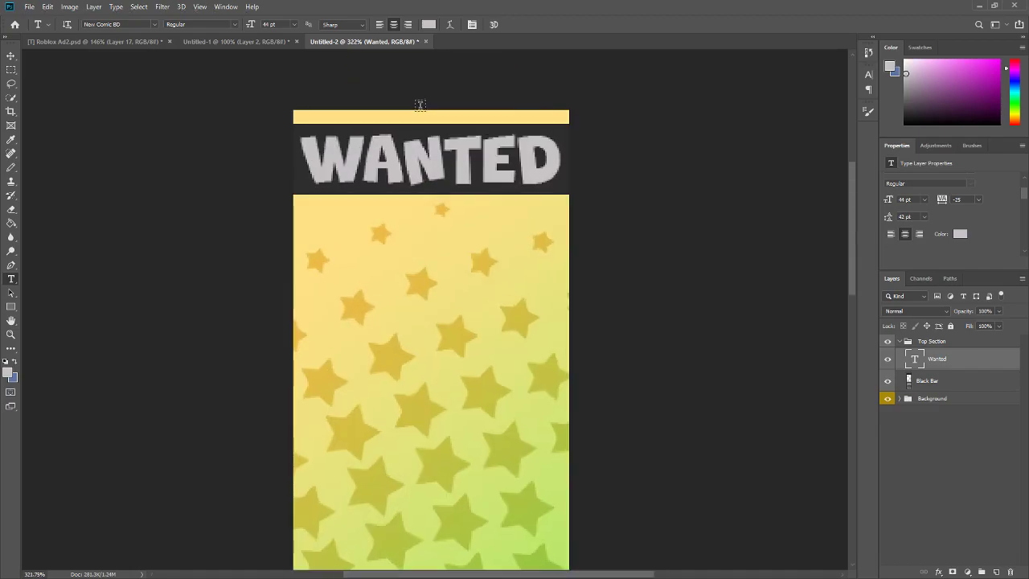
pyautogui.click(950, 384)
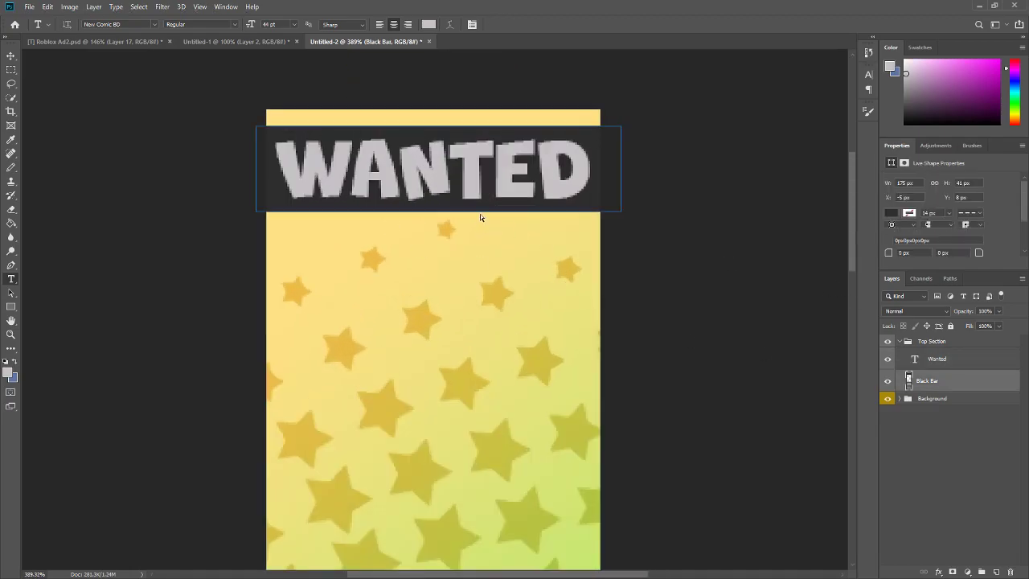
pyautogui.hotkey('ctrl', 't')
pyautogui.moveTo(437, 209); pyautogui.dragTo(437, 220)
pyautogui.click(447, 24)
pyautogui.scroll(-2, 419, 160)
pyautogui.press('v')
pyautogui.scroll(-2, 418, 211)
pyautogui.scroll(2, 453, 131)
pyautogui.scroll(1, 454, 131)
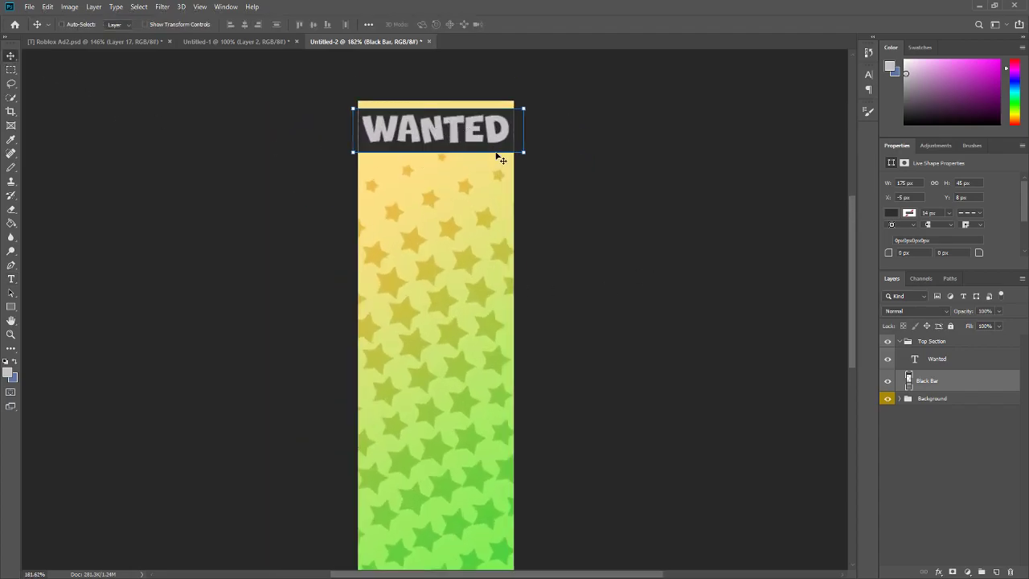
# Group the Wanted and Black Bar layers and name the group "Wanted Section"
pyautogui.keyDown('ctrl'); pyautogui.click(944, 363); pyautogui.keyUp('ctrl')
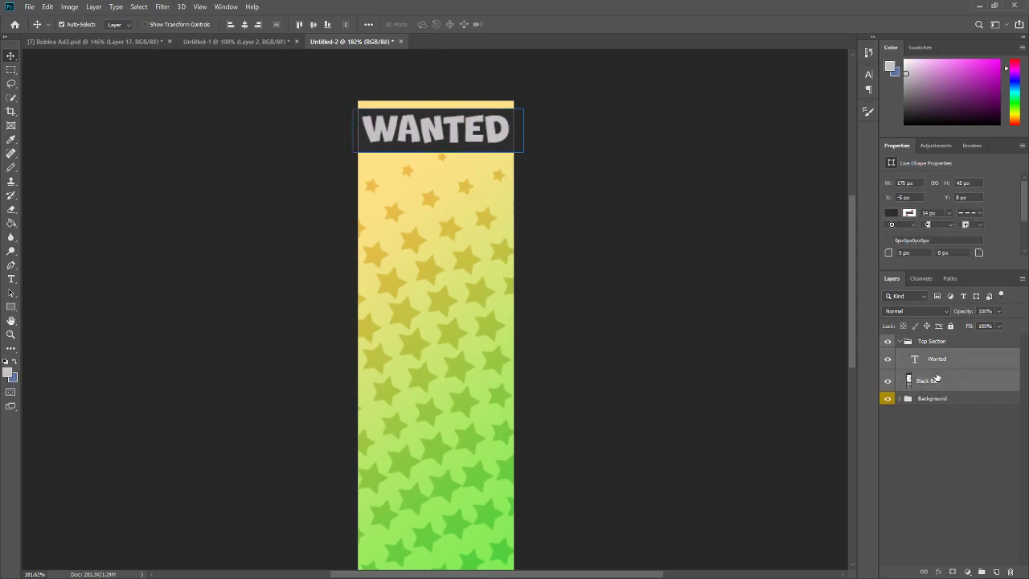
pyautogui.hotkey('ctrl', 'g')
pyautogui.doubleClick(934, 355)
pyautogui.write('Wa')
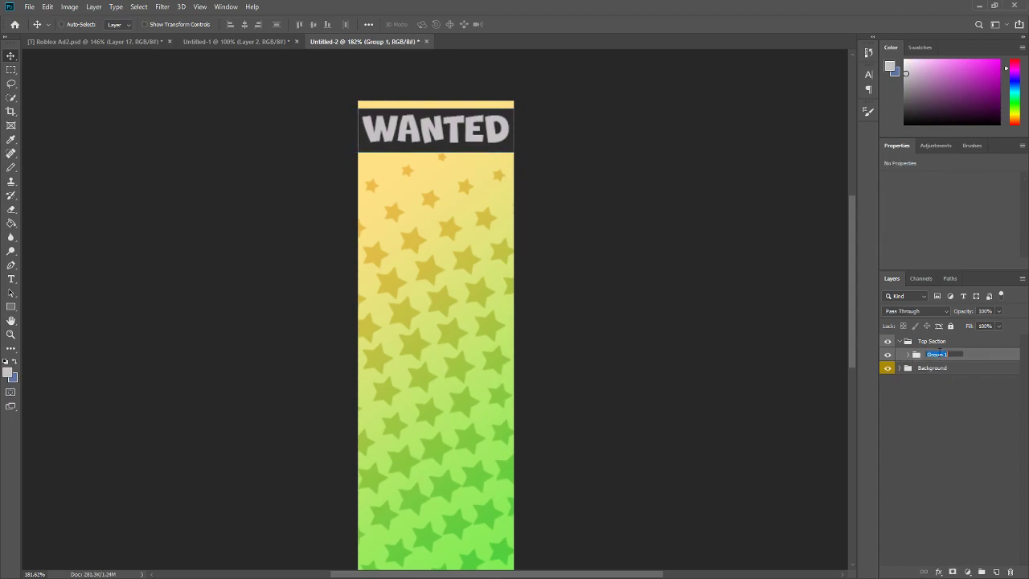
pyautogui.write('nted Section')
pyautogui.press('Return')
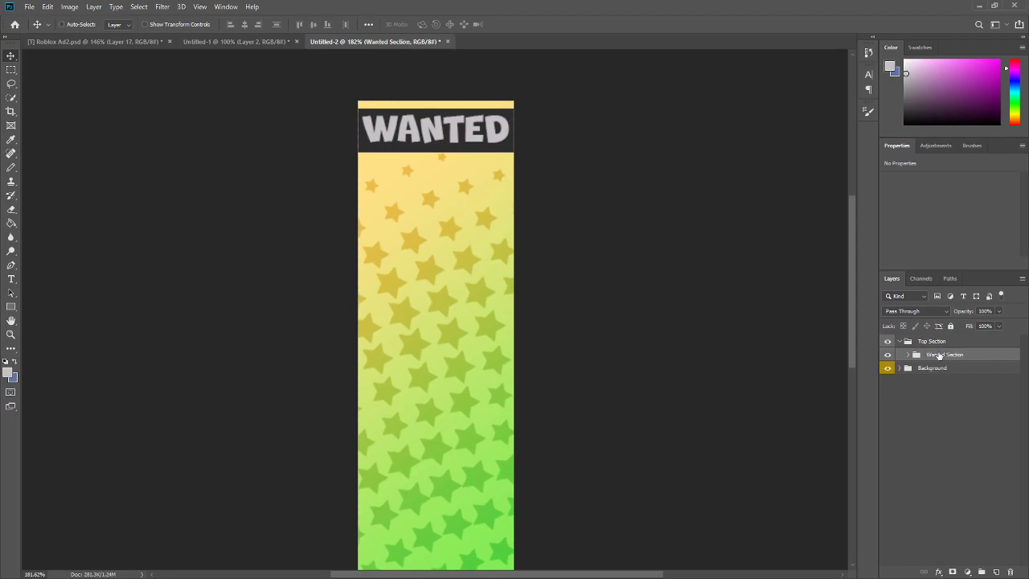
# Add a new layer above the Wanted Section group and set the foreground colour to pink f76c7a
pyautogui.click(996, 572)
pyautogui.click(14, 362)
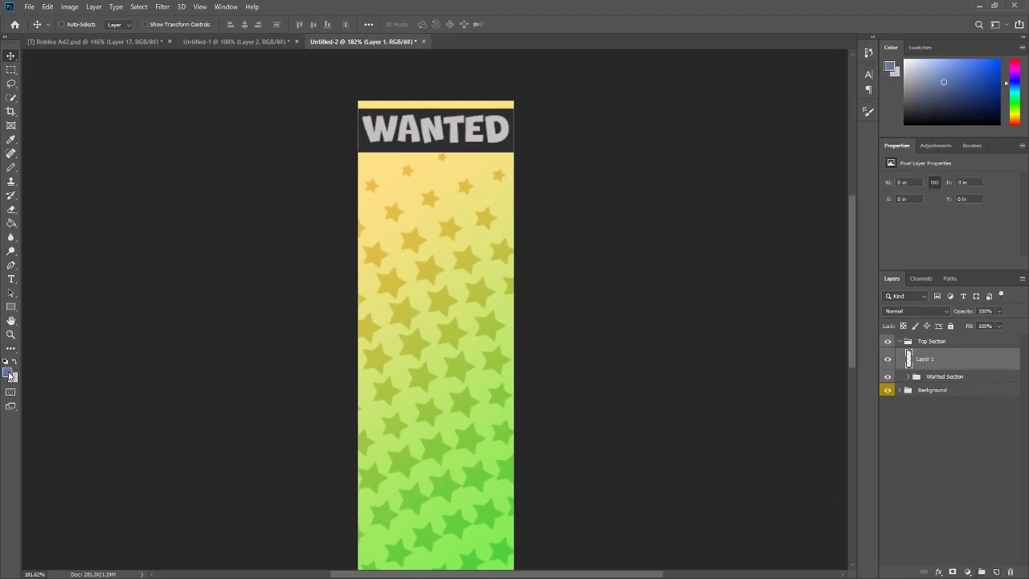
pyautogui.click(10, 374)
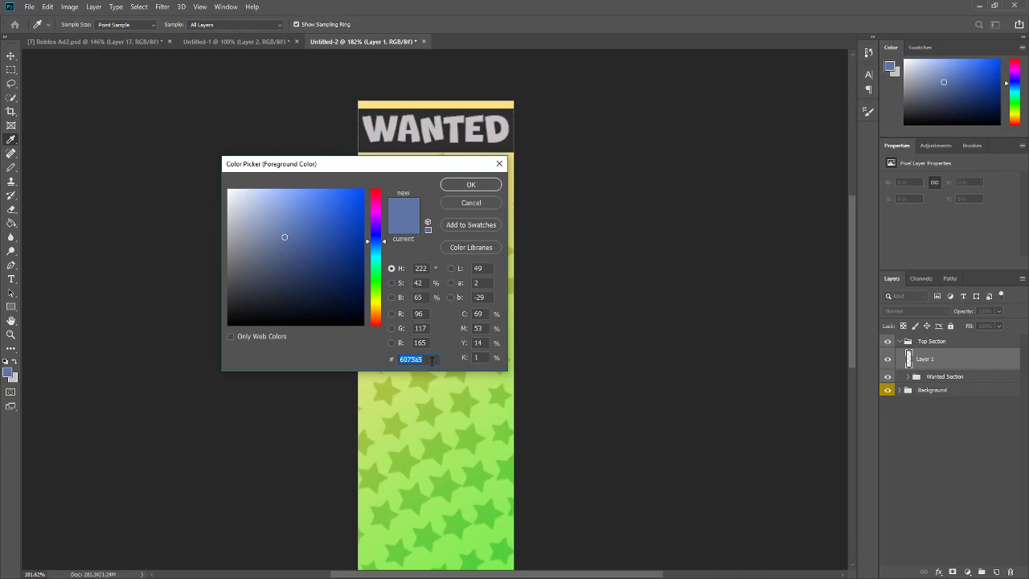
pyautogui.write('f76d')
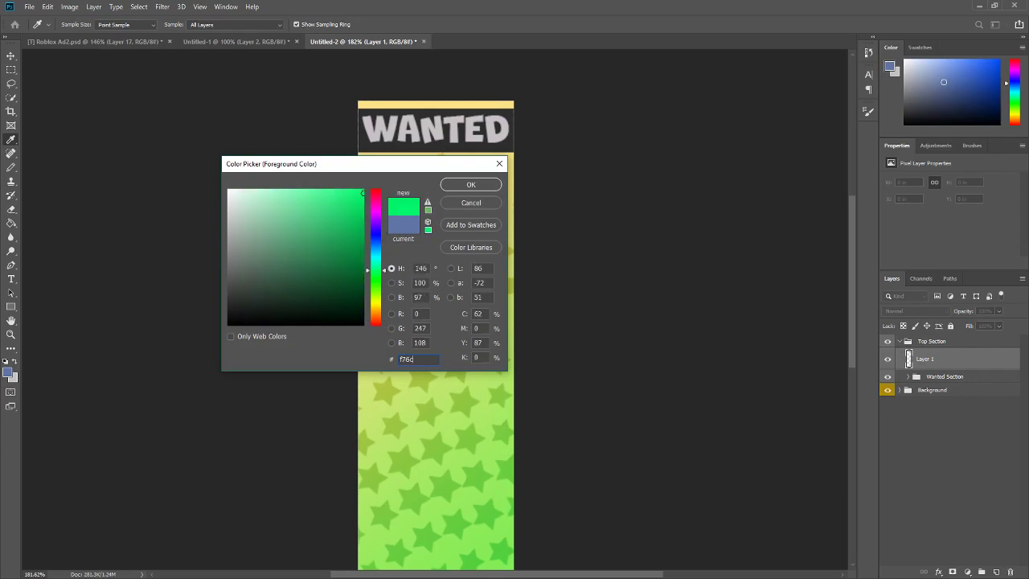
pyautogui.write('7a')
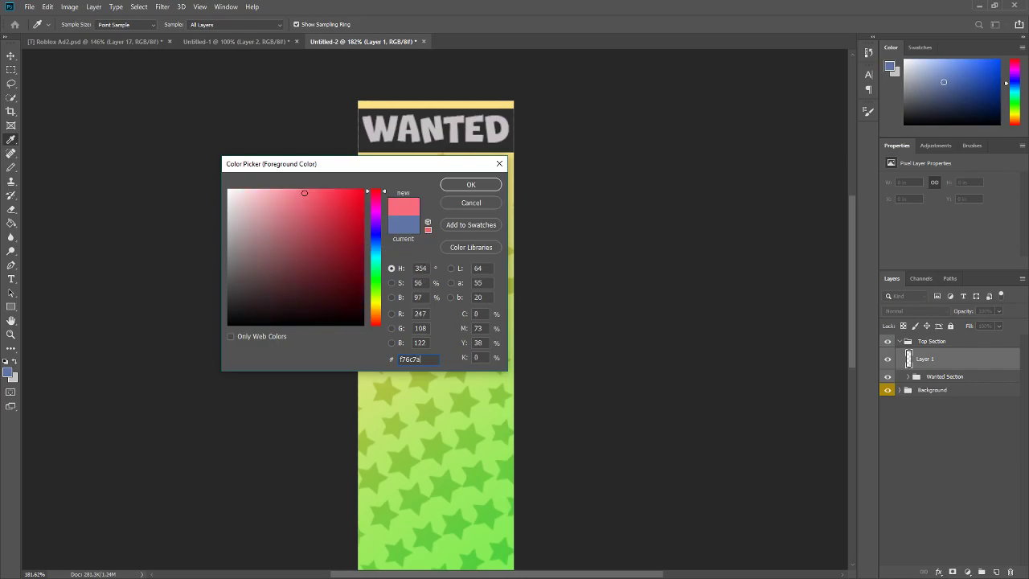
pyautogui.click(481, 186)
pyautogui.scroll(3, 469, 121)
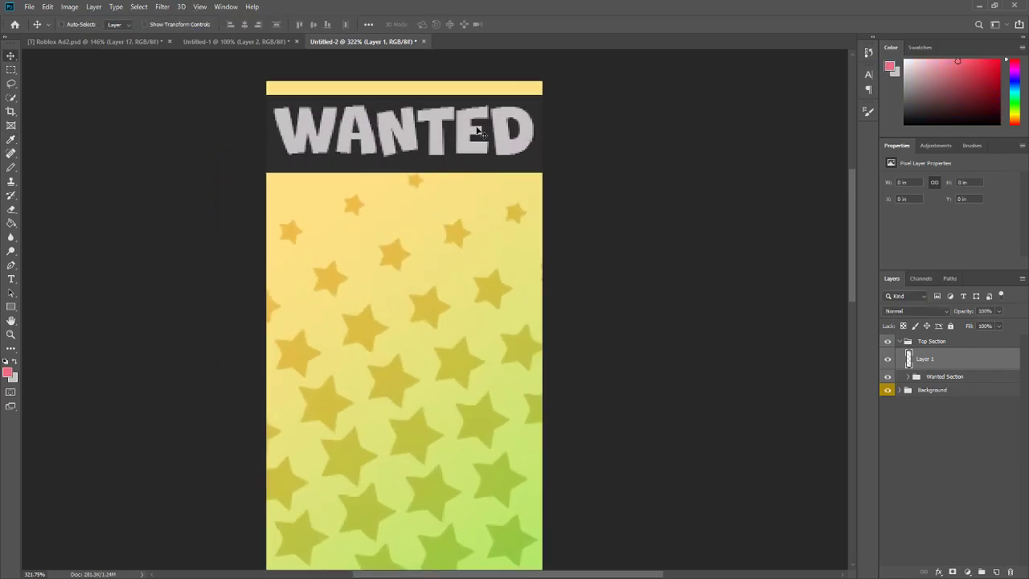
# Draw a rounded rectangle about 117 x 16 px with 10 px radius across the black bar's lower edge
pyautogui.click(17, 308)
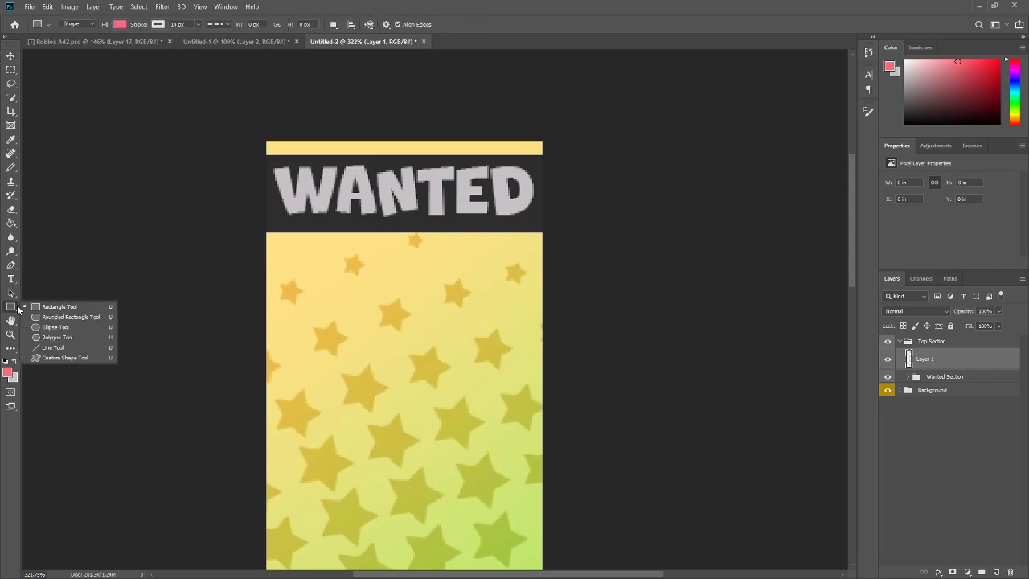
pyautogui.click(71, 317)
pyautogui.scroll(1, 329, 225)
pyautogui.moveTo(320, 230); pyautogui.dragTo(520, 251)
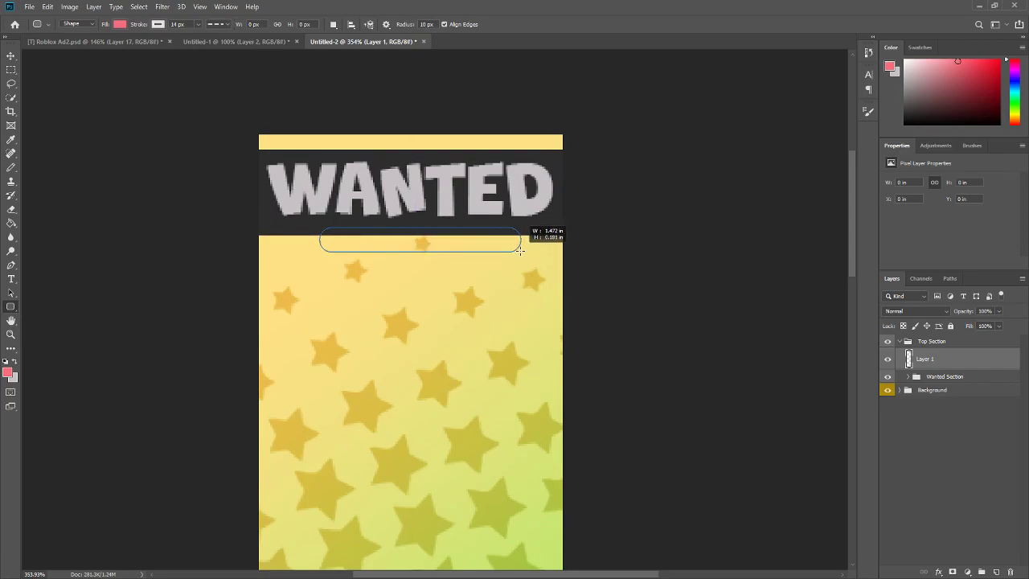
pyautogui.moveTo(520, 251); pyautogui.dragTo(542, 258)
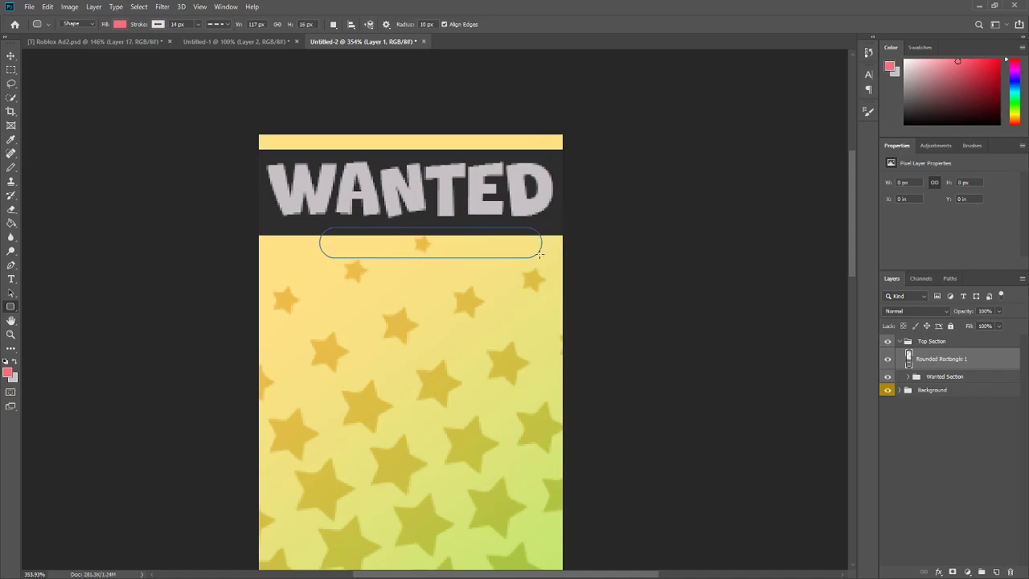
# Remove the rounded rectangle's stroke and centre it horizontally on the banner at X 21 px, Y 49 px
pyautogui.click(11, 55)
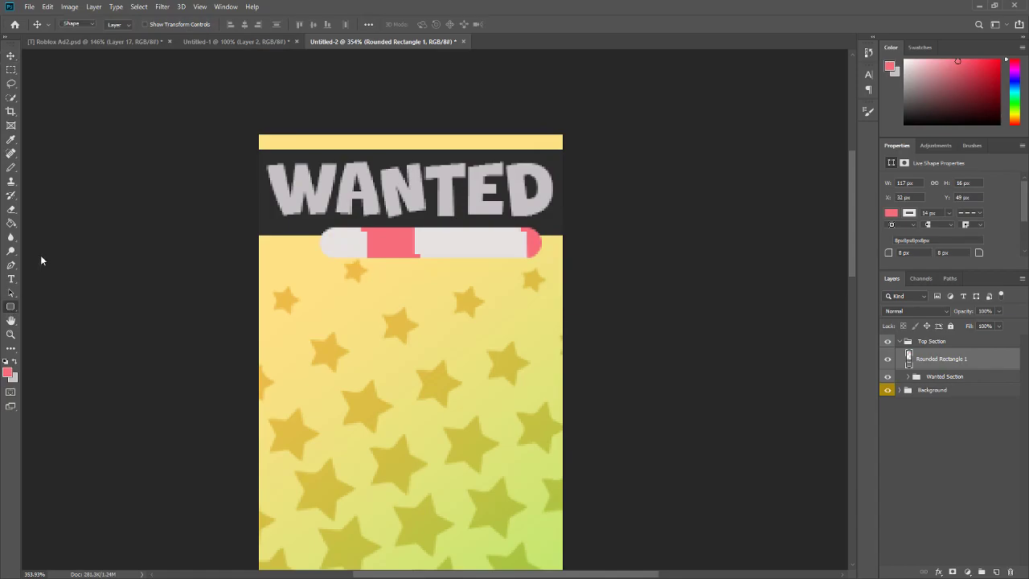
pyautogui.click(155, 24)
pyautogui.click(111, 47)
pyautogui.click(11, 55)
pyautogui.moveTo(428, 244); pyautogui.dragTo(413, 242)
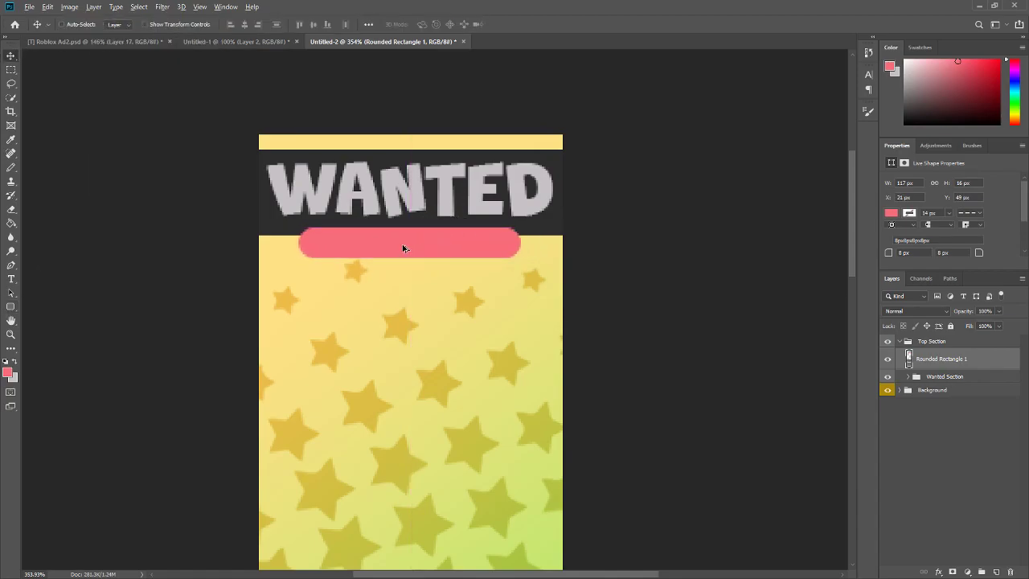
# On a new layer above the pink rounded rectangle, add the text "TSUKEI" over it in the light grey colour
pyautogui.scroll(-5, 404, 248)
pyautogui.scroll(3, 455, 144)
pyautogui.scroll(-3, 450, 136)
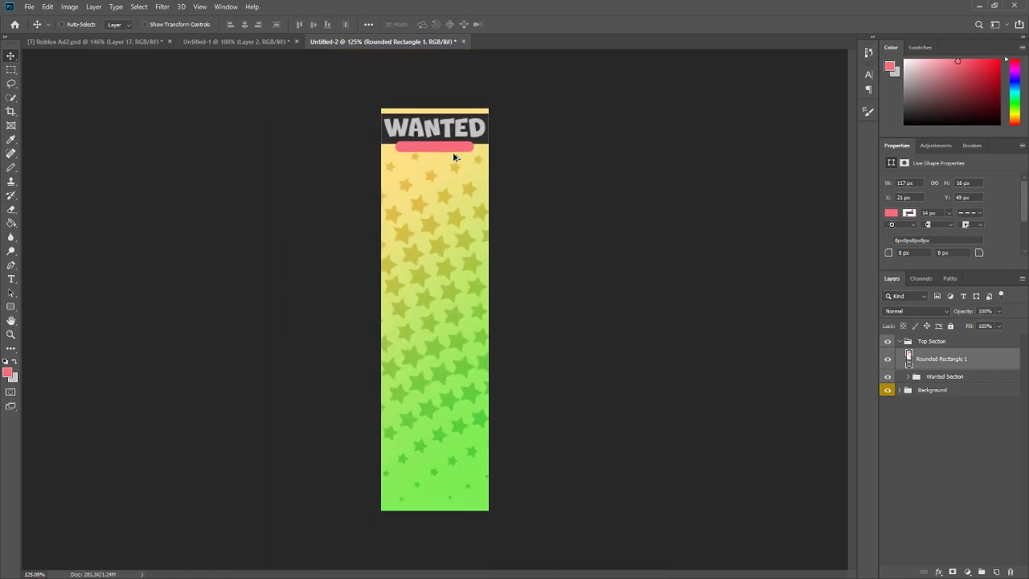
pyautogui.scroll(4, 439, 135)
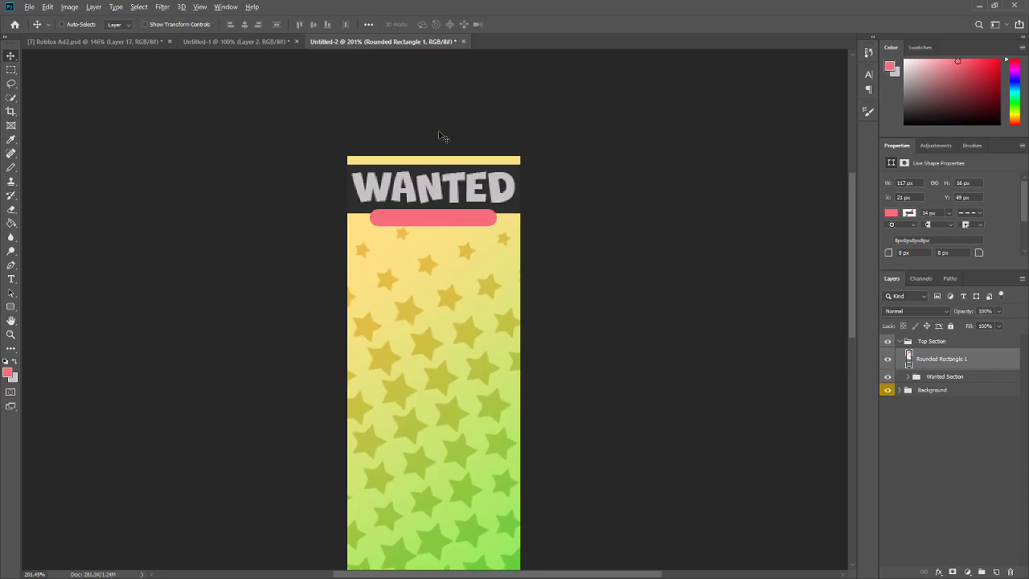
pyautogui.scroll(1, 472, 327)
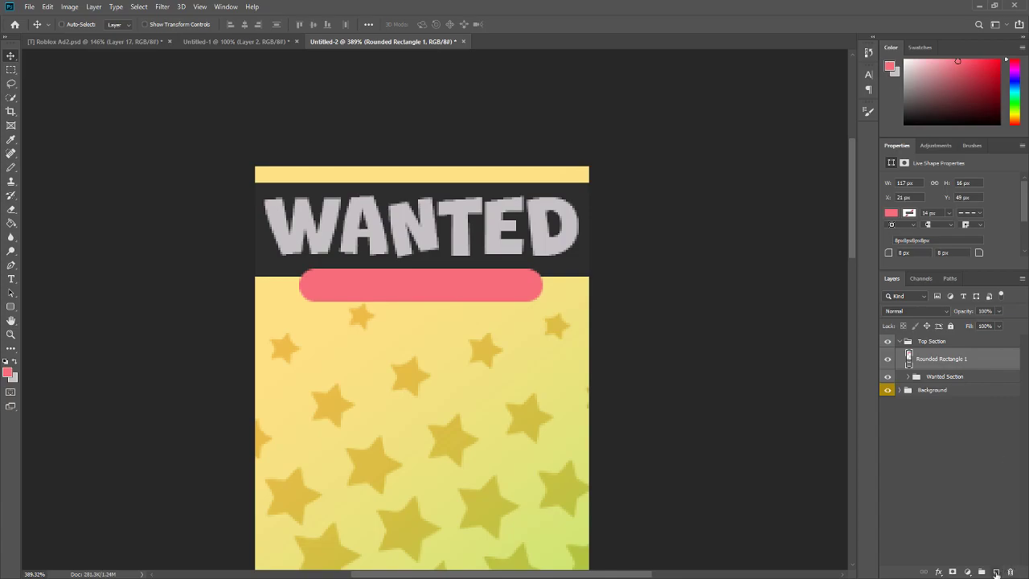
pyautogui.click(997, 572)
pyautogui.click(10, 278)
pyautogui.press('x')
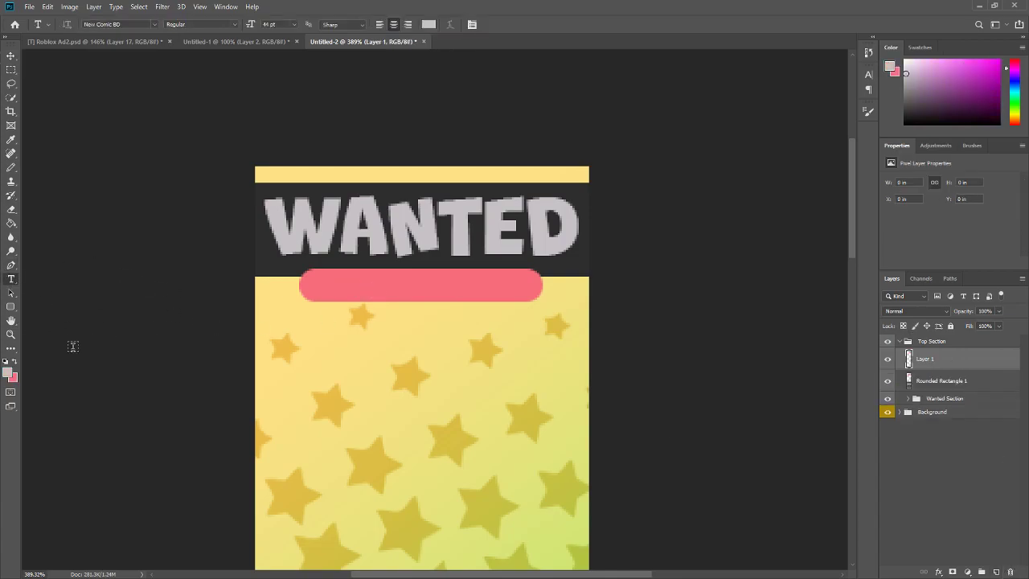
pyautogui.click(370, 298)
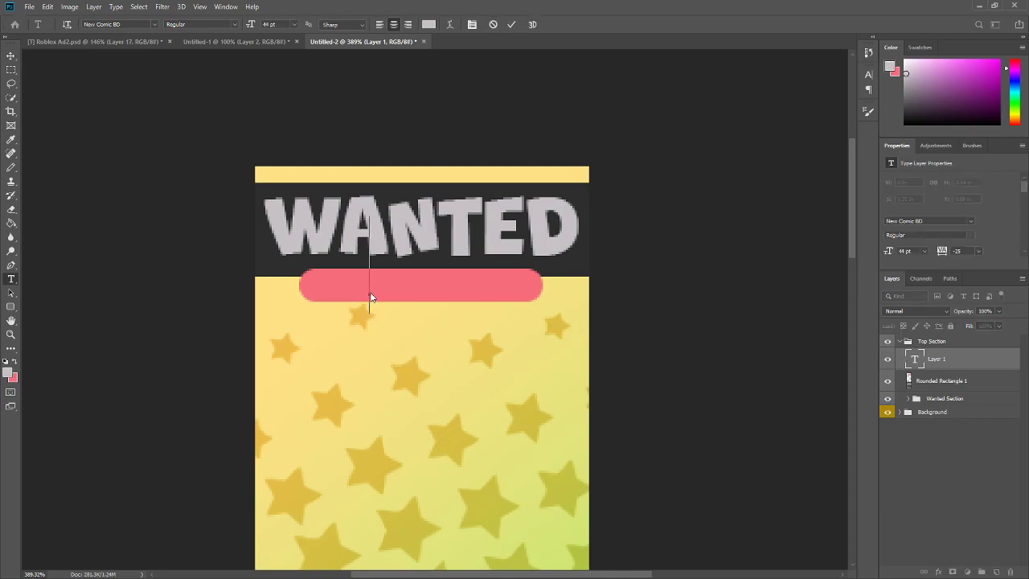
pyautogui.write('SUKEI')
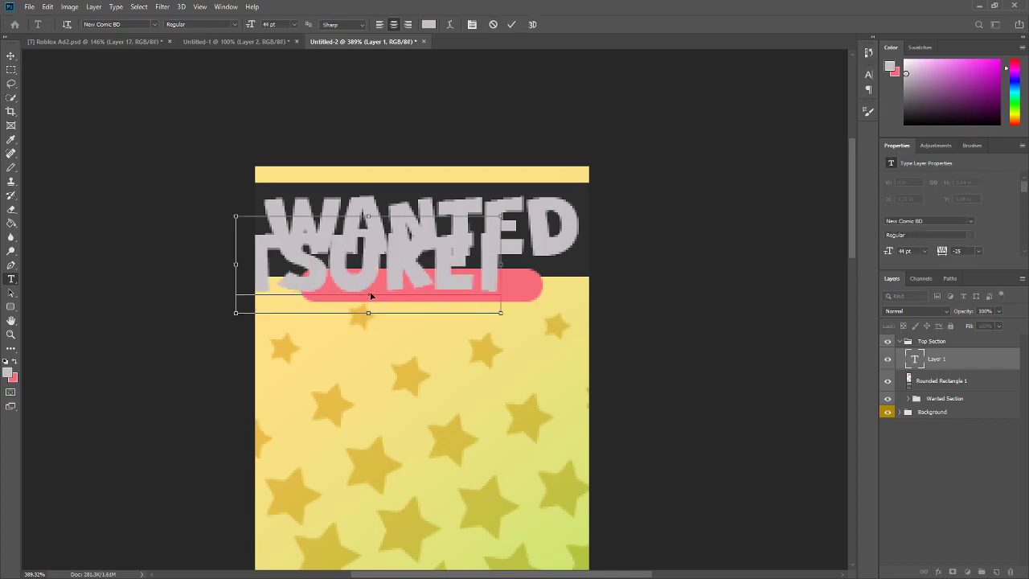
# Change the font of the whole "TSUKEI" text to Nexa Bold
pyautogui.hotkey('ctrl', 'a')
pyautogui.click(139, 24)
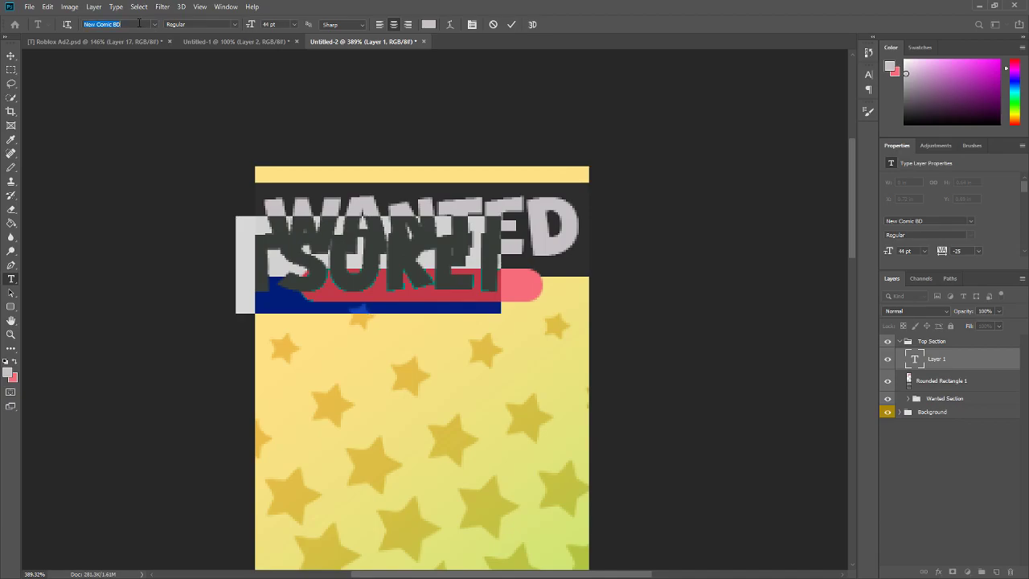
pyautogui.click(155, 24)
pyautogui.write('Ne')
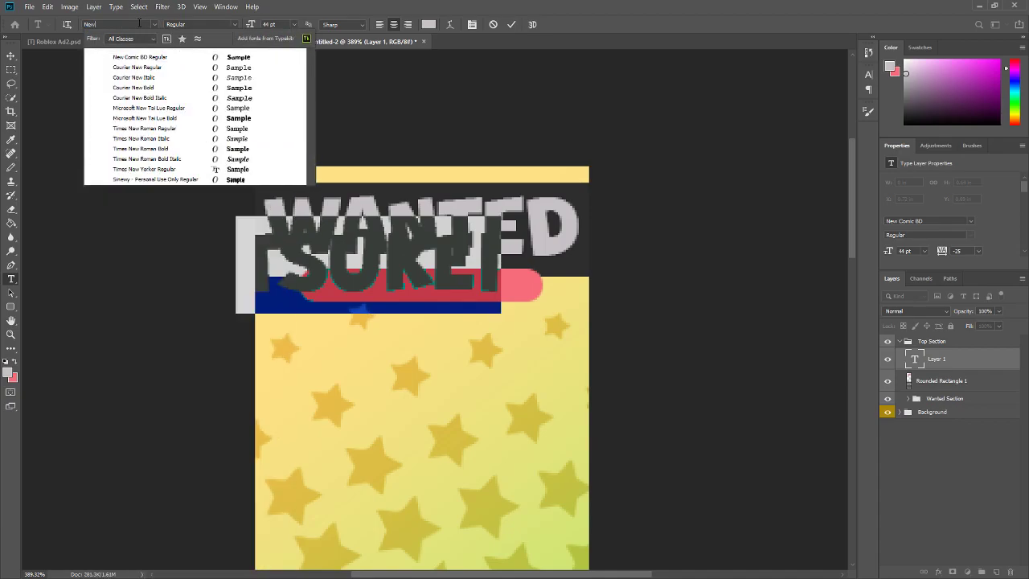
pyautogui.write('xa')
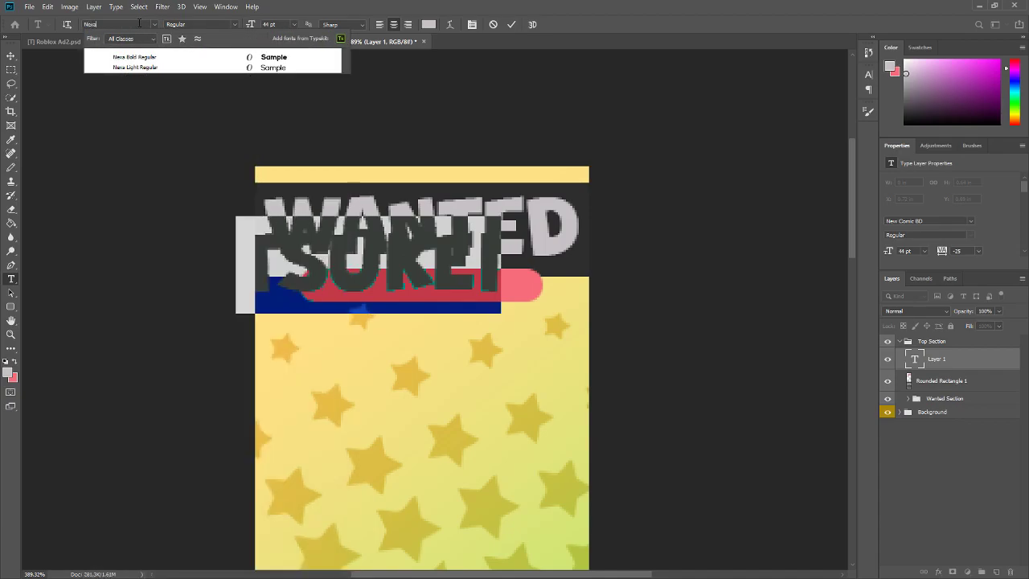
pyautogui.click(160, 56)
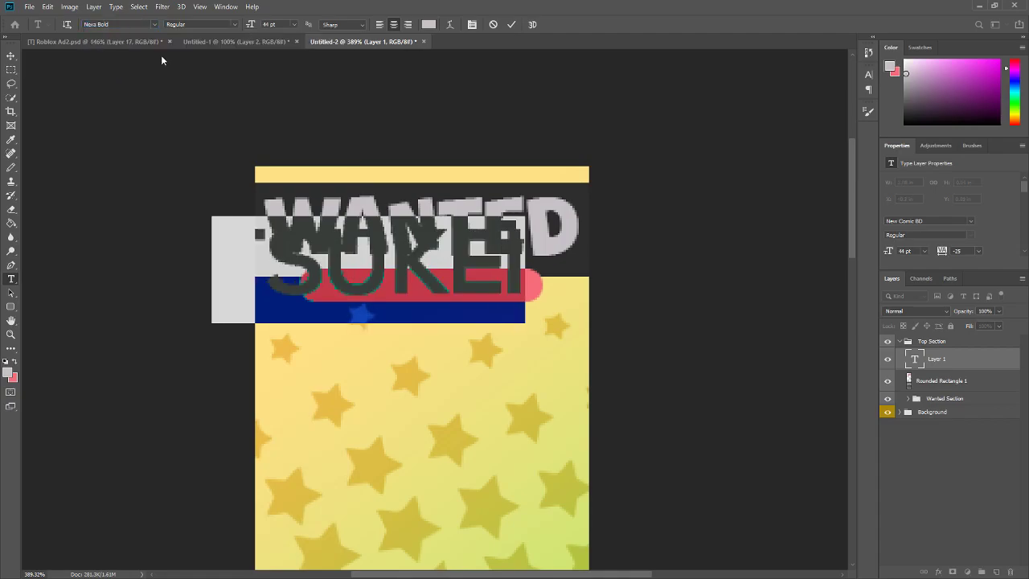
# Set the "TSUKEI" text size to 15.01 pt and move the text to the centre of the pink rounded rectangle
pyautogui.moveTo(254, 26); pyautogui.dragTo(257, 32)
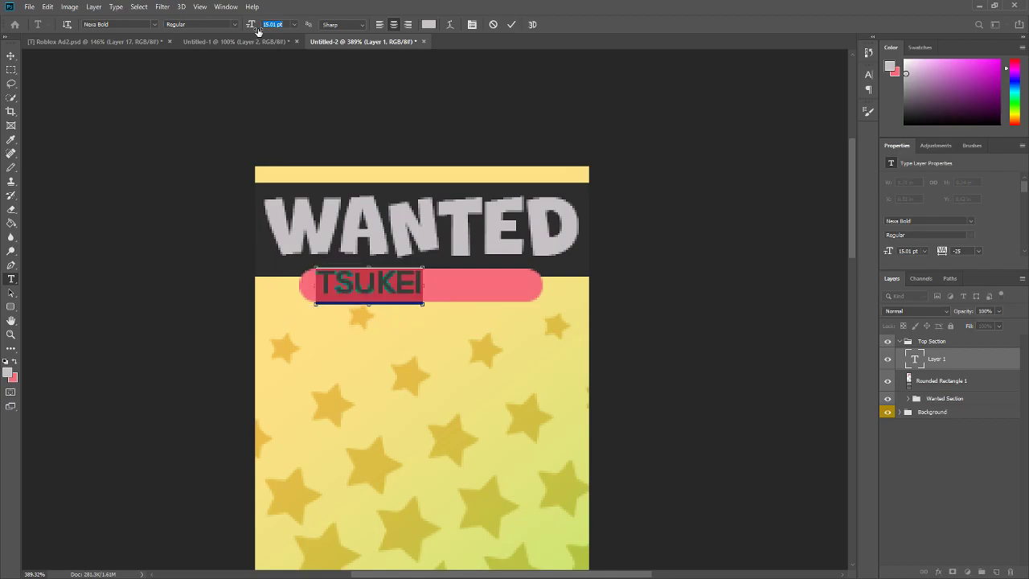
pyautogui.click(511, 24)
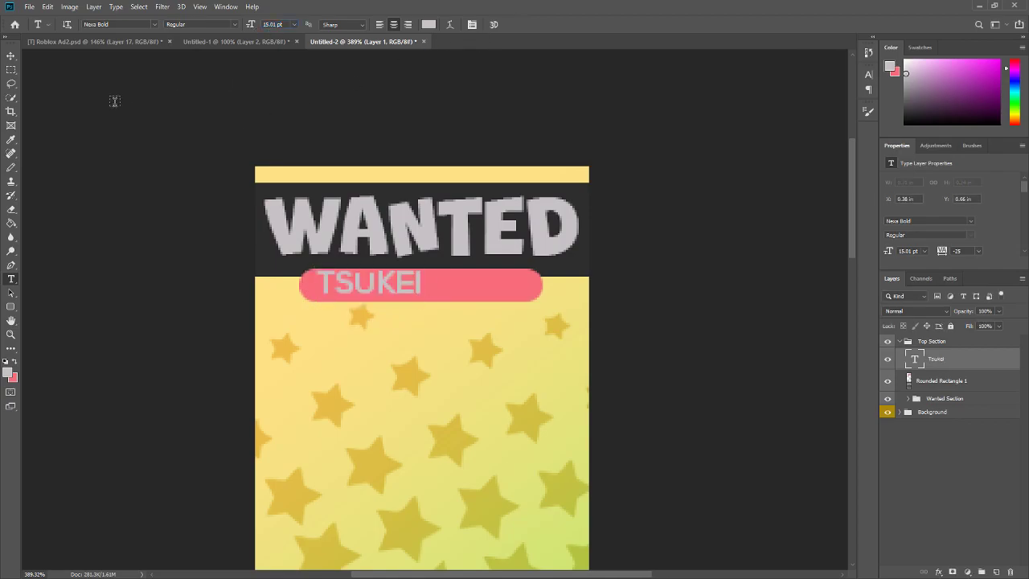
pyautogui.click(11, 55)
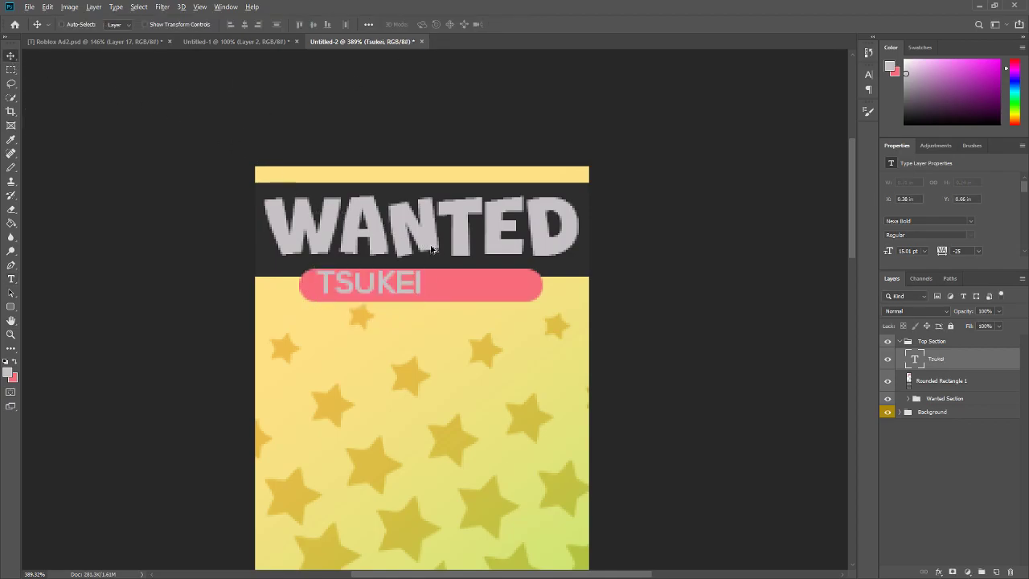
pyautogui.scroll(4, 431, 250)
pyautogui.moveTo(355, 312); pyautogui.dragTo(427, 322)
pyautogui.scroll(-3, 444, 357)
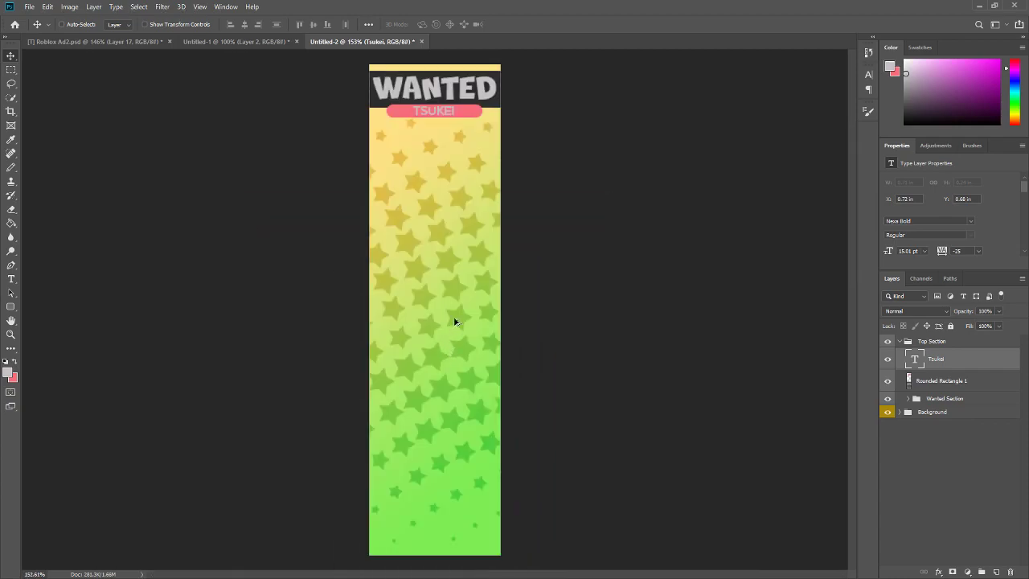
# Set the tracking of the whole "TSUKEI" text to 10
pyautogui.scroll(5, 450, 121)
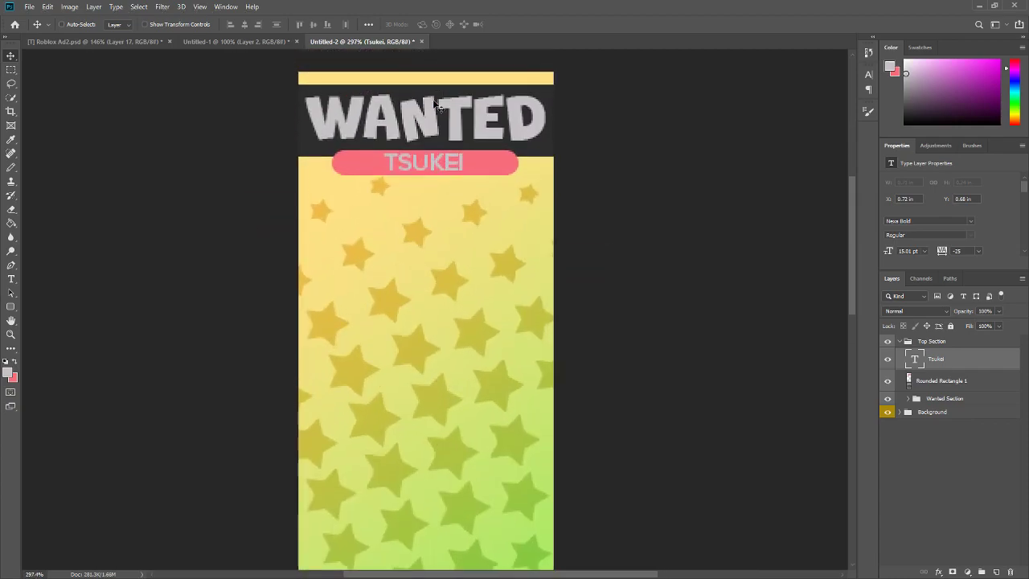
pyautogui.scroll(2, 434, 102)
pyautogui.click(11, 279)
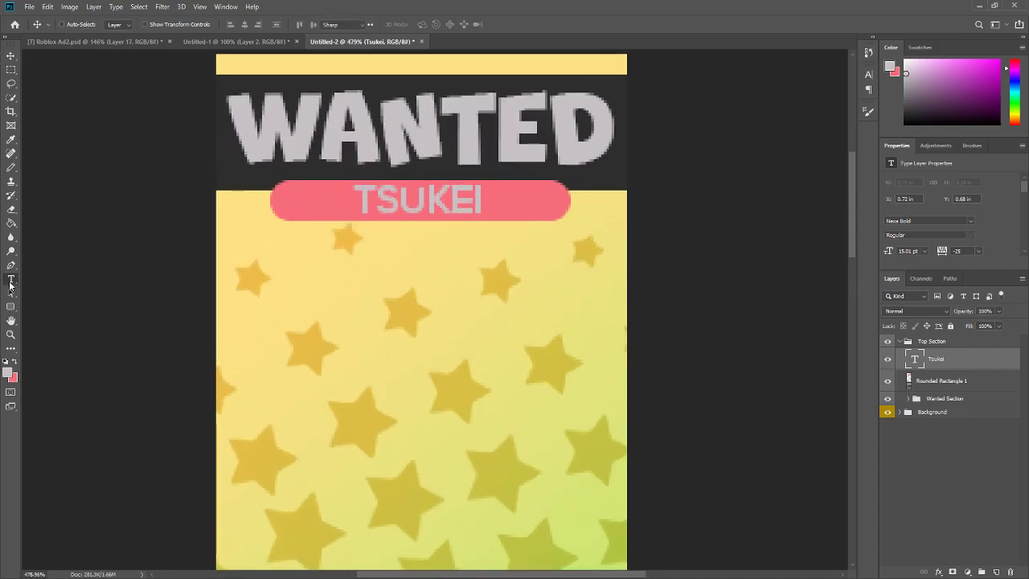
pyautogui.click(377, 204)
pyautogui.hotkey('ctrl', 'a')
pyautogui.click(979, 252)
pyautogui.click(972, 292)
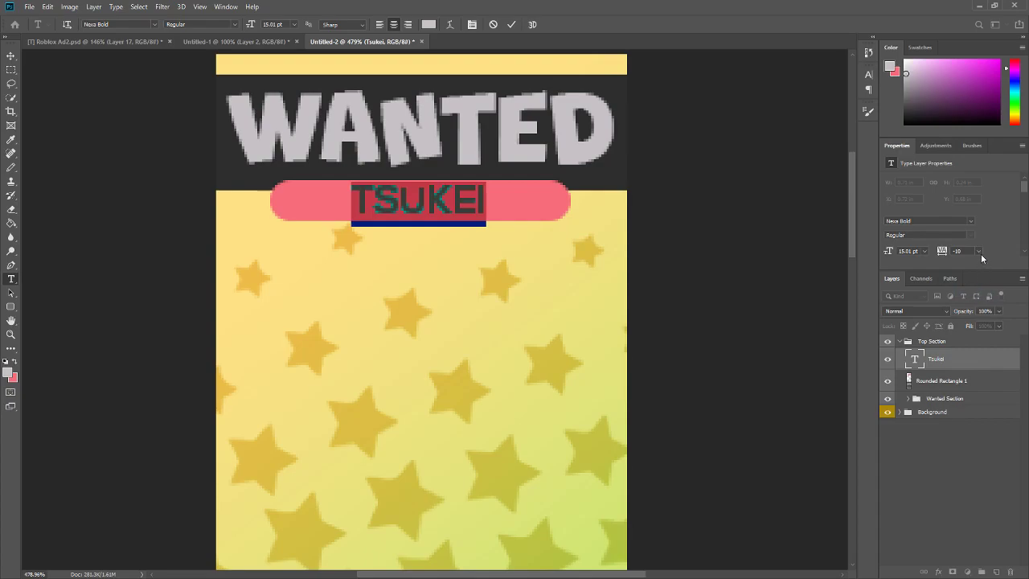
pyautogui.click(978, 250)
pyautogui.click(972, 331)
pyautogui.click(978, 251)
pyautogui.click(972, 344)
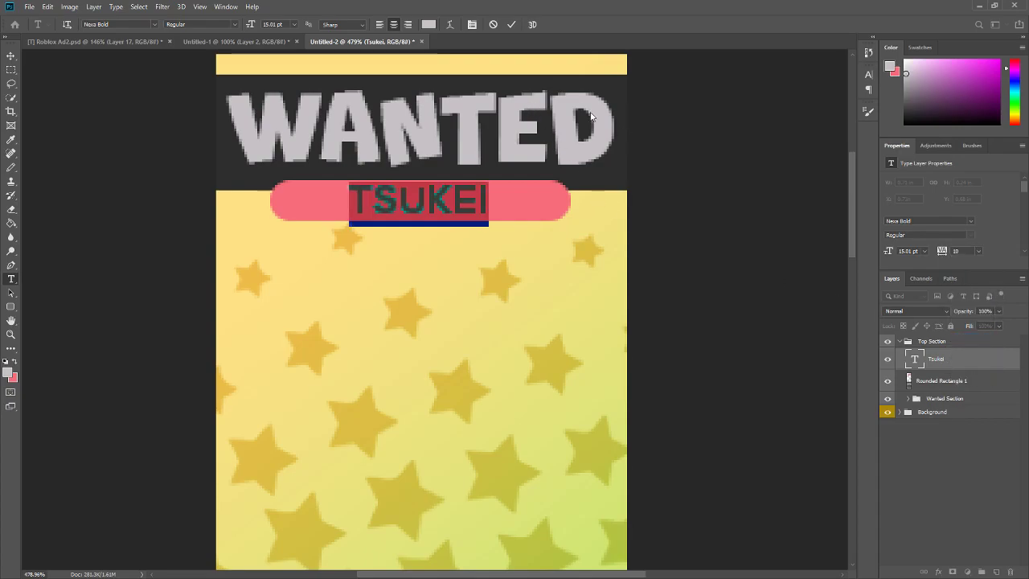
pyautogui.click(511, 24)
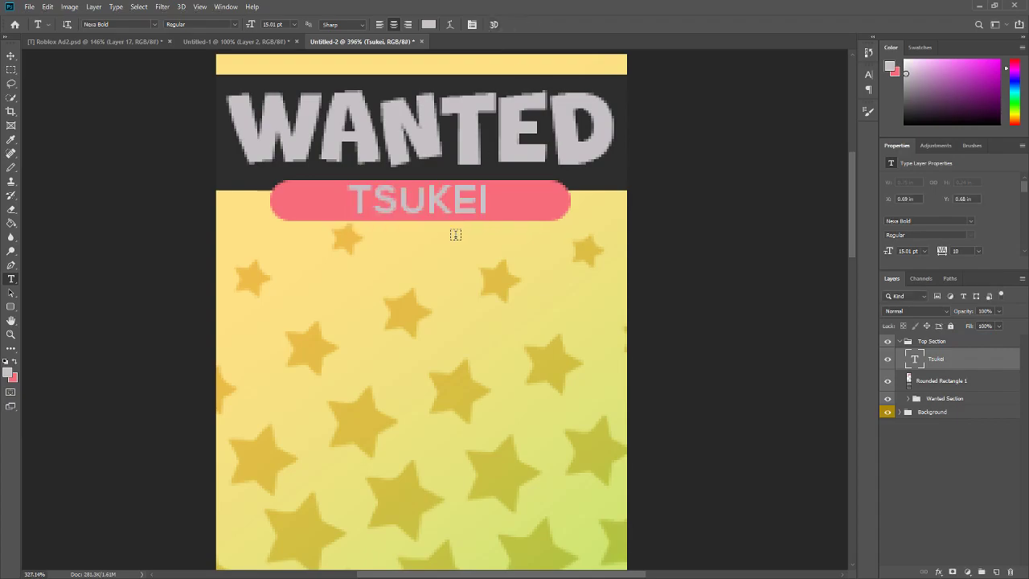
# Examine the "TSUKEI" label beneath the "WANTED" header at several magnifications
pyautogui.scroll(-4, 455, 234)
pyautogui.scroll(3, 480, 156)
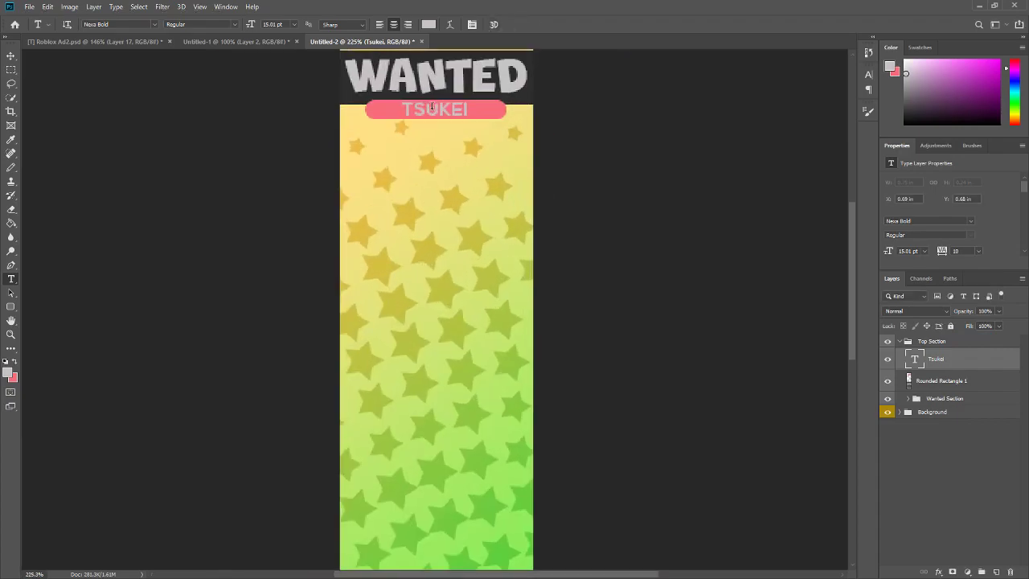
pyautogui.scroll(1, 431, 107)
pyautogui.scroll(3, 426, 169)
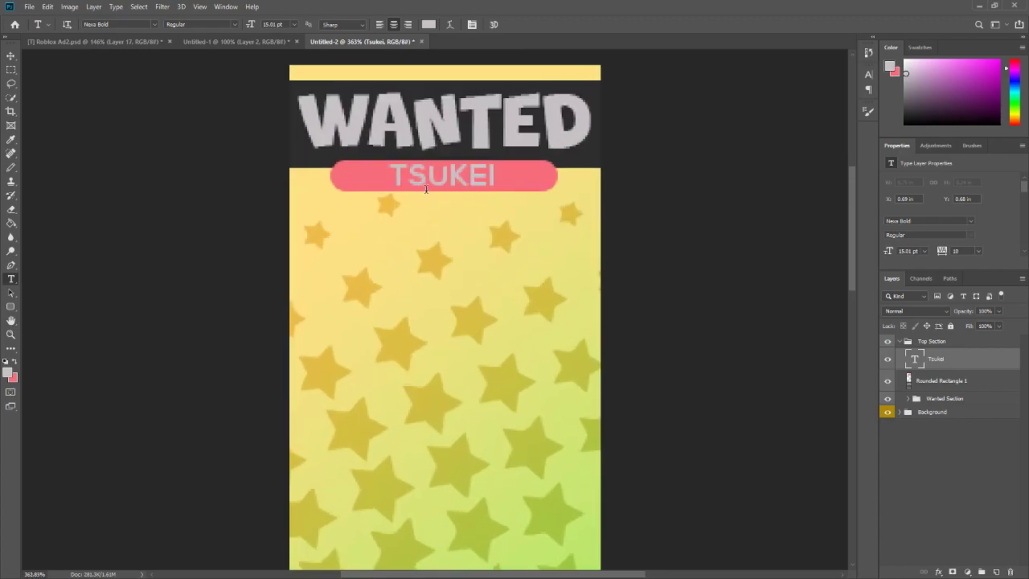
pyautogui.scroll(1, 426, 189)
pyautogui.scroll(-3, 428, 178)
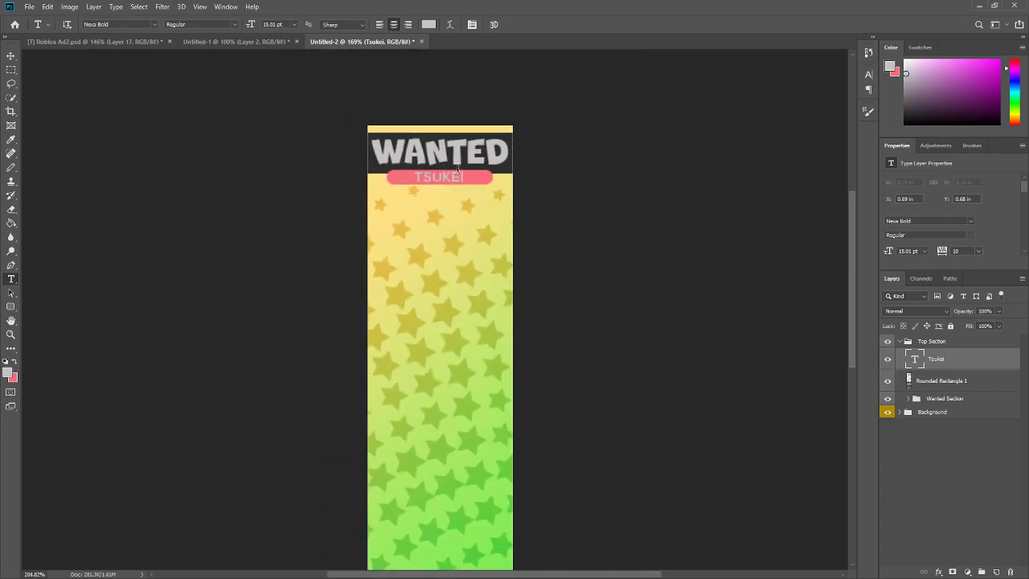
pyautogui.scroll(2, 429, 179)
pyautogui.click(418, 184)
pyautogui.click(493, 25)
# Group the "TSUKEI" text layer with the pink rounded rectangle layer and name the group "Group Name Section"
pyautogui.keyDown('shift'); pyautogui.click(945, 381); pyautogui.keyUp('shift')
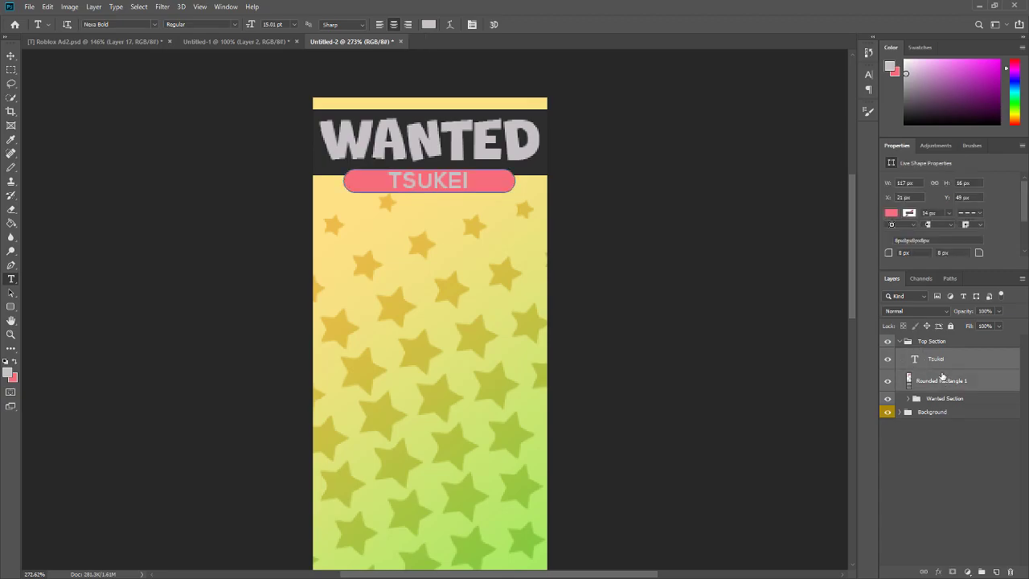
pyautogui.hotkey('ctrl', 'g')
pyautogui.doubleClick(933, 356)
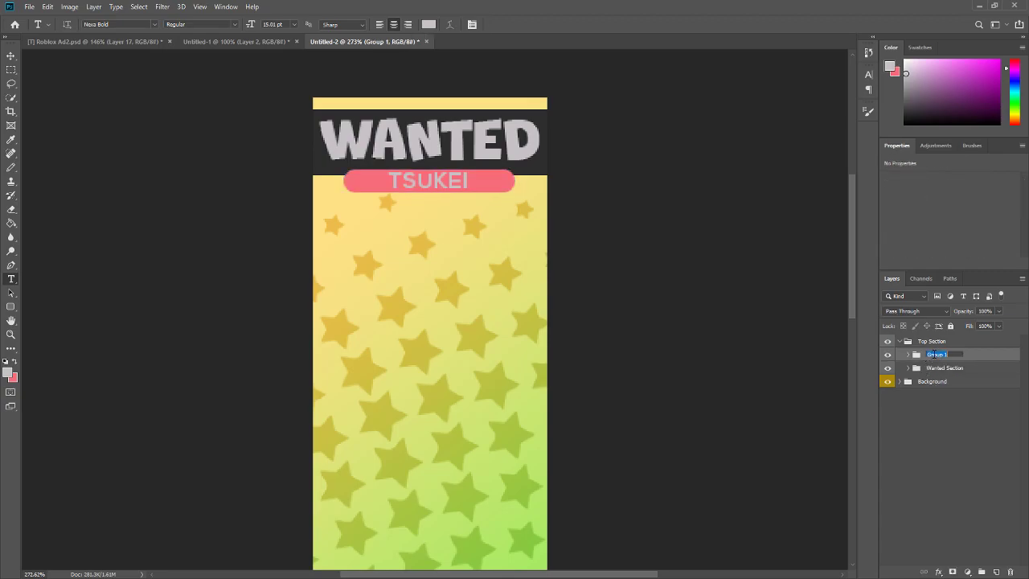
pyautogui.write('Group Name Section')
pyautogui.press('Return')
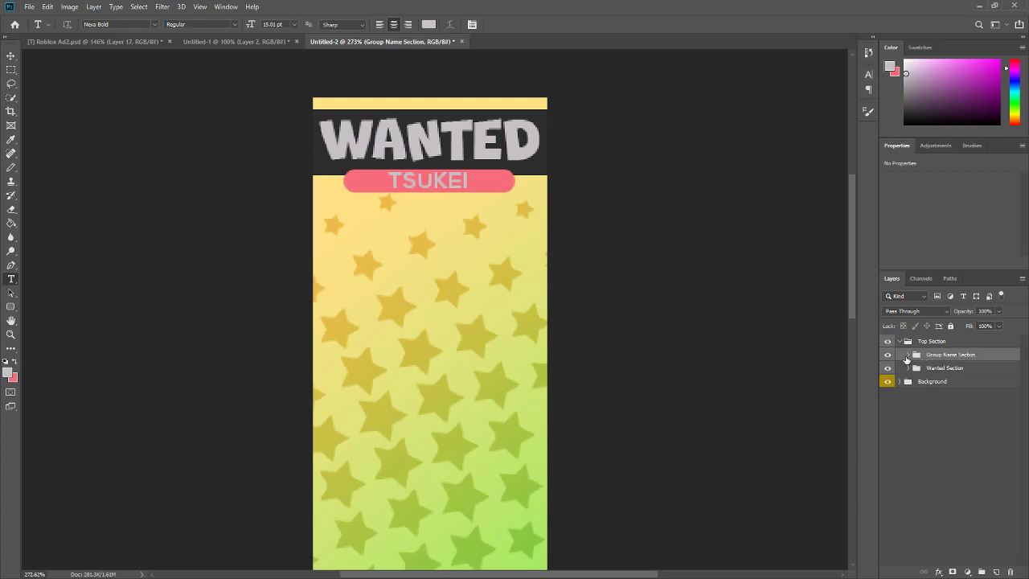
# Rasterize the pink rounded rectangle layer inside the "Group Name Section" group
pyautogui.click(906, 354)
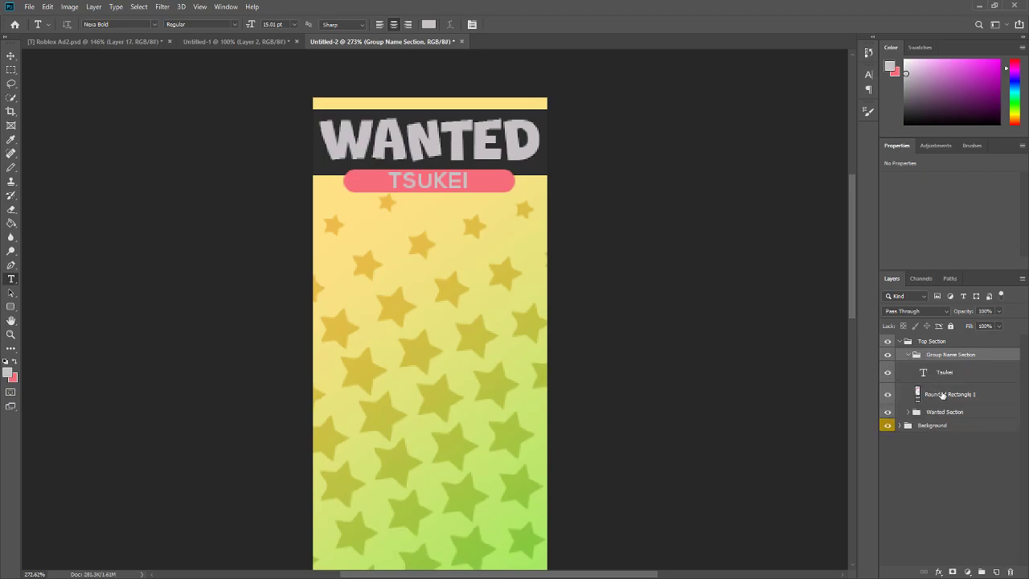
pyautogui.click(942, 394)
pyautogui.rightClick(941, 394)
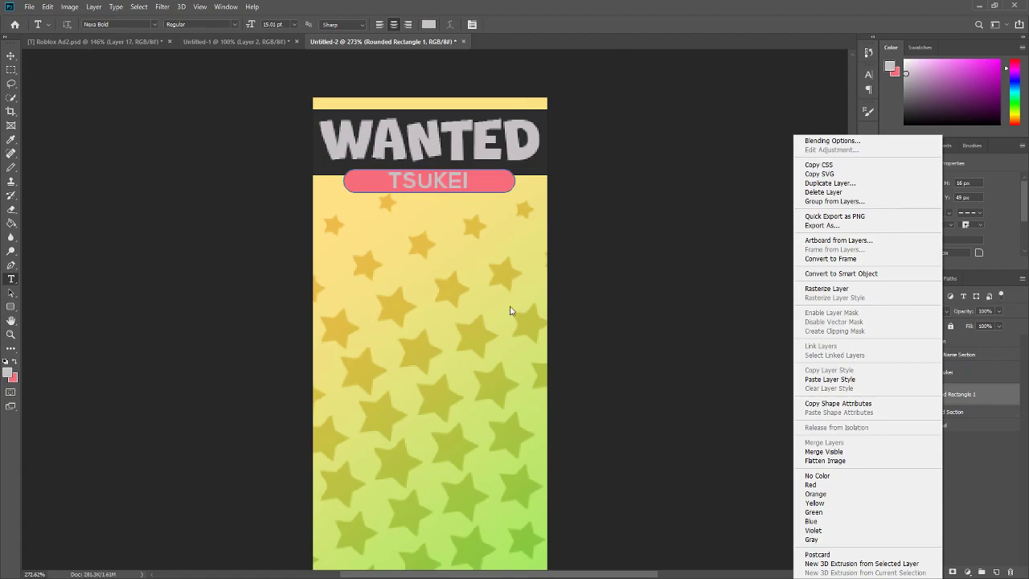
pyautogui.click(840, 289)
# Draw a light grey circle of 8 x 8 px near the left end of the pink label, without a stroke
pyautogui.scroll(5, 383, 165)
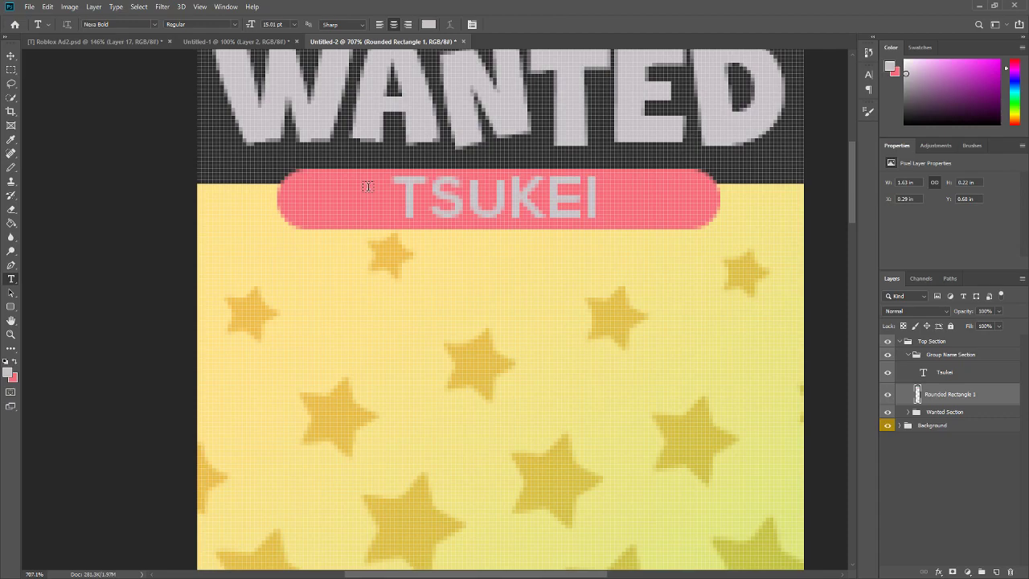
pyautogui.scroll(2, 347, 227)
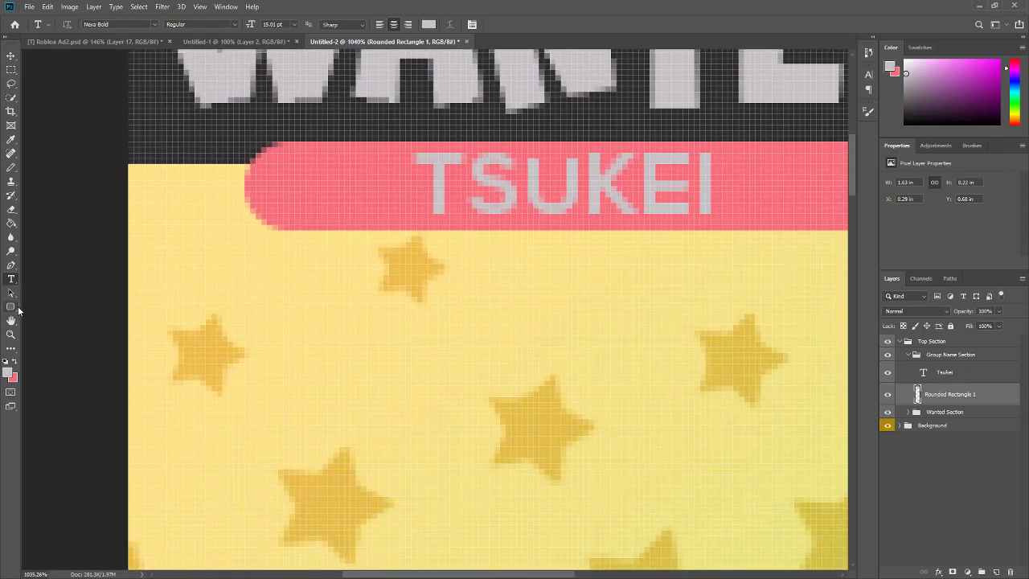
pyautogui.click(17, 308)
pyautogui.click(53, 327)
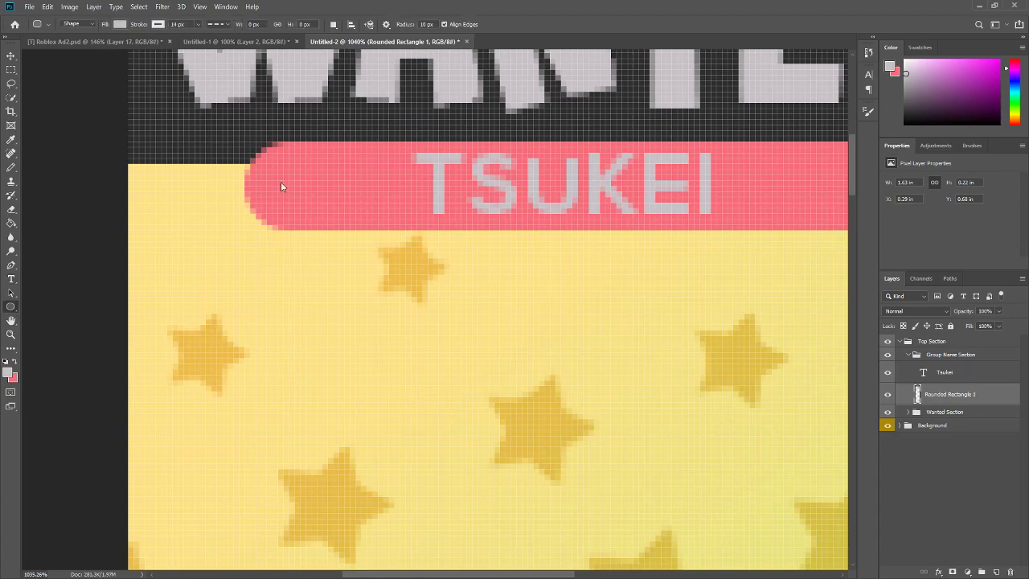
pyautogui.scroll(1, 283, 177)
pyautogui.scroll(1, 283, 202)
pyautogui.moveTo(286, 201); pyautogui.dragTo(318, 235)
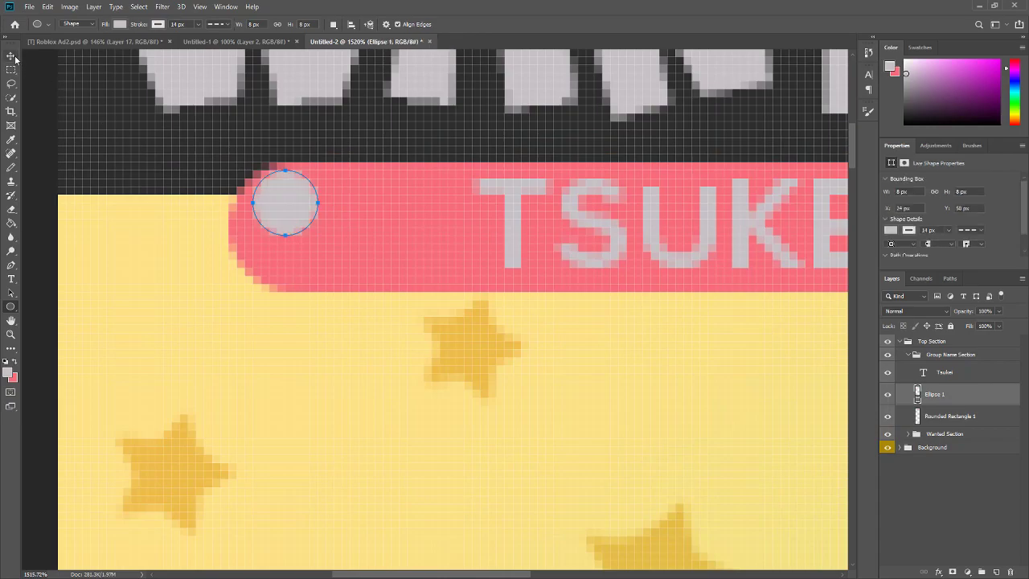
pyautogui.click(119, 24)
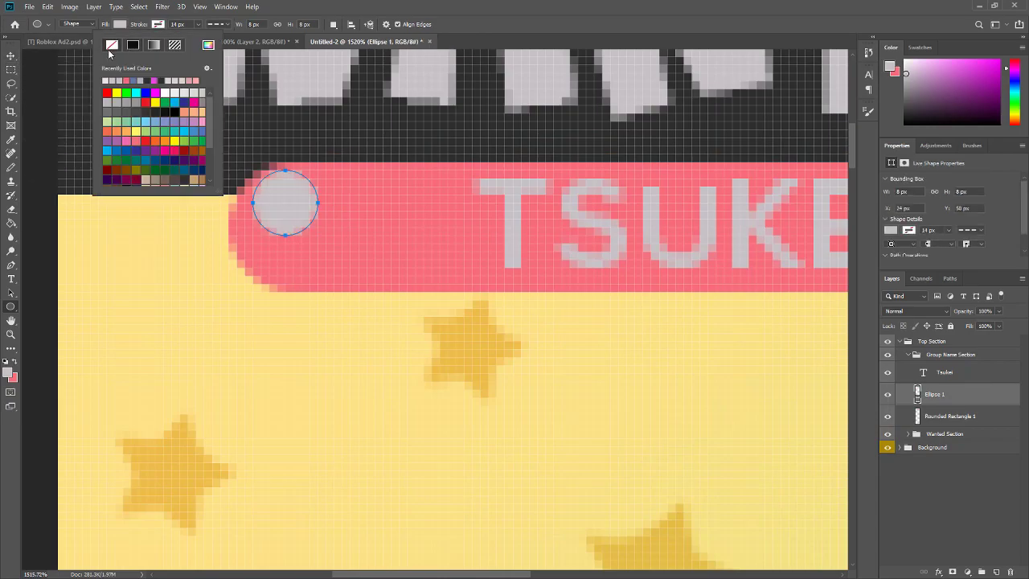
# Move the grey circle to X 25 px, Y 53 px, centring it vertically in the pink label's left end
pyautogui.press('v')
pyautogui.moveTo(258, 233); pyautogui.dragTo(264, 255)
pyautogui.scroll(-3, 329, 263)
pyautogui.scroll(-5, 362, 267)
pyautogui.scroll(3, 450, 261)
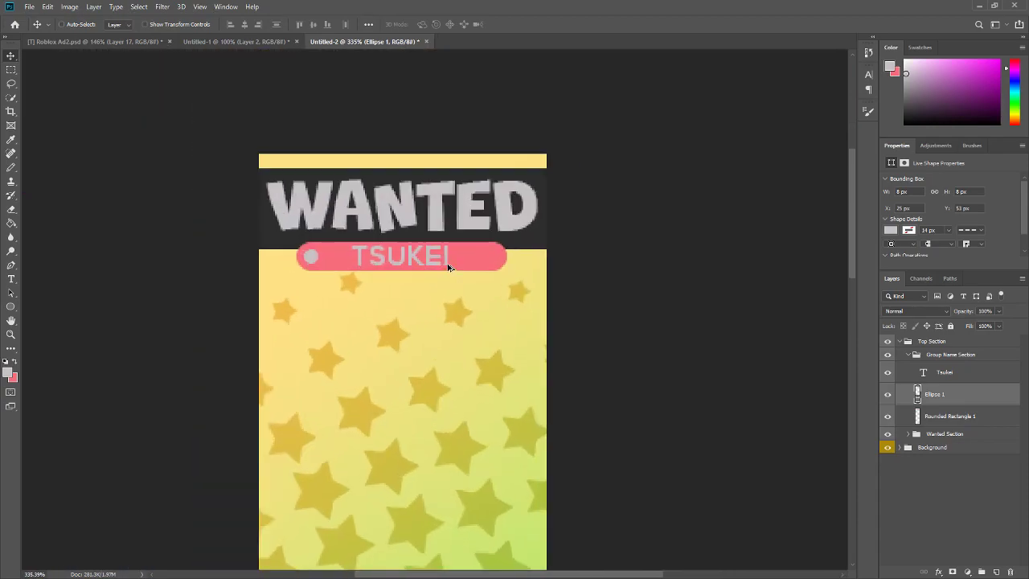
# Duplicate the grey circle and place the copy in the pink label's right end at X 126 px, Y 53 px
pyautogui.hotkey('ctrl', 'j')
pyautogui.moveTo(287, 266); pyautogui.dragTo(502, 271)
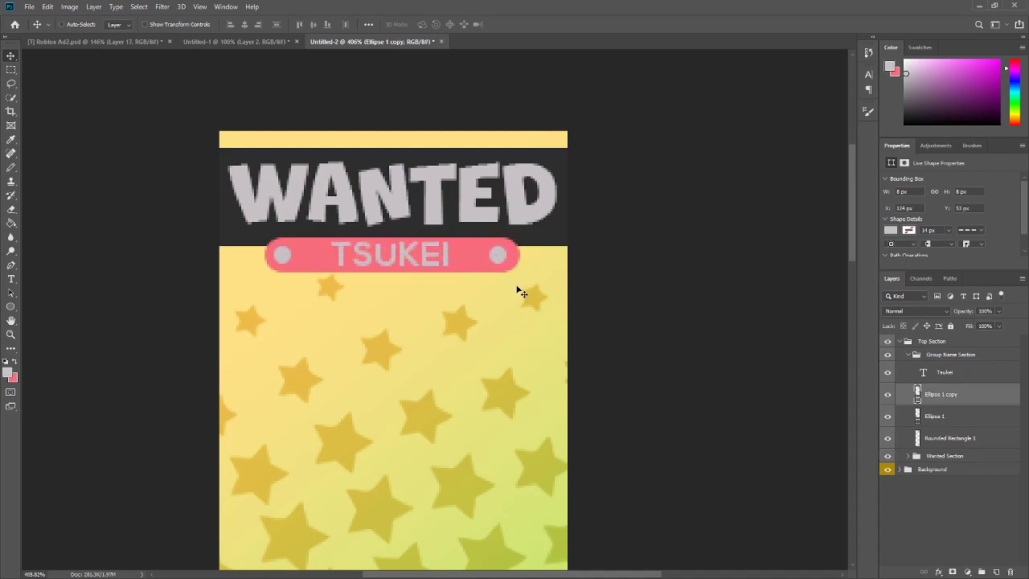
pyautogui.scroll(5, 562, 266)
pyautogui.moveTo(348, 271); pyautogui.dragTo(347, 270)
pyautogui.scroll(-5, 347, 270)
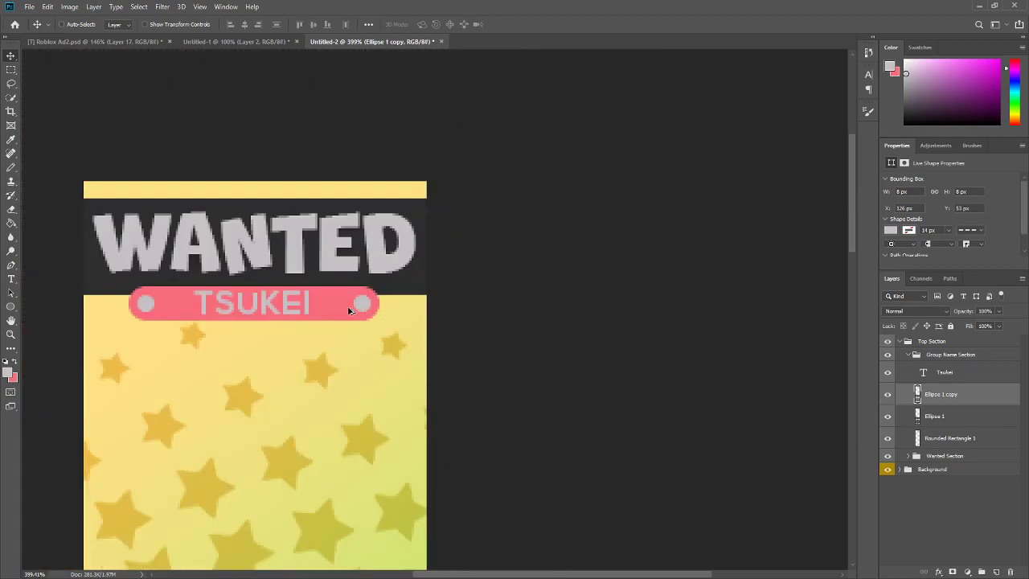
# Compare the spacing of both grey circles from the pink label's ends at pixel level and in the whole banner
pyautogui.scroll(5, 335, 316)
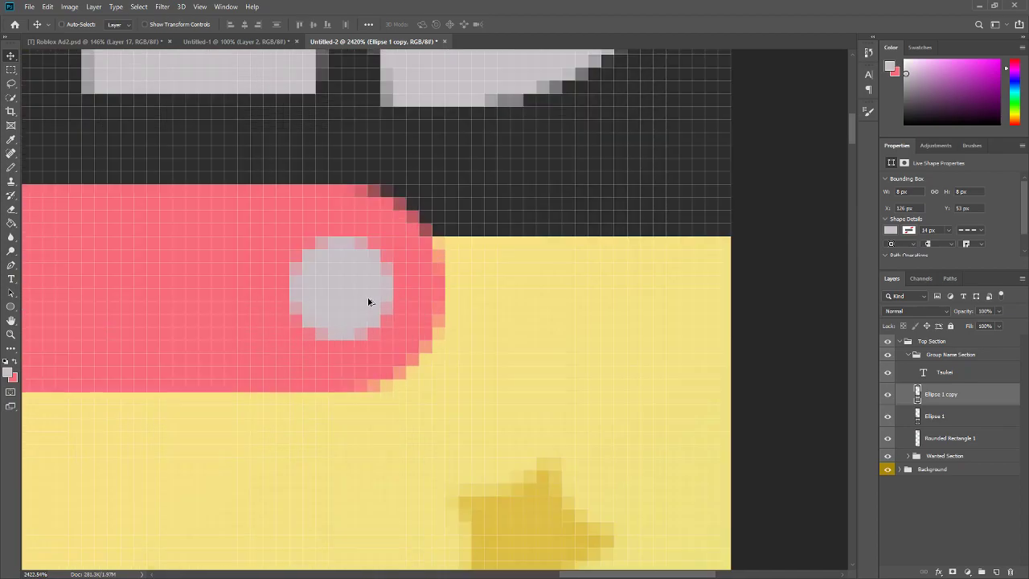
pyautogui.scroll(-3, 372, 298)
pyautogui.scroll(-3, 354, 323)
pyautogui.scroll(6, 172, 315)
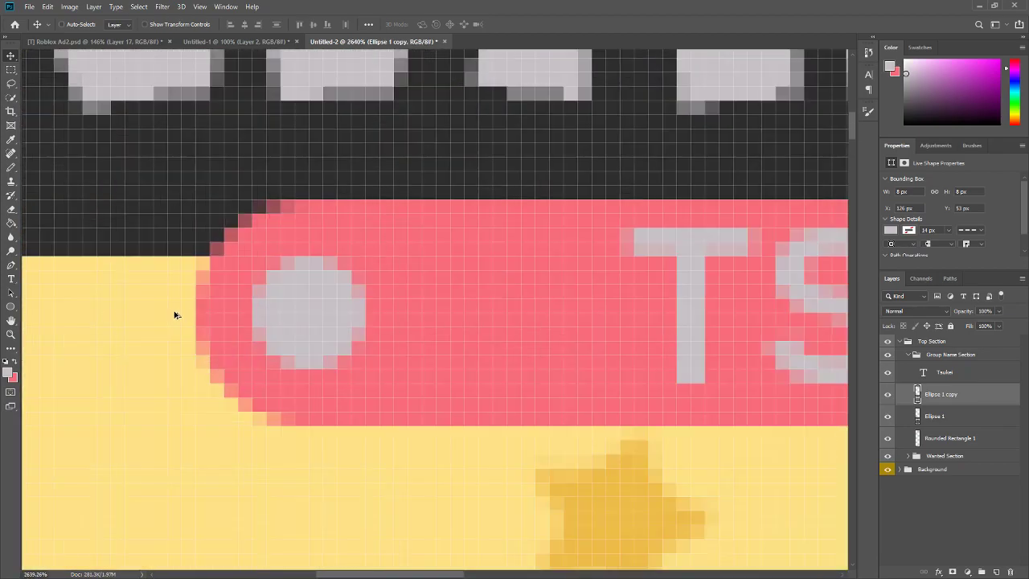
pyautogui.scroll(-3, 402, 319)
pyautogui.scroll(6, 684, 305)
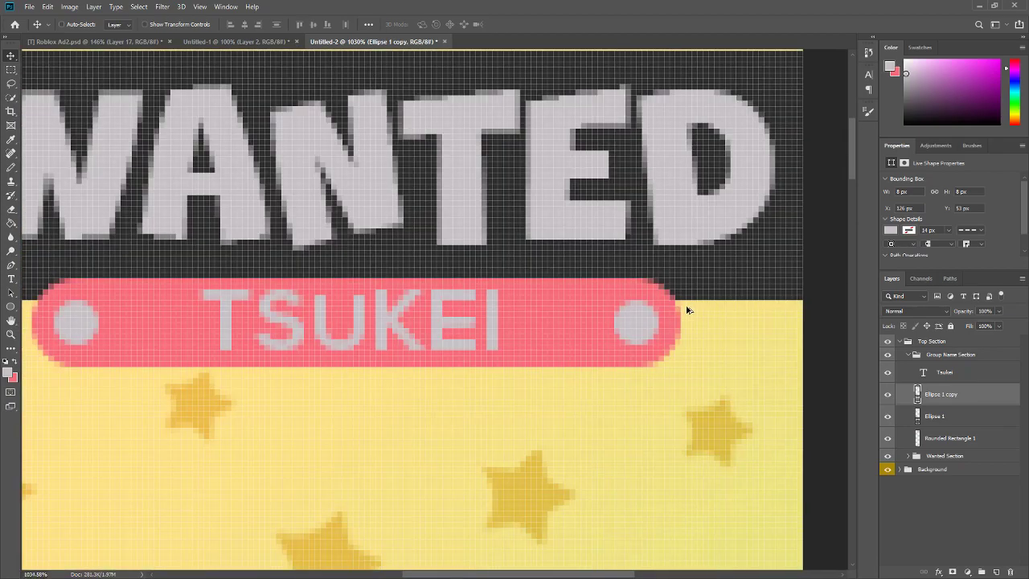
pyautogui.scroll(-6, 499, 349)
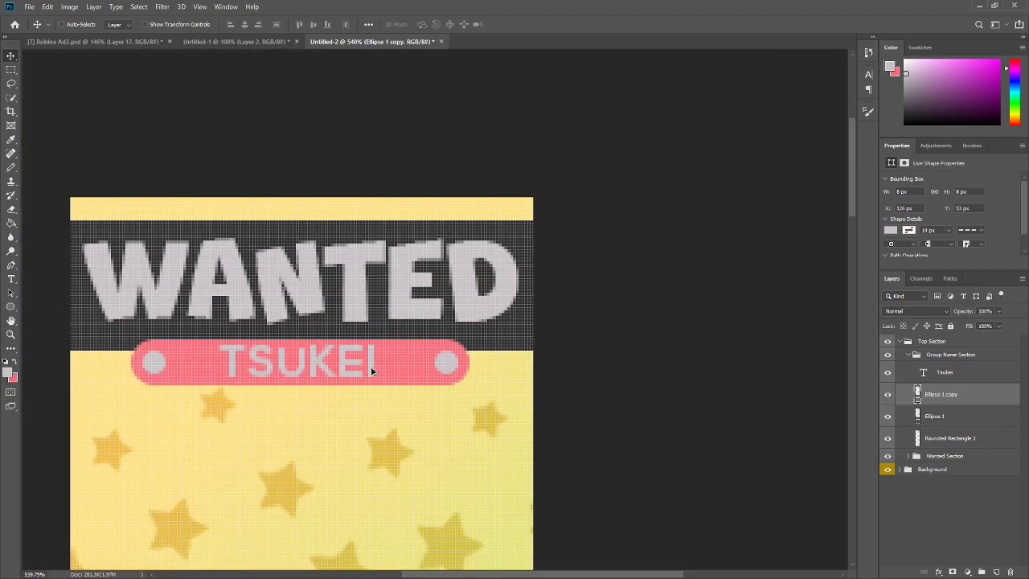
pyautogui.scroll(1, 284, 363)
pyautogui.scroll(-2, 475, 168)
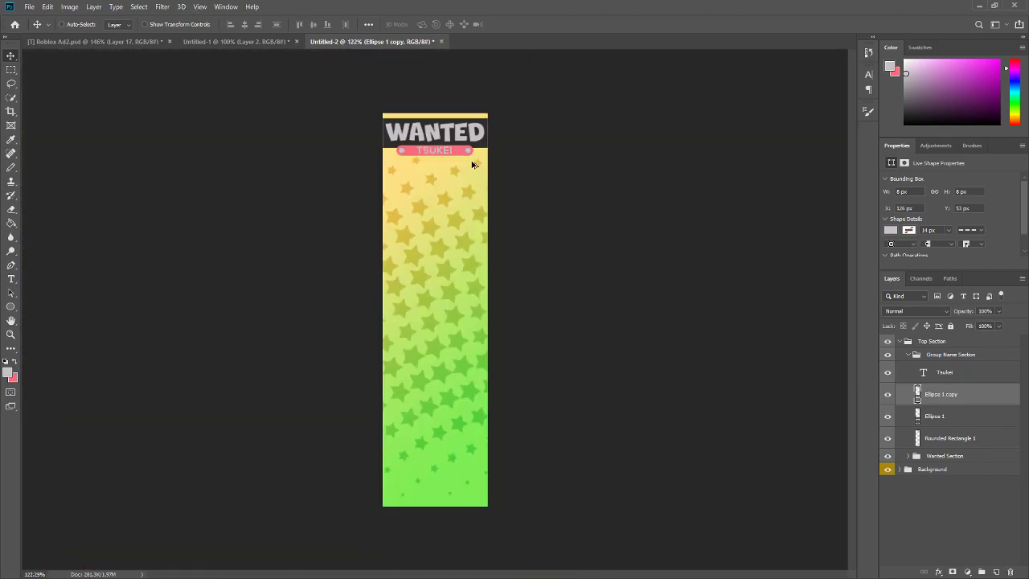
pyautogui.scroll(3, 452, 120)
pyautogui.scroll(3, 440, 134)
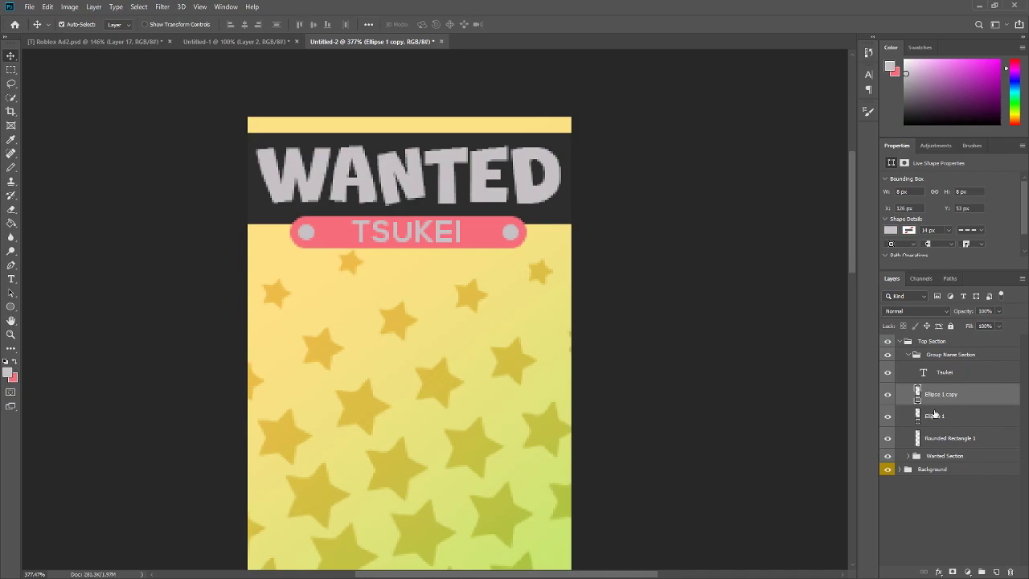
# Merge the two circle shape layers into one shape layer
pyautogui.keyDown('shift'); pyautogui.click(937, 416); pyautogui.keyUp('shift')
pyautogui.rightClick(942, 415)
pyautogui.click(879, 443)
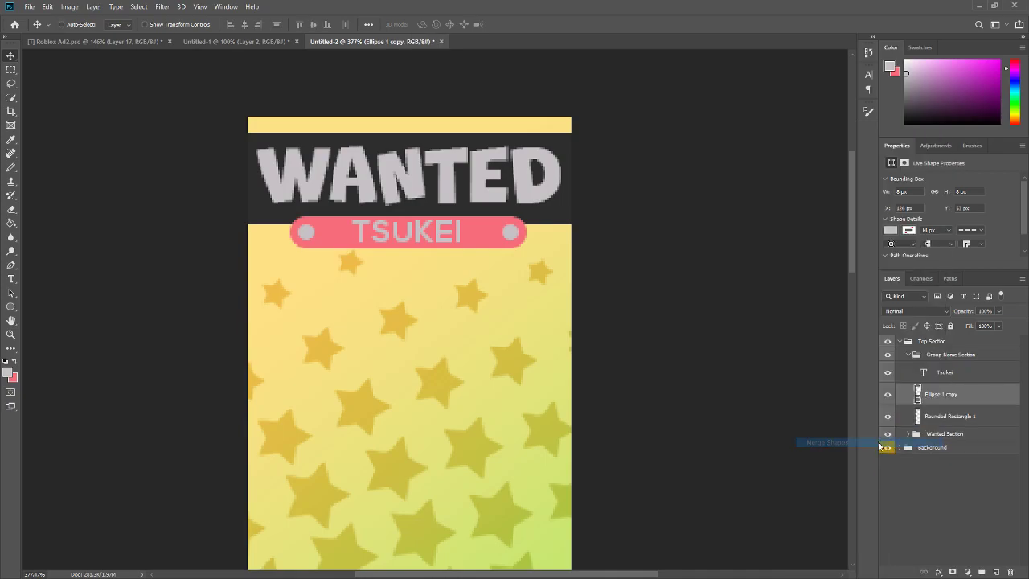
# Cut the merged circle shapes out of the pink rounded rectangle as two holes, clear the selection and delete the circle layer
pyautogui.click(948, 419)
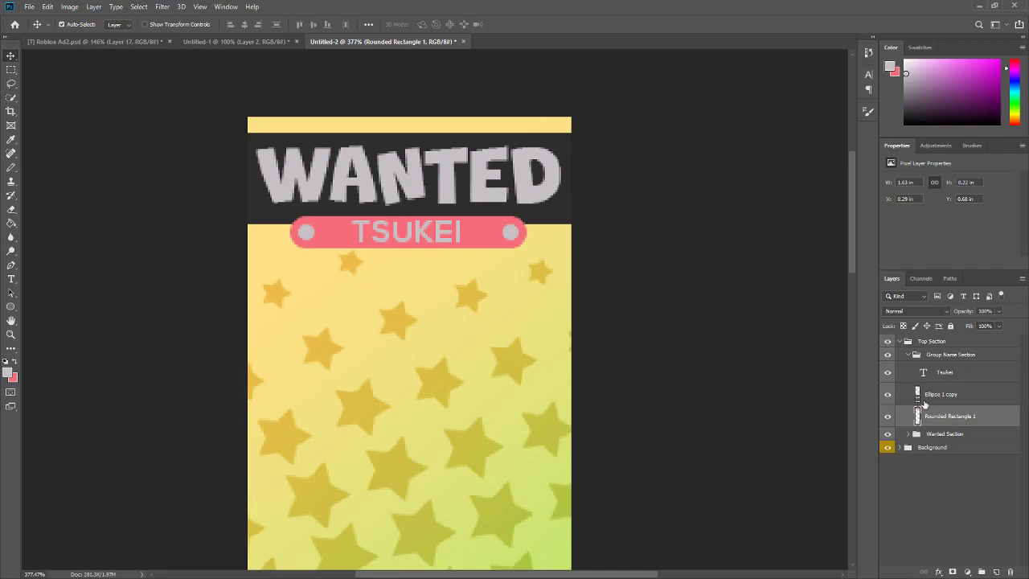
pyautogui.keyDown('ctrl'); pyautogui.click(918, 393); pyautogui.keyUp('ctrl')
pyautogui.click(11, 69)
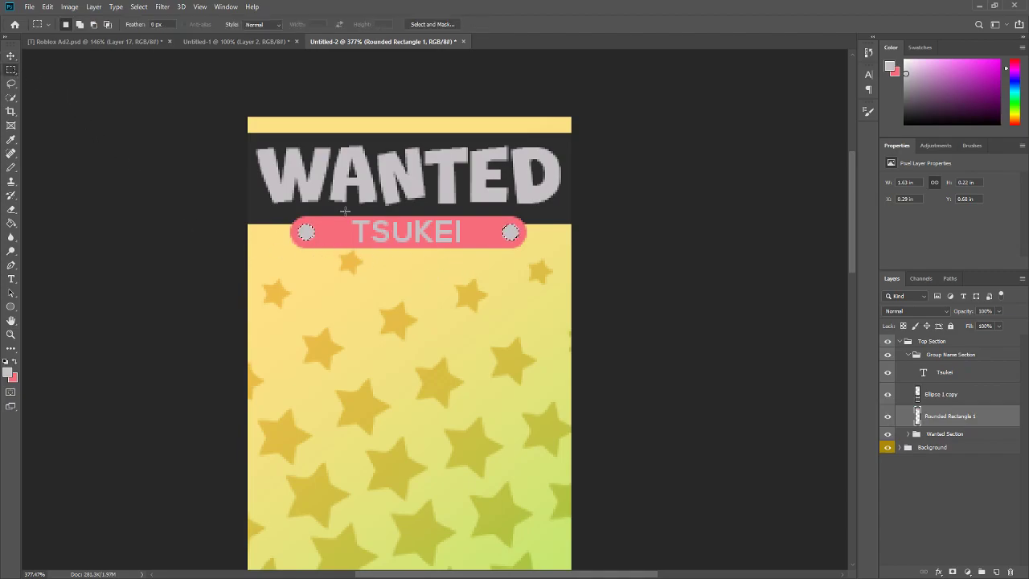
pyautogui.rightClick(345, 213)
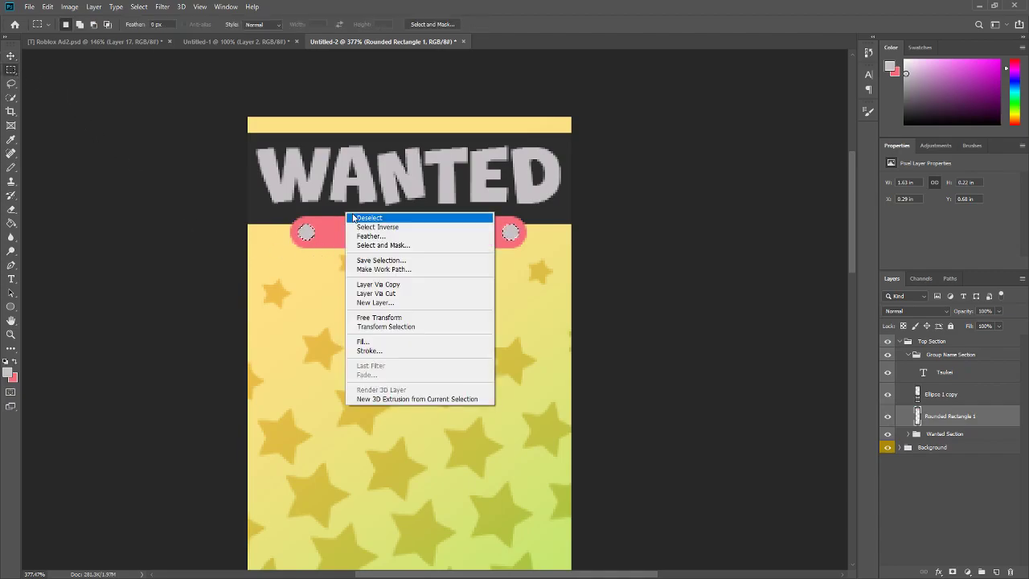
pyautogui.click(411, 220)
pyautogui.click(945, 394)
pyautogui.press('Delete')
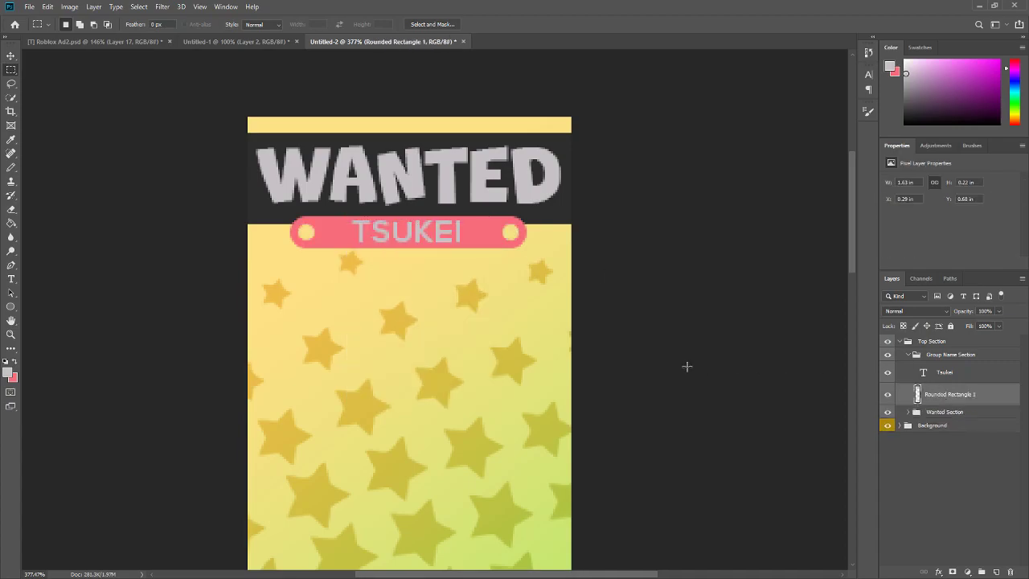
# Add a black Multiply drop shadow to the pink rounded rectangle with 38% opacity, 90° angle, 1 px distance and 2 px size
pyautogui.keyDown('alt'); pyautogui.scroll(-5, 439, 298); pyautogui.keyUp('alt')
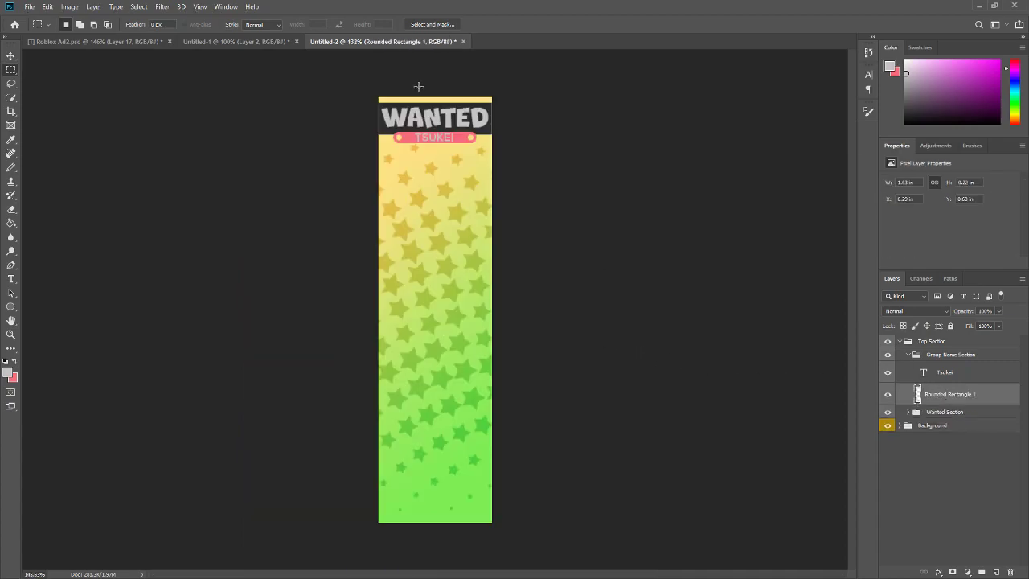
pyautogui.scroll(5, 418, 86)
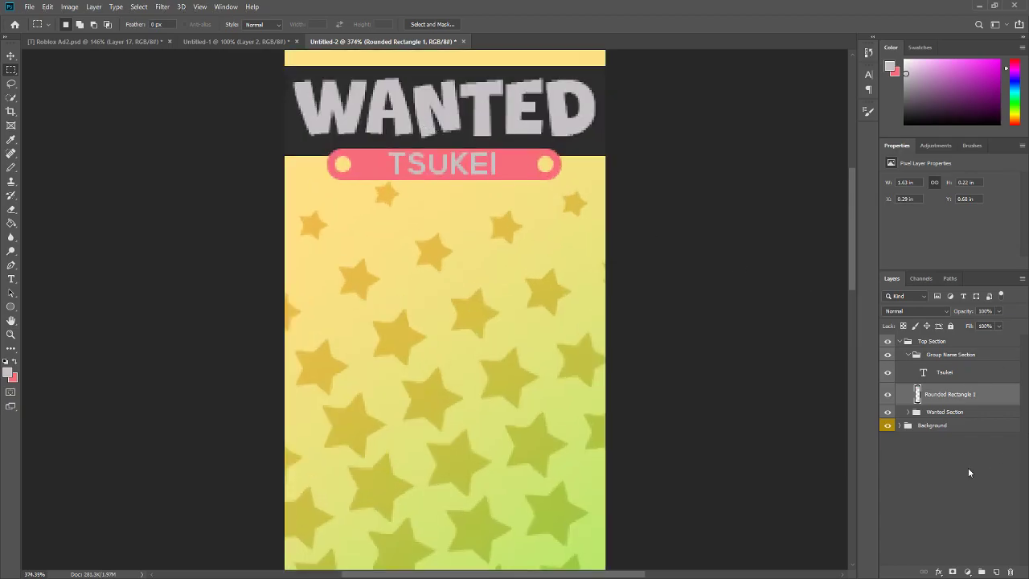
pyautogui.rightClick(955, 401)
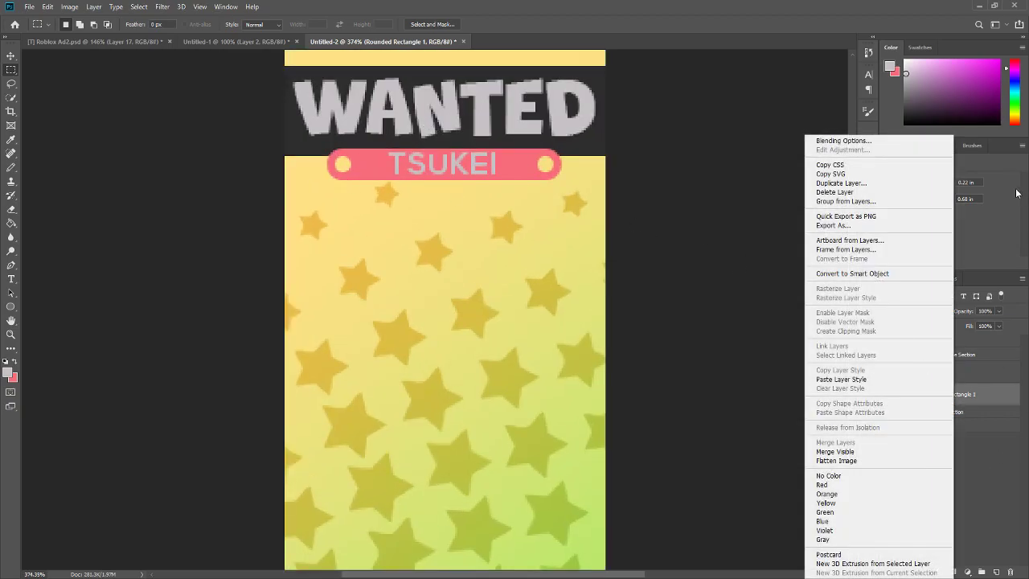
pyautogui.click(843, 141)
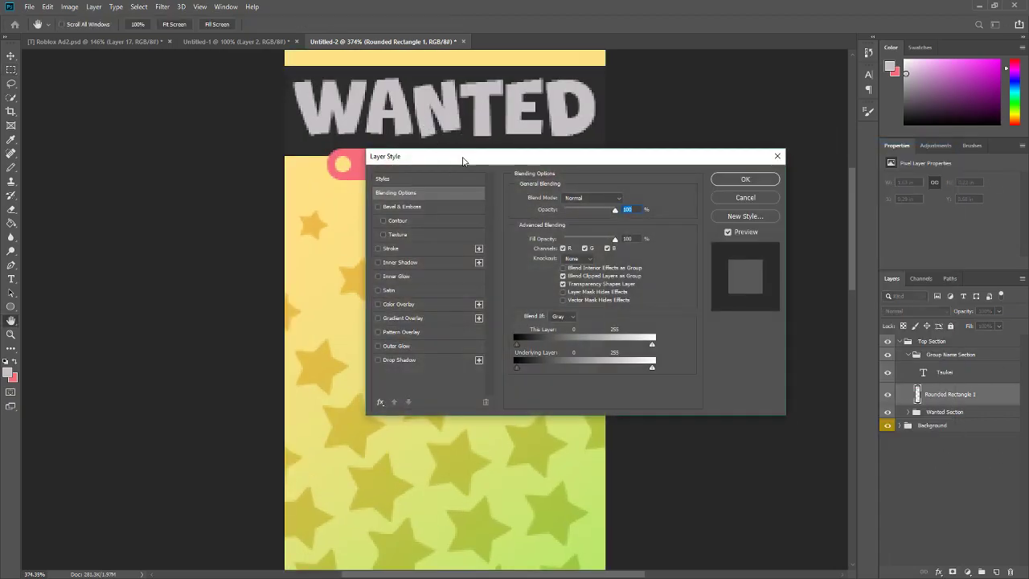
pyautogui.moveTo(459, 160); pyautogui.dragTo(608, 281)
pyautogui.click(527, 482)
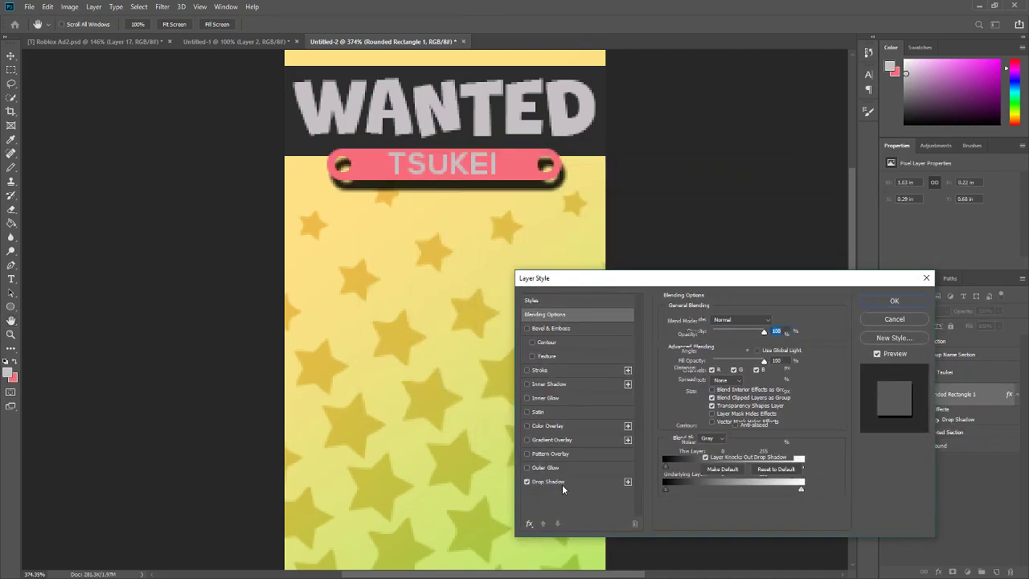
pyautogui.click(562, 484)
pyautogui.moveTo(747, 336); pyautogui.dragTo(633, 359)
pyautogui.write('90')
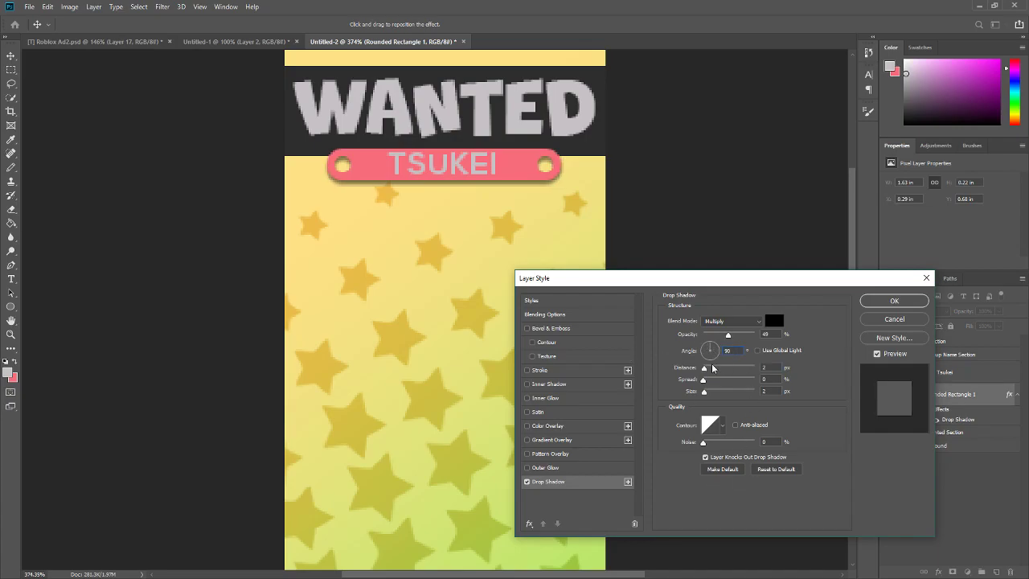
pyautogui.moveTo(728, 336); pyautogui.dragTo(705, 370)
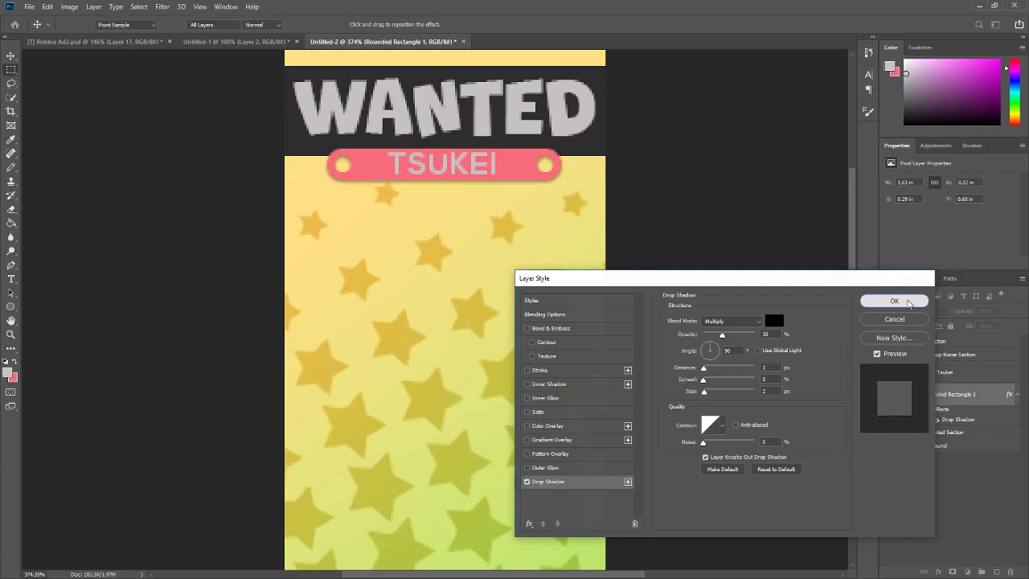
pyautogui.click(894, 300)
pyautogui.press('m')
# Collapse the Top Section group and add a new empty layer inside its own group above it
pyautogui.scroll(-5, 459, 230)
pyautogui.scroll(2, 433, 123)
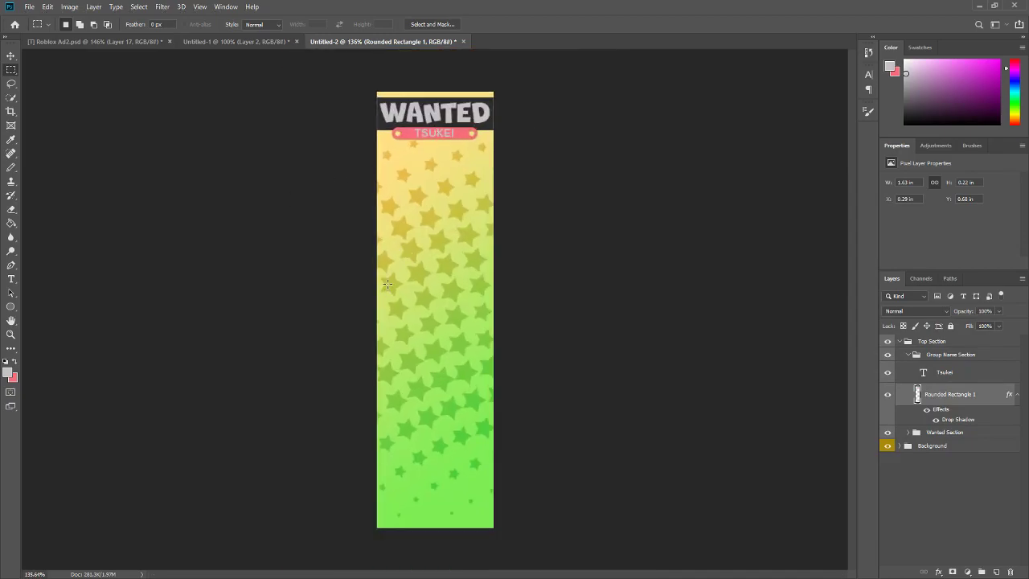
pyautogui.scroll(-1, 421, 302)
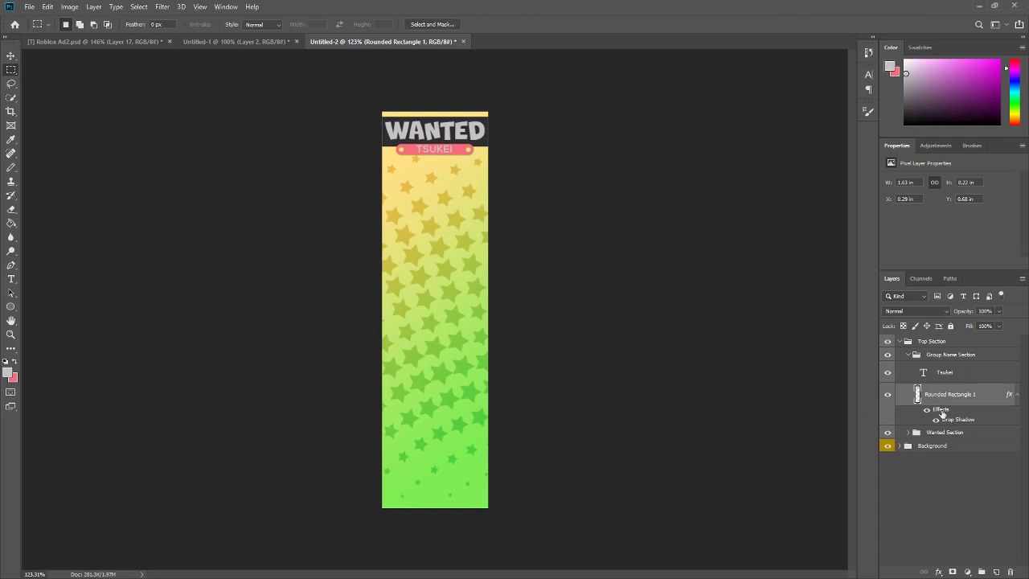
pyautogui.click(913, 342)
pyautogui.click(898, 341)
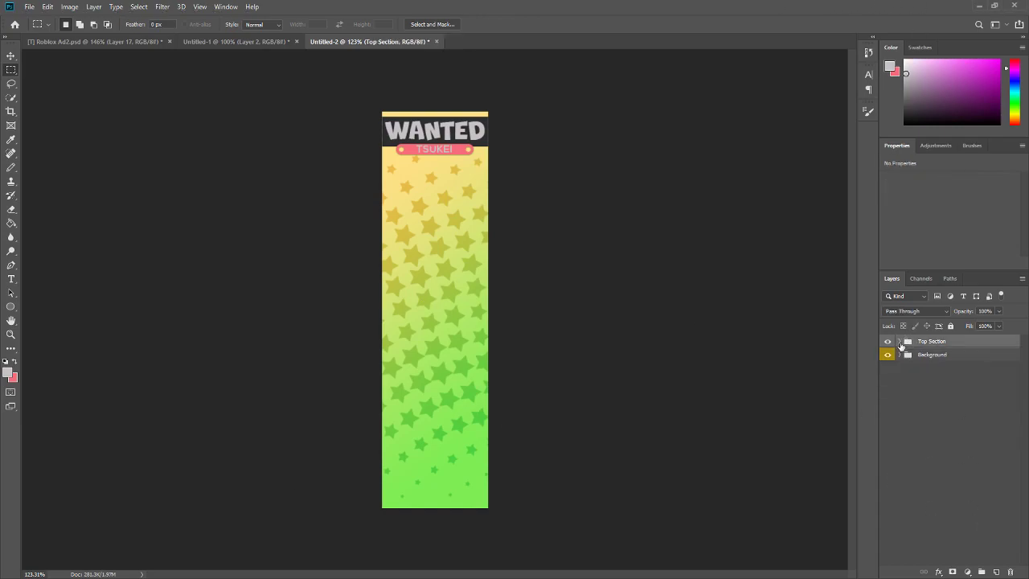
pyautogui.click(996, 571)
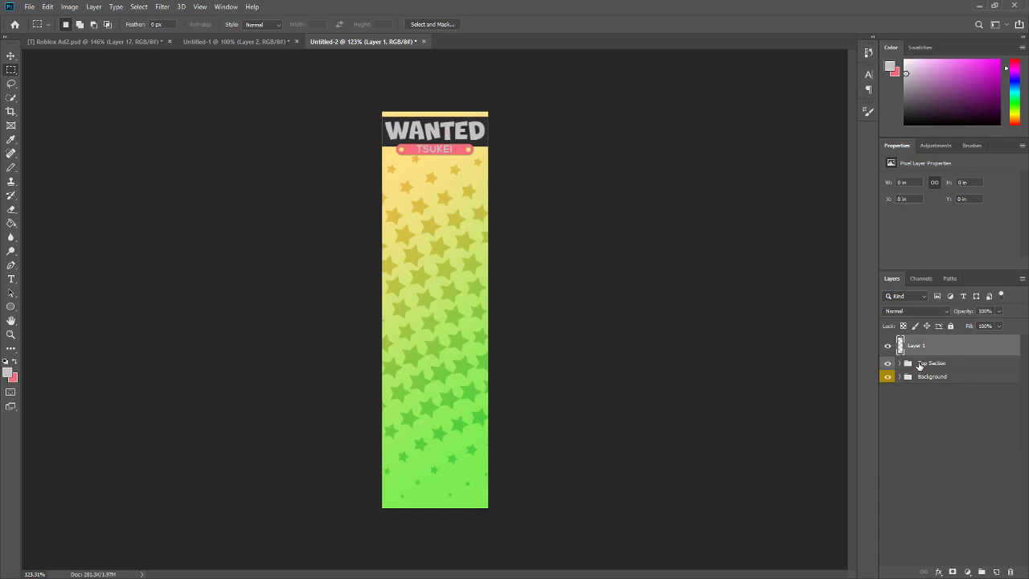
pyautogui.hotkey('ctrl', 'g')
# Give the new group a blue colour label and rename it Bottom Section
pyautogui.rightClick(887, 344)
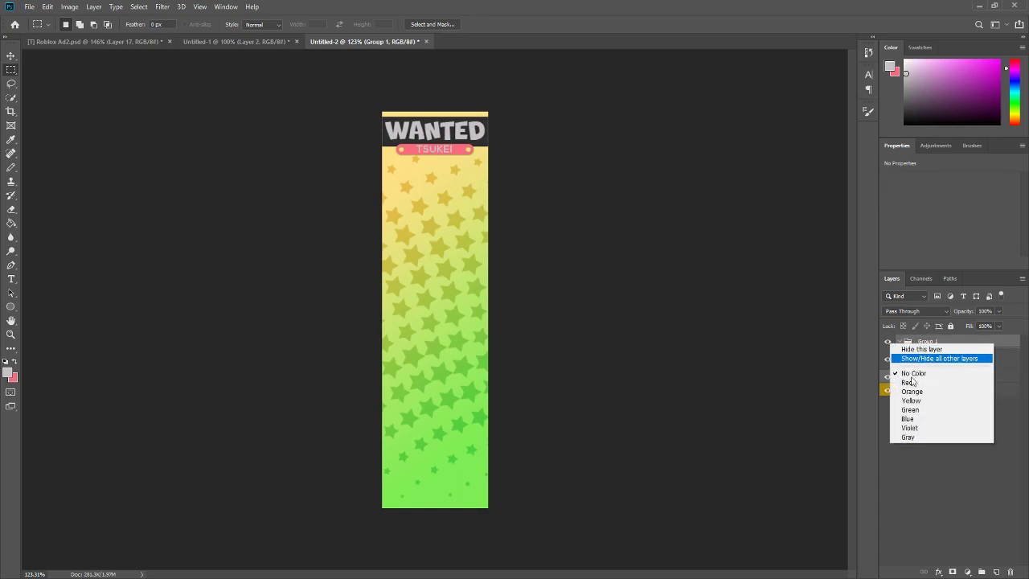
pyautogui.click(908, 418)
pyautogui.doubleClick(928, 341)
pyautogui.write('Bottom Section')
pyautogui.press('Return')
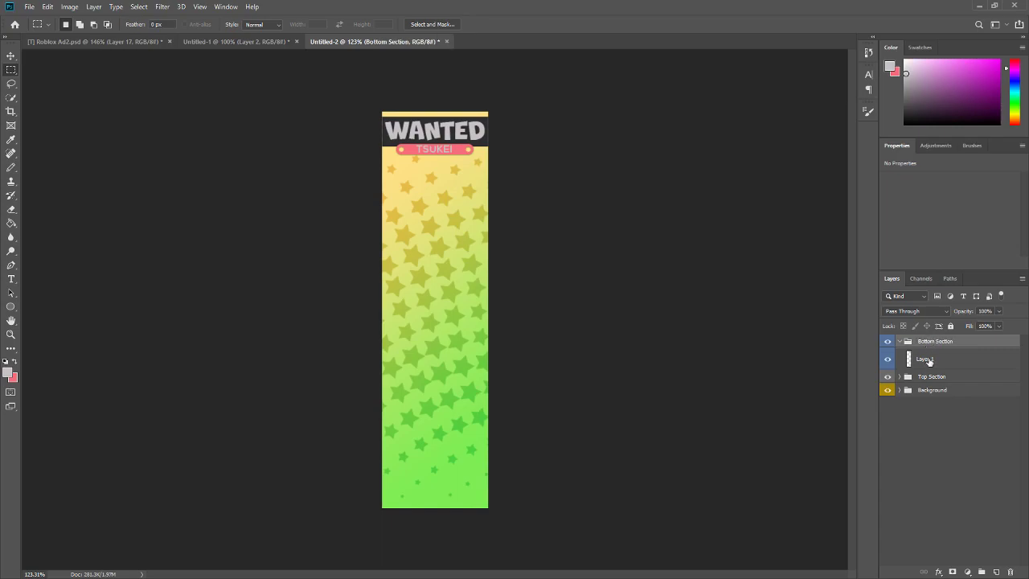
# Draw a rectangle about 228 x 58 px across the banner's bottom edge in the Bottom Section group, overhanging both sides
pyautogui.click(929, 361)
pyautogui.scroll(5, 474, 418)
pyautogui.scroll(-5, 482, 487)
pyautogui.scroll(3, 408, 475)
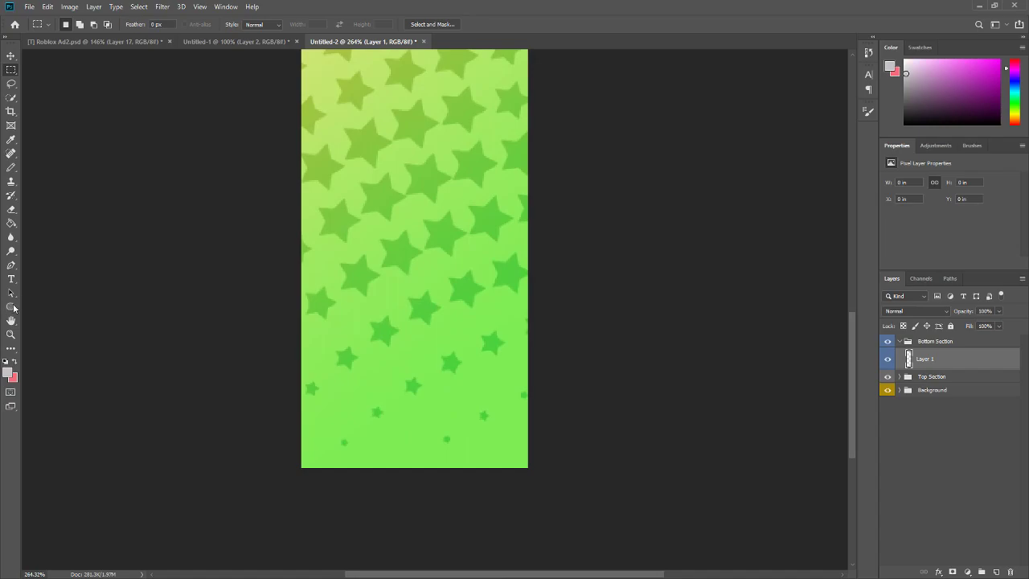
pyautogui.rightClick(11, 308)
pyautogui.click(55, 312)
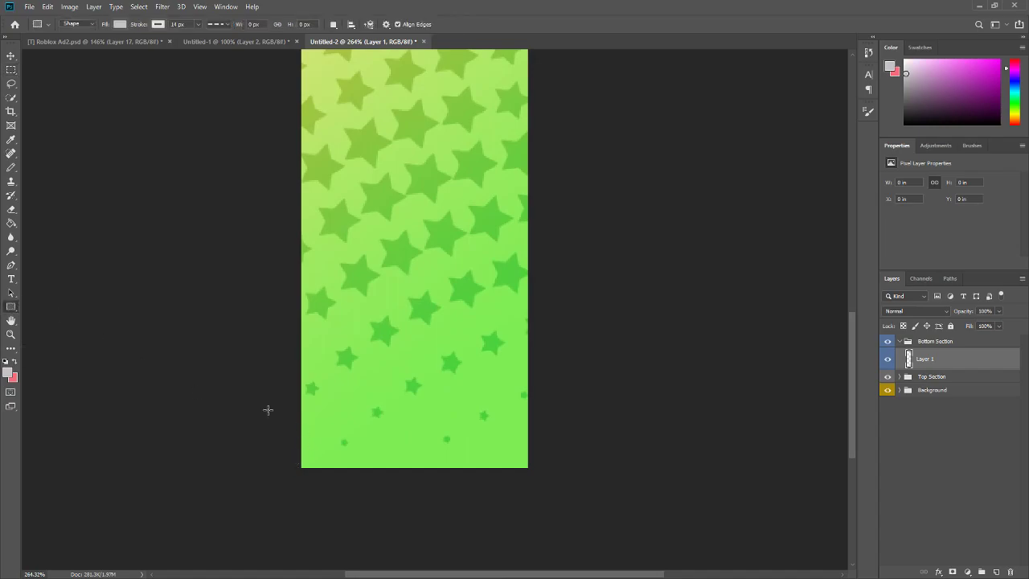
pyautogui.moveTo(277, 477); pyautogui.dragTo(598, 396)
pyautogui.scroll(-7, 437, 319)
pyautogui.scroll(1, 436, 319)
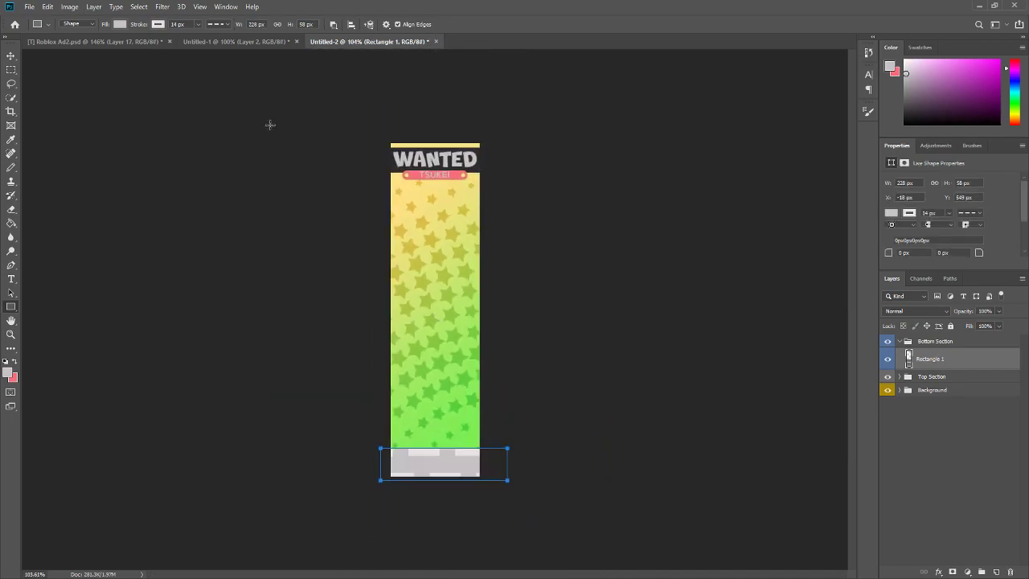
# Remove the bottom rectangle's stroke and set its fill to light blue #679bf1
pyautogui.click(119, 24)
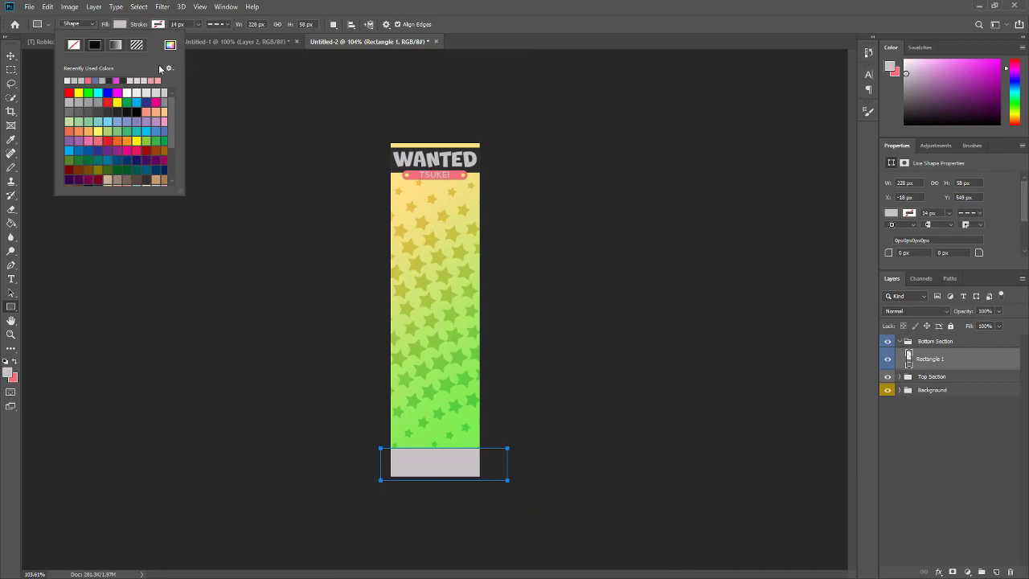
pyautogui.click(168, 47)
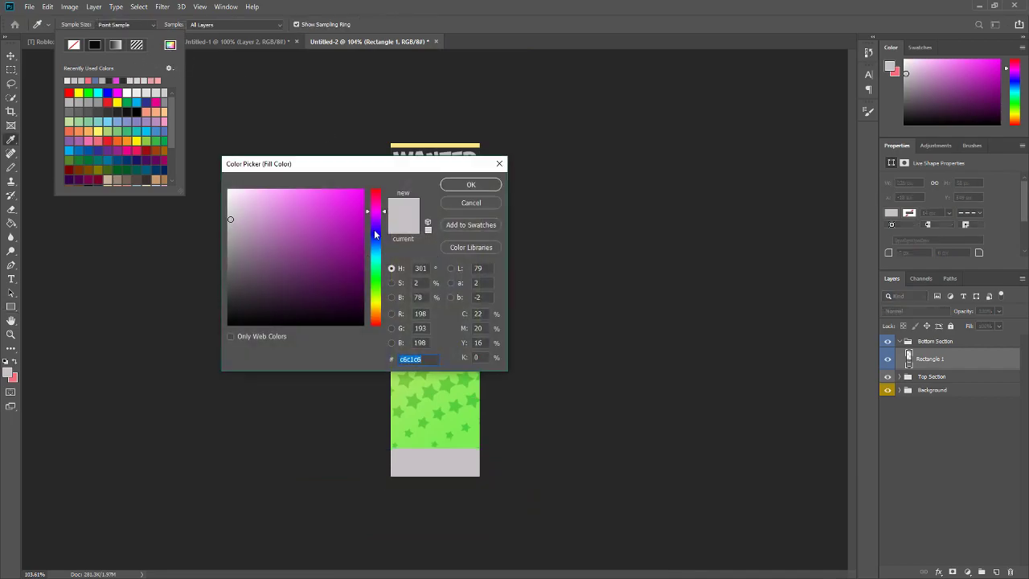
pyautogui.moveTo(374, 234); pyautogui.dragTo(377, 243)
pyautogui.moveTo(283, 206); pyautogui.dragTo(305, 196)
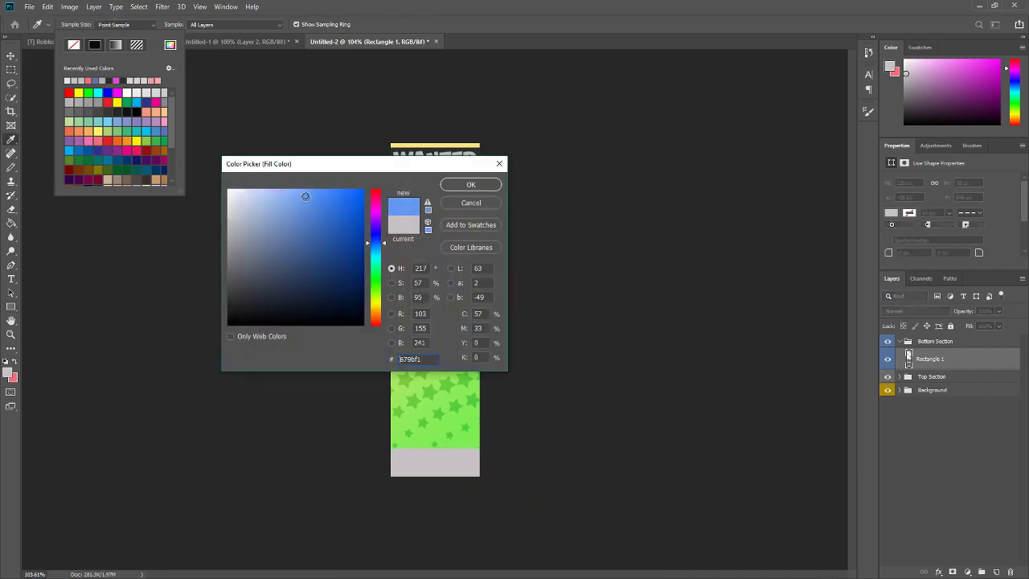
pyautogui.click(488, 183)
pyautogui.press('v')
pyautogui.scroll(-2, 427, 471)
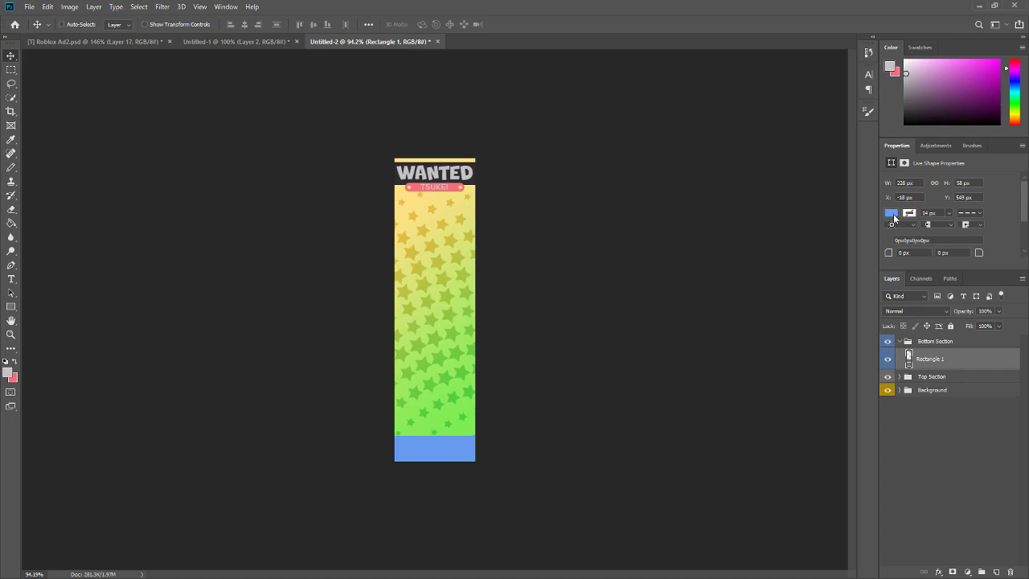
# Change the bottom rectangle's fill to the deeper blue #5382ee
pyautogui.click(890, 213)
pyautogui.click(996, 233)
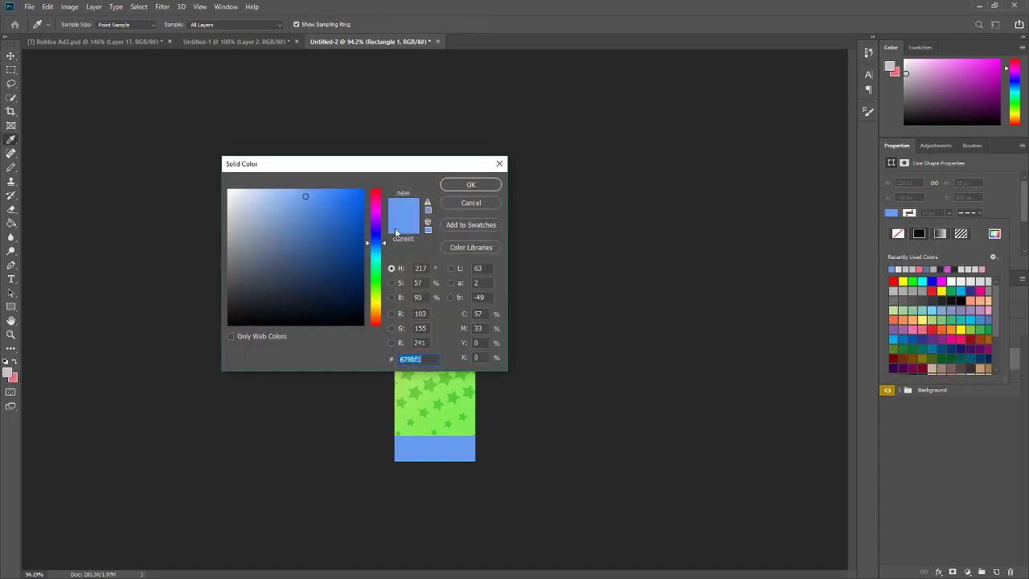
pyautogui.moveTo(375, 241); pyautogui.dragTo(376, 240)
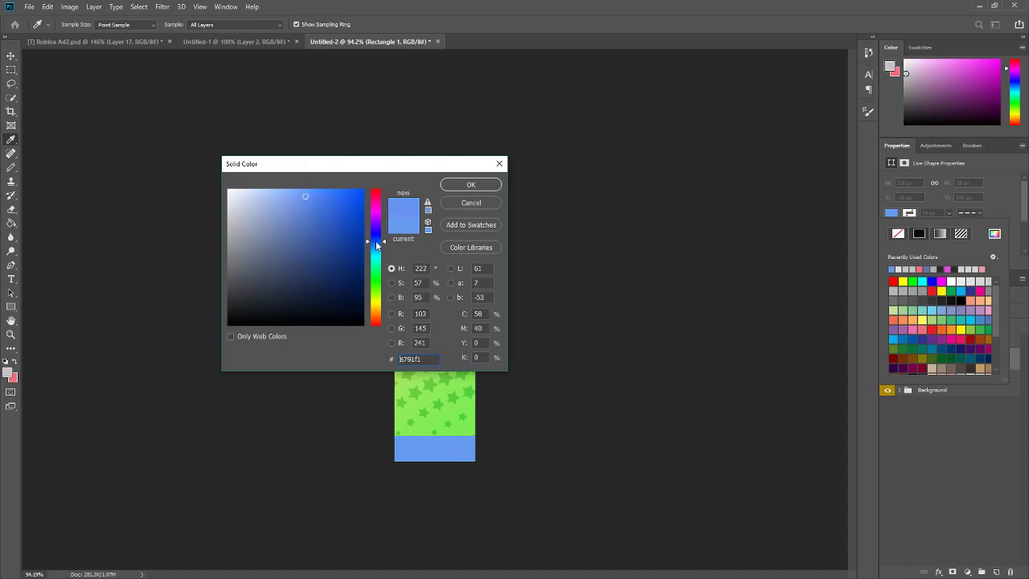
pyautogui.click(317, 198)
pyautogui.click(460, 185)
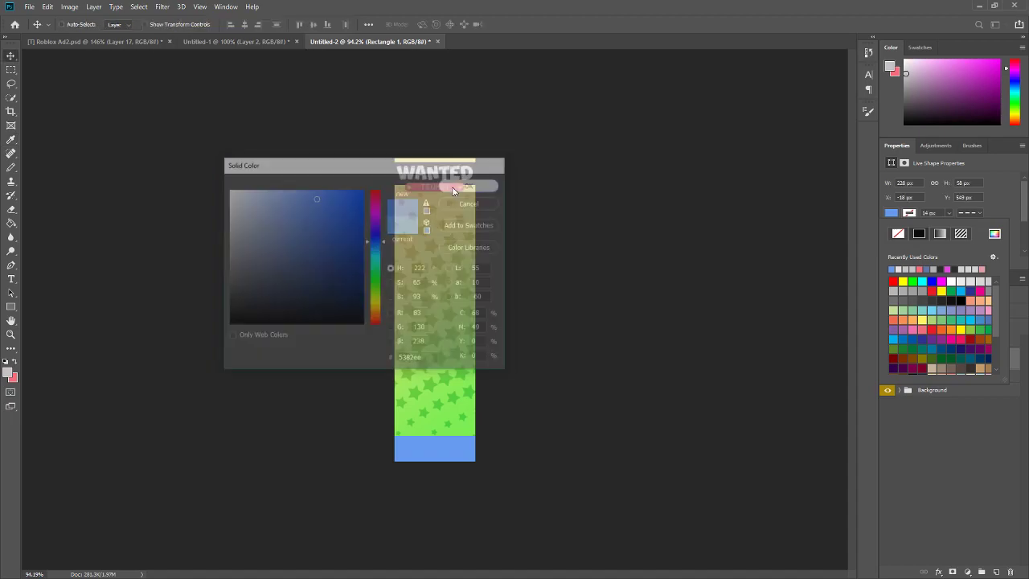
pyautogui.click(12, 61)
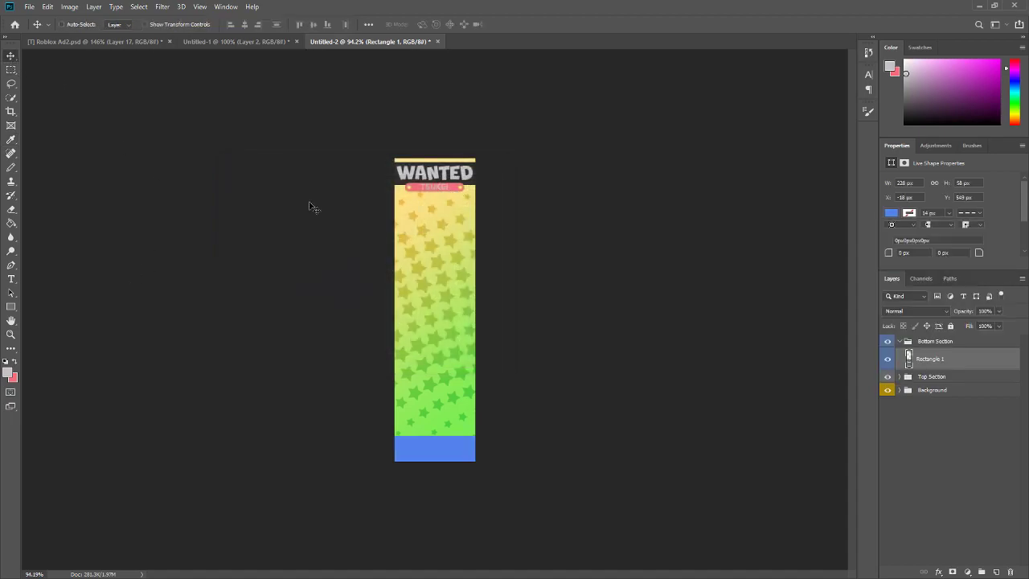
# Move the blue rectangle down slightly to Y 552 px
pyautogui.scroll(2, 426, 471)
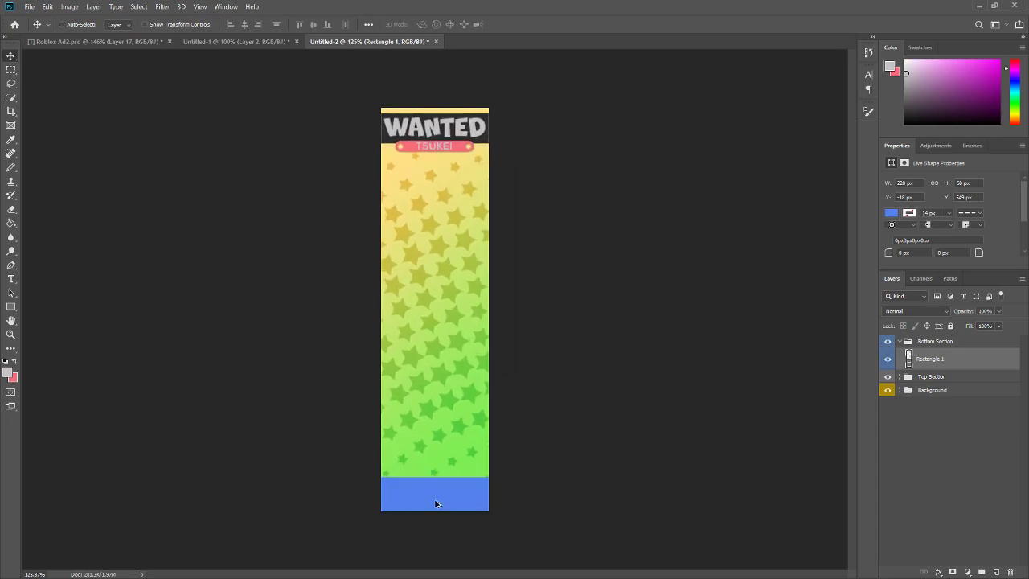
pyautogui.scroll(3, 435, 504)
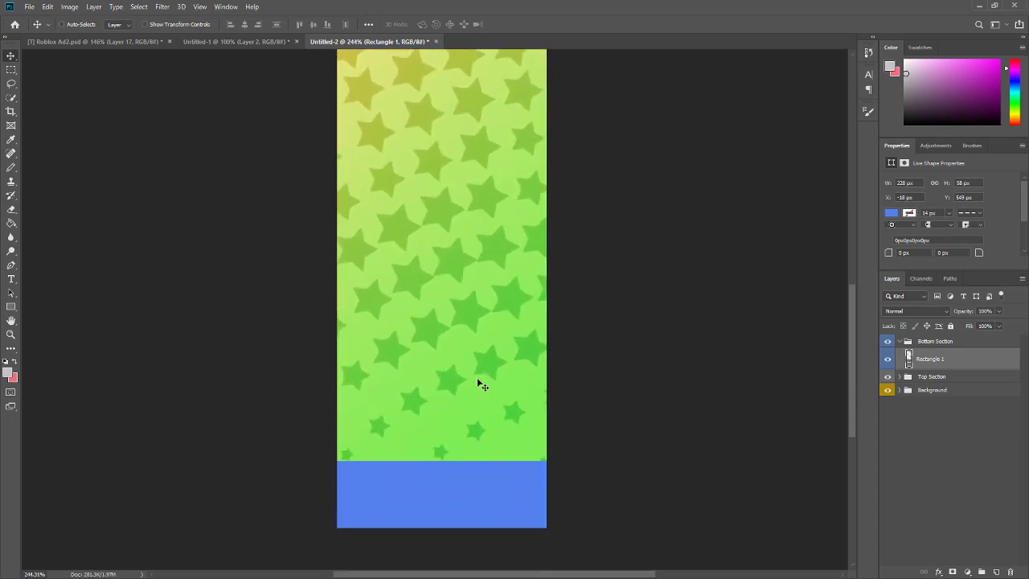
pyautogui.moveTo(436, 427); pyautogui.dragTo(439, 433)
# Apply a diagonal-line Pattern Overlay to the blue rectangle in Overlay blend mode at 129% scale, and adjust its opacity
pyautogui.scroll(-3, 456, 434)
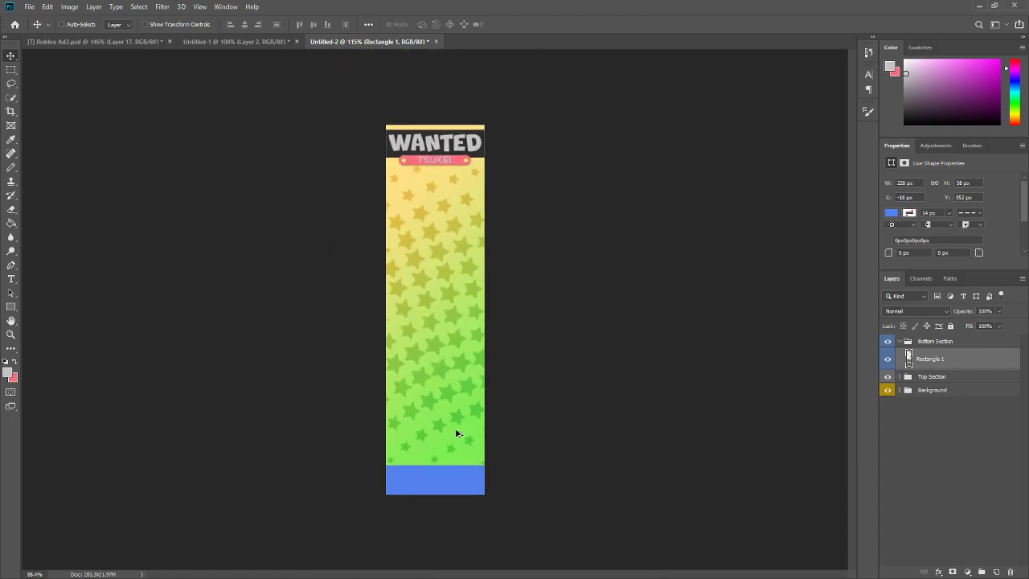
pyautogui.scroll(1, 434, 448)
pyautogui.rightClick(962, 359)
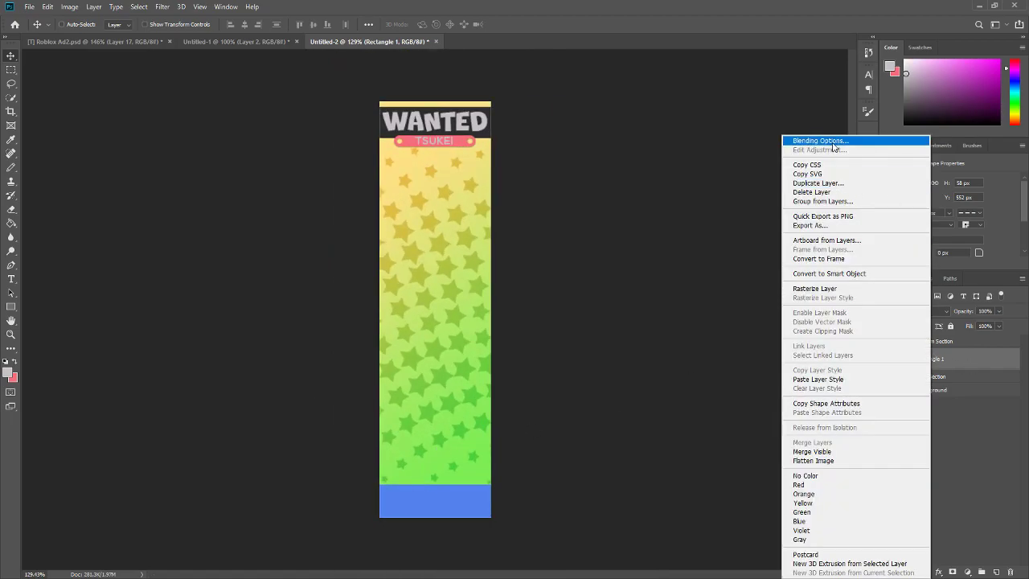
pyautogui.click(832, 141)
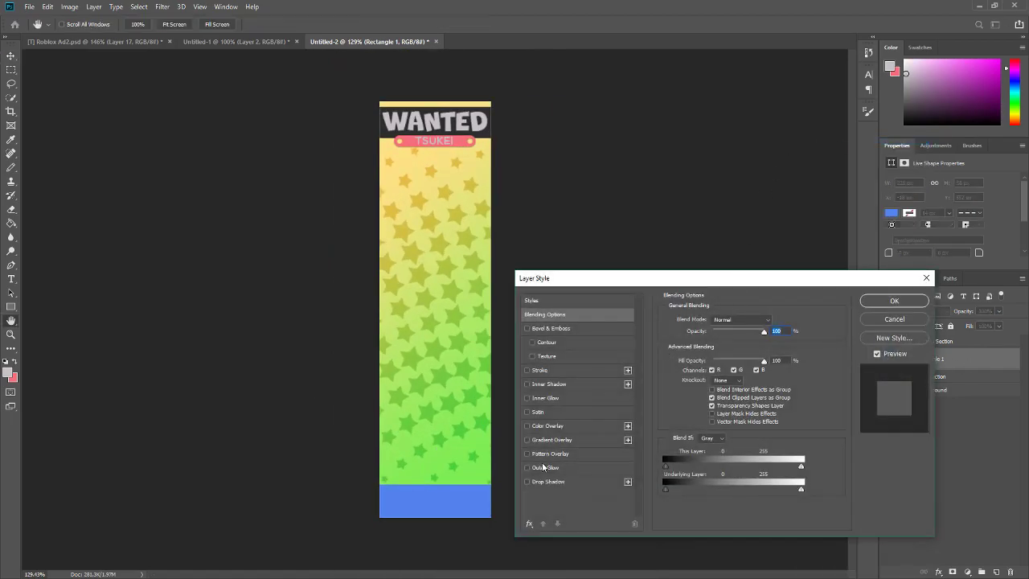
pyautogui.click(550, 454)
pyautogui.moveTo(733, 331); pyautogui.dragTo(715, 336)
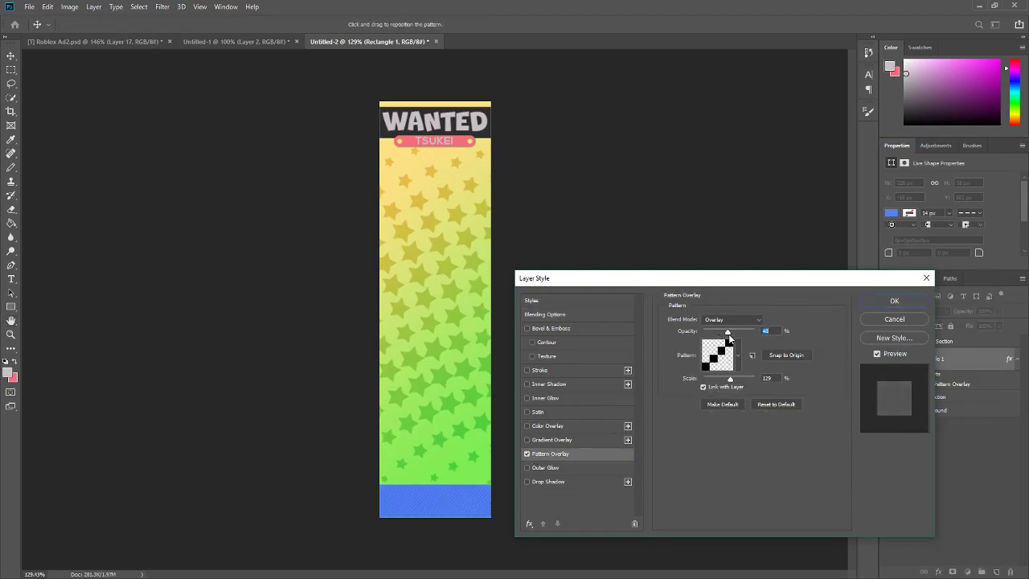
# Add a 2 px outside stroke in white (#ffffff) to the blue rectangle
pyautogui.click(527, 371)
pyautogui.click(689, 397)
pyautogui.write('ffffff')
pyautogui.click(471, 181)
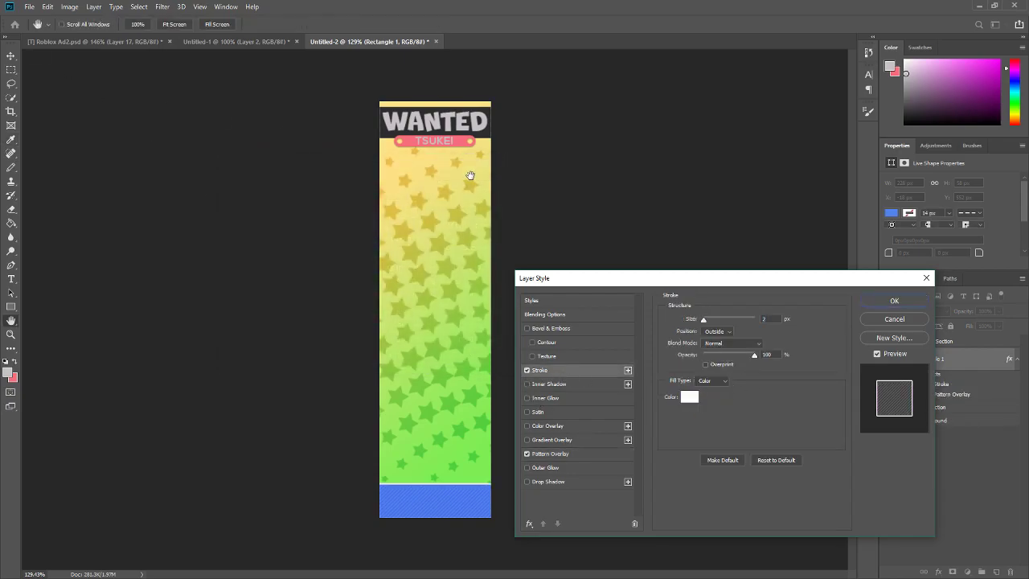
# Fine-tune the size of the blue rectangle's white outside stroke and apply the layer style
pyautogui.doubleClick(773, 319)
pyautogui.moveTo(697, 322); pyautogui.dragTo(744, 335)
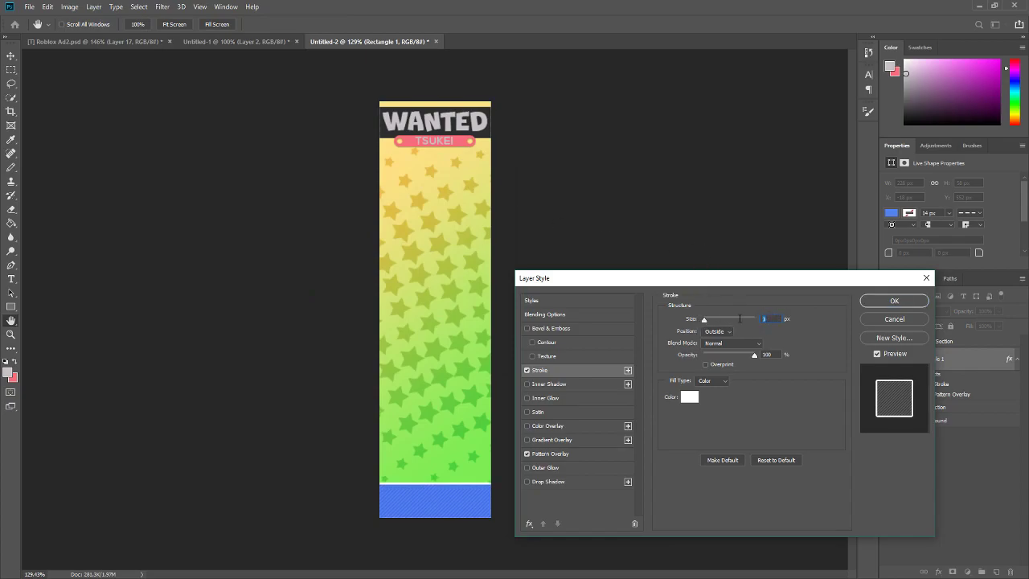
pyautogui.click(894, 301)
# Try rasterizing the blue rectangle's layer style, and undo the rasterization
pyautogui.rightClick(949, 358)
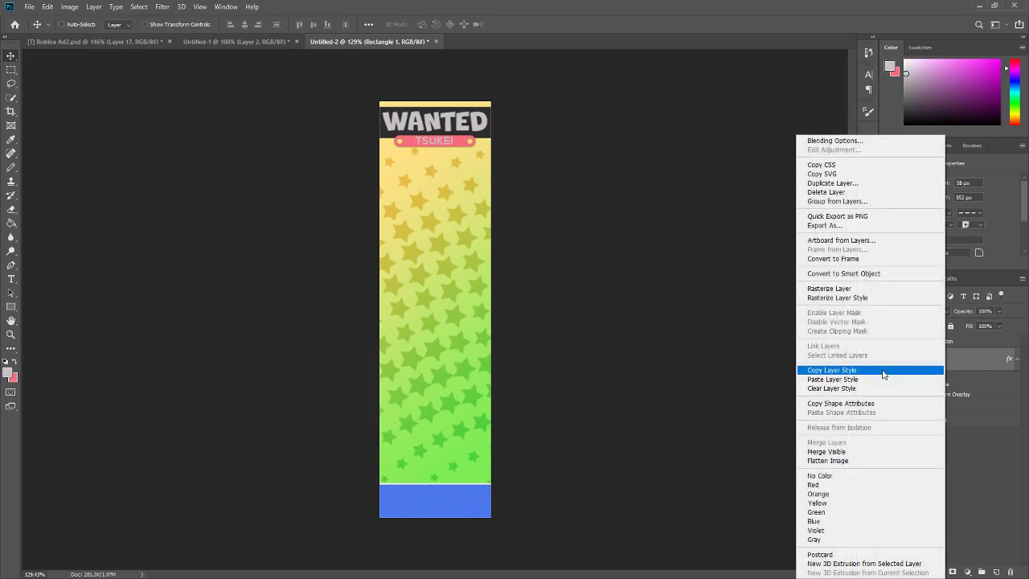
pyautogui.click(845, 297)
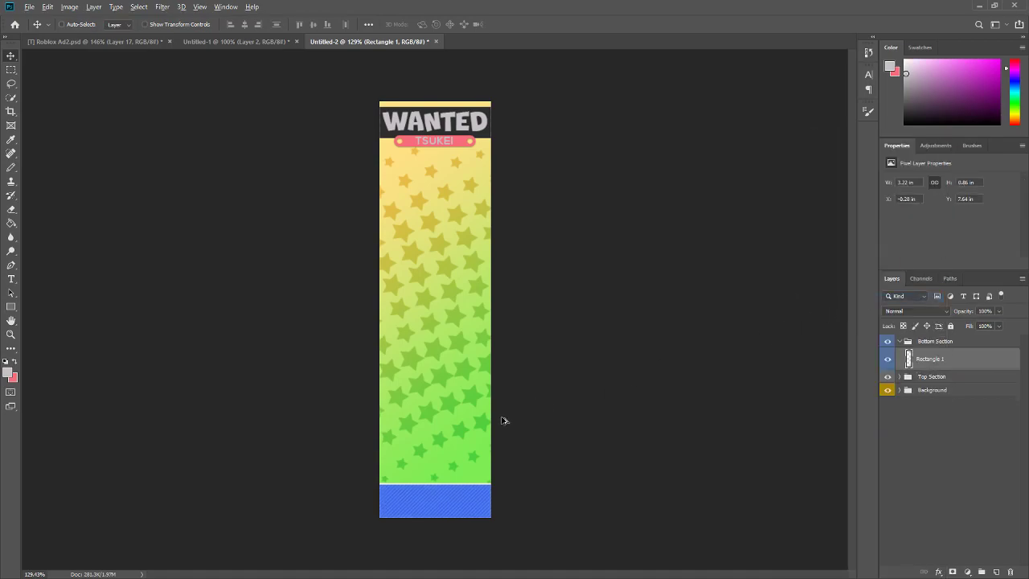
pyautogui.hotkey('ctrl', 'z')
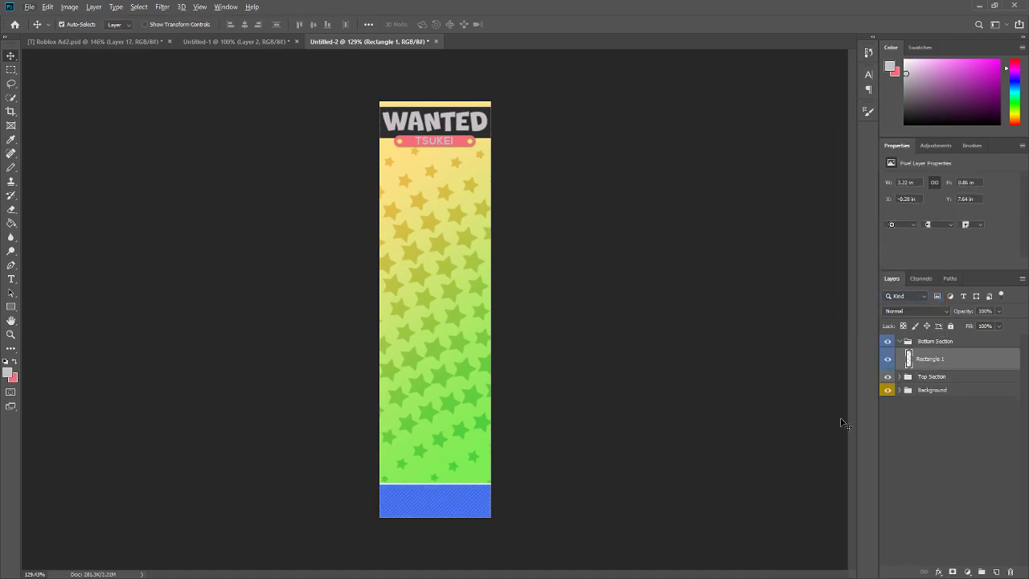
# Readjust the Pattern Overlay opacity in the blue rectangle's layer style
pyautogui.rightClick(950, 367)
pyautogui.click(834, 141)
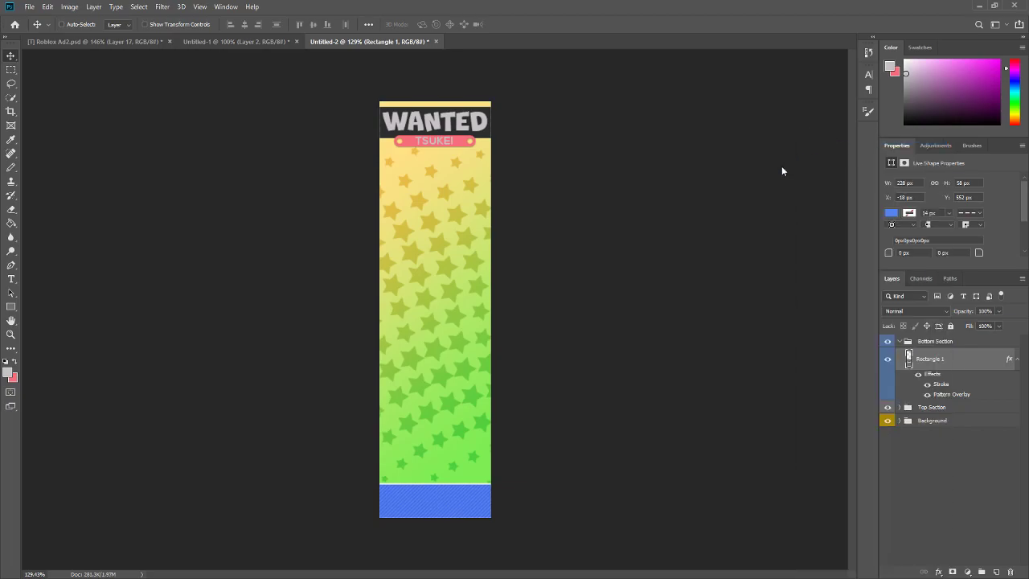
pyautogui.click(566, 454)
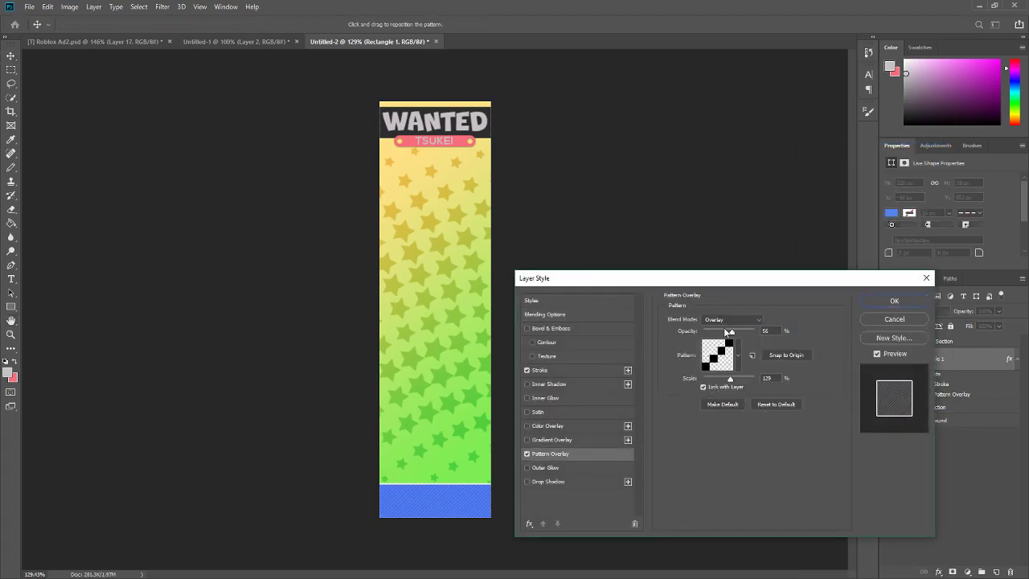
pyautogui.click(914, 300)
# Rasterize the layer style of the blue Rectangle 1 layer
pyautogui.rightClick(950, 359)
pyautogui.click(849, 298)
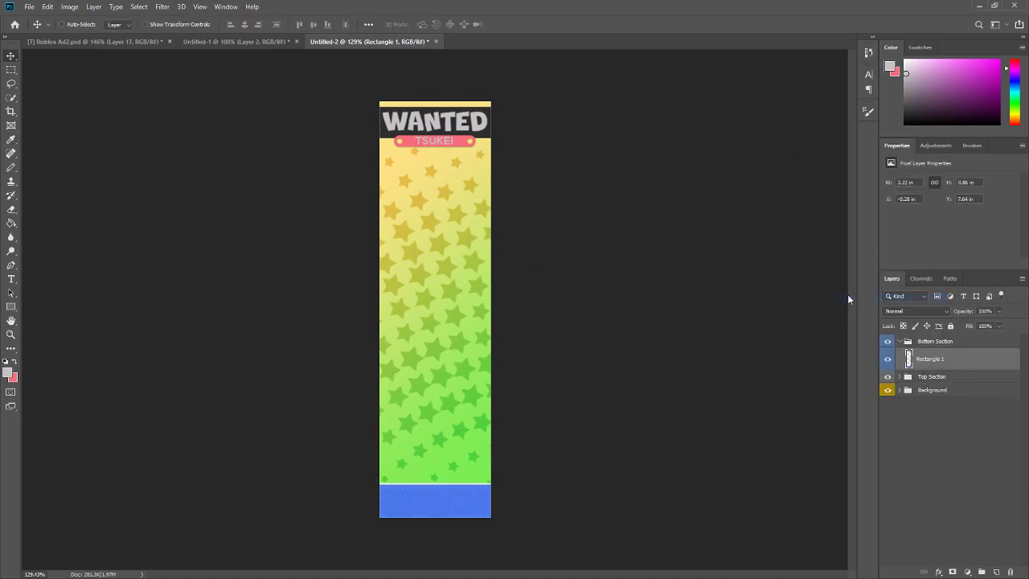
pyautogui.scroll(-3, 418, 469)
pyautogui.scroll(3, 425, 443)
pyautogui.scroll(2, 333, 412)
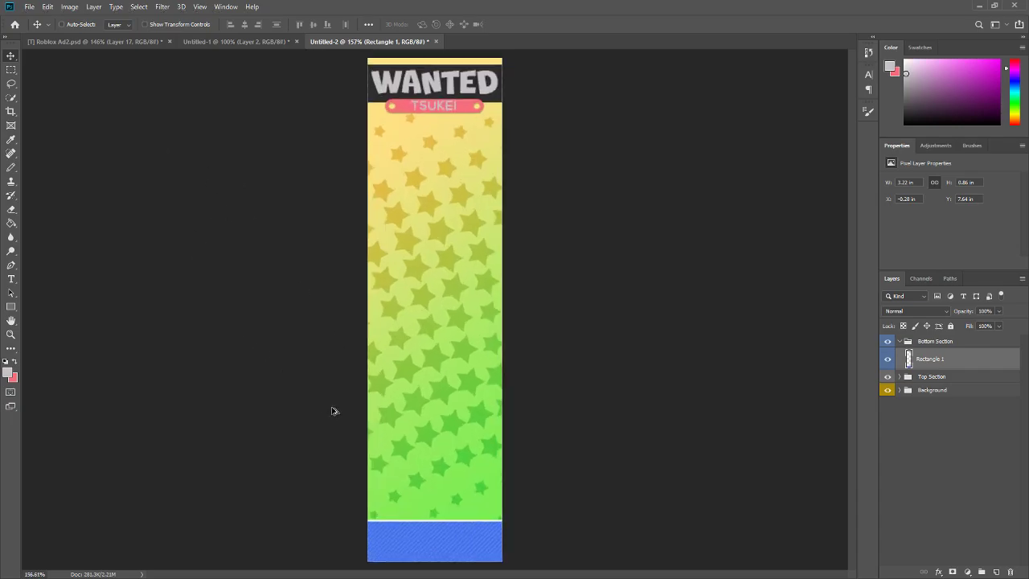
# Copy the round ATA logo layer from the Roblox Ad2.psd document into the Untitled-2 banner, placing it over the blue bottom bar
pyautogui.click(84, 41)
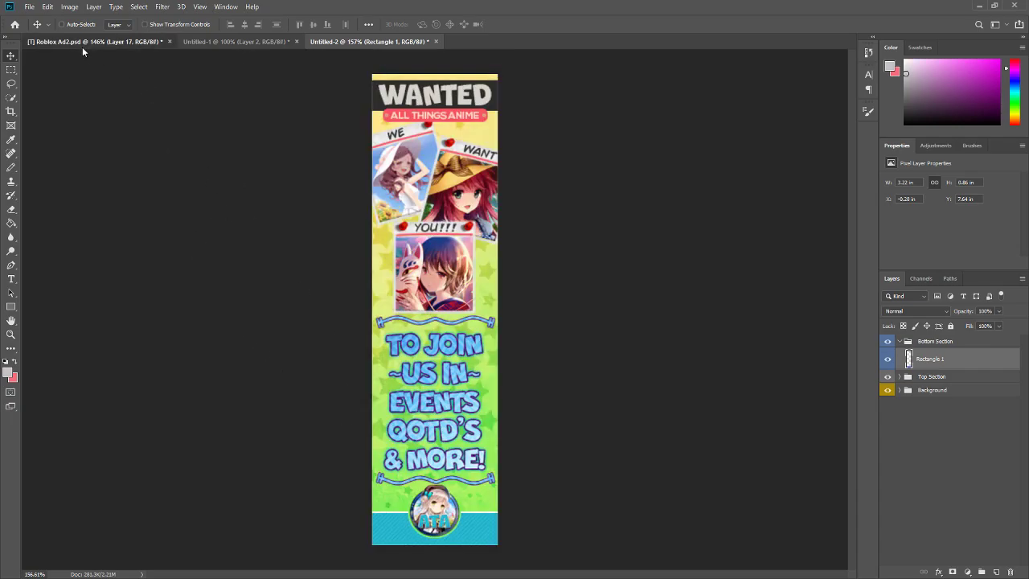
pyautogui.scroll(2, 450, 547)
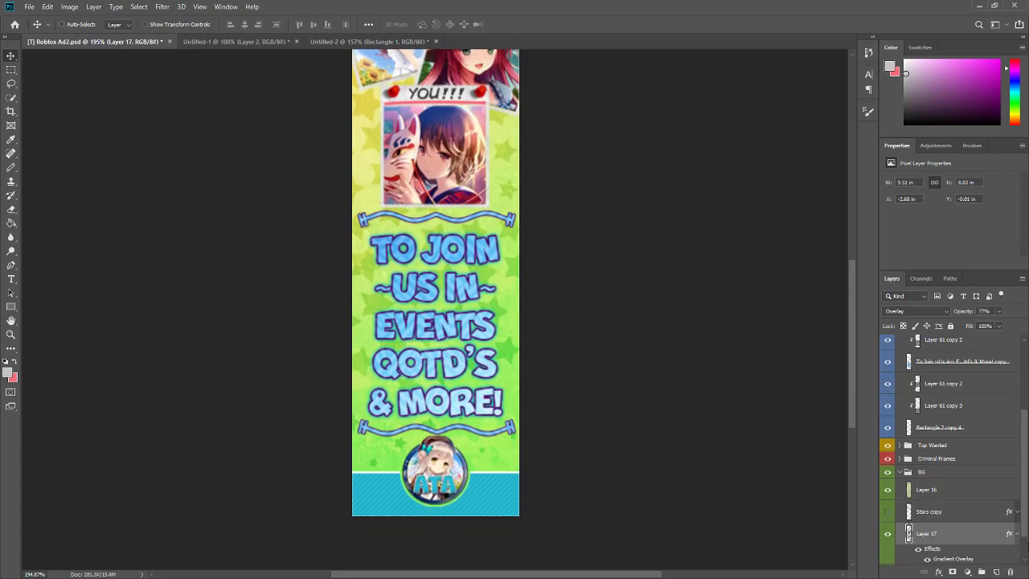
pyautogui.scroll(-1, 932, 499)
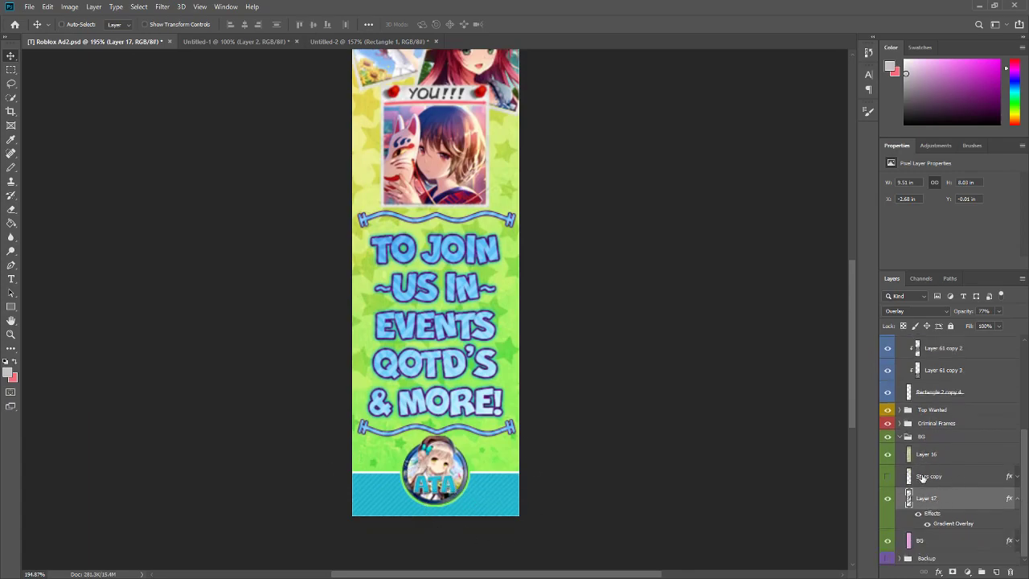
pyautogui.scroll(4, 924, 477)
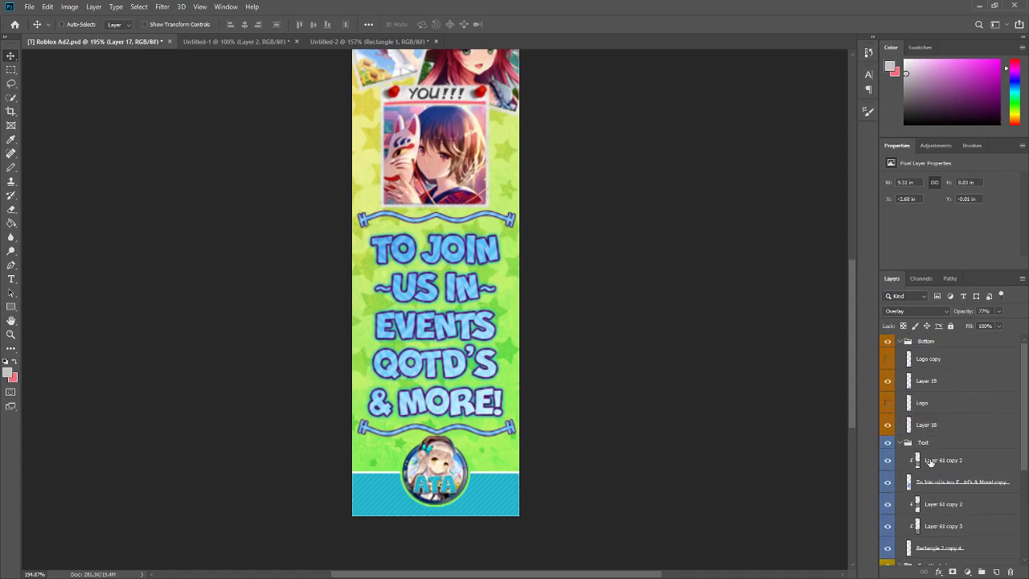
pyautogui.click(922, 383)
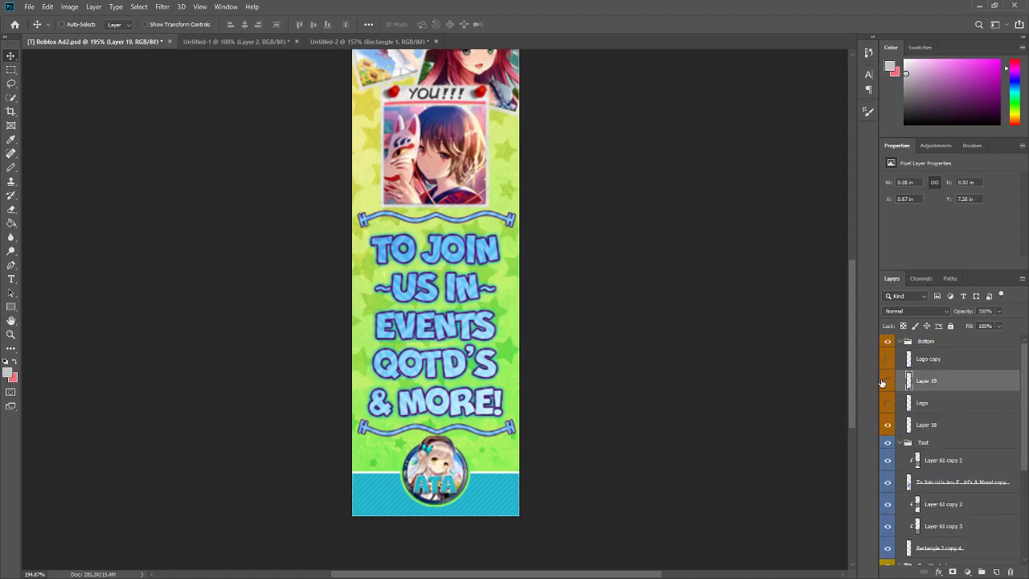
pyautogui.moveTo(922, 383); pyautogui.dragTo(438, 524)
pyautogui.scroll(-5, 447, 503)
pyautogui.scroll(3, 443, 502)
pyautogui.scroll(2, 442, 500)
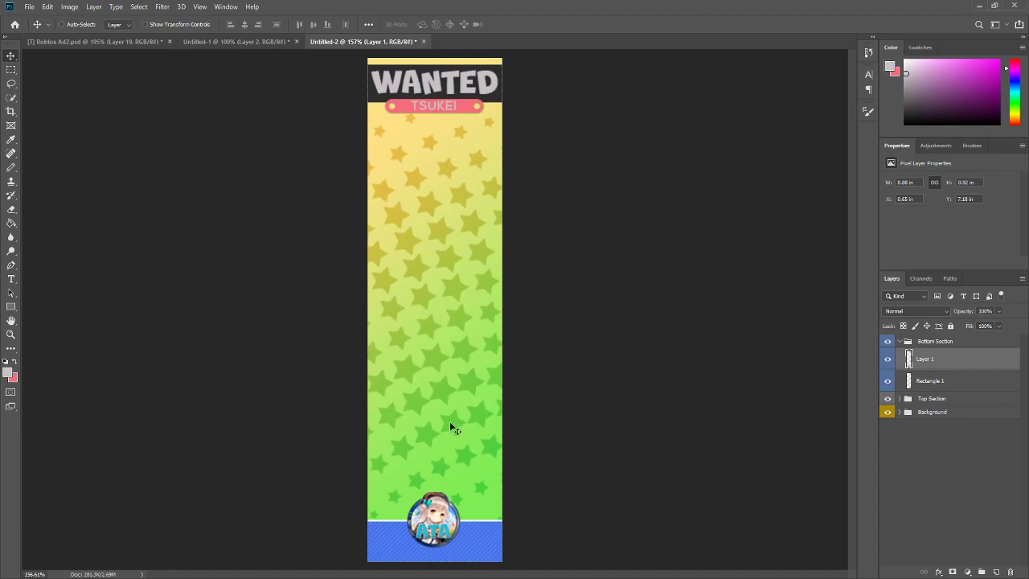
# Lower the round logo to Y 7.26 in and the blue bar to Y 7.72 in
pyautogui.scroll(1, 450, 424)
pyautogui.scroll(-1, 463, 434)
pyautogui.scroll(-1, 474, 428)
pyautogui.moveTo(439, 427); pyautogui.dragTo(486, 447)
pyautogui.click(929, 380)
pyautogui.click(924, 358)
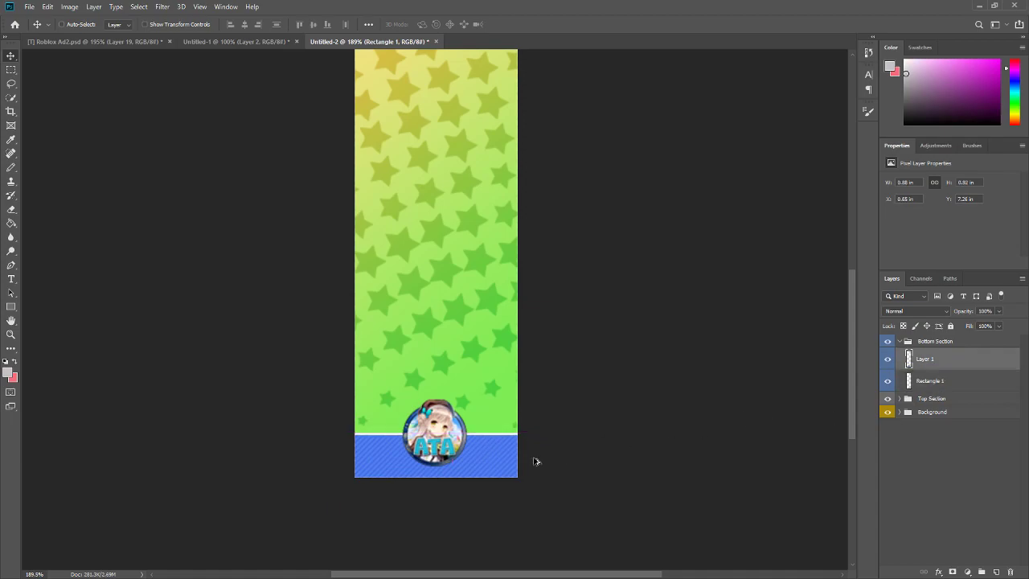
pyautogui.scroll(1, 530, 460)
pyautogui.moveTo(416, 437); pyautogui.dragTo(416, 434)
pyautogui.scroll(-3, 464, 411)
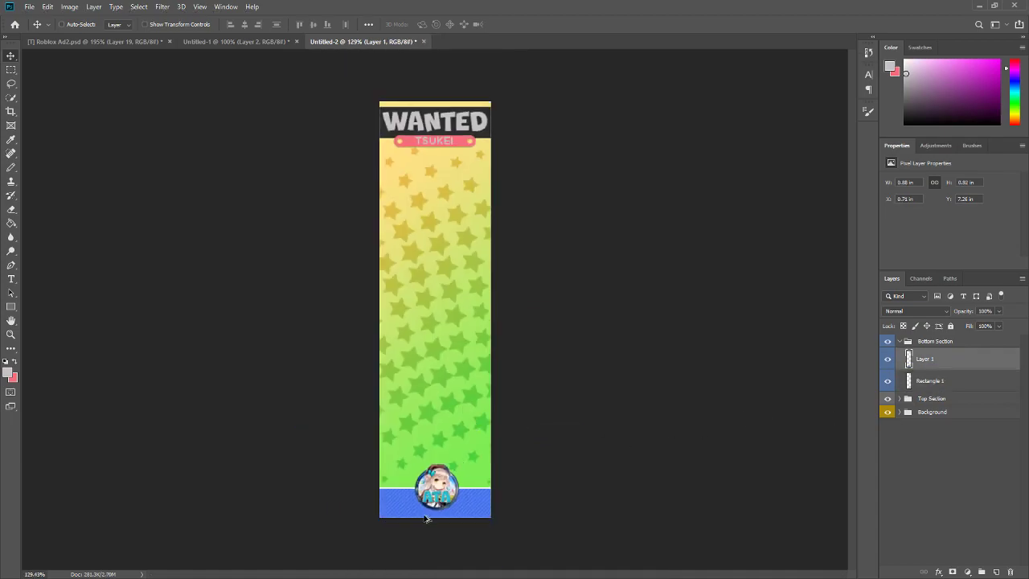
pyautogui.scroll(3, 426, 517)
pyautogui.click(931, 380)
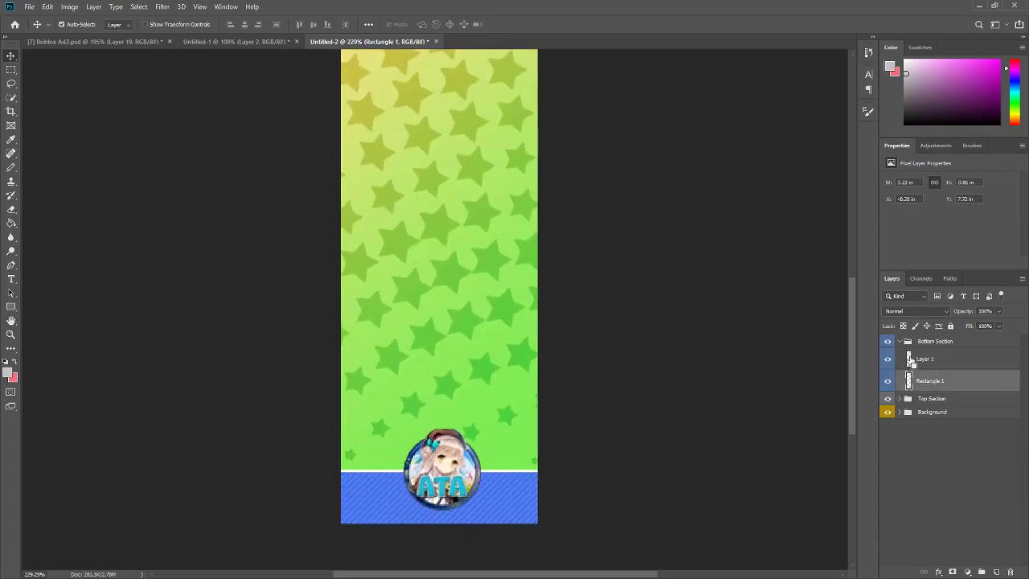
pyautogui.keyDown('ctrl'); pyautogui.click(910, 360); pyautogui.keyUp('ctrl')
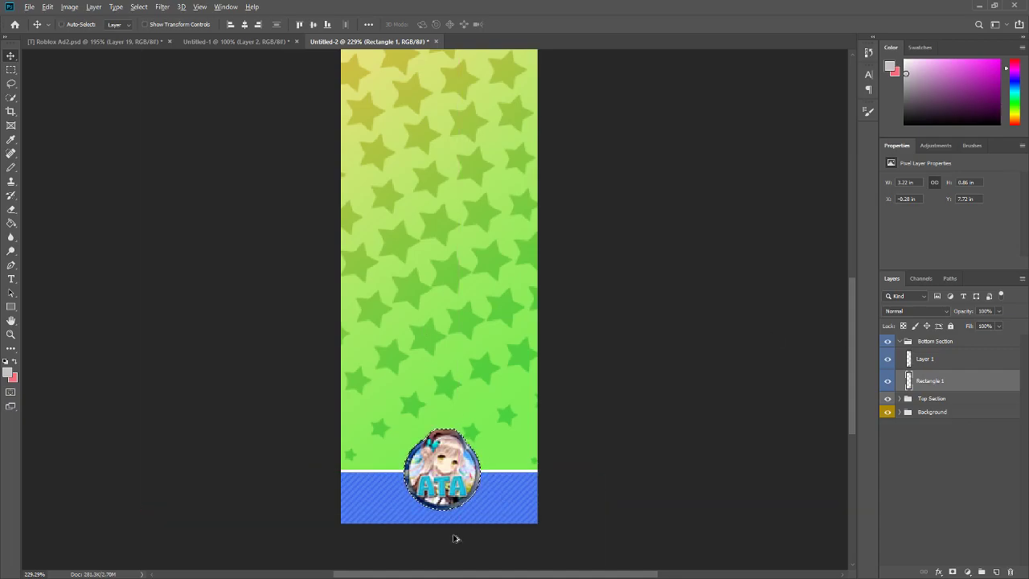
pyautogui.scroll(6, 446, 515)
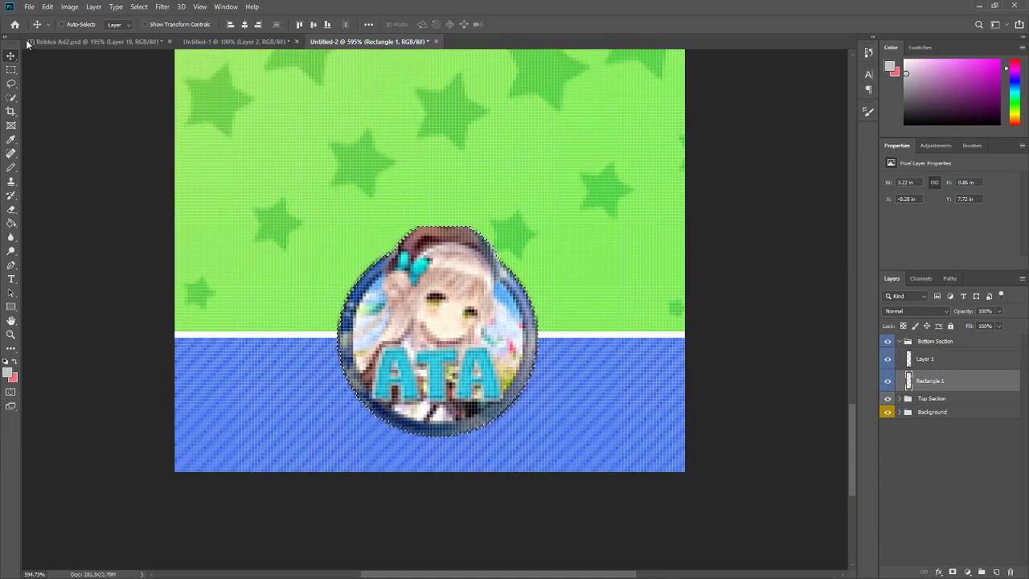
pyautogui.click(11, 70)
pyautogui.rightClick(429, 309)
pyautogui.click(458, 314)
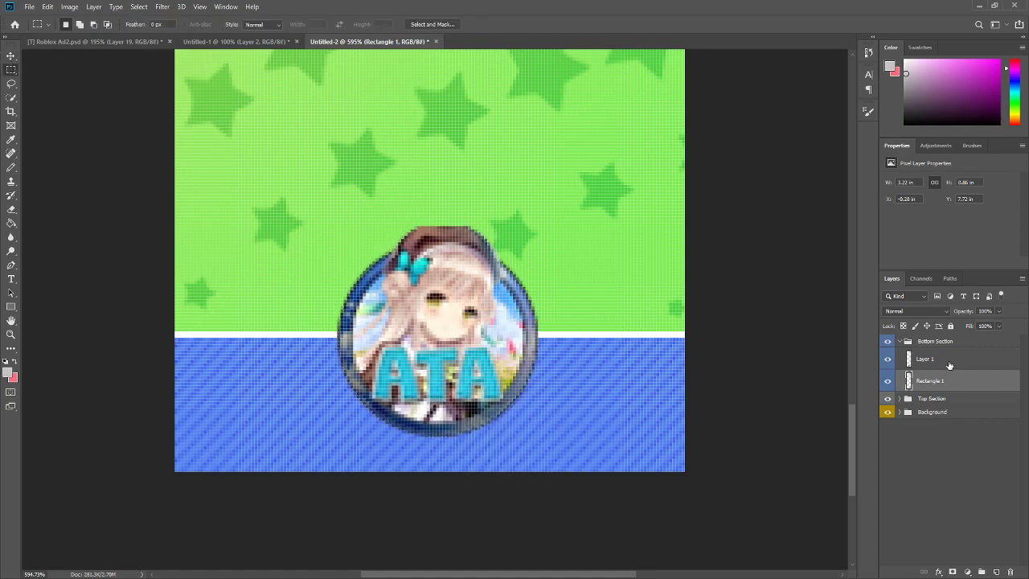
# Move the logo layer sideways to X 0.67 in so it sits centered on the blue bar
pyautogui.click(949, 361)
pyautogui.click(12, 55)
pyautogui.moveTo(453, 333); pyautogui.dragTo(444, 333)
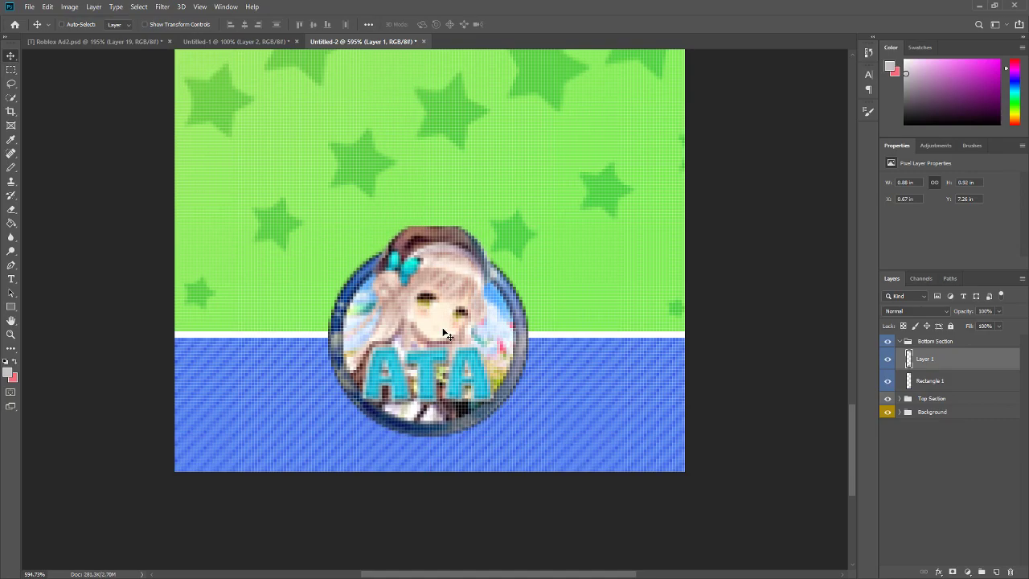
pyautogui.scroll(-2, 443, 333)
pyautogui.scroll(2, 441, 332)
pyautogui.moveTo(429, 341); pyautogui.dragTo(425, 342)
pyautogui.scroll(-2, 425, 340)
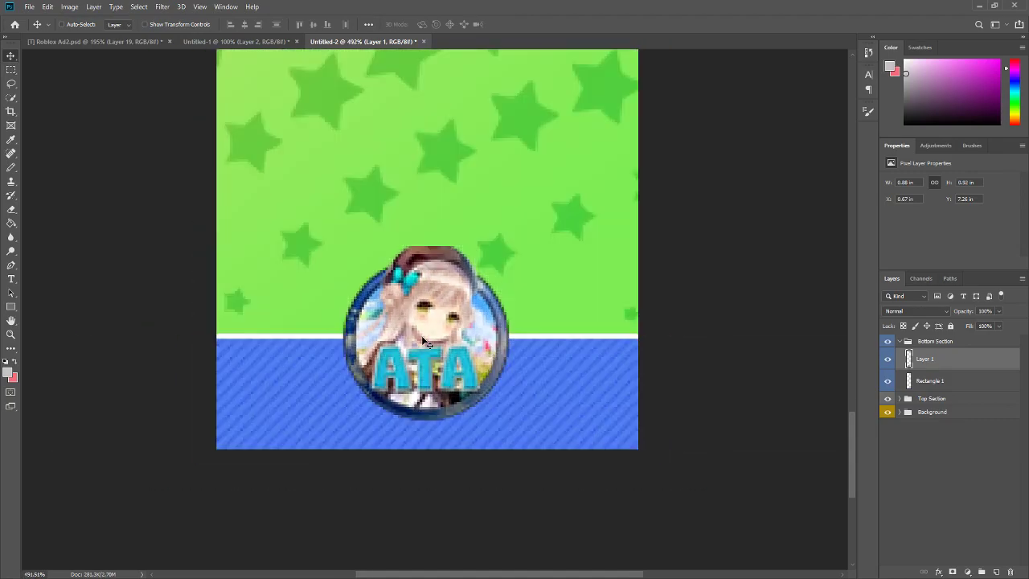
pyautogui.scroll(1, 421, 335)
pyautogui.click(923, 388)
pyautogui.keyDown('ctrl'); pyautogui.click(910, 360); pyautogui.keyUp('ctrl')
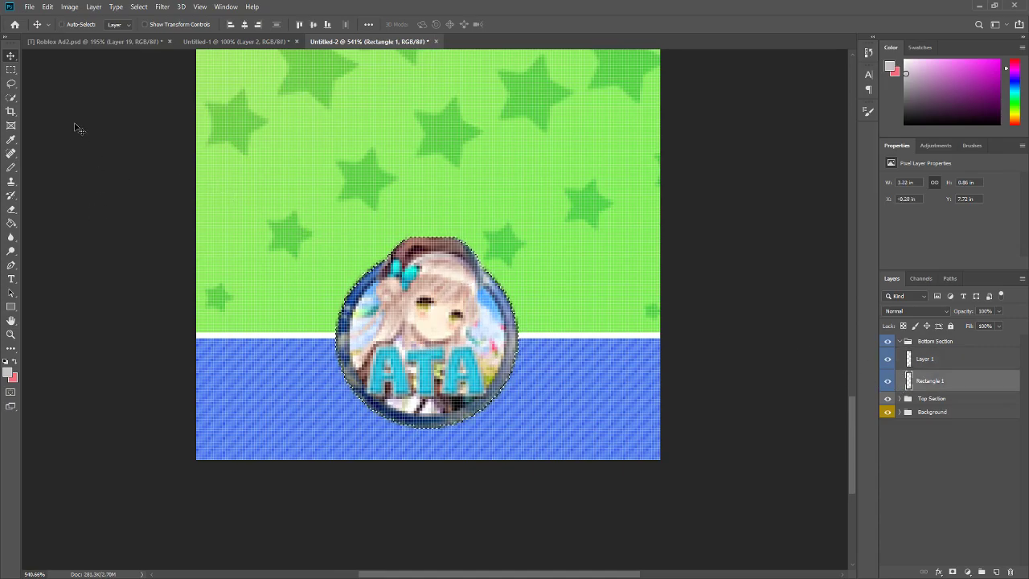
pyautogui.click(12, 68)
pyautogui.rightClick(416, 318)
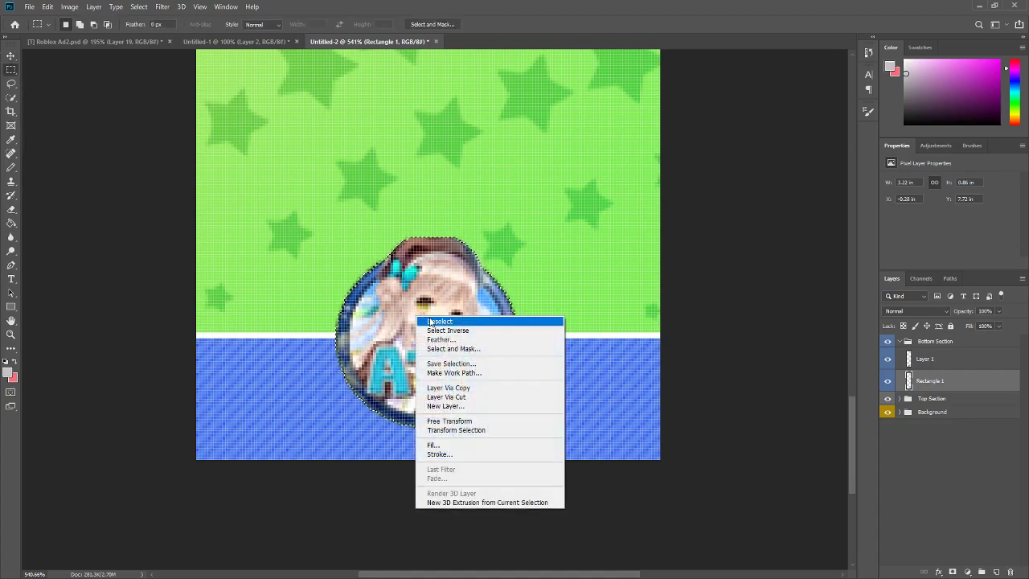
pyautogui.click(439, 322)
pyautogui.click(946, 359)
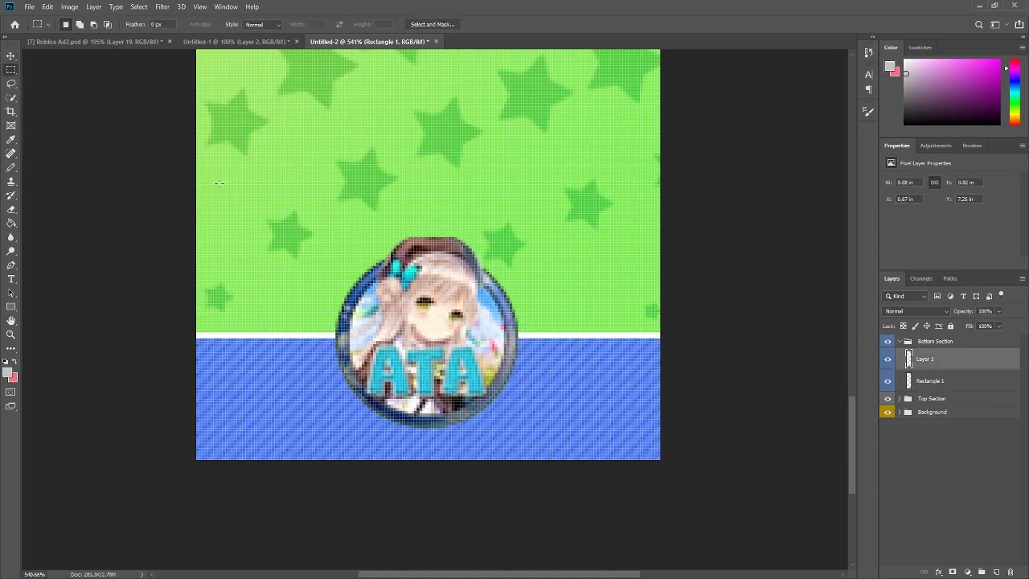
pyautogui.click(11, 56)
pyautogui.moveTo(441, 366); pyautogui.dragTo(429, 351)
pyautogui.hotkey('ctrl', 'z')
pyautogui.hotkey('ctrl', 'z')
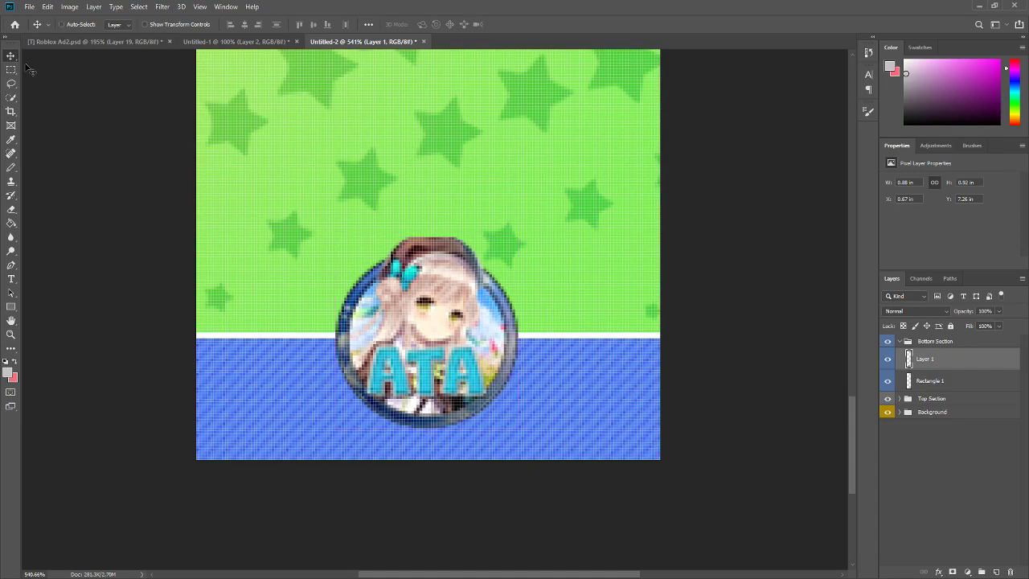
pyautogui.press('m')
pyautogui.hotkey('ctrl', 'd')
# Draw a circle about 52 px wide with the Ellipse tool and place it over the logo
pyautogui.moveTo(12, 306); pyautogui.dragTo(64, 326)
pyautogui.moveTo(342, 245); pyautogui.dragTo(418, 322)
pyautogui.press('v')
pyautogui.moveTo(315, 230); pyautogui.dragTo(448, 350)
# Scale the circle proportionally to 69 px wide so it is slightly larger than the logo's round frame
pyautogui.hotkey('ctrl', 't')
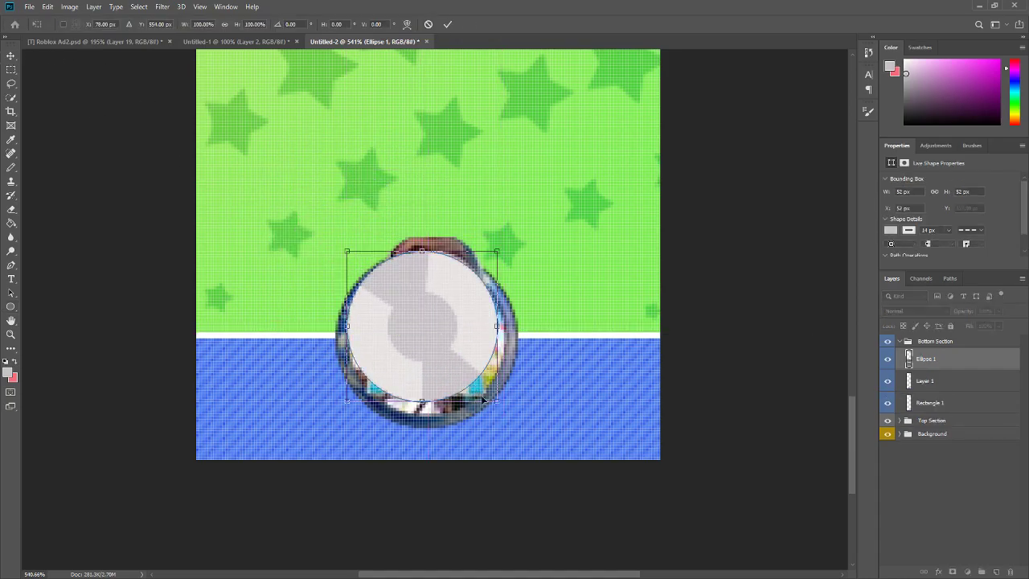
pyautogui.moveTo(496, 406); pyautogui.dragTo(525, 431)
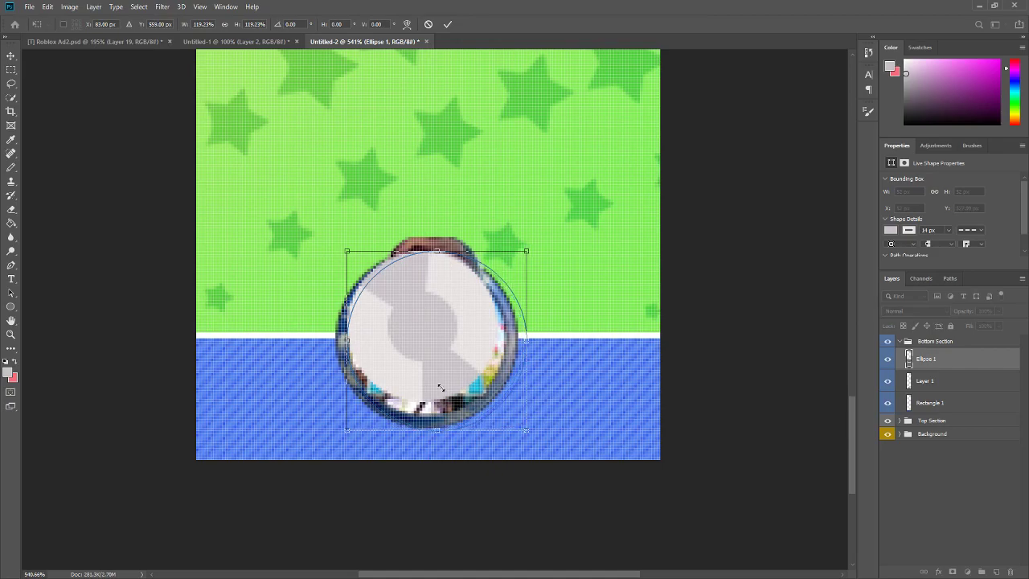
pyautogui.moveTo(346, 251); pyautogui.dragTo(337, 241)
pyautogui.moveTo(449, 347); pyautogui.dragTo(442, 344)
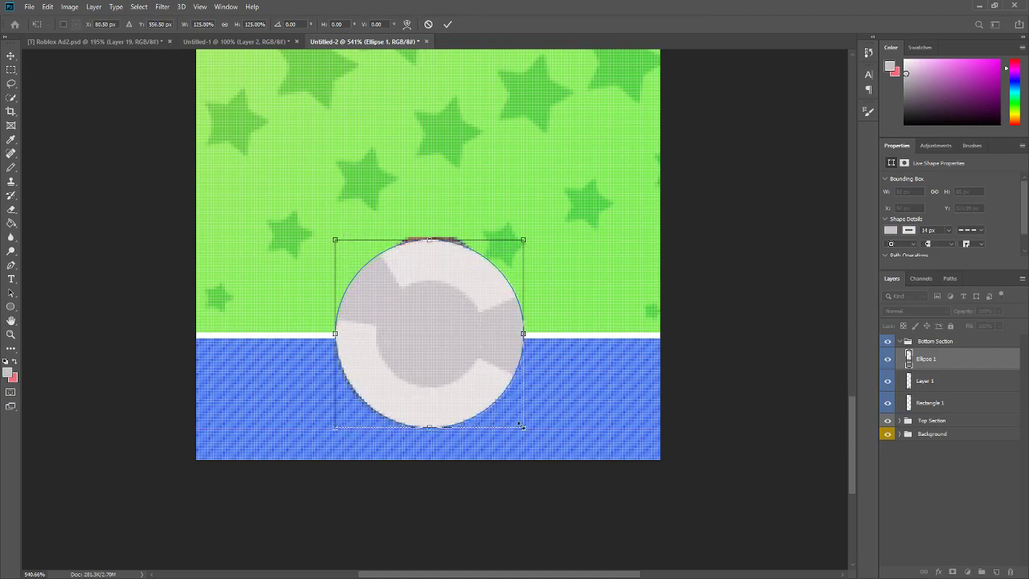
pyautogui.moveTo(523, 430); pyautogui.dragTo(536, 439)
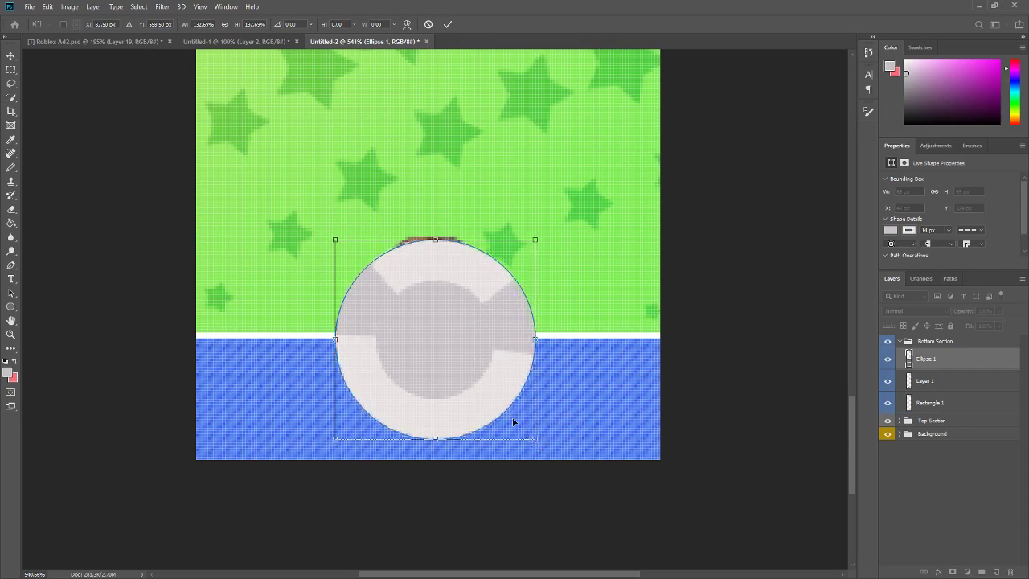
pyautogui.click(447, 22)
# Stack the circle beneath the logo layer and position it at X 45 px so it forms an even ring around the logo
pyautogui.click(931, 385)
pyautogui.moveTo(933, 388); pyautogui.dragTo(933, 354)
pyautogui.click(941, 383)
pyautogui.press('Left')
pyautogui.press('Left')
pyautogui.press('Left')
pyautogui.press('Right')
pyautogui.press('Right')
pyautogui.press('Left')
pyautogui.moveTo(419, 394); pyautogui.dragTo(421, 395)
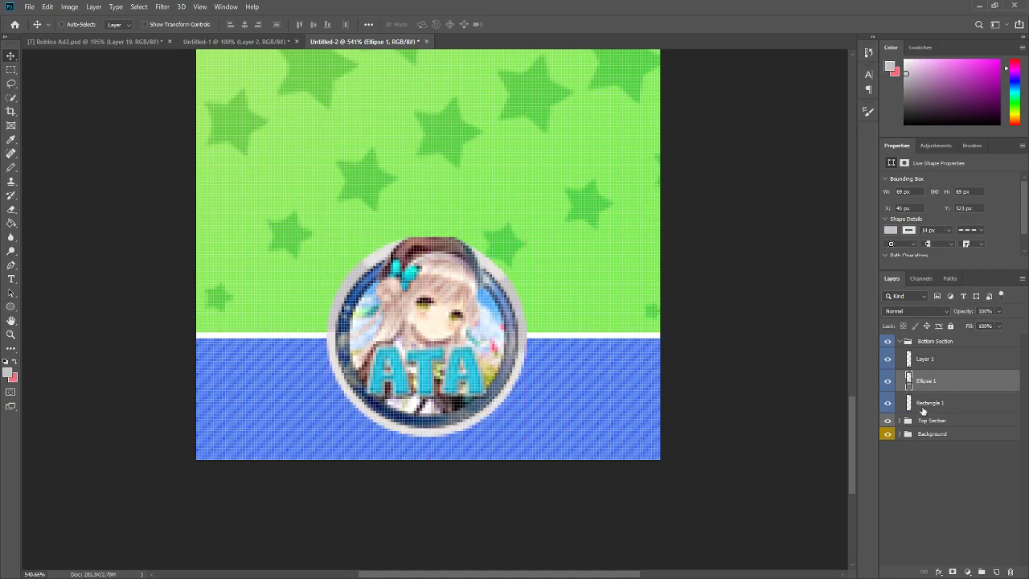
# Cut the circle's outline out of the blue Rectangle 1 layer and deselect
pyautogui.click(923, 405)
pyautogui.keyDown('ctrl'); pyautogui.click(910, 381); pyautogui.keyUp('ctrl')
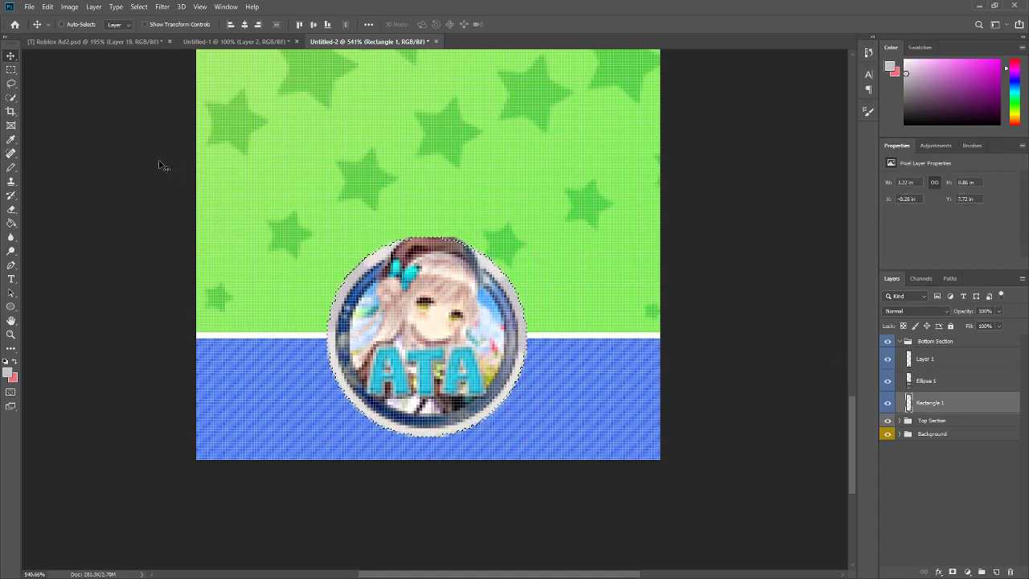
pyautogui.press('m')
pyautogui.rightClick(350, 182)
pyautogui.click(359, 186)
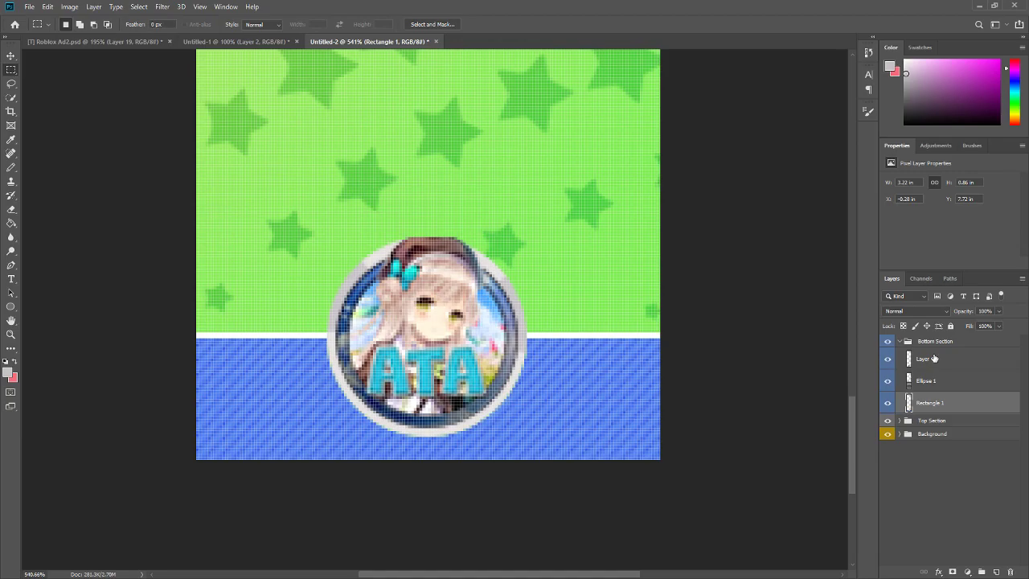
# Delete the Ellipse 1 layer to leave a gap between the logo and the blue bar
pyautogui.click(939, 381)
pyautogui.press('Delete')
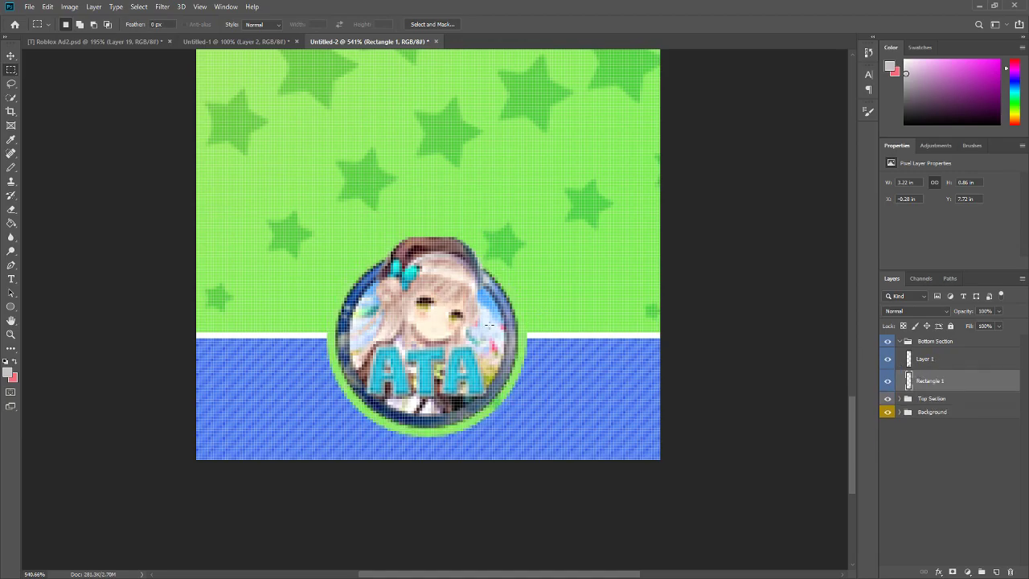
pyautogui.scroll(-6, 439, 524)
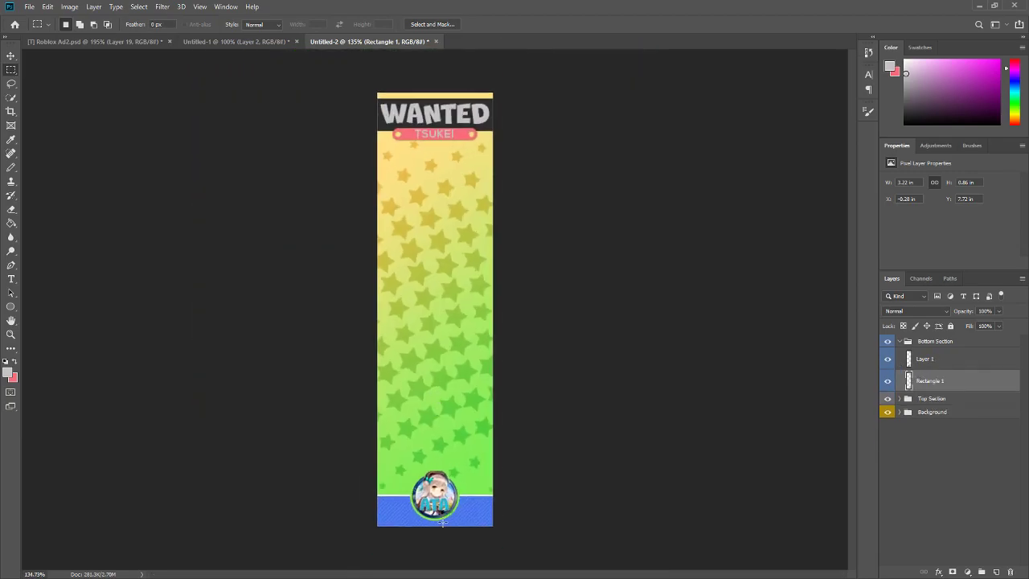
# Collapse the Bottom Section group and add a new layer above it
pyautogui.scroll(-2, 428, 509)
pyautogui.scroll(3, 438, 502)
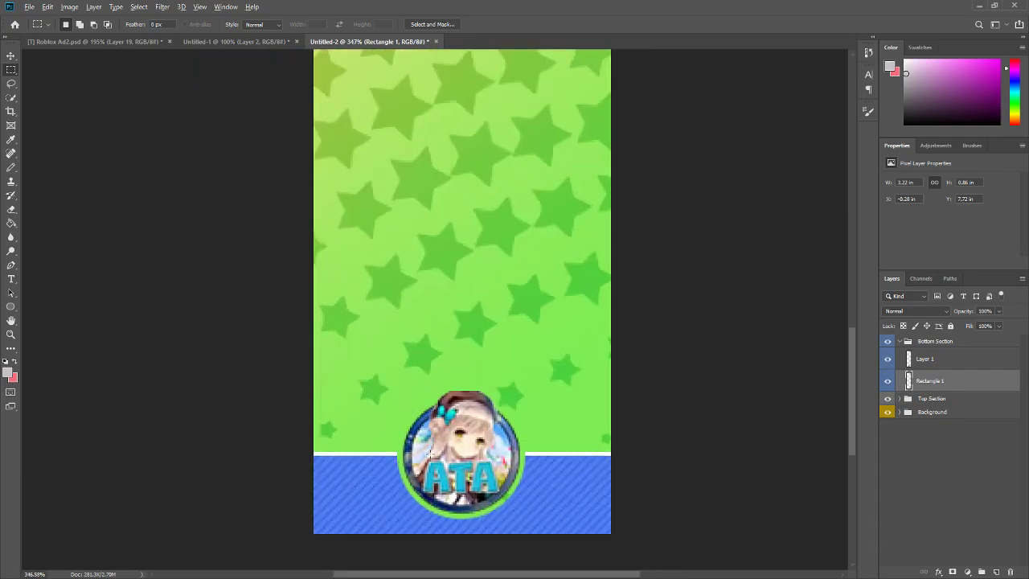
pyautogui.scroll(-5, 431, 455)
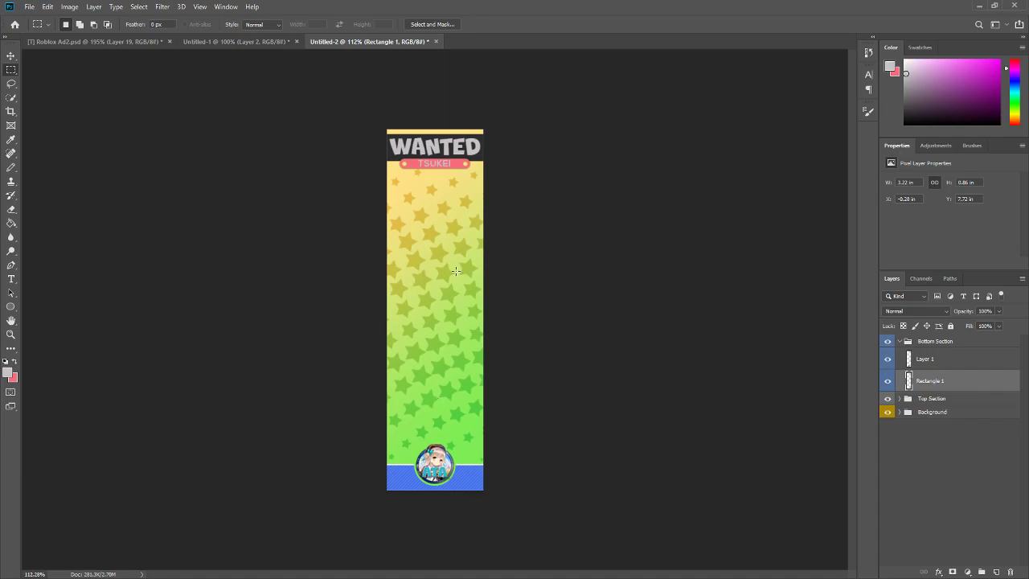
pyautogui.click(898, 341)
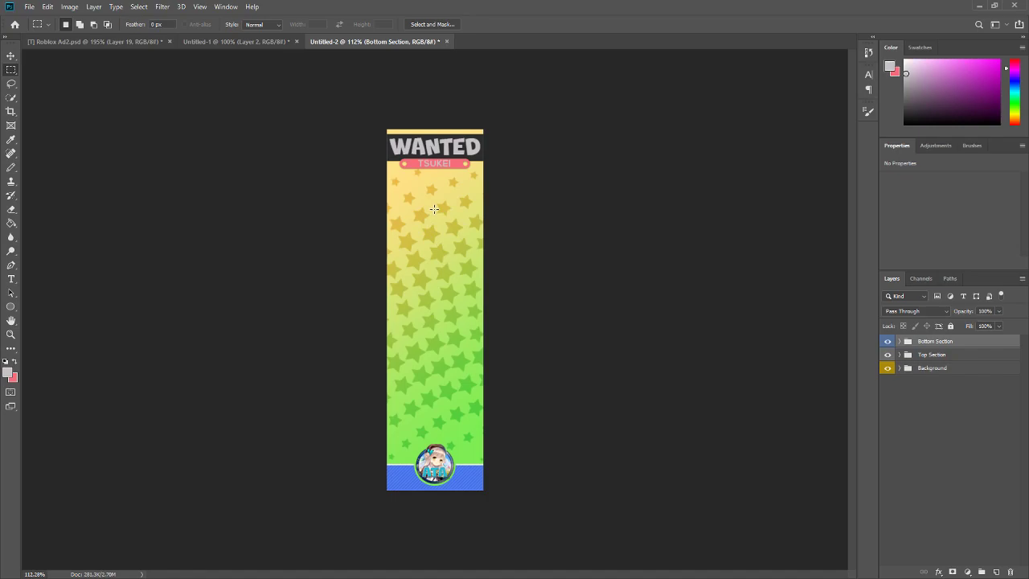
pyautogui.scroll(2, 433, 209)
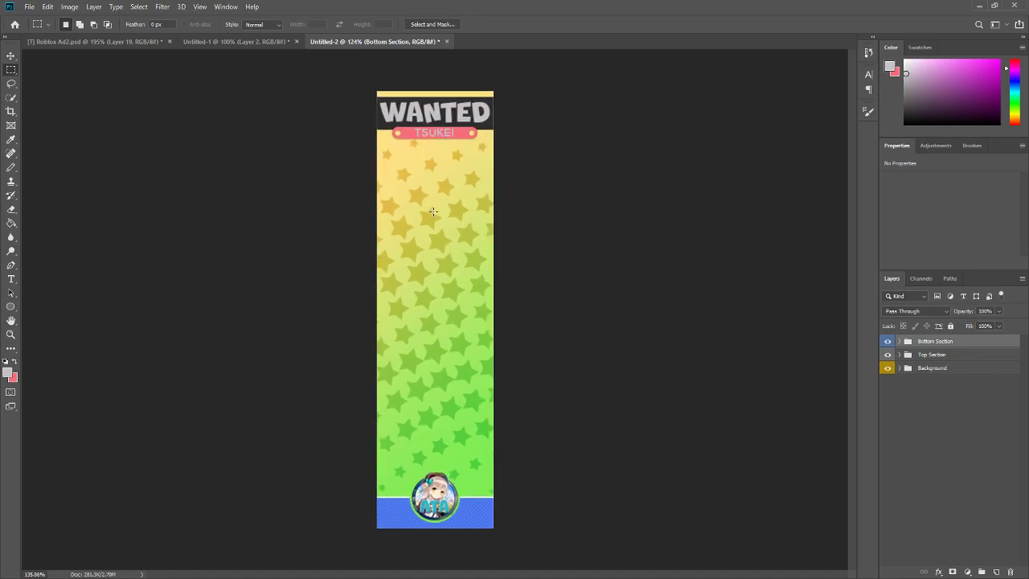
pyautogui.click(996, 571)
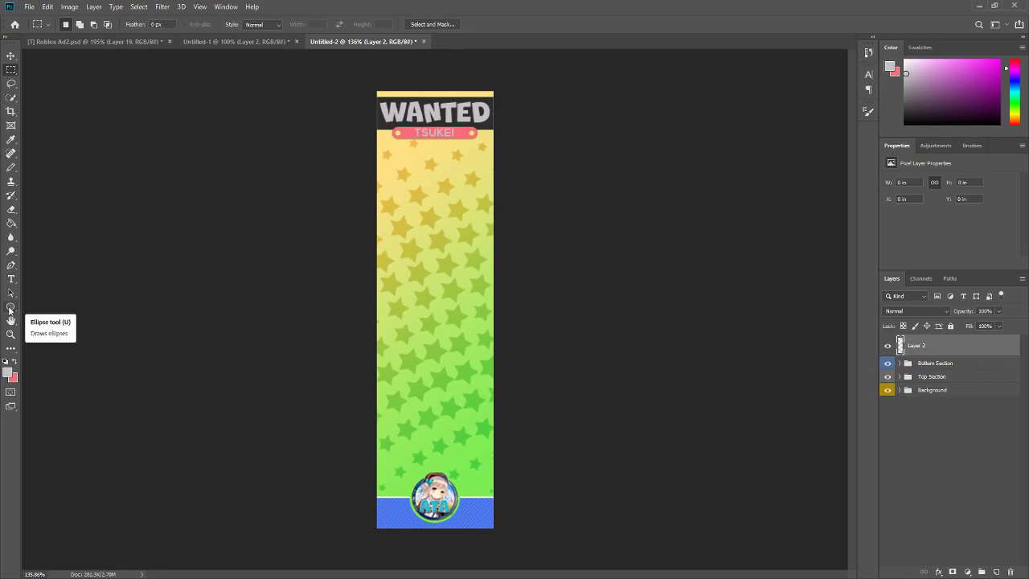
# Switch to the Rectangle tool and set the foreground colour to light grey #e5e5e5
pyautogui.click(7, 307)
pyautogui.rightClick(6, 307)
pyautogui.click(41, 307)
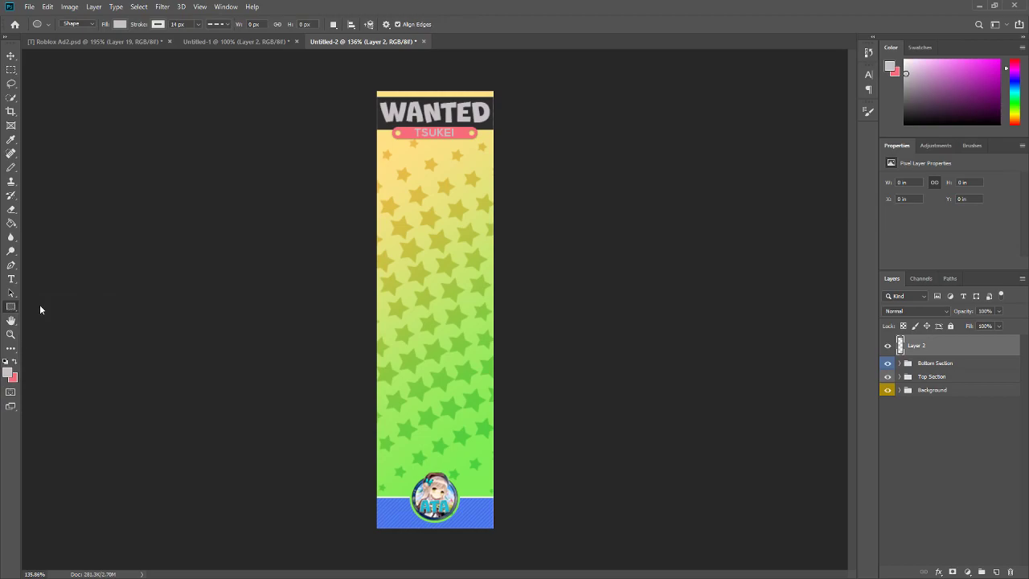
pyautogui.click(10, 371)
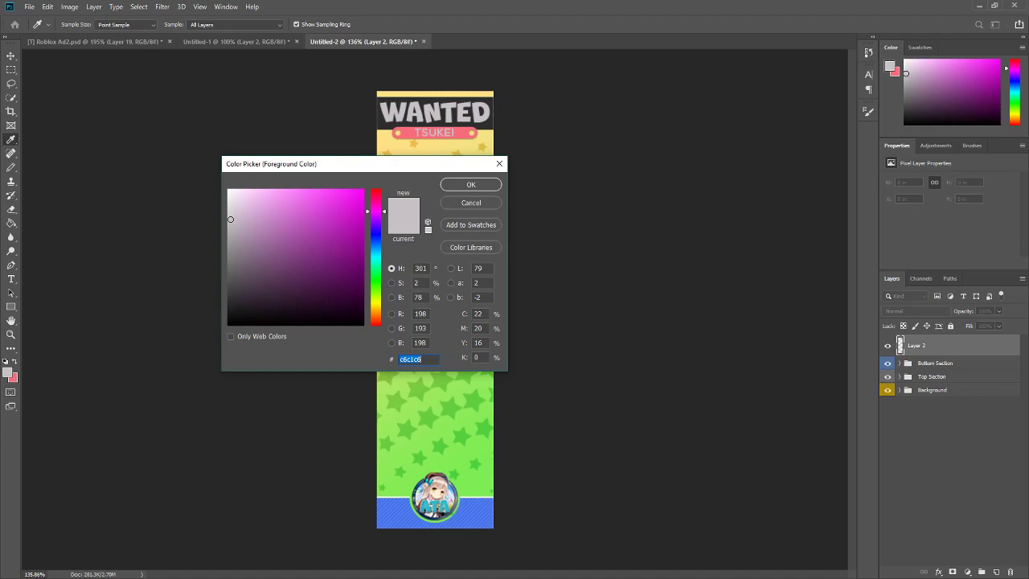
pyautogui.moveTo(232, 239); pyautogui.dragTo(227, 203)
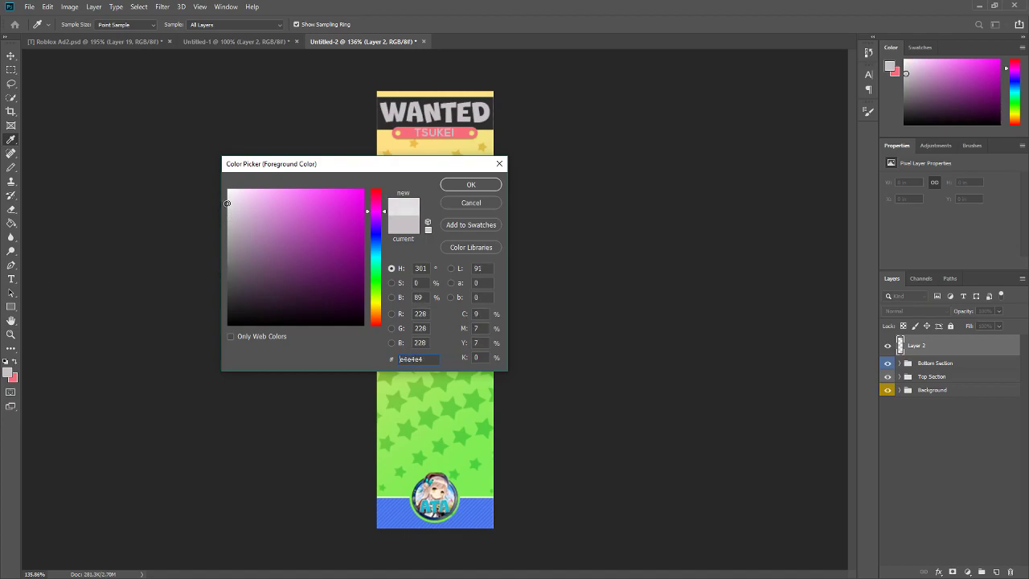
pyautogui.click(452, 185)
# Draw a light grey rectangle over the upper-middle star pattern and set its size to 104 x 116 px
pyautogui.scroll(11, 435, 186)
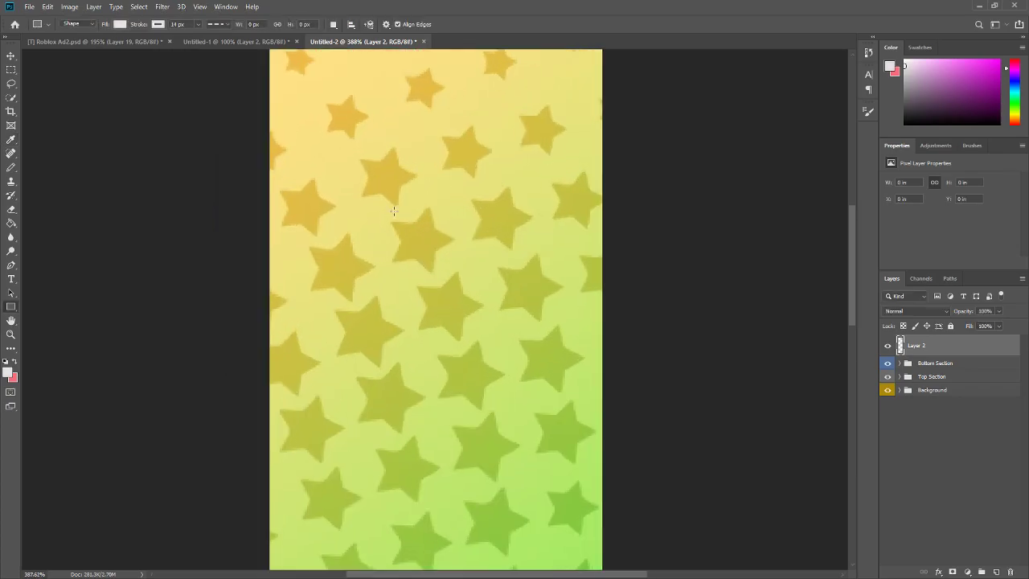
pyautogui.scroll(-6, 426, 217)
pyautogui.scroll(4, 451, 212)
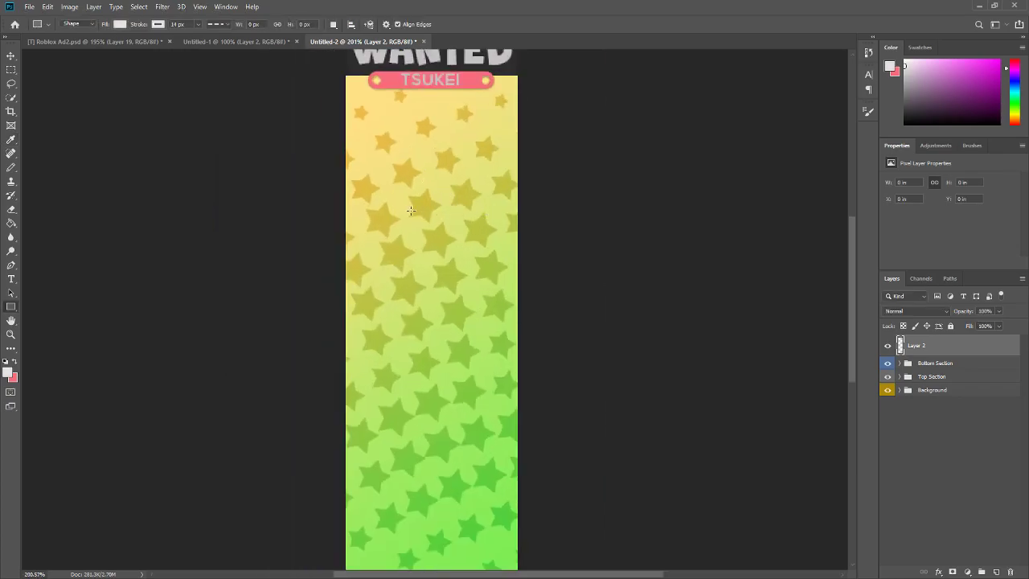
pyautogui.scroll(-5, 441, 204)
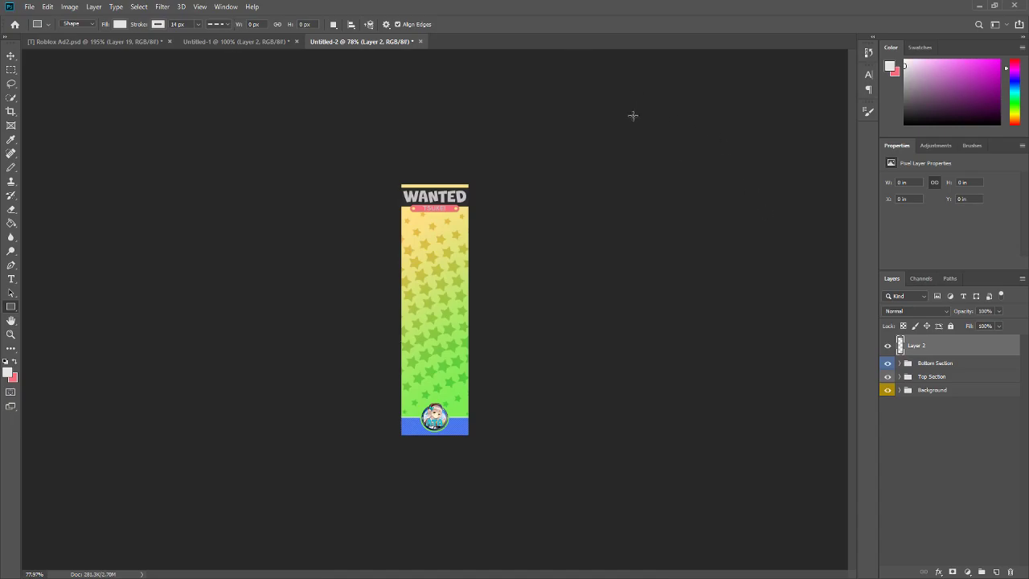
pyautogui.scroll(5, 442, 233)
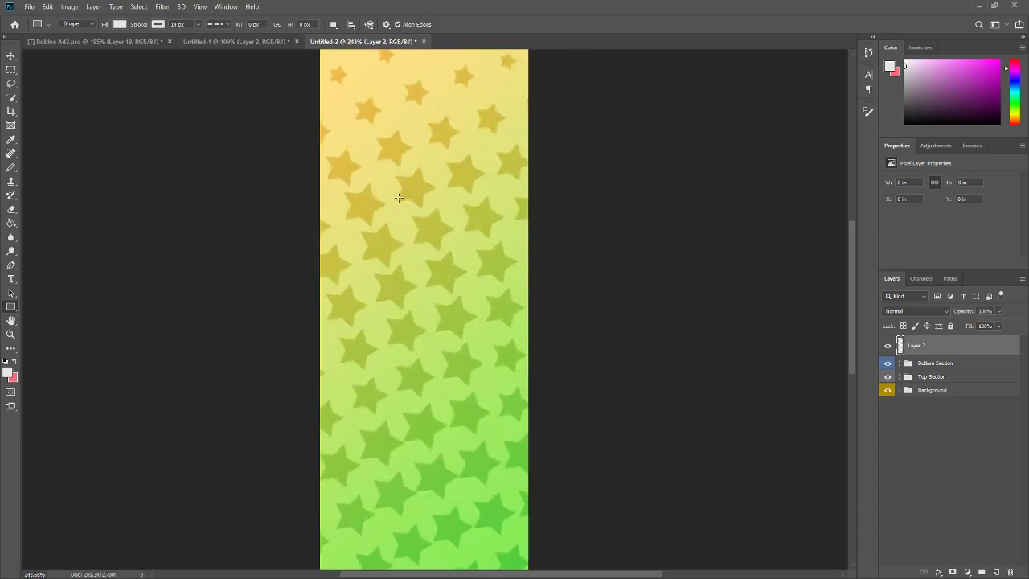
pyautogui.scroll(2, 400, 192)
pyautogui.moveTo(384, 169); pyautogui.dragTo(515, 363)
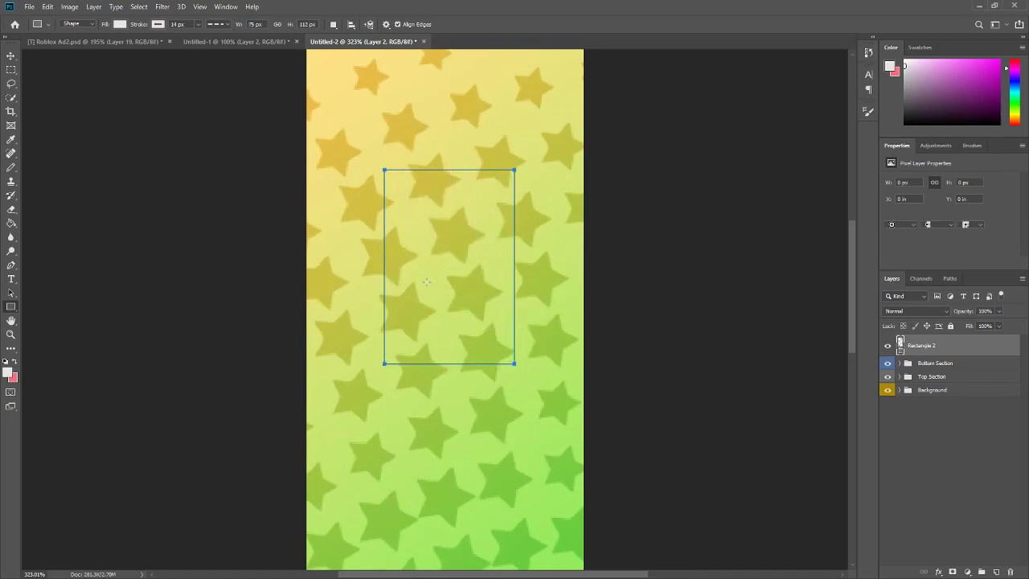
pyautogui.click(260, 22)
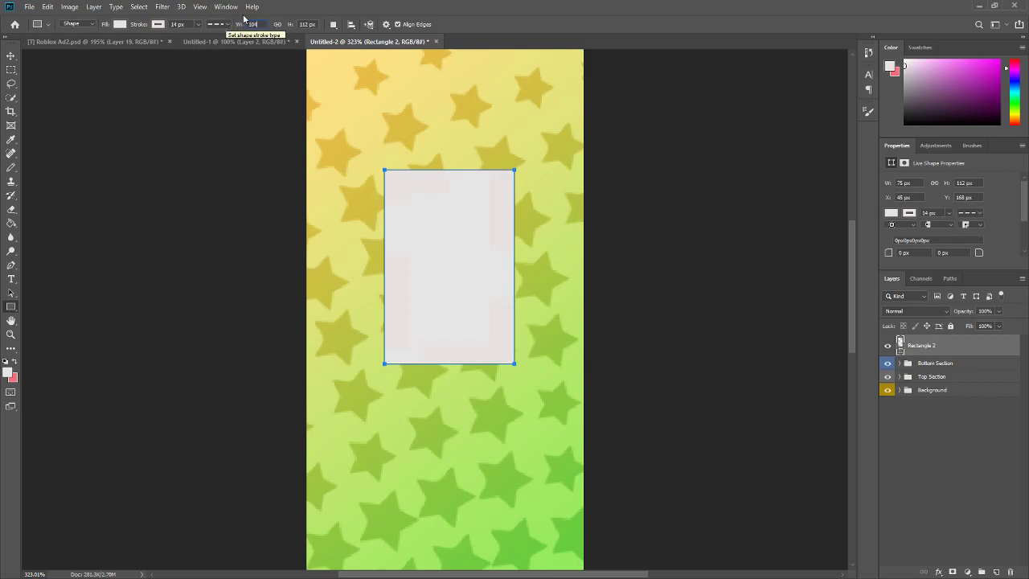
pyautogui.press('Tab')
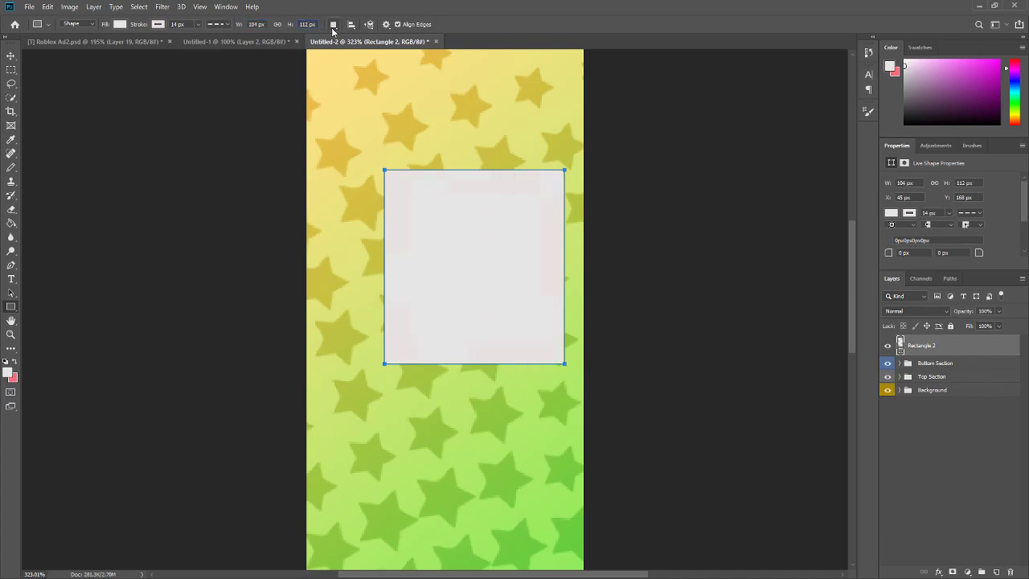
pyautogui.write('116')
pyautogui.press('Return')
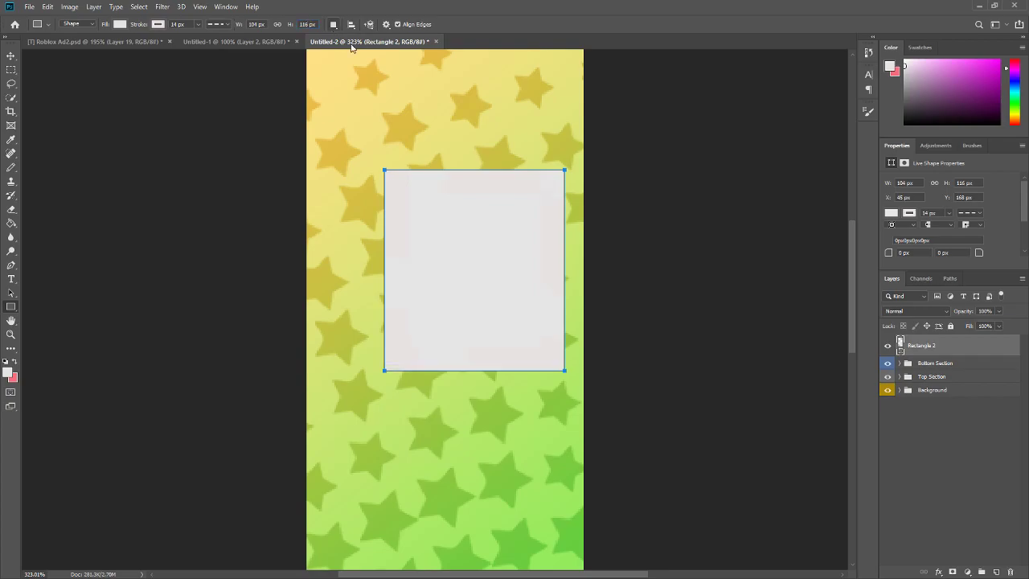
# Remove the grey rectangle's stroke and centre it horizontally on the banner at X 28 px, Y 177 px
pyautogui.click(158, 24)
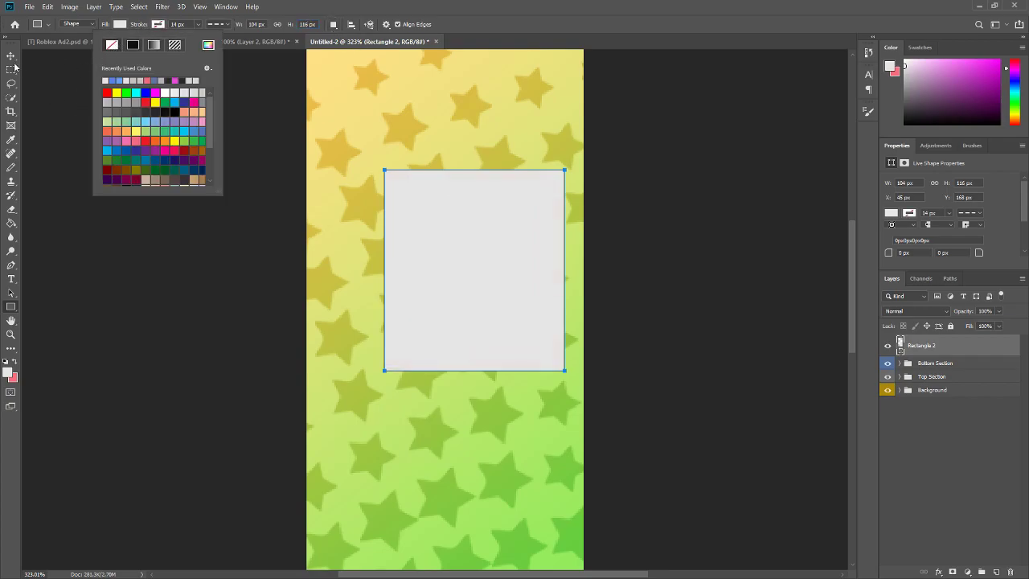
pyautogui.press('v')
pyautogui.moveTo(435, 246); pyautogui.dragTo(455, 268)
# Group the grey rectangle's layer, name the group "Wanted Sign" and give it a red colour label
pyautogui.hotkey('ctrl', 'g')
pyautogui.doubleClick(929, 340)
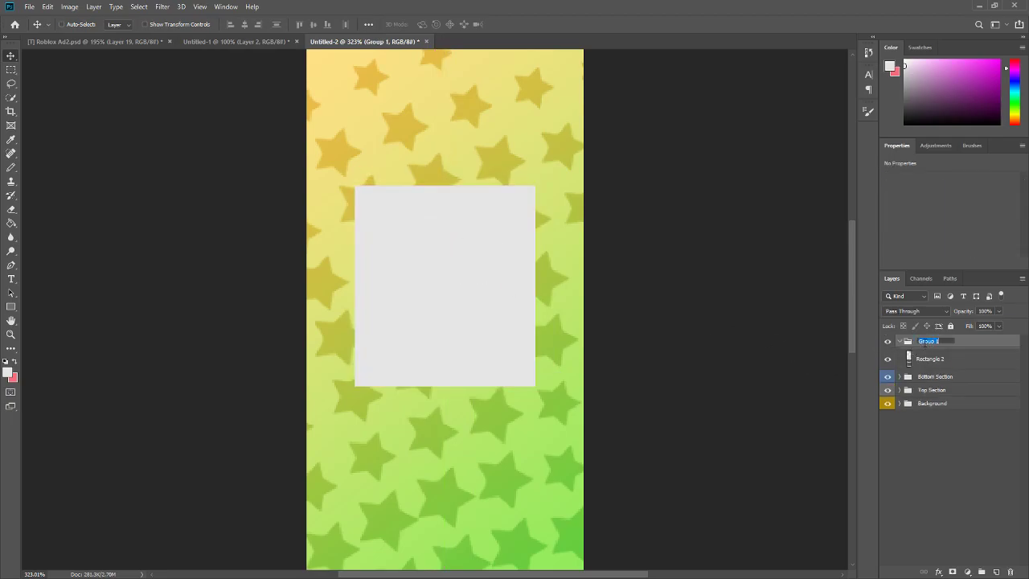
pyautogui.write('Wanted Sign')
pyautogui.press('Return')
pyautogui.rightClick(890, 346)
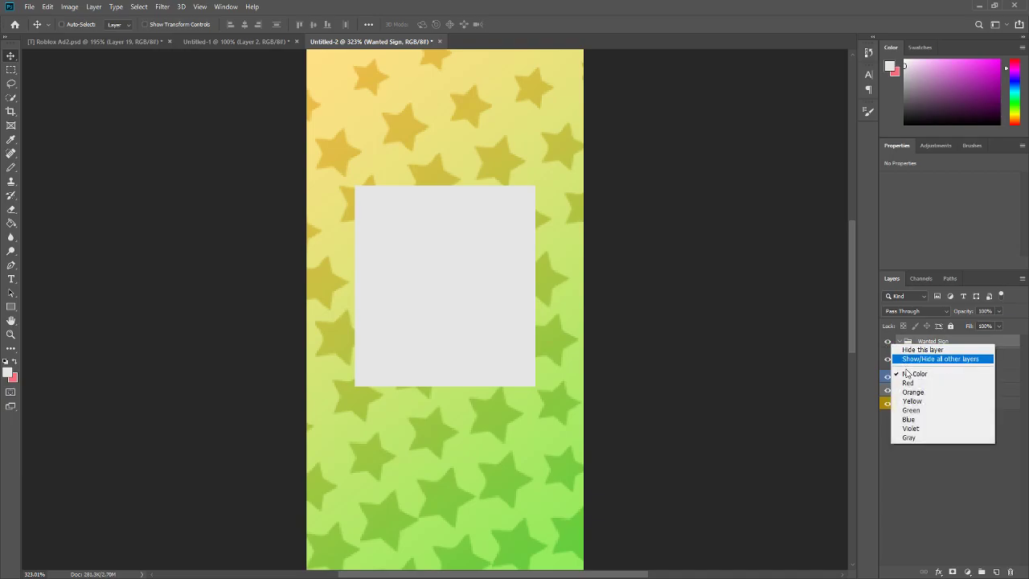
pyautogui.click(924, 388)
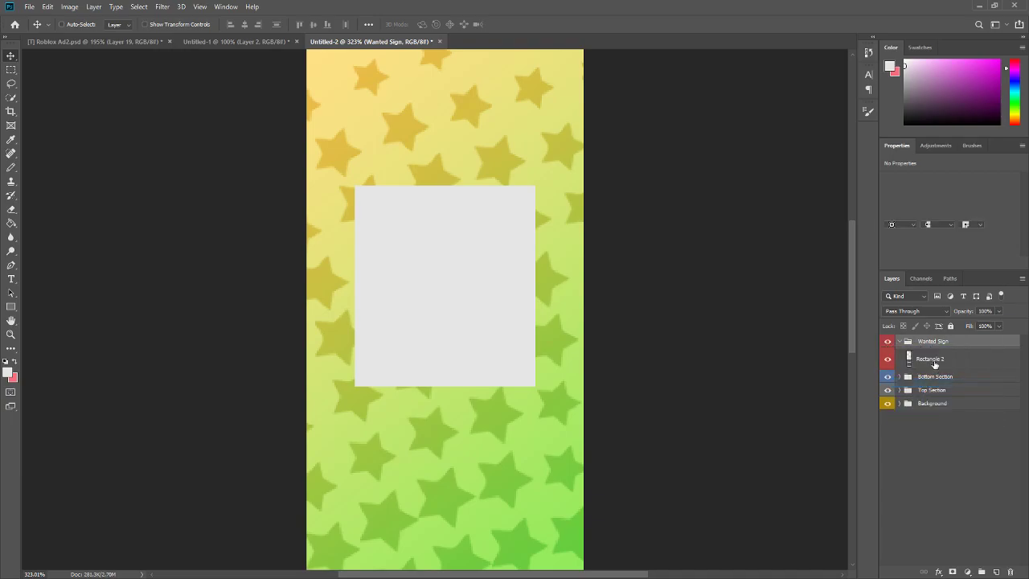
# Select the Rectangle 2 layer and change the foreground colour to bright green for the next rectangle
pyautogui.click(930, 359)
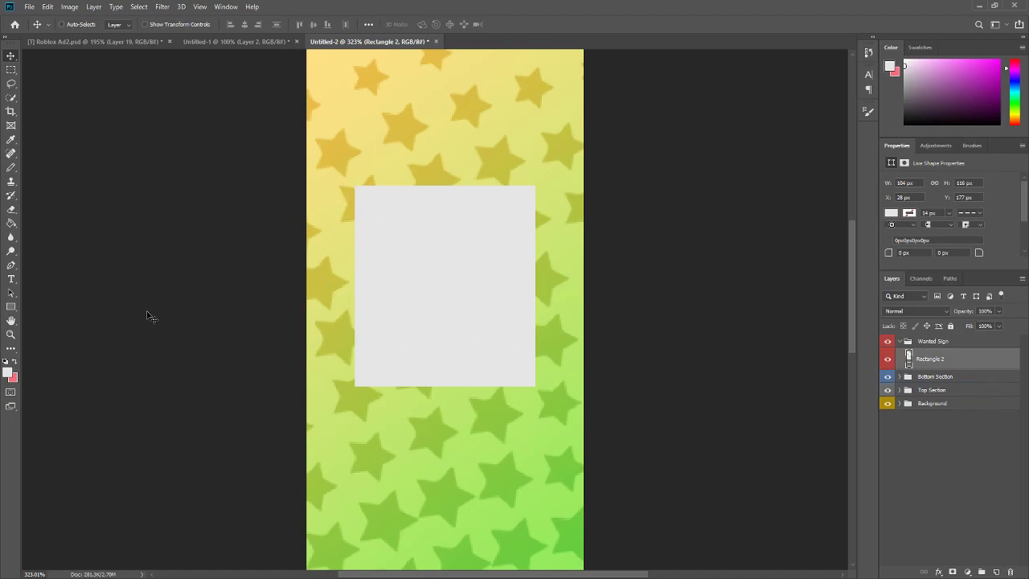
pyautogui.click(11, 307)
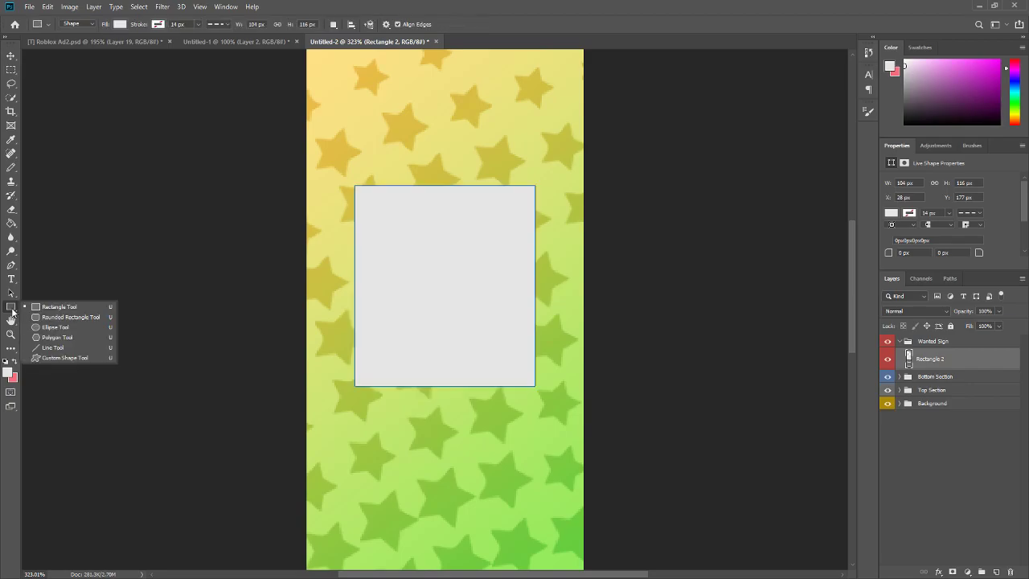
pyautogui.click(15, 363)
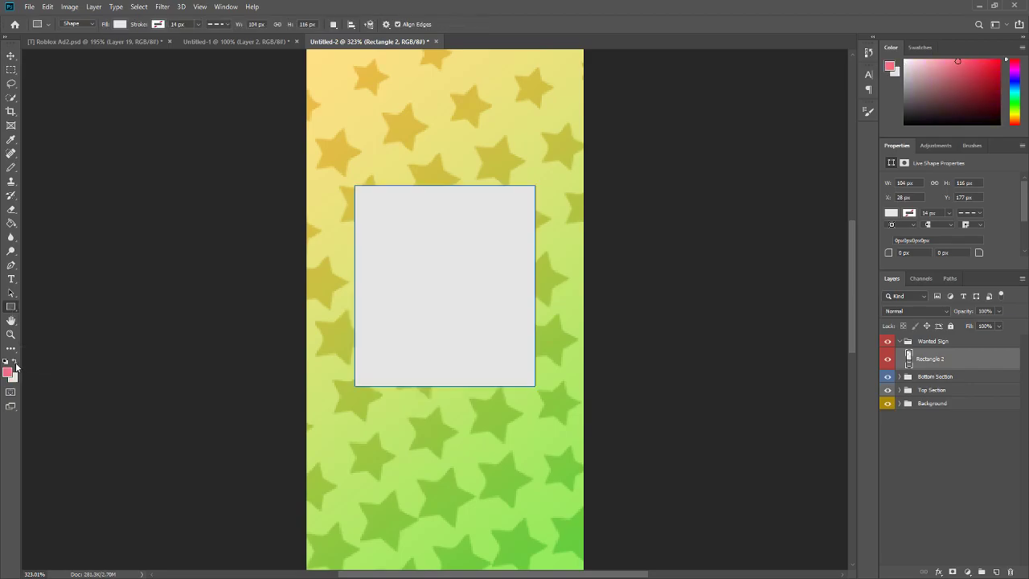
pyautogui.click(14, 363)
pyautogui.click(9, 369)
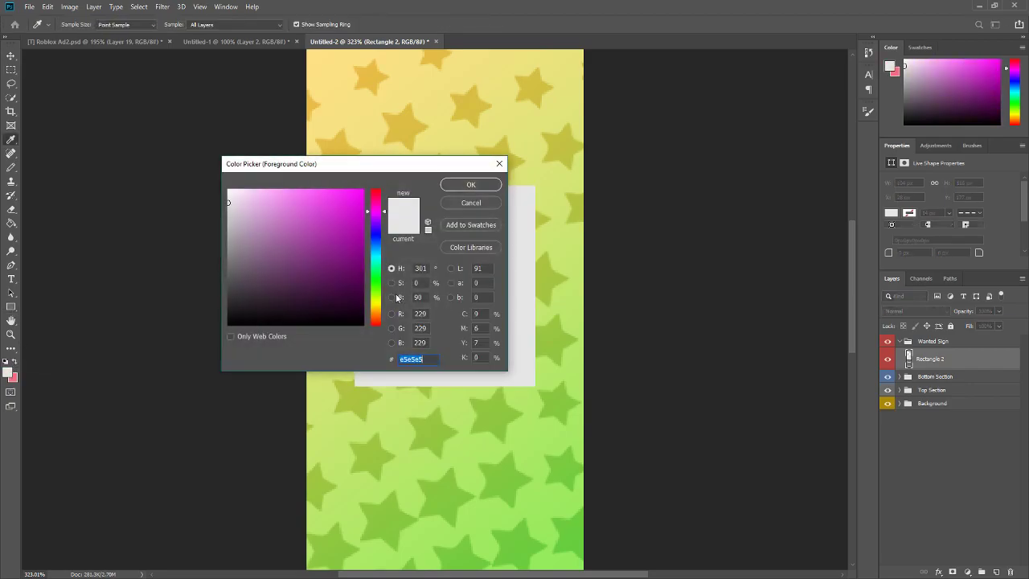
pyautogui.moveTo(378, 233); pyautogui.dragTo(378, 286)
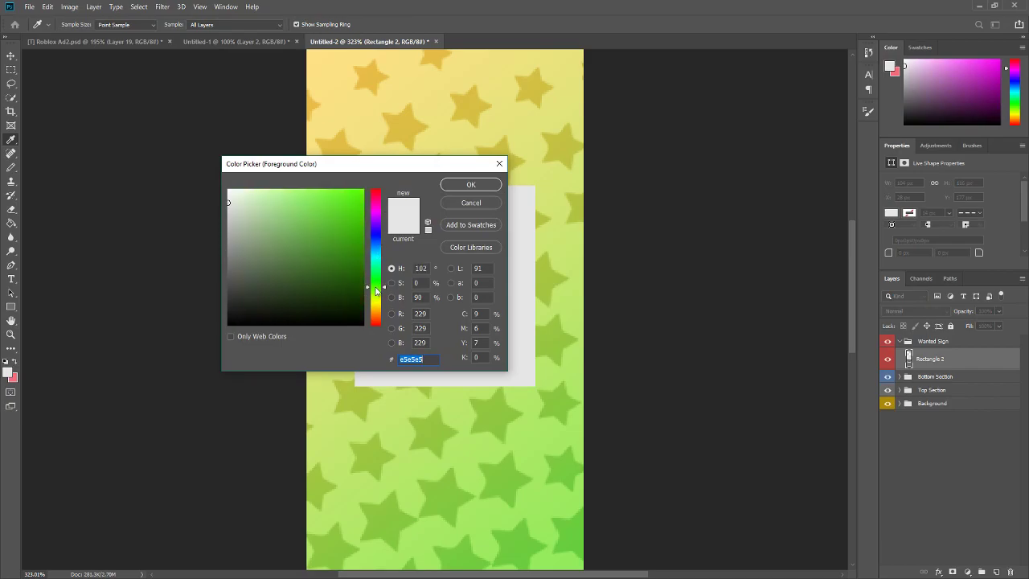
pyautogui.click(352, 213)
pyautogui.click(471, 184)
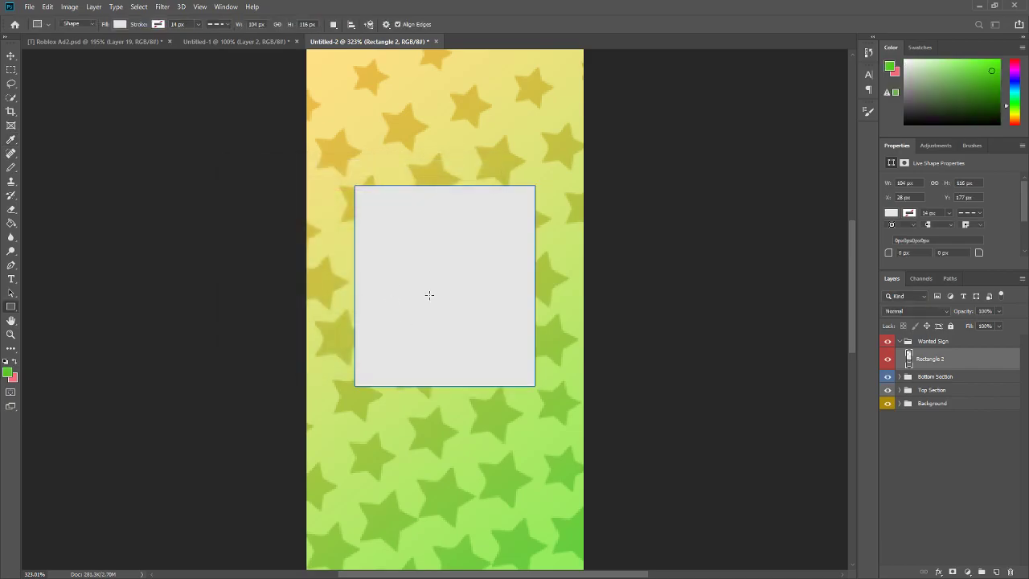
# Draw a green rectangle of about 85 x 83 px on a new layer inside the grey sign and remove its stroke
pyautogui.click(997, 571)
pyautogui.moveTo(371, 232); pyautogui.dragTo(517, 375)
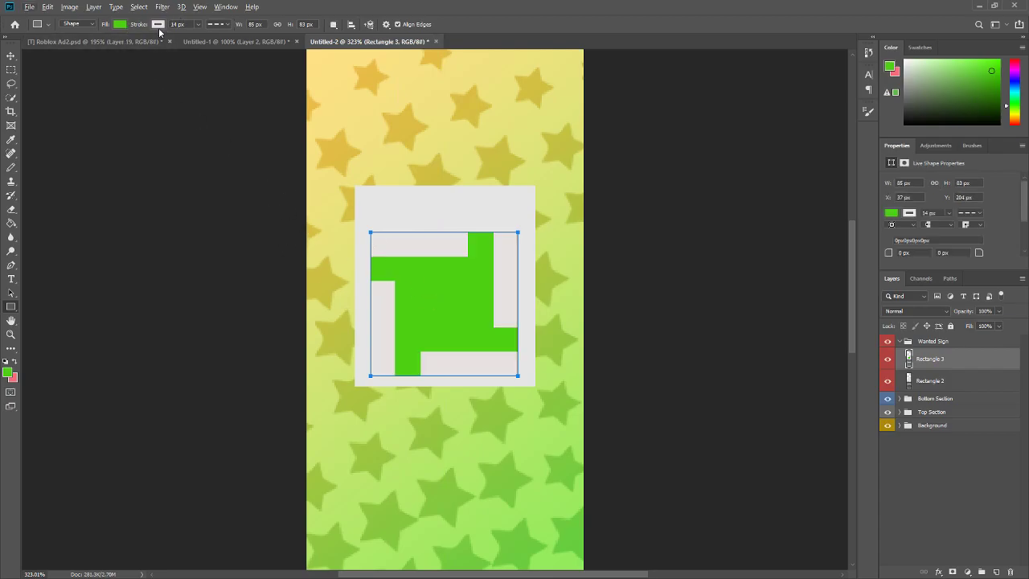
pyautogui.click(158, 25)
pyautogui.click(105, 41)
pyautogui.click(12, 56)
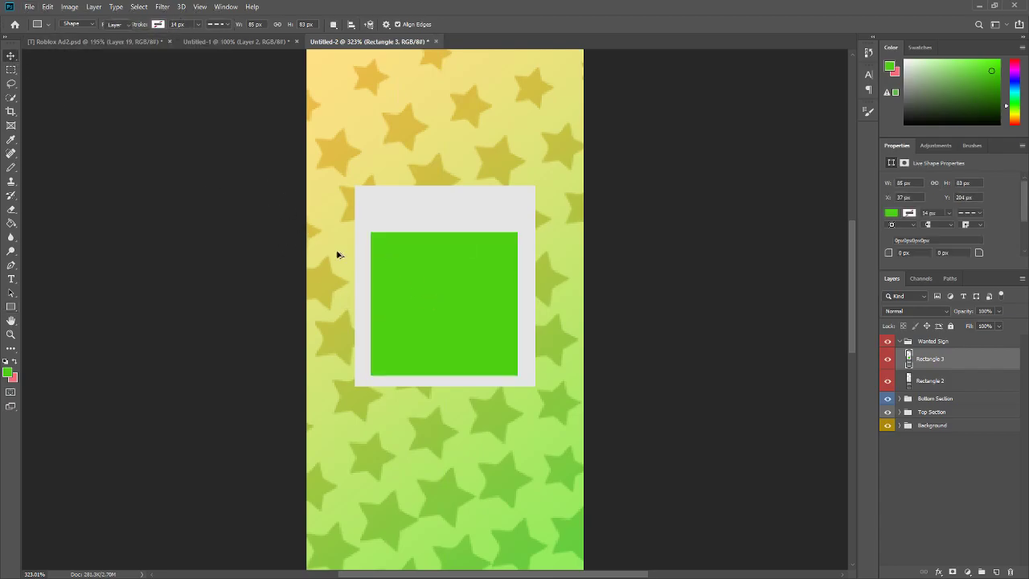
# Stretch the green rectangle to 112.94% width and 103.61% height, leaving narrow grey margins at the sides and lower edge
pyautogui.scroll(3, 406, 287)
pyautogui.hotkey('ctrl', 't')
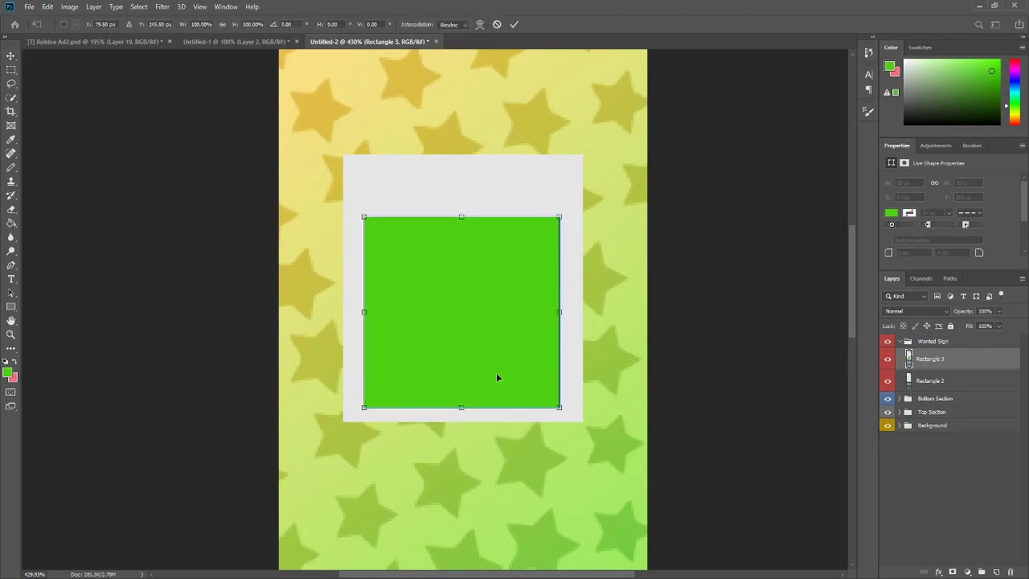
pyautogui.scroll(3, 453, 356)
pyautogui.moveTo(311, 287); pyautogui.dragTo(291, 287)
pyautogui.moveTo(627, 287); pyautogui.dragTo(649, 292)
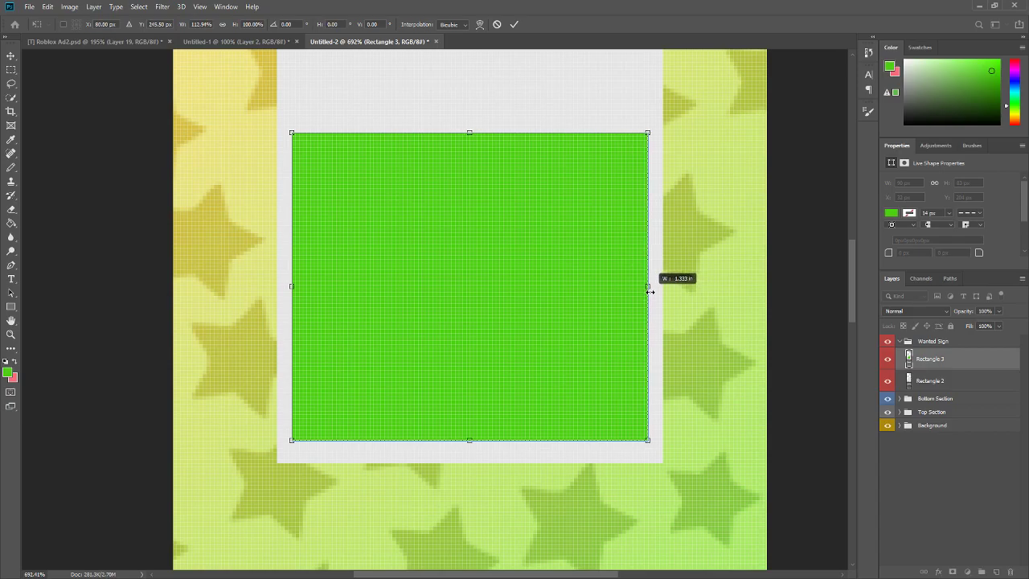
pyautogui.moveTo(469, 439); pyautogui.dragTo(471, 448)
pyautogui.scroll(6, 292, 285)
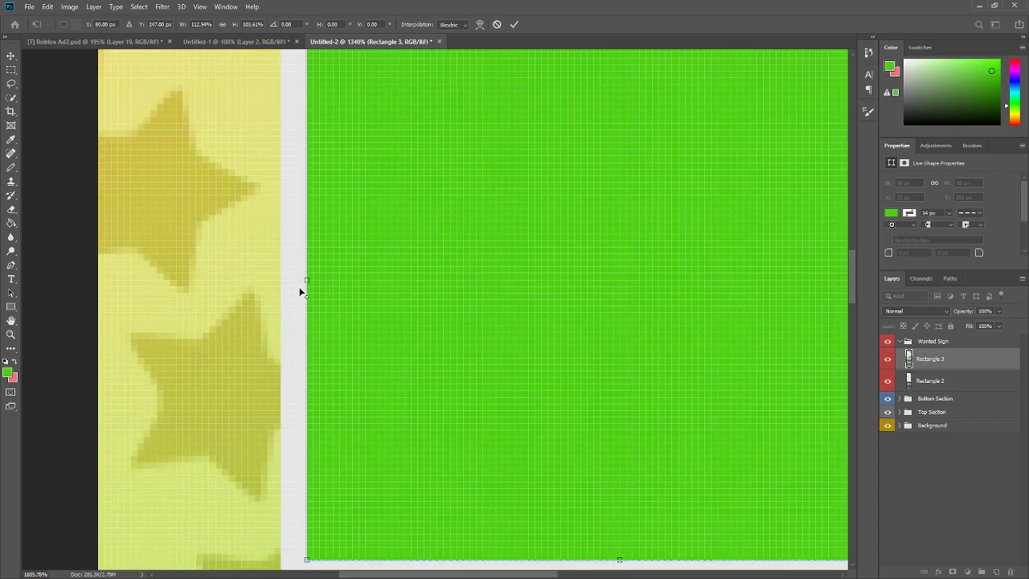
# Widen the green rectangle at both sides to 115.29% so it leaves narrow equal margins inside the light grey frame
pyautogui.moveTo(294, 285); pyautogui.dragTo(300, 273)
pyautogui.scroll(-4, 493, 328)
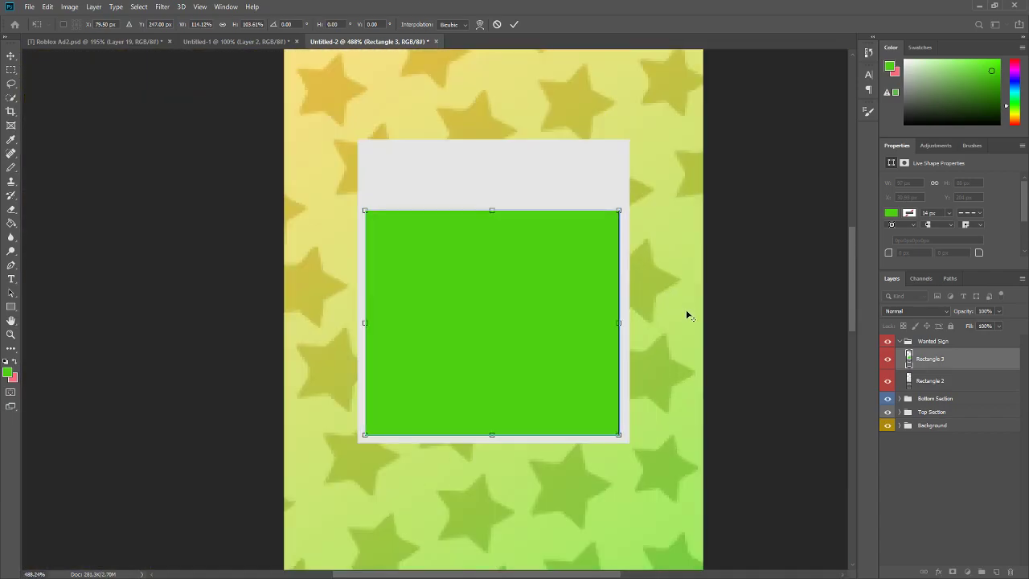
pyautogui.scroll(5, 627, 308)
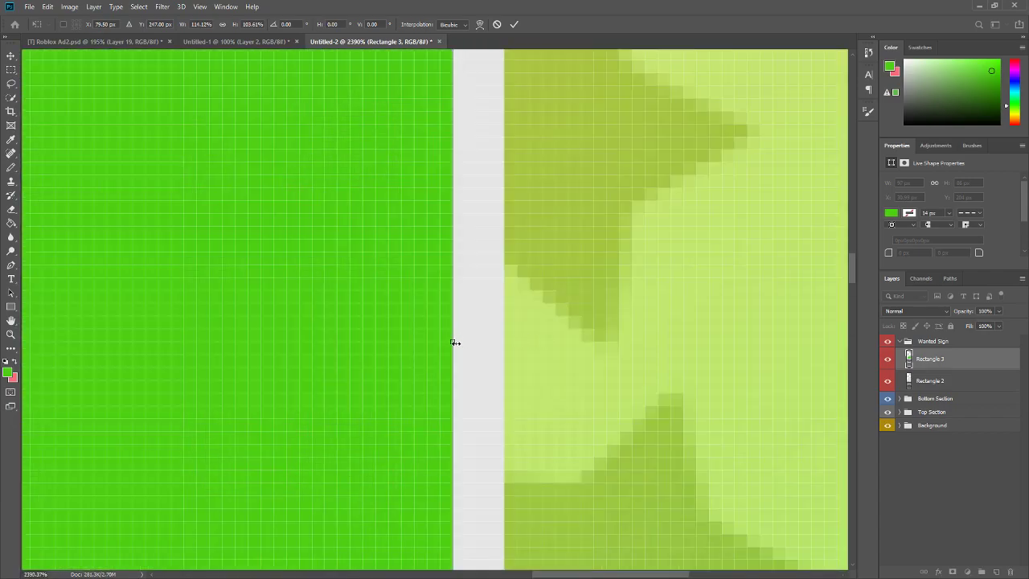
pyautogui.moveTo(455, 342); pyautogui.dragTo(463, 340)
pyautogui.scroll(-7, 488, 340)
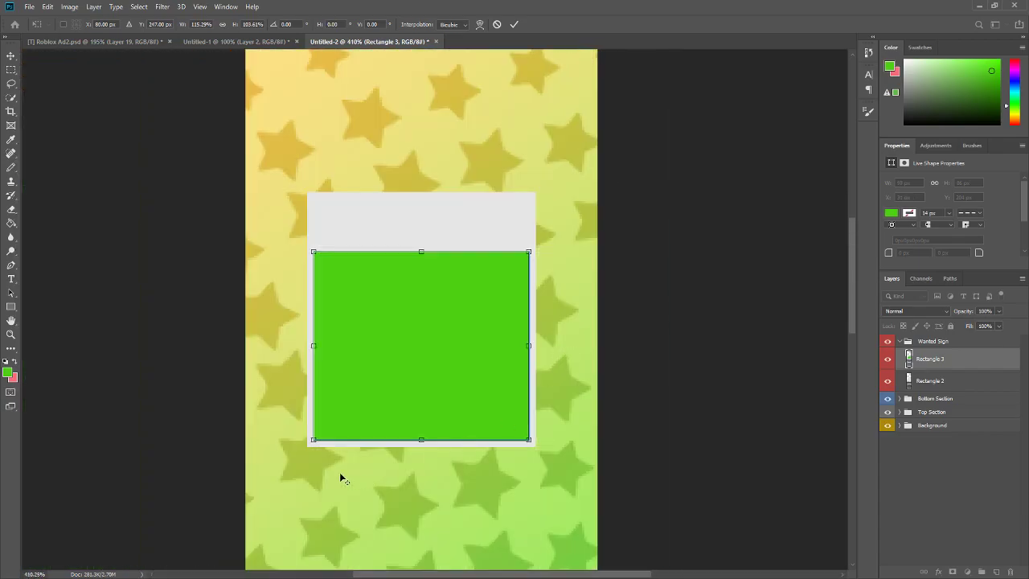
# Raise the green rectangle's upper edge slightly to a height of 89 px and apply the transform
pyautogui.scroll(6, 362, 472)
pyautogui.scroll(-9, 367, 329)
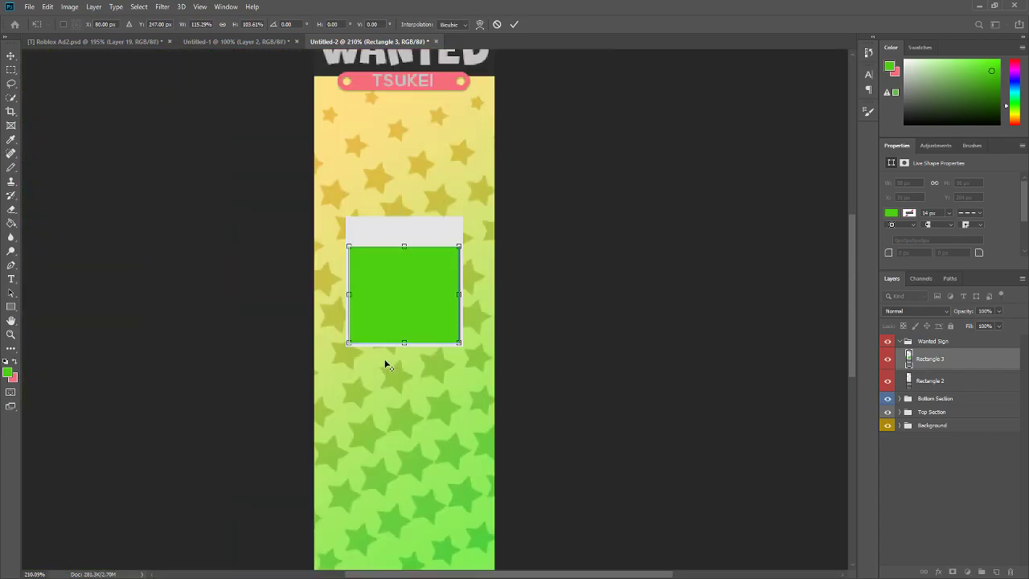
pyautogui.scroll(2, 428, 216)
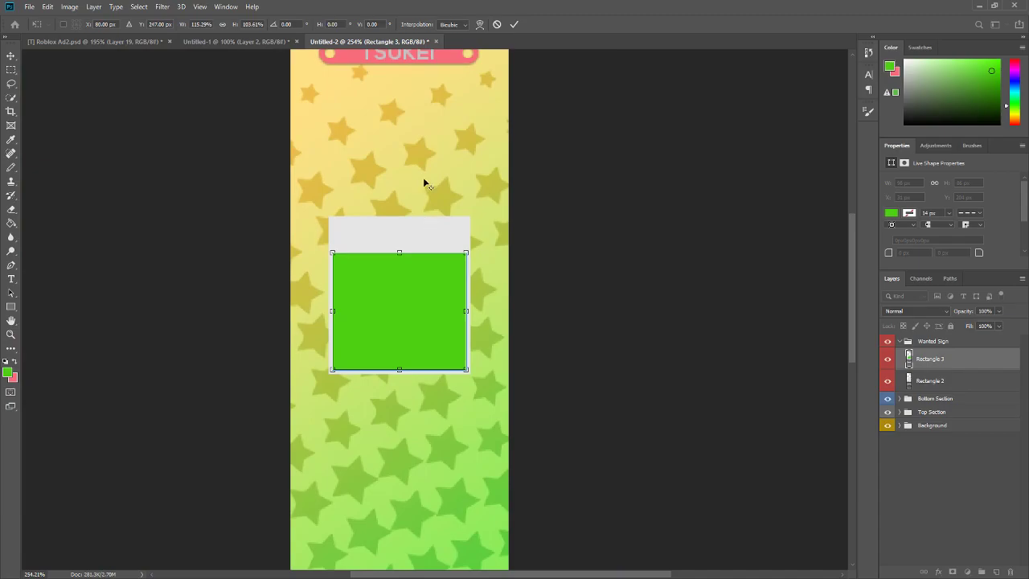
pyautogui.scroll(5, 415, 199)
pyautogui.moveTo(385, 325); pyautogui.dragTo(386, 316)
pyautogui.click(513, 27)
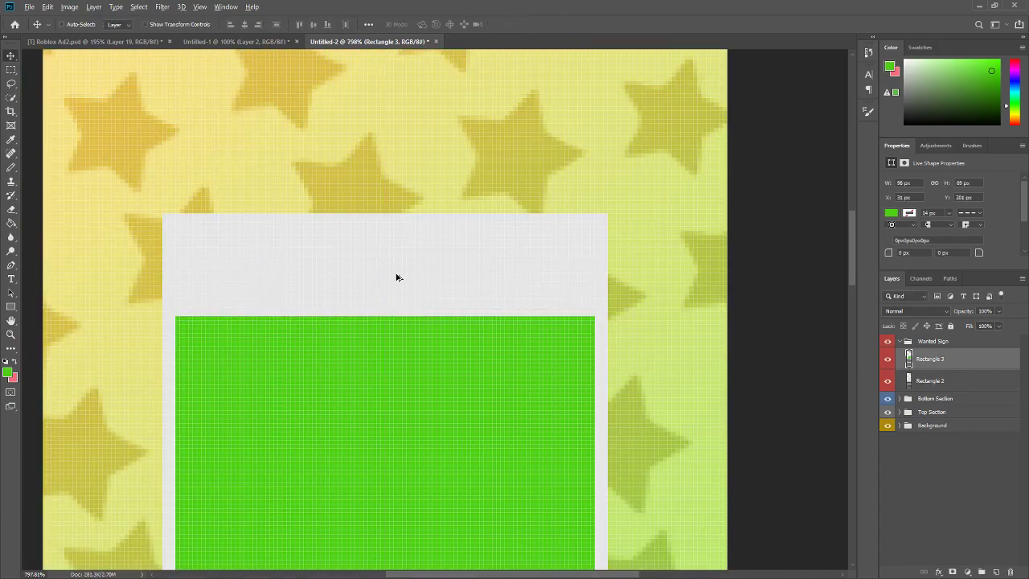
# Add a Bevel & Emboss layer style to the green rectangle, Rectangle 3, with a size of 4 px
pyautogui.scroll(-6, 397, 278)
pyautogui.scroll(3, 425, 278)
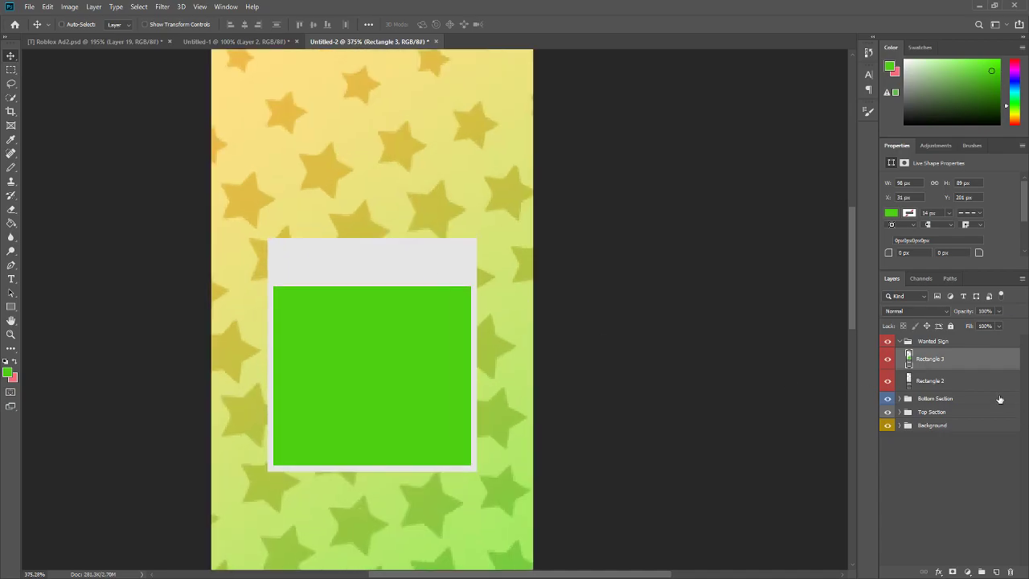
pyautogui.rightClick(958, 363)
pyautogui.press('Escape')
pyautogui.click(526, 328)
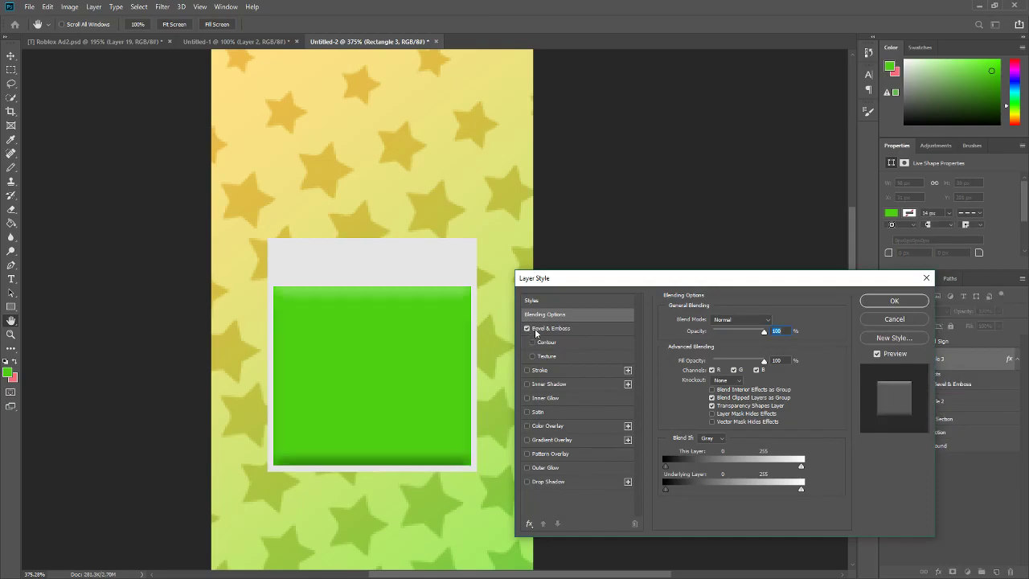
pyautogui.click(769, 364)
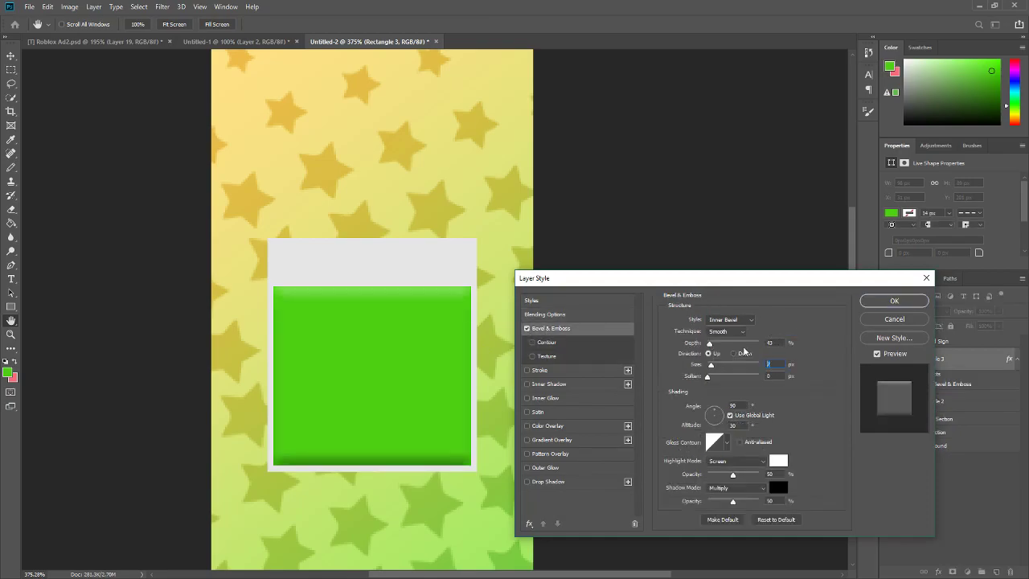
pyautogui.write('4')
pyautogui.click(912, 302)
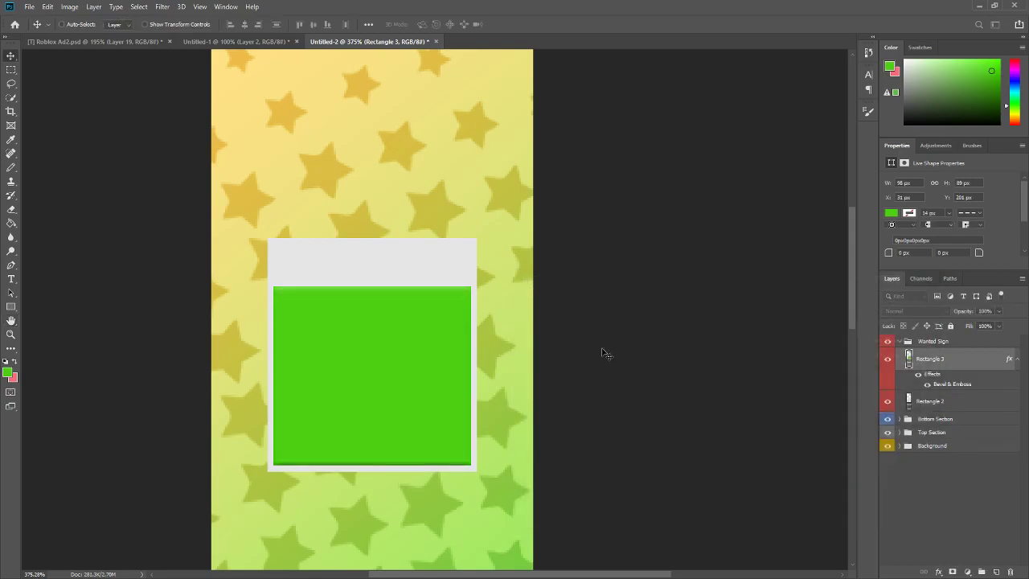
# Rename the Rectangle 3 layer as Overlay
pyautogui.scroll(-4, 466, 361)
pyautogui.scroll(3, 466, 361)
pyautogui.doubleClick(938, 362)
pyautogui.write('Grerlay')
pyautogui.press('Return')
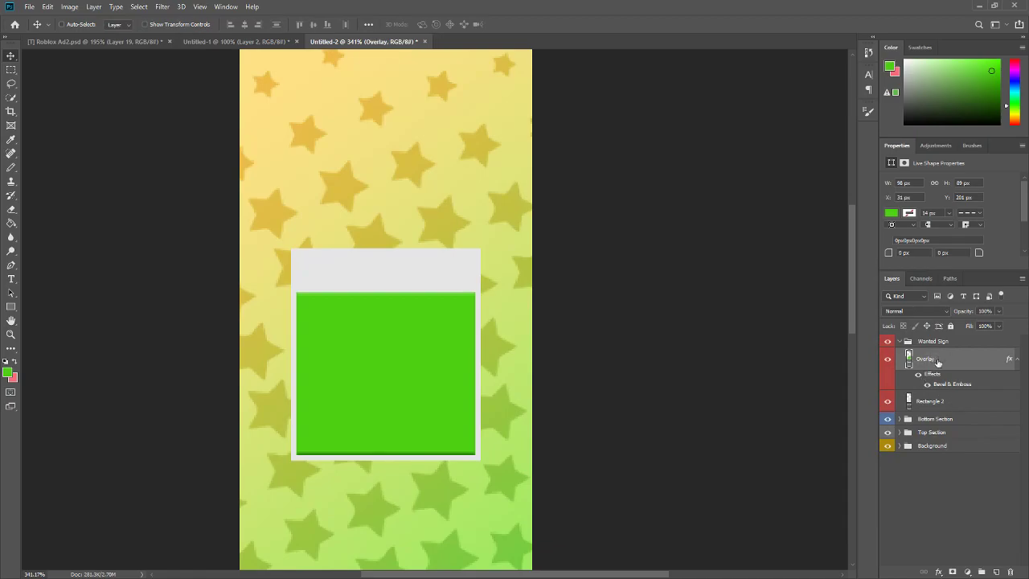
# Copy the fox-mask artwork, Layer 15 in the Criminal Frames group of Roblox Ad2.psd, onto the green rectangle in Untitled-2
pyautogui.click(84, 41)
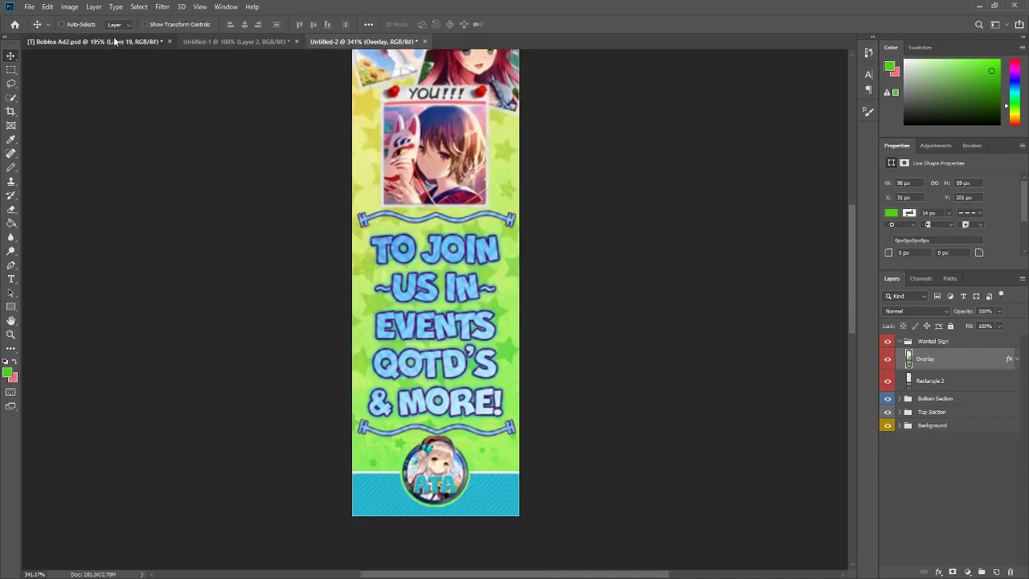
pyautogui.scroll(-5, 949, 482)
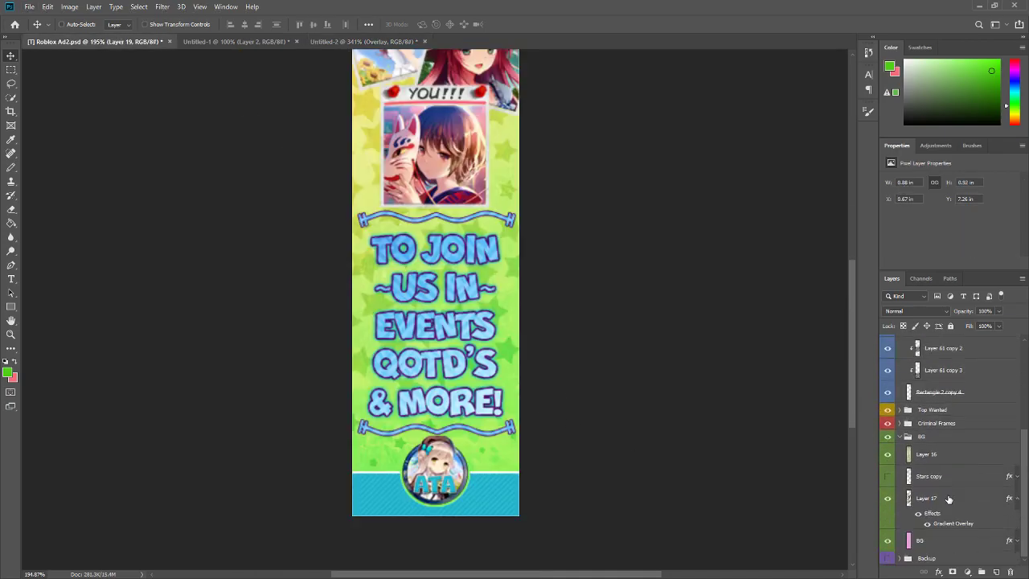
pyautogui.scroll(1, 905, 436)
pyautogui.click(898, 437)
pyautogui.scroll(-3, 953, 486)
pyautogui.click(941, 502)
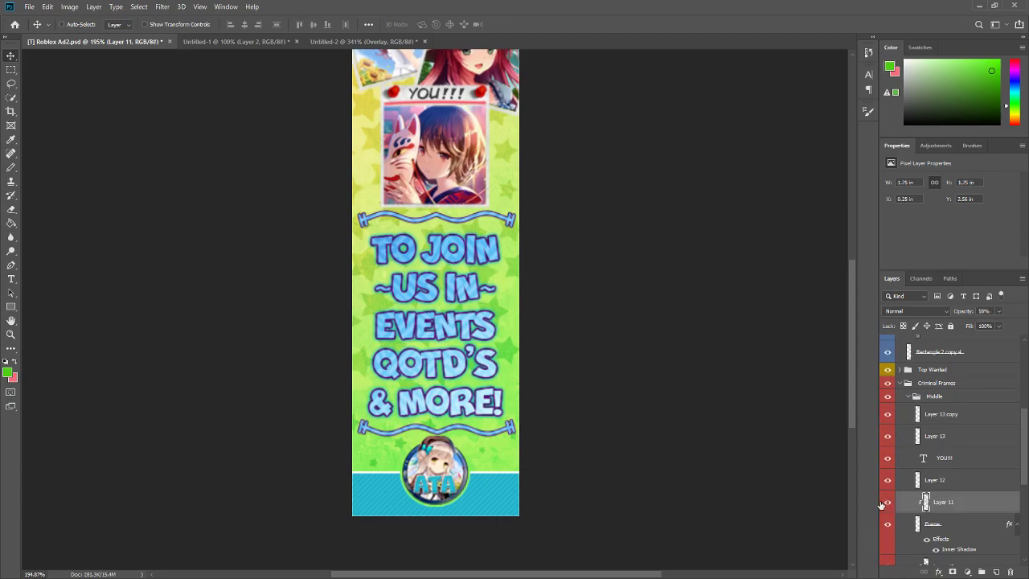
pyautogui.scroll(-3, 945, 515)
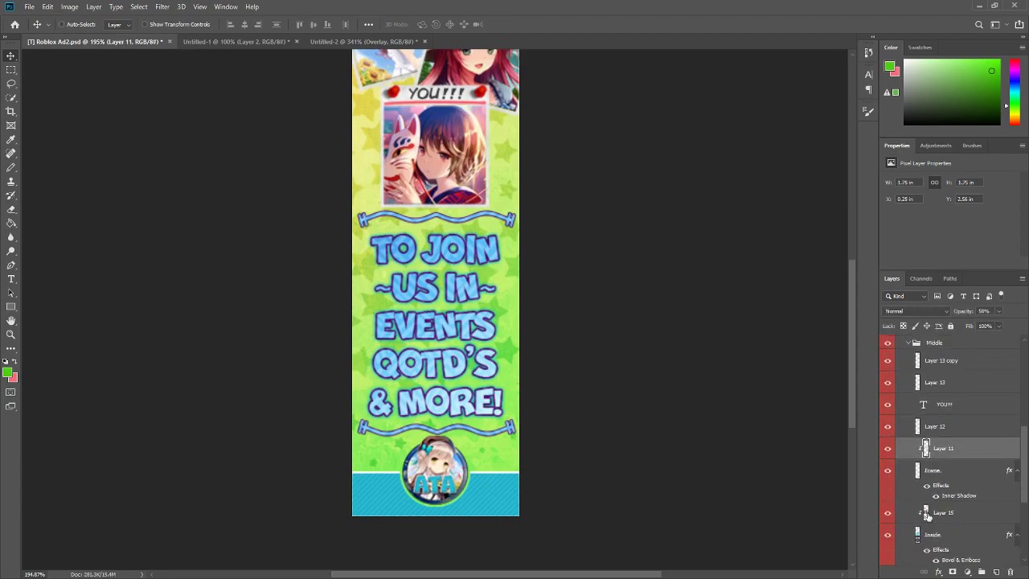
pyautogui.click(946, 515)
pyautogui.moveTo(946, 517); pyautogui.dragTo(375, 373)
# Clip the fox-mask artwork to the Overlay layer and shift it slightly down inside the frame
pyautogui.rightClick(941, 362)
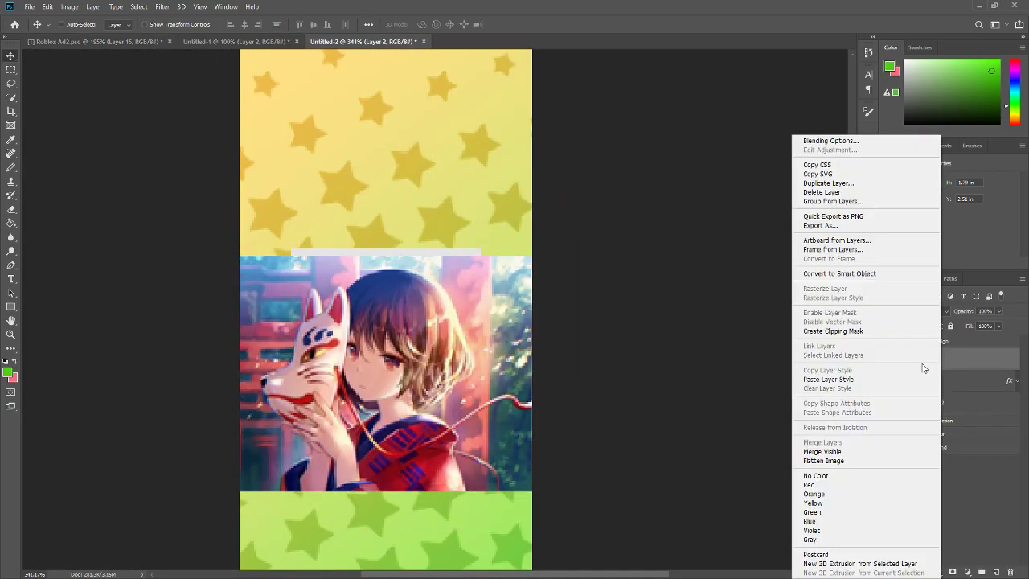
pyautogui.click(846, 332)
pyautogui.moveTo(418, 369); pyautogui.dragTo(413, 378)
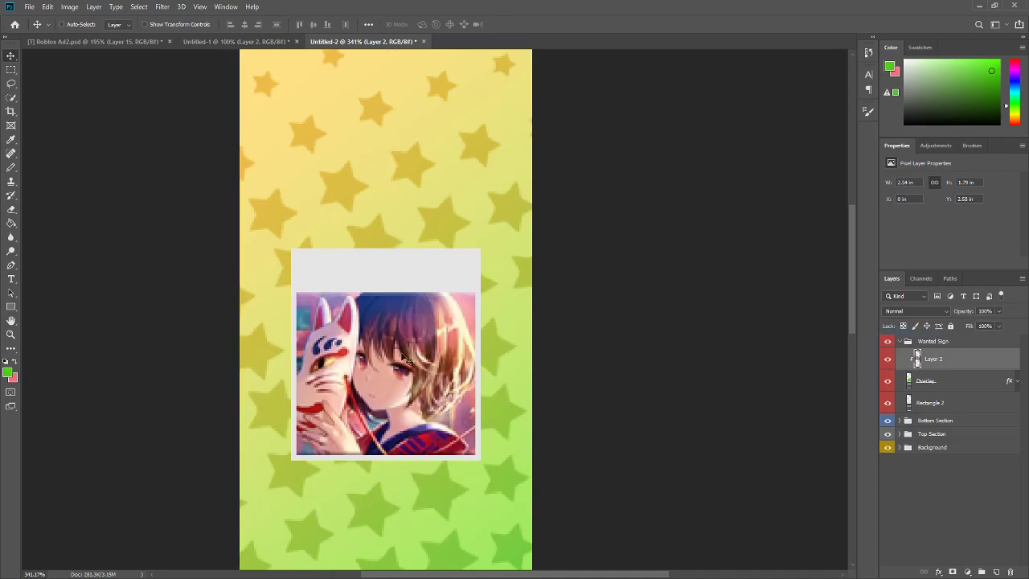
# Copy the Paper texture layer from Untitled-1 into Untitled-2, placing it over the light grey frame
pyautogui.scroll(-3, 384, 368)
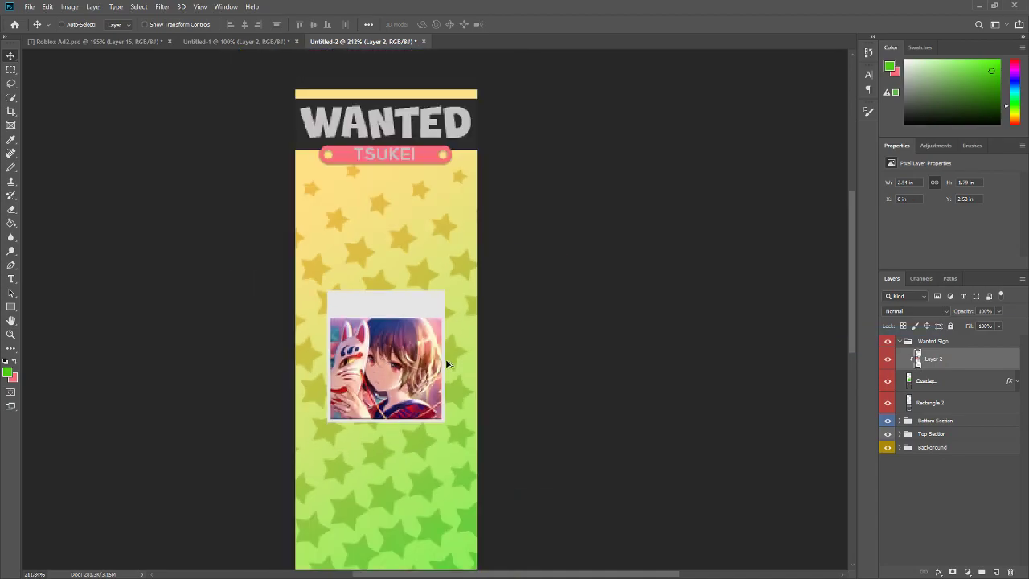
pyautogui.scroll(-1, 392, 377)
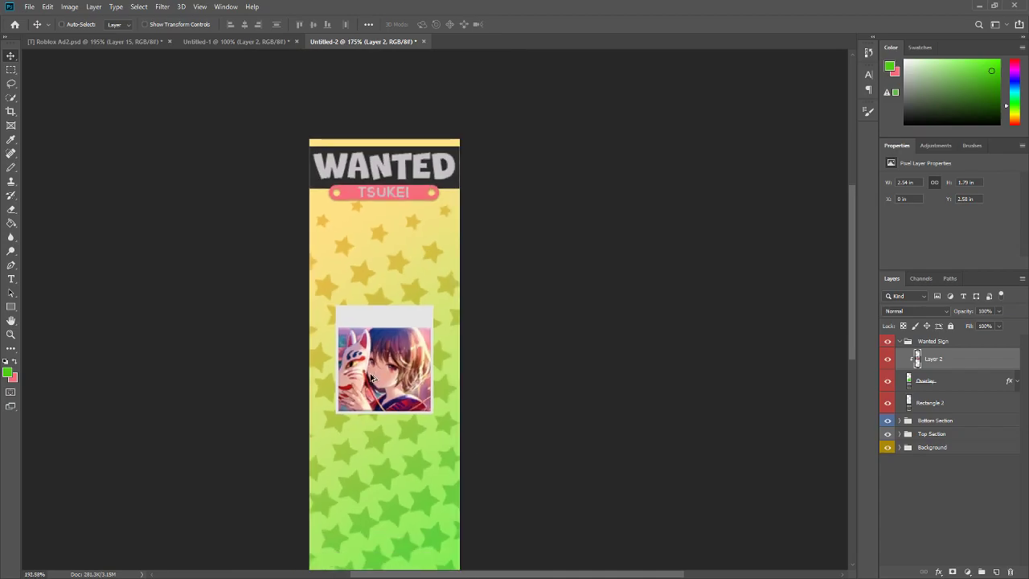
pyautogui.scroll(3, 377, 362)
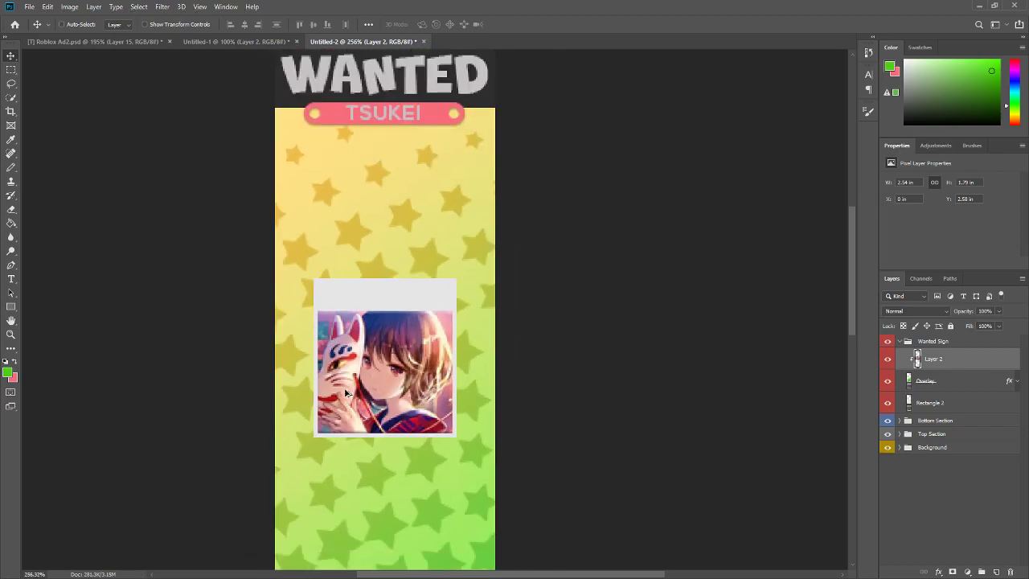
pyautogui.scroll(-2, 372, 291)
pyautogui.scroll(2, 372, 291)
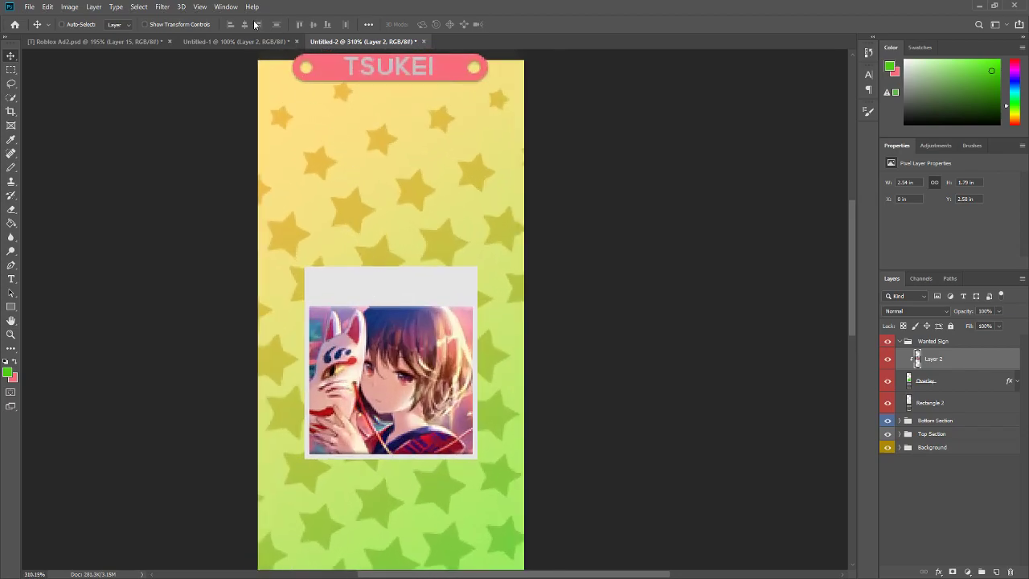
pyautogui.click(236, 40)
pyautogui.click(887, 367)
pyautogui.click(887, 389)
pyautogui.click(924, 389)
pyautogui.moveTo(416, 323)
pyautogui.mouseDown()
pyautogui.moveTo(305, 40)
pyautogui.moveTo(326, 45)
pyautogui.moveTo(347, 340)
pyautogui.moveTo(400, 365)
pyautogui.moveTo(447, 340)
pyautogui.moveTo(408, 334)
pyautogui.mouseUp()
# Move the Paper layer beneath Overlay and clip it to the light grey frame, Rectangle 2
pyautogui.moveTo(938, 359); pyautogui.dragTo(930, 417)
pyautogui.rightClick(935, 404)
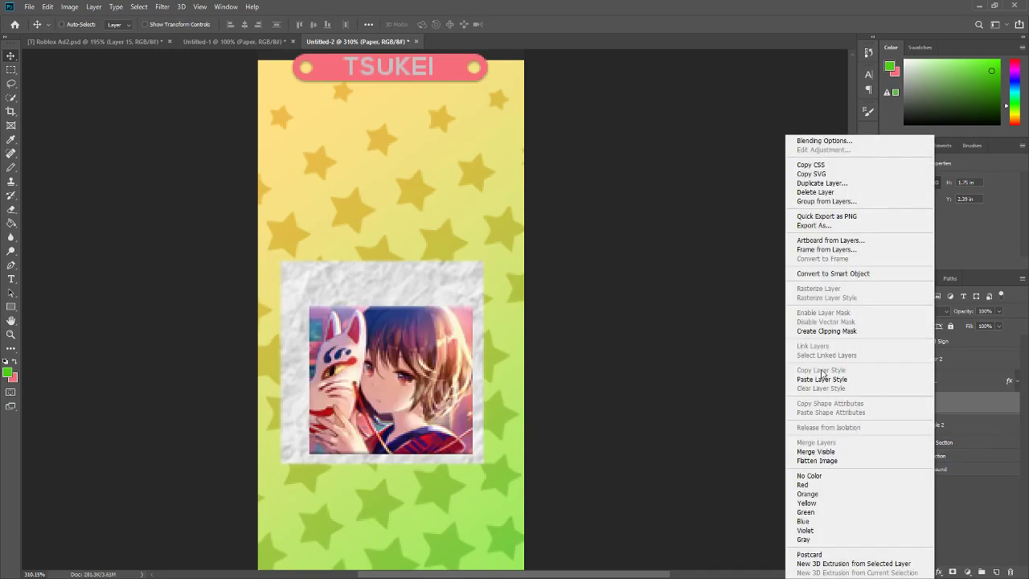
pyautogui.click(827, 330)
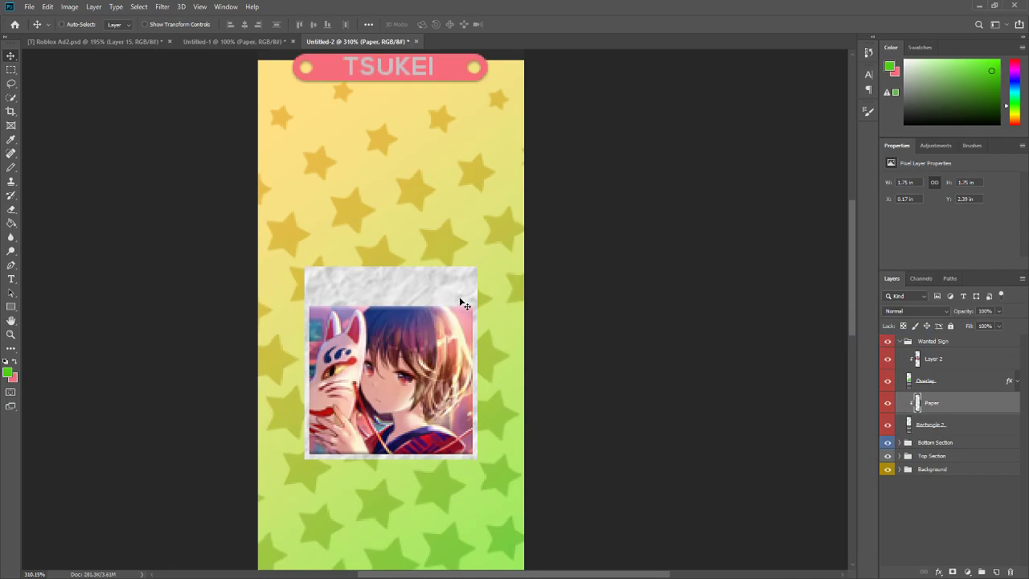
# Keep the Paper layer in Normal blend mode and lower its opacity to about 33%
pyautogui.click(904, 312)
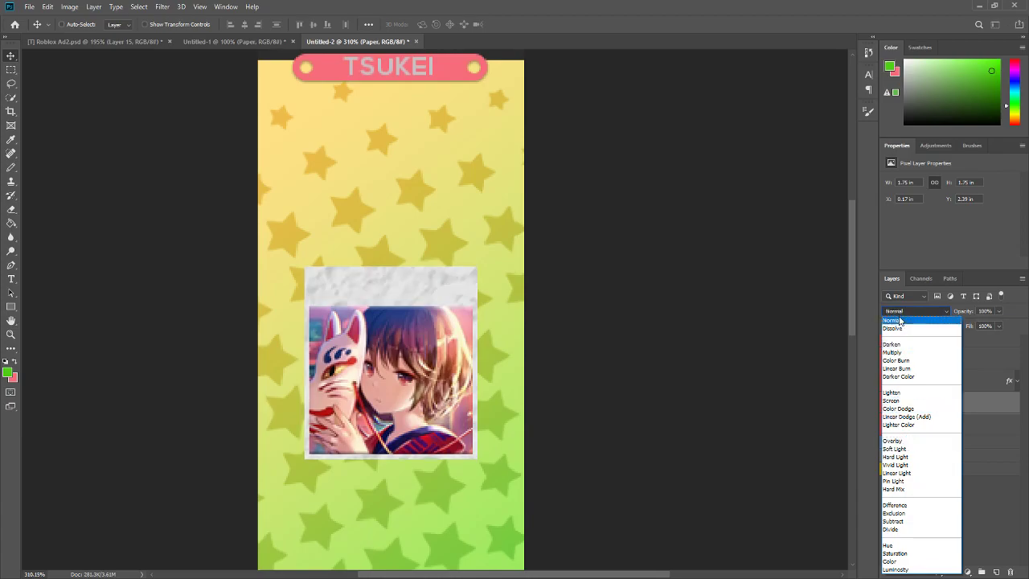
pyautogui.click(898, 320)
pyautogui.click(999, 311)
pyautogui.moveTo(994, 326); pyautogui.dragTo(967, 326)
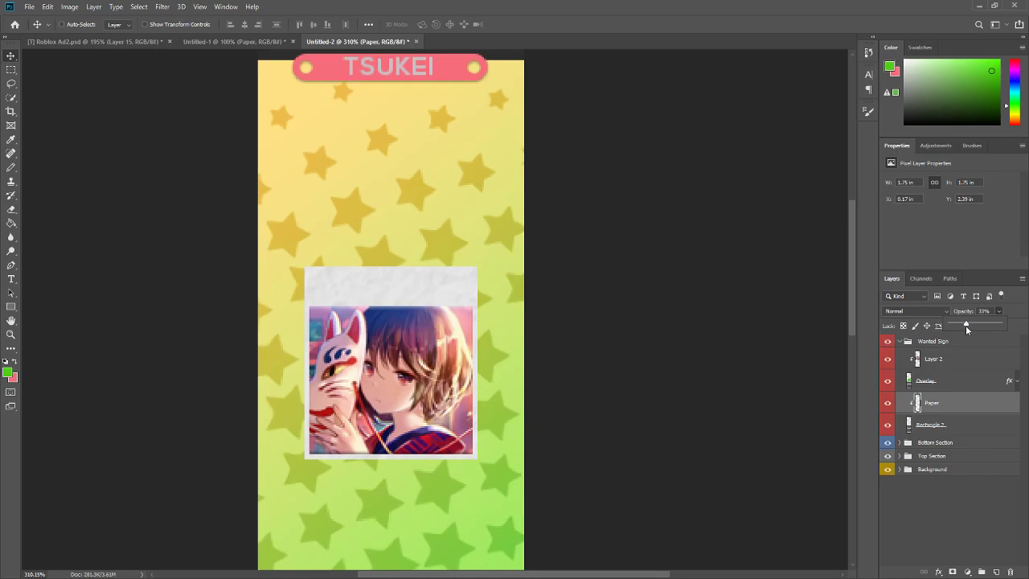
# Add an Inner Shadow style to the light grey frame, Rectangle 2, with its opacity at about 18%
pyautogui.click(933, 424)
pyautogui.rightClick(933, 425)
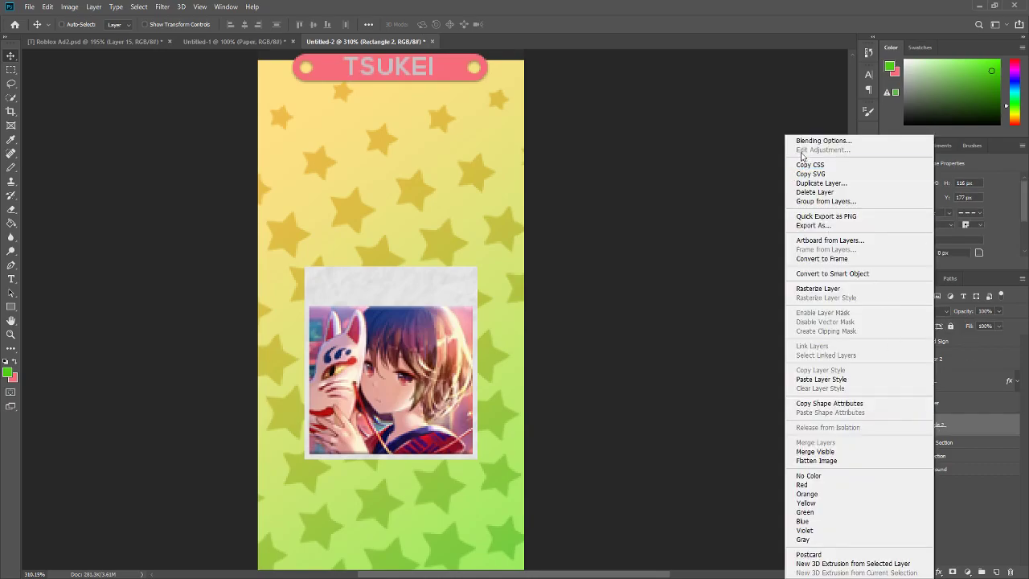
pyautogui.click(812, 140)
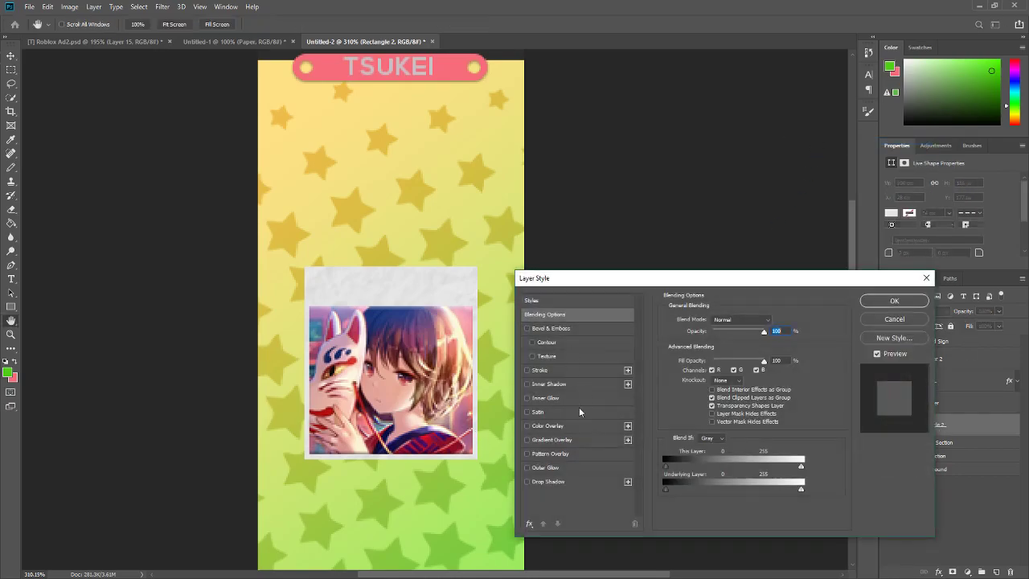
pyautogui.click(528, 385)
pyautogui.click(551, 384)
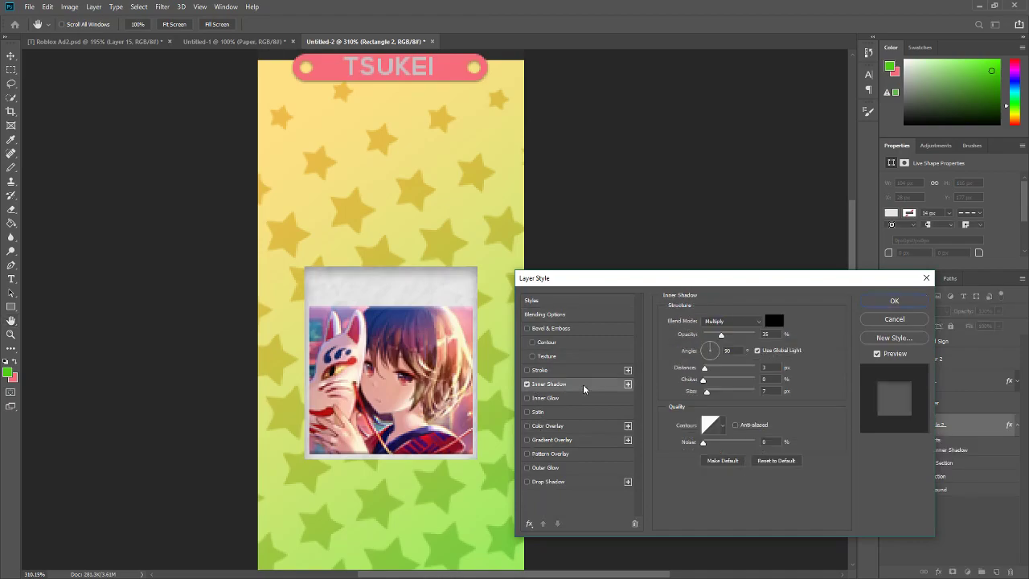
pyautogui.moveTo(721, 337); pyautogui.dragTo(712, 338)
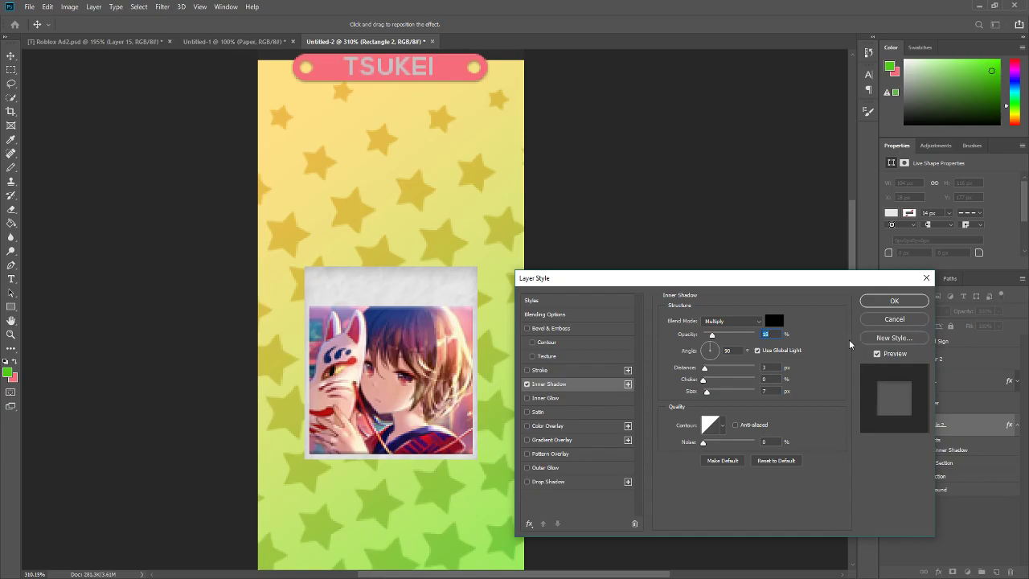
pyautogui.click(894, 301)
# Copy the red pushpin, Layer 13 copy, from Untitled-1 onto the paper strip above the picture in Untitled-2
pyautogui.hotkey('ctrl', '0')
pyautogui.scroll(2, 426, 318)
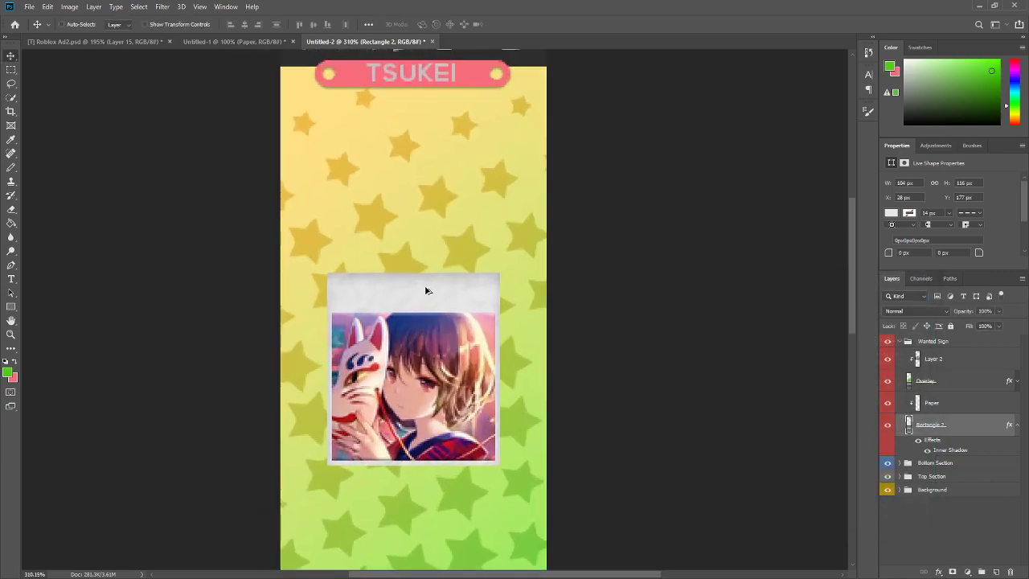
pyautogui.click(242, 38)
pyautogui.click(888, 393)
pyautogui.click(888, 411)
pyautogui.click(935, 413)
pyautogui.moveTo(448, 306); pyautogui.dragTo(524, 301)
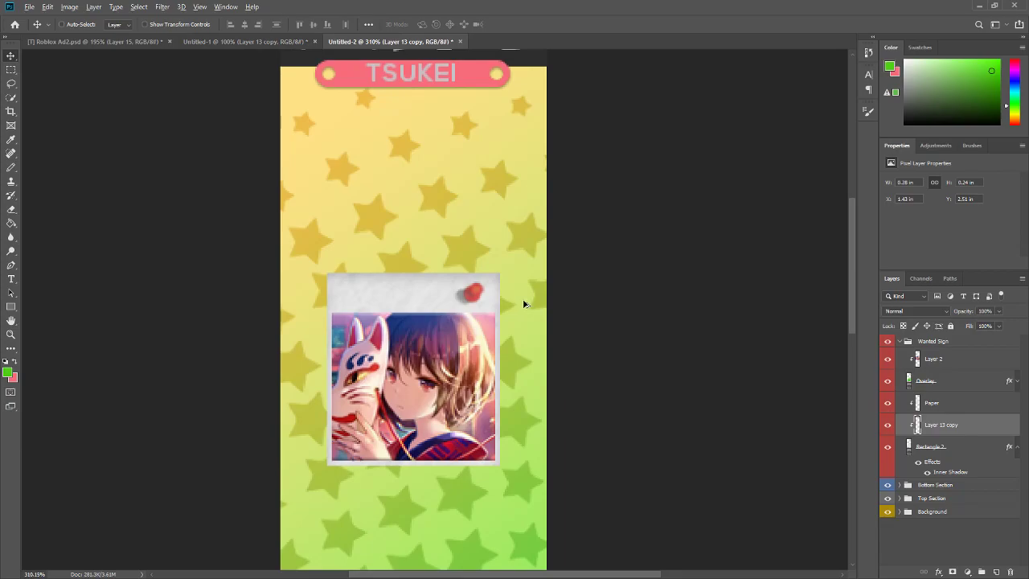
# Position the red pushpin in the upper right corner of the paper frame, just inside its edge
pyautogui.scroll(4, 477, 287)
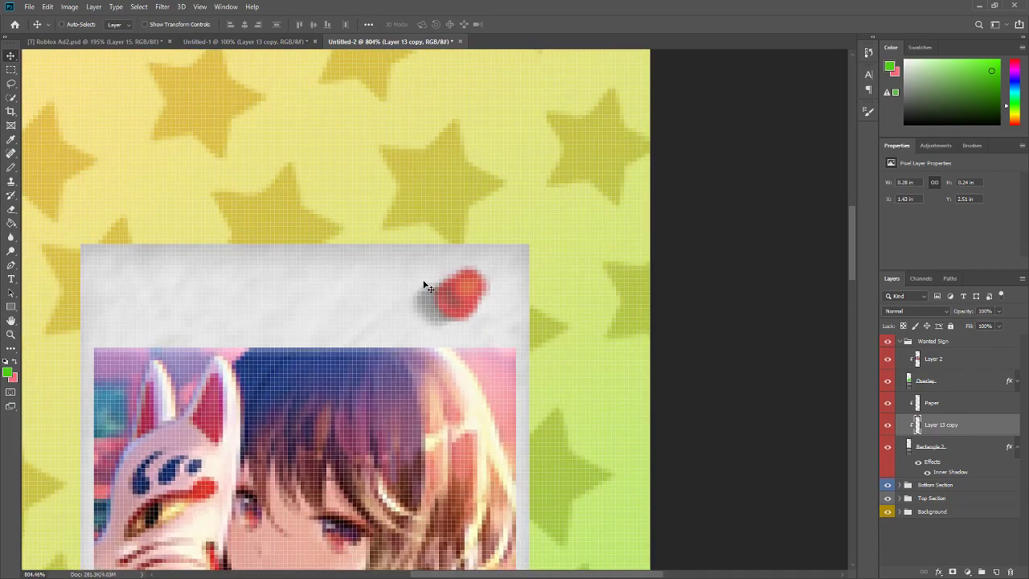
pyautogui.moveTo(476, 304); pyautogui.dragTo(514, 297)
pyautogui.scroll(-8, 390, 287)
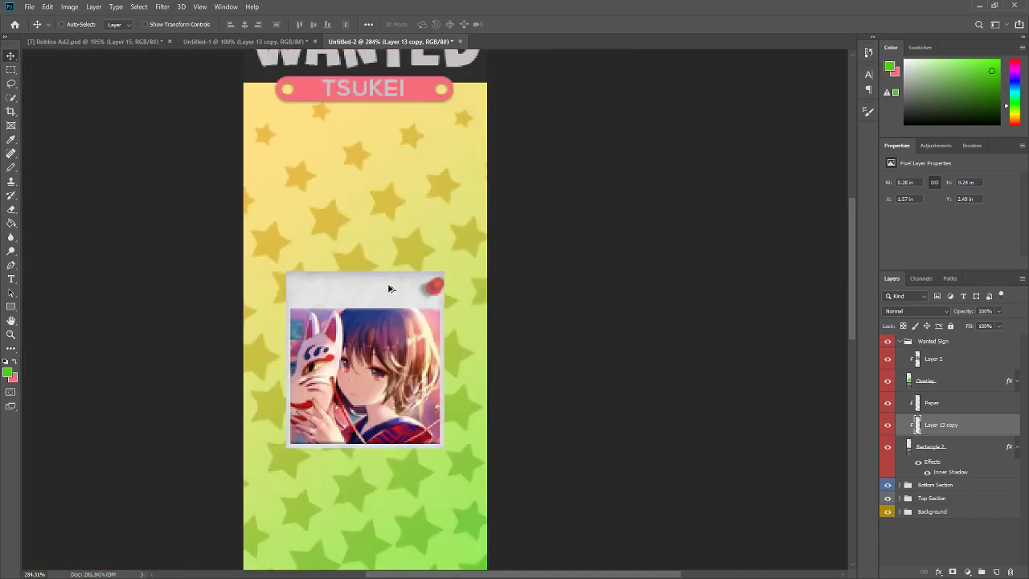
pyautogui.scroll(8, 451, 230)
pyautogui.moveTo(471, 247); pyautogui.dragTo(463, 246)
pyautogui.scroll(-3, 419, 261)
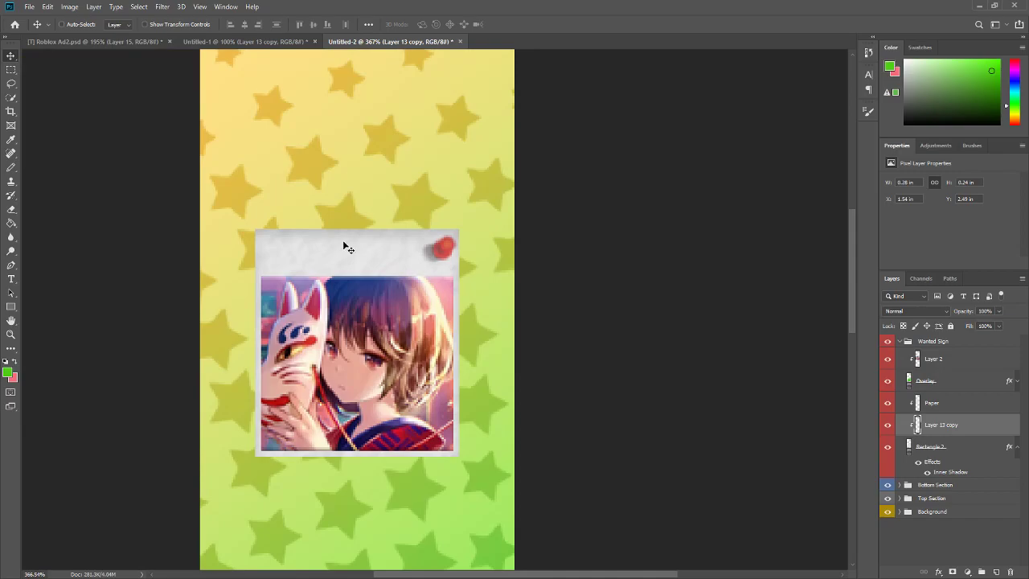
pyautogui.scroll(-2, 352, 253)
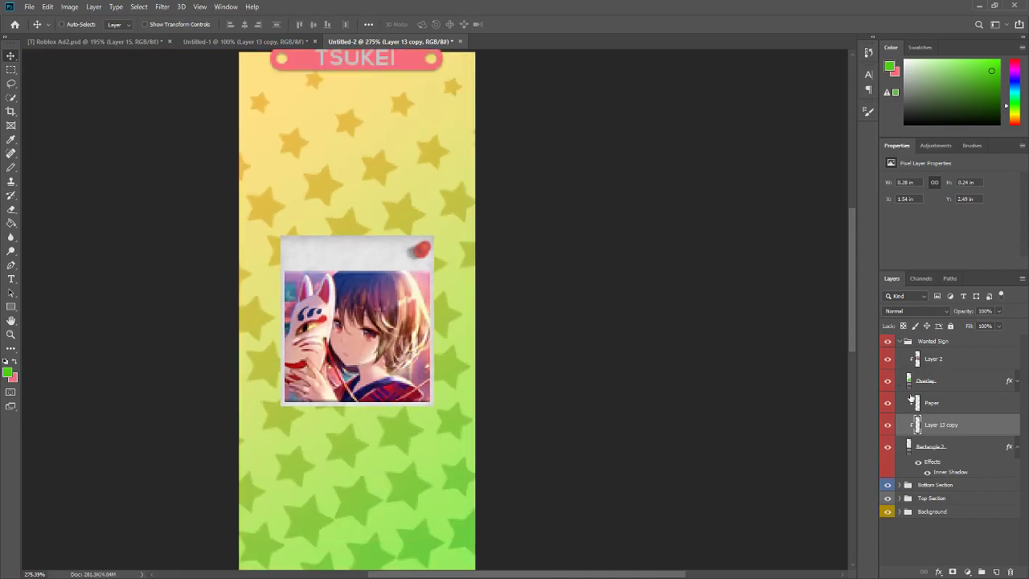
# Move the pushpin layer, Layer 13 copy, directly above the Paper layer and rename Rectangle 2 as Base Frame
pyautogui.moveTo(939, 430); pyautogui.dragTo(940, 397)
pyautogui.click(927, 449)
pyautogui.doubleClick(927, 448)
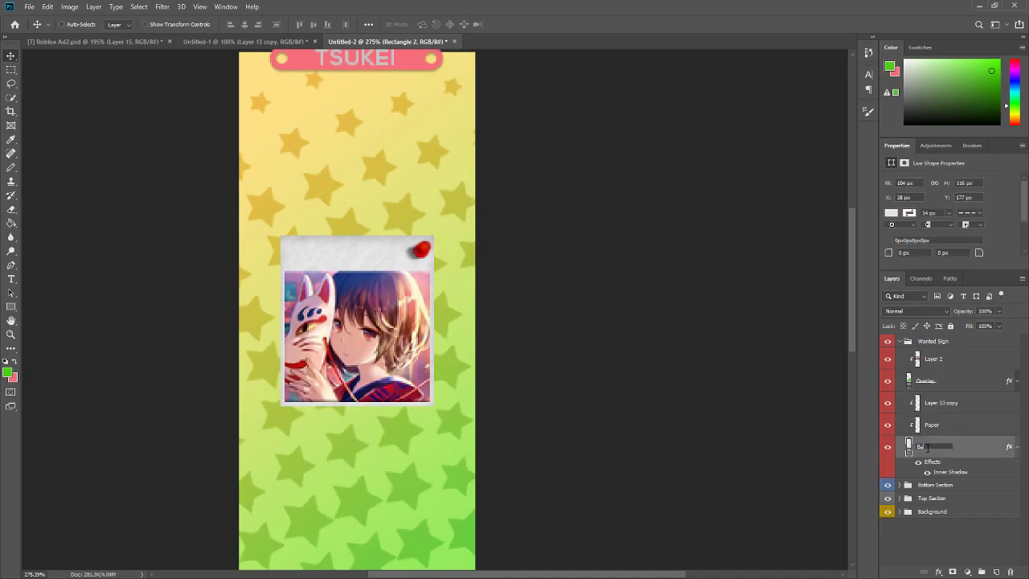
pyautogui.write('Base Frame')
pyautogui.press('Return')
# Rename the artwork layer, Layer 2, as Person and the pushpin layer, Layer 13 copy, as Thumbtack
pyautogui.doubleClick(934, 358)
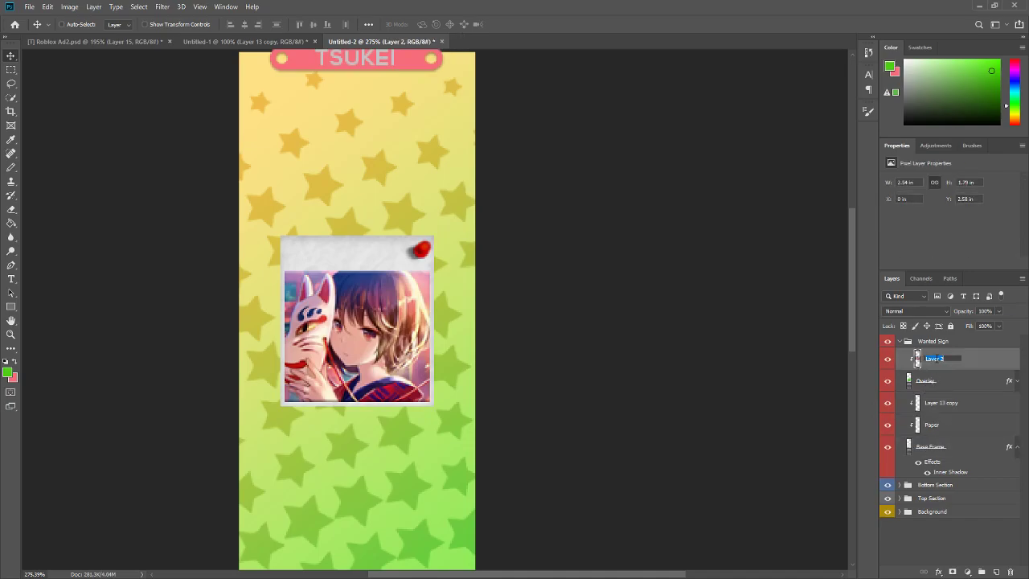
pyautogui.press('Return')
pyautogui.doubleClick(942, 403)
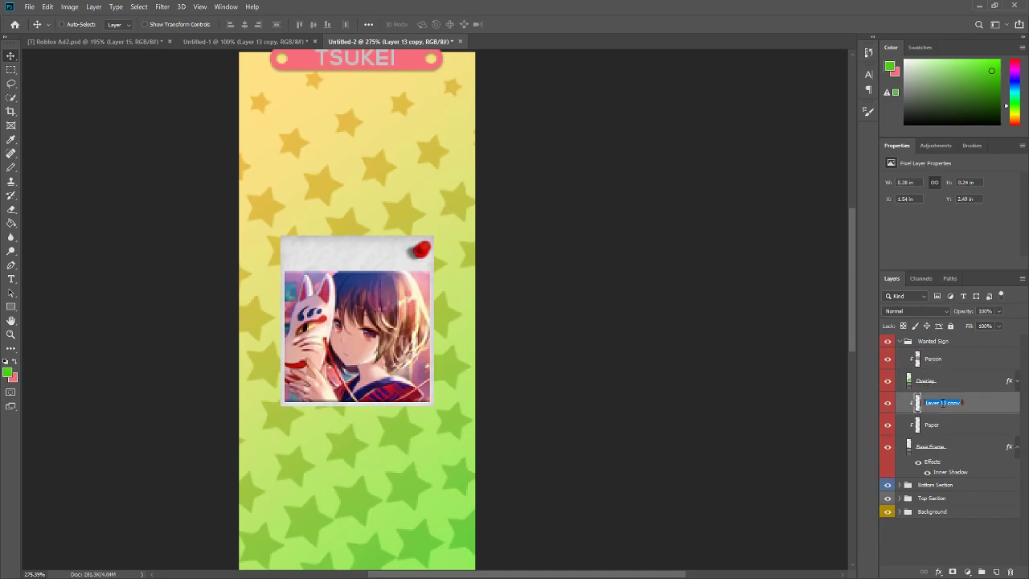
pyautogui.write('Thi')
pyautogui.press('Return')
# Duplicate the Thumbtack layer and place the copy in the upper left corner of the paper frame, level with the original
pyautogui.hotkey('ctrl', 'j')
pyautogui.moveTo(424, 256); pyautogui.dragTo(304, 258)
pyautogui.scroll(5, 271, 244)
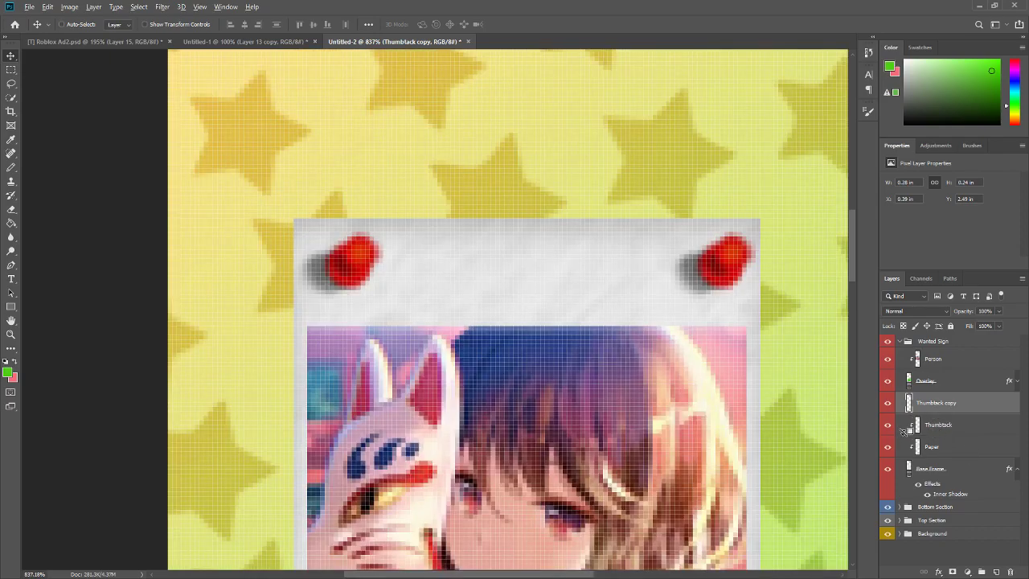
# Release the Thumbtack layer from its clipping mask and move both pushpins slightly up toward the frame's upper edge
pyautogui.click(942, 434)
pyautogui.keyDown('shift'); pyautogui.click(904, 402); pyautogui.keyUp('shift')
pyautogui.scroll(2, 385, 277)
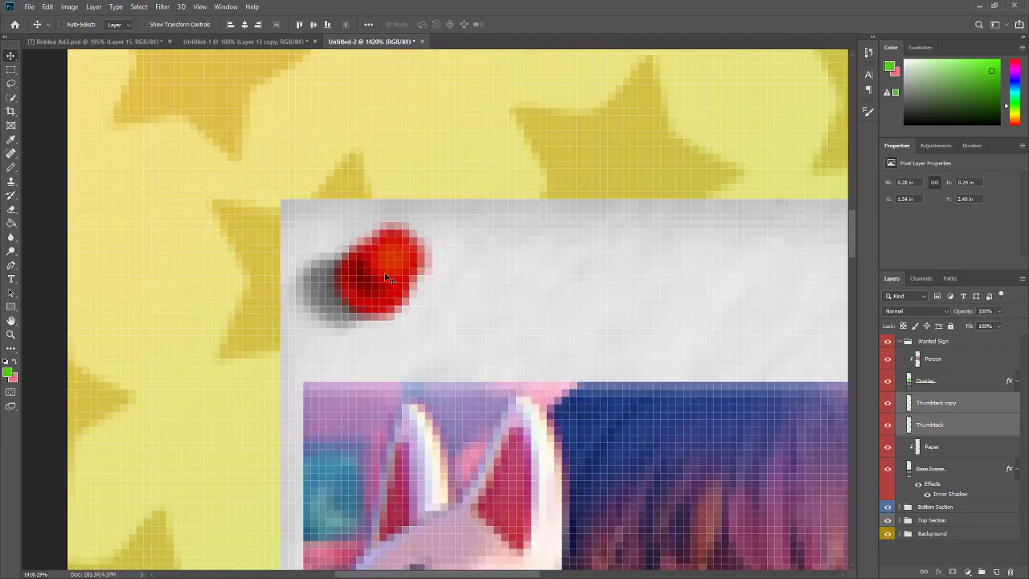
pyautogui.moveTo(402, 285); pyautogui.dragTo(403, 253)
pyautogui.moveTo(402, 258); pyautogui.dragTo(401, 264)
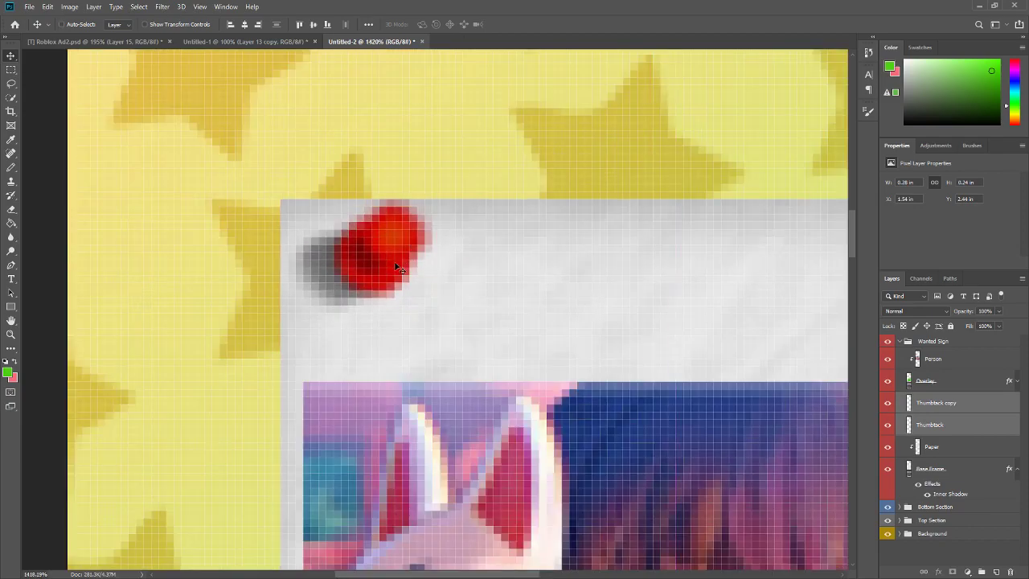
pyautogui.scroll(-10, 393, 264)
pyautogui.scroll(5, 391, 263)
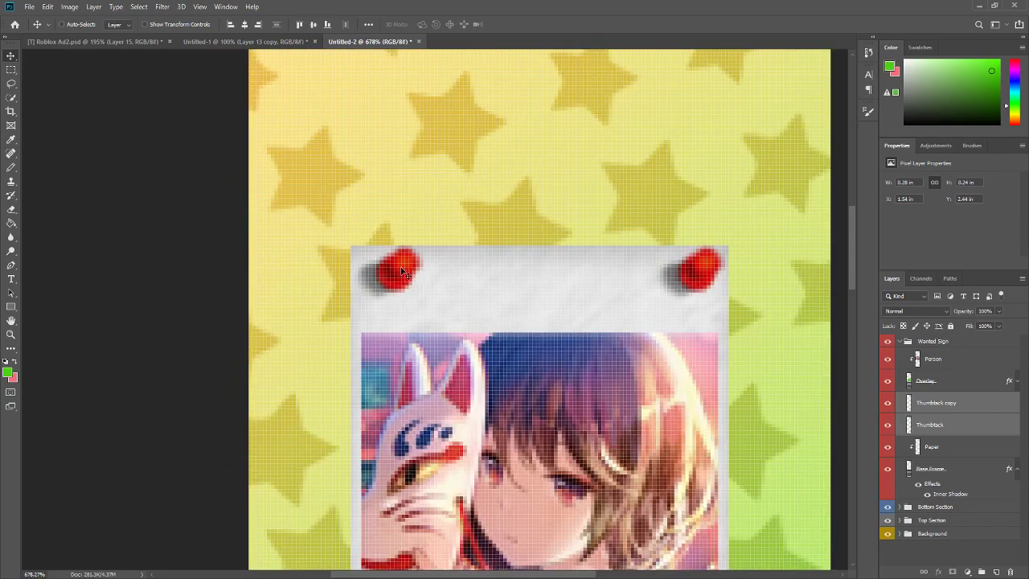
# Nudge the Thumbtack copy pushpin slightly left, closer to the paper frame's left edge
pyautogui.click(950, 423)
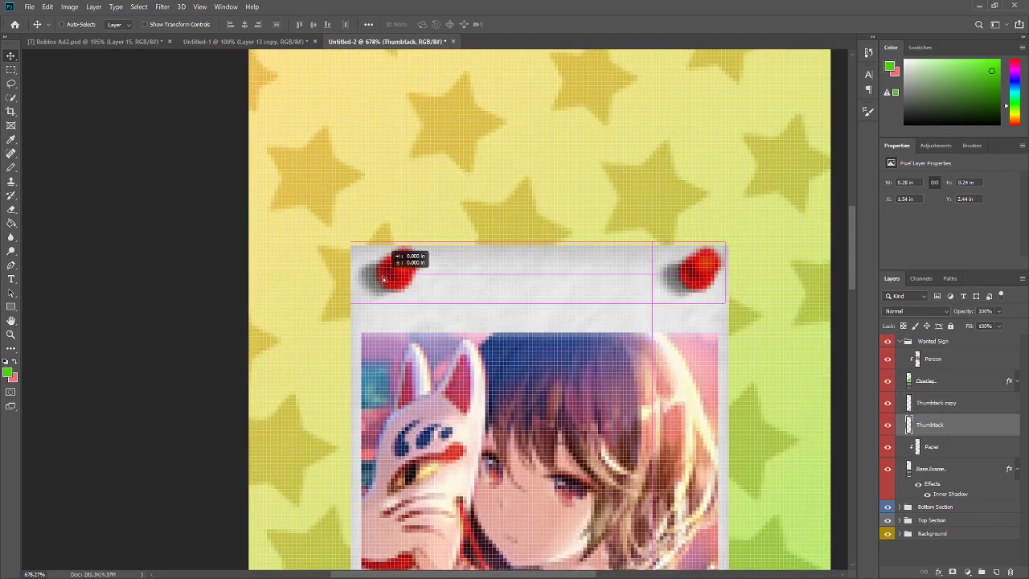
pyautogui.click(934, 402)
pyautogui.moveTo(385, 277); pyautogui.dragTo(379, 279)
pyautogui.scroll(-3, 626, 350)
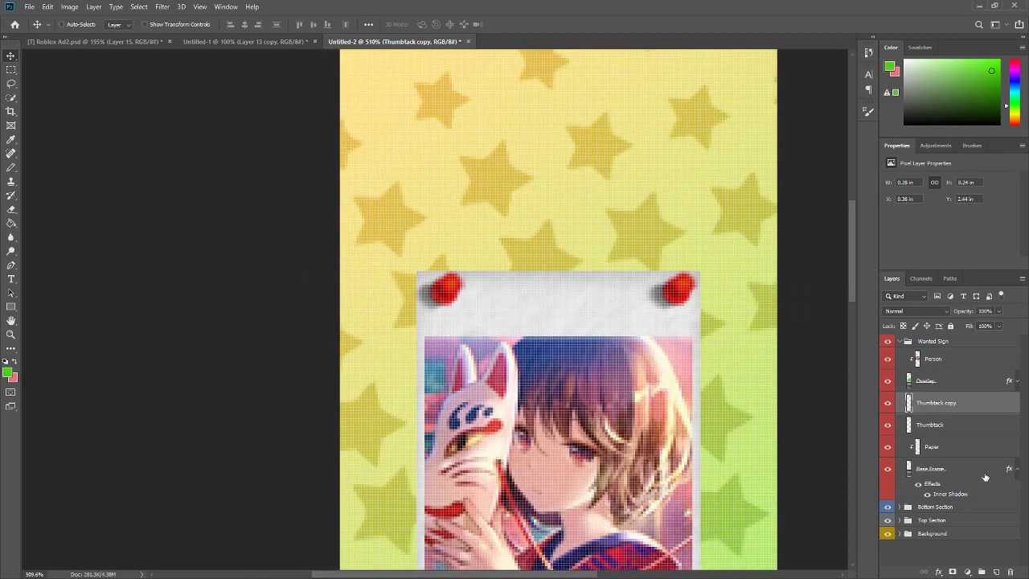
# Add two new empty layers above the Person layer in the Wanted Sign group
pyautogui.click(959, 362)
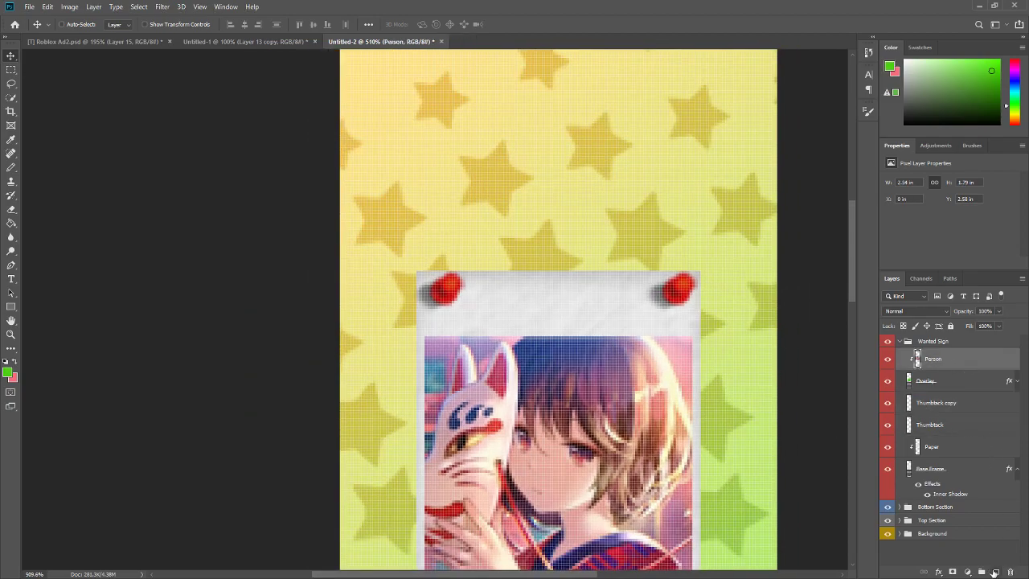
pyautogui.click(994, 572)
pyautogui.click(994, 573)
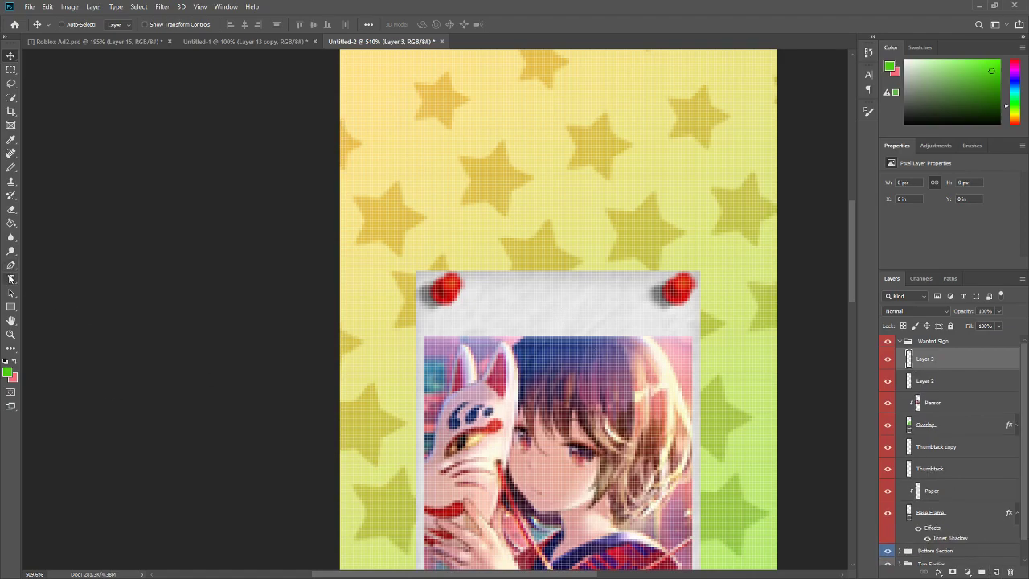
# Set the text colour to dark grey 2d2d2d and the typeface to Comic Book Regular
pyautogui.click(12, 278)
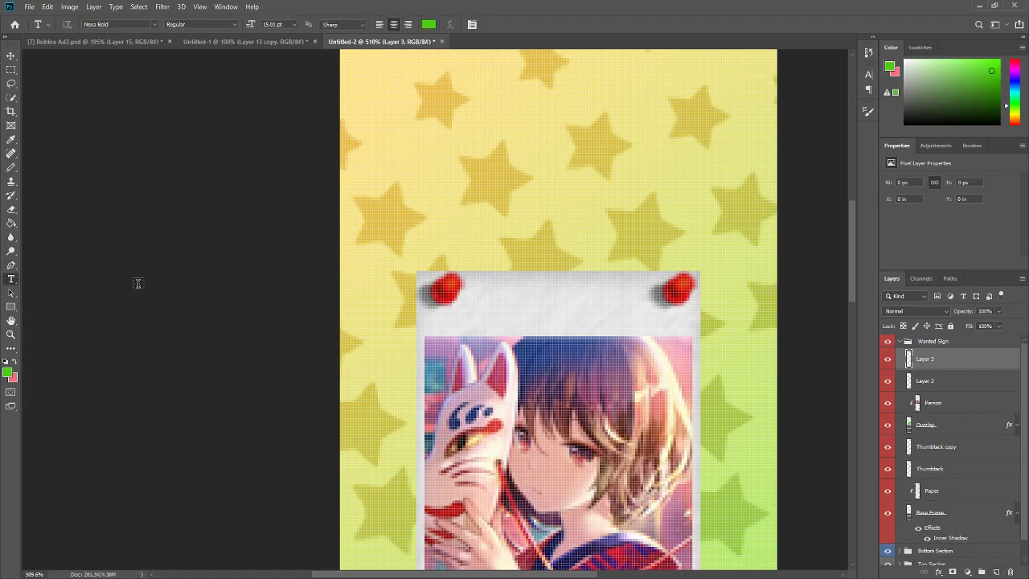
pyautogui.click(8, 371)
pyautogui.write('2d2d2d')
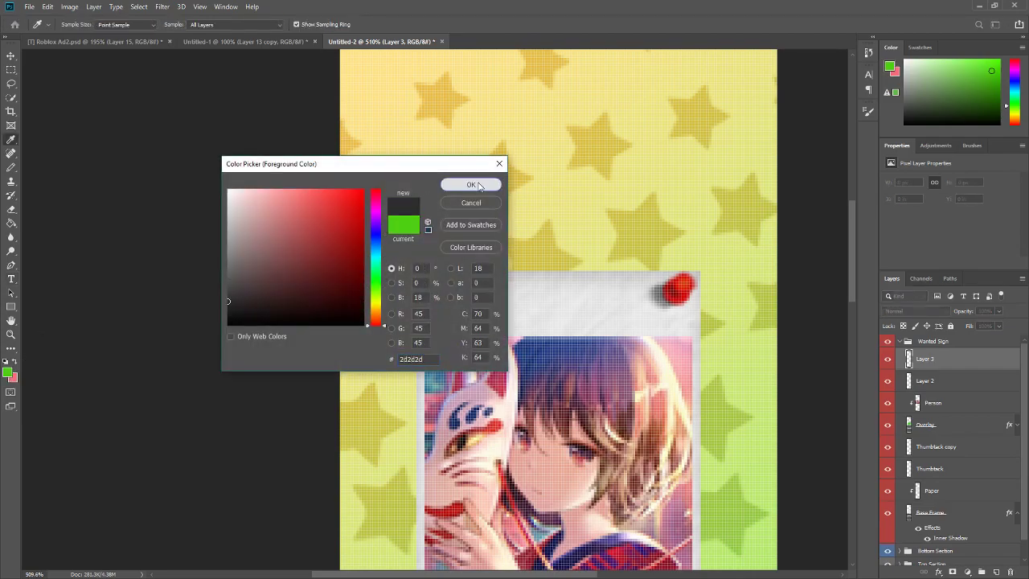
pyautogui.click(473, 185)
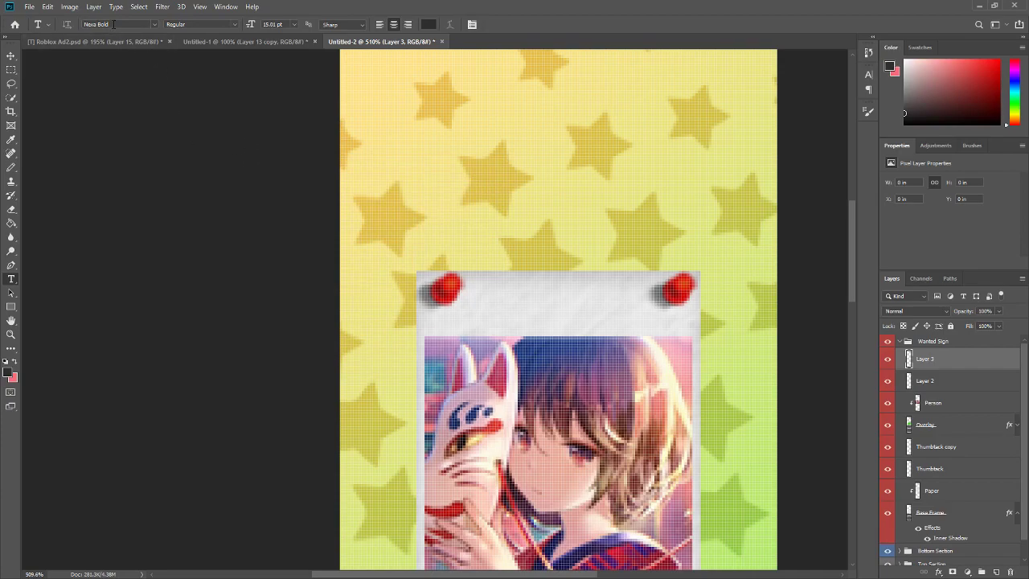
pyautogui.click(113, 24)
pyautogui.click(155, 24)
pyautogui.write('Comic Book')
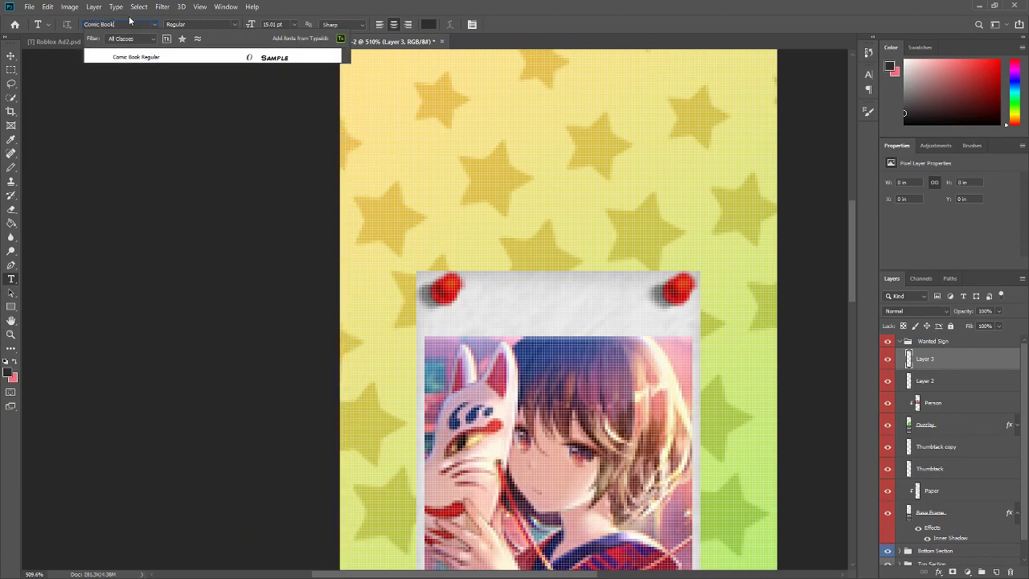
pyautogui.click(169, 57)
# Add the text YOU!! on the paper strip and position it midway between the two pushpins
pyautogui.click(525, 295)
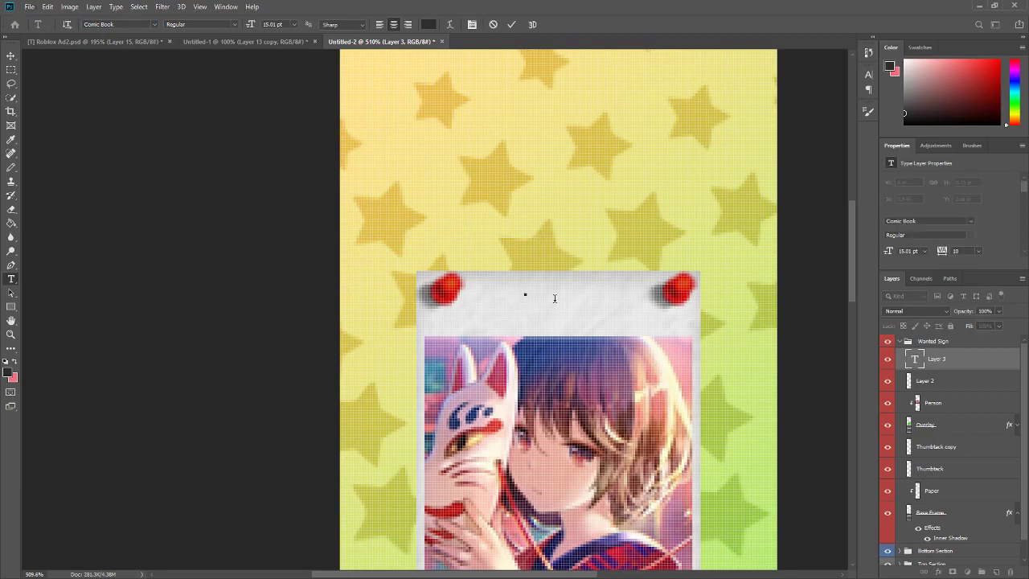
pyautogui.write('YOU!!')
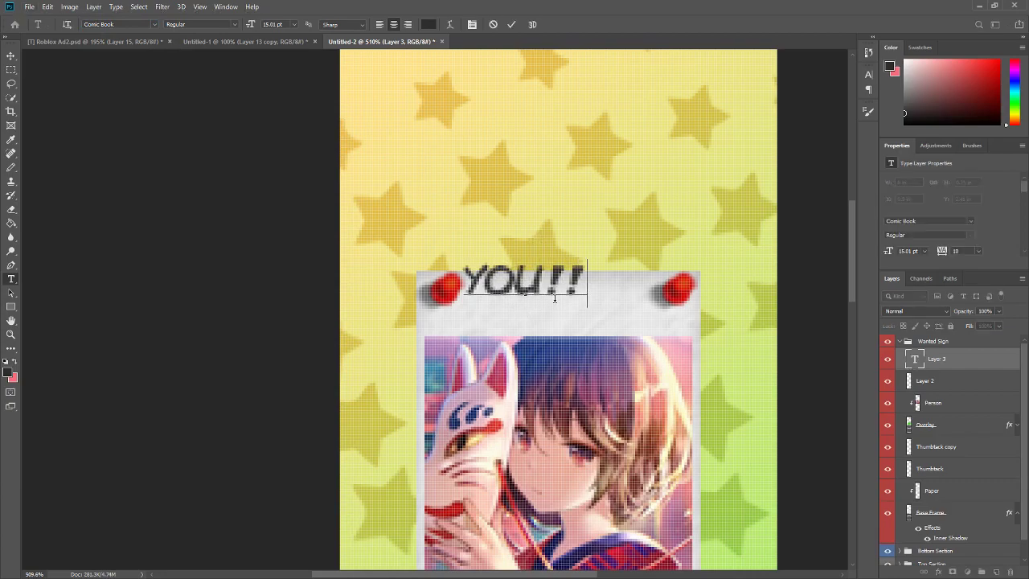
pyautogui.click(511, 24)
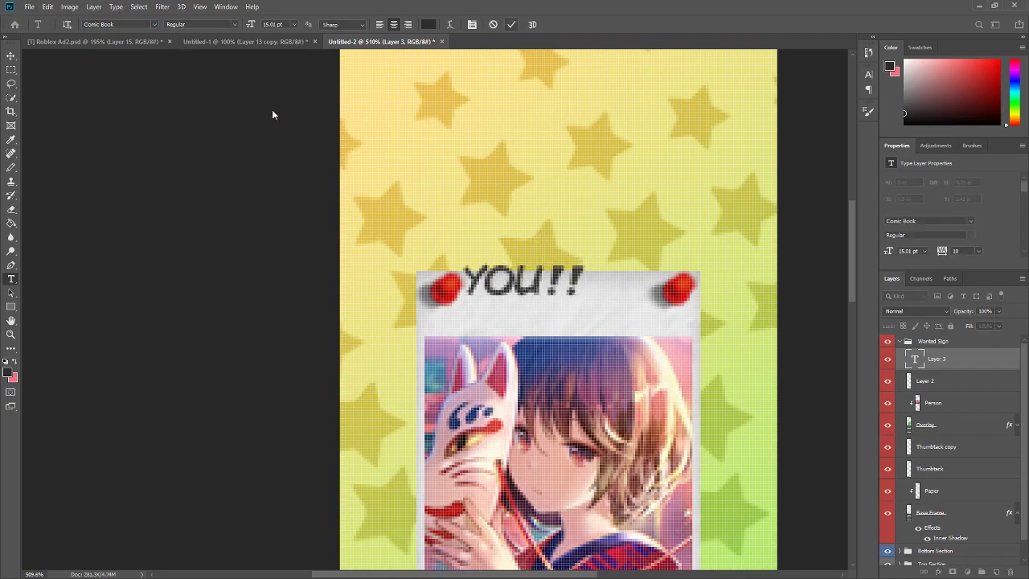
pyautogui.click(11, 55)
pyautogui.scroll(2, 508, 237)
pyautogui.moveTo(530, 293); pyautogui.dragTo(582, 326)
pyautogui.scroll(-4, 590, 356)
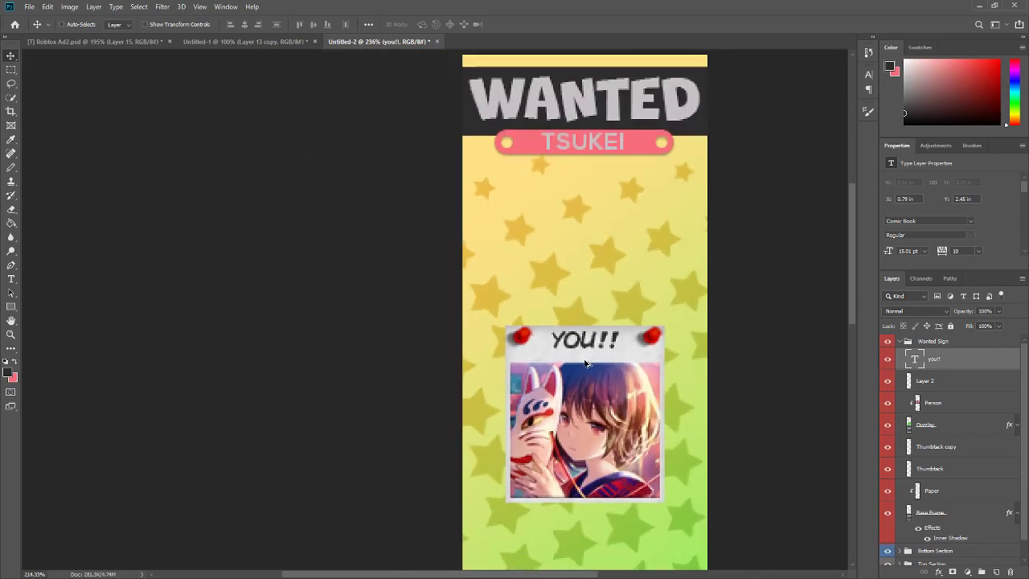
pyautogui.scroll(3, 586, 358)
pyautogui.scroll(-4, 590, 353)
pyautogui.scroll(2, 515, 374)
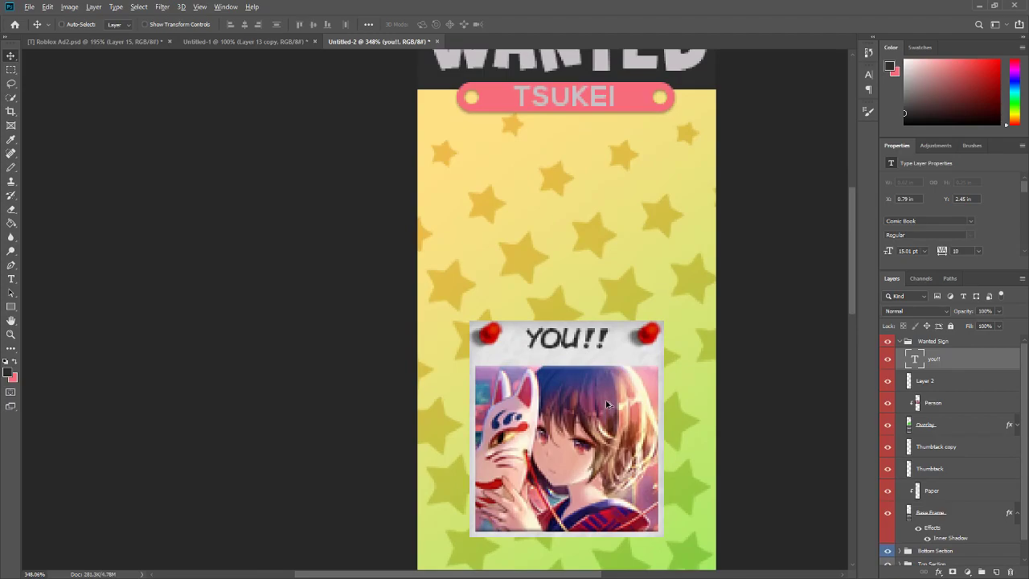
# Draw a pink rounded rectangle of 97 by 4 px without a stroke on a new layer, between the YOU!! text and the picture
pyautogui.scroll(2, 607, 404)
pyautogui.press('x')
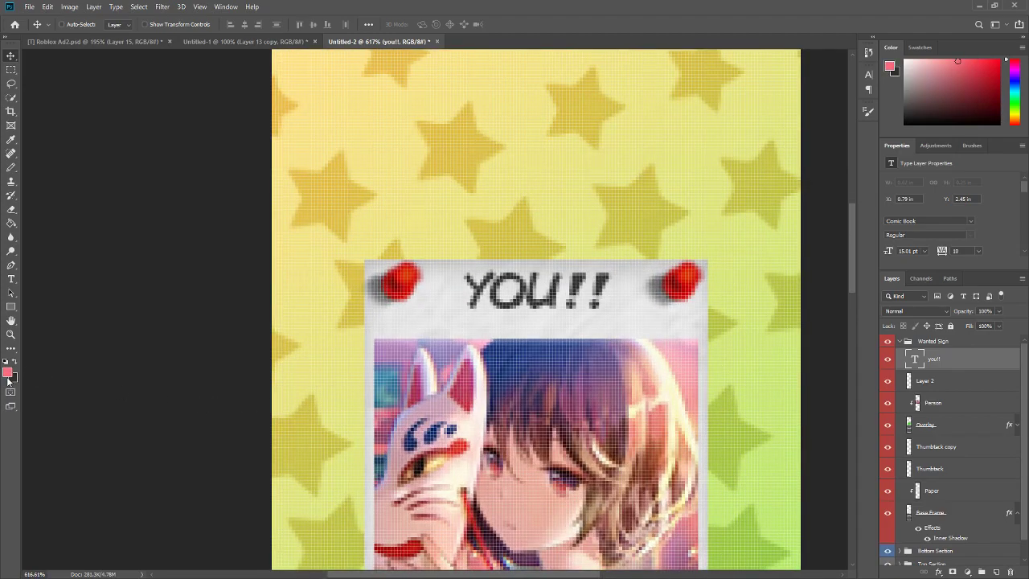
pyautogui.scroll(-2, 303, 336)
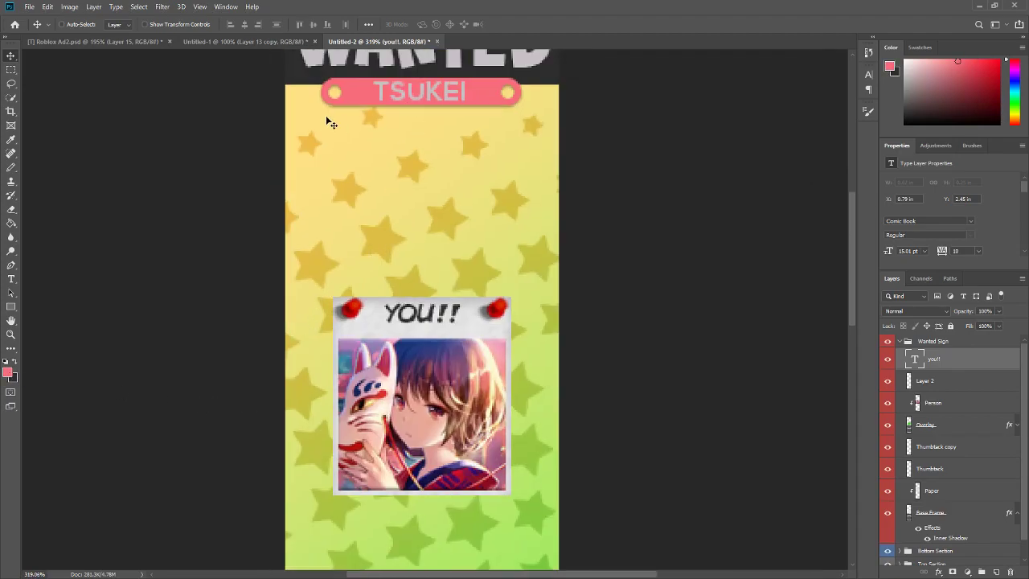
pyautogui.scroll(2, 291, 381)
pyautogui.click(10, 306)
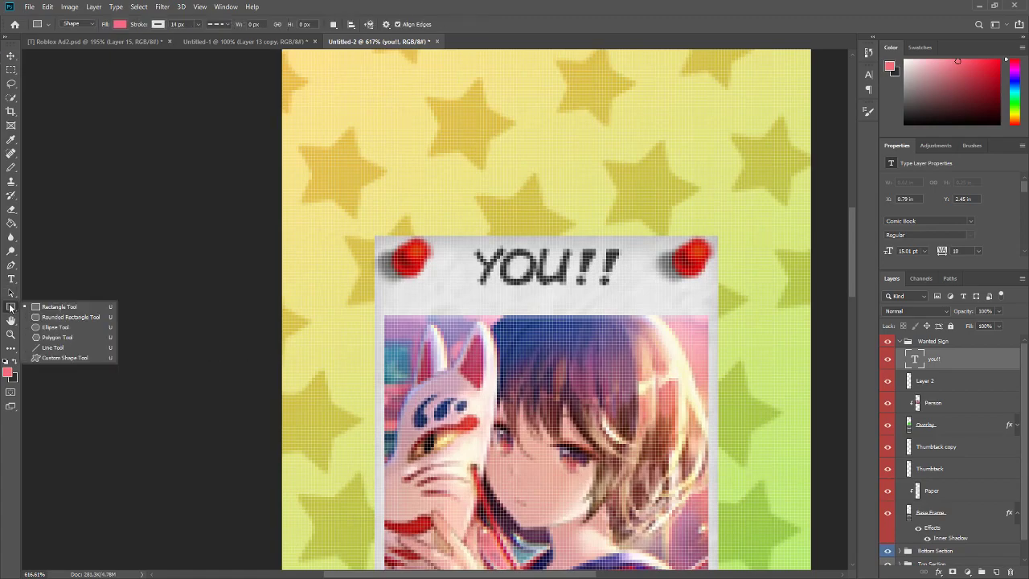
pyautogui.click(70, 318)
pyautogui.scroll(1, 398, 352)
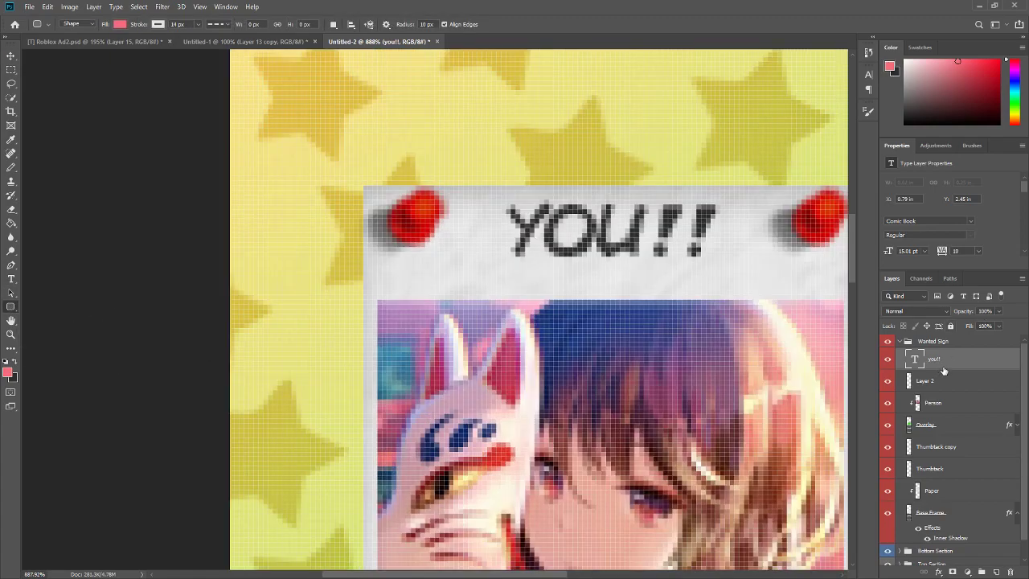
pyautogui.click(997, 571)
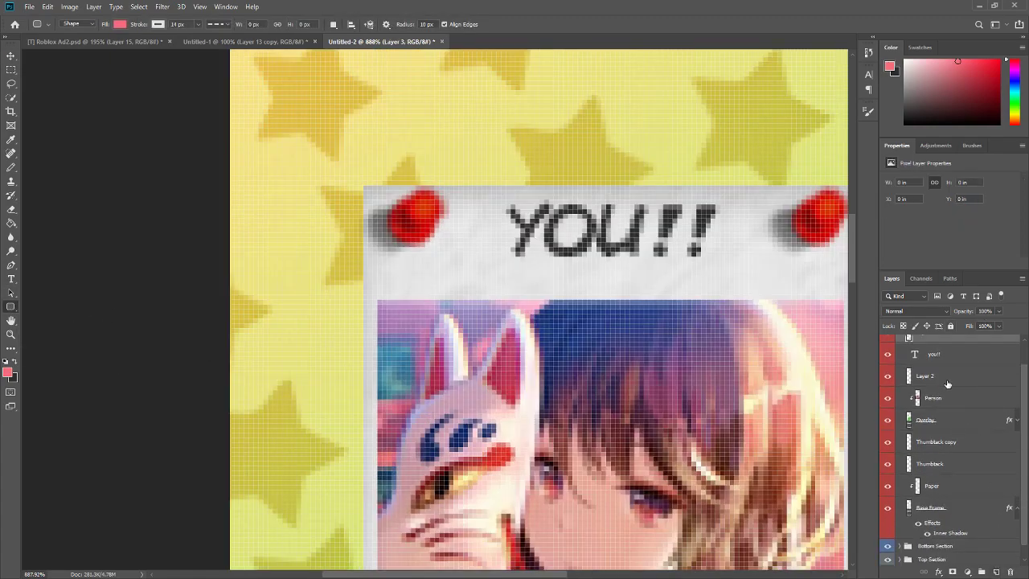
pyautogui.scroll(1, 636, 285)
pyautogui.moveTo(380, 287)
pyautogui.mouseDown()
pyautogui.moveTo(840, 299)
pyautogui.moveTo(711, 301)
pyautogui.mouseUp()
pyautogui.click(160, 25)
pyautogui.click(112, 46)
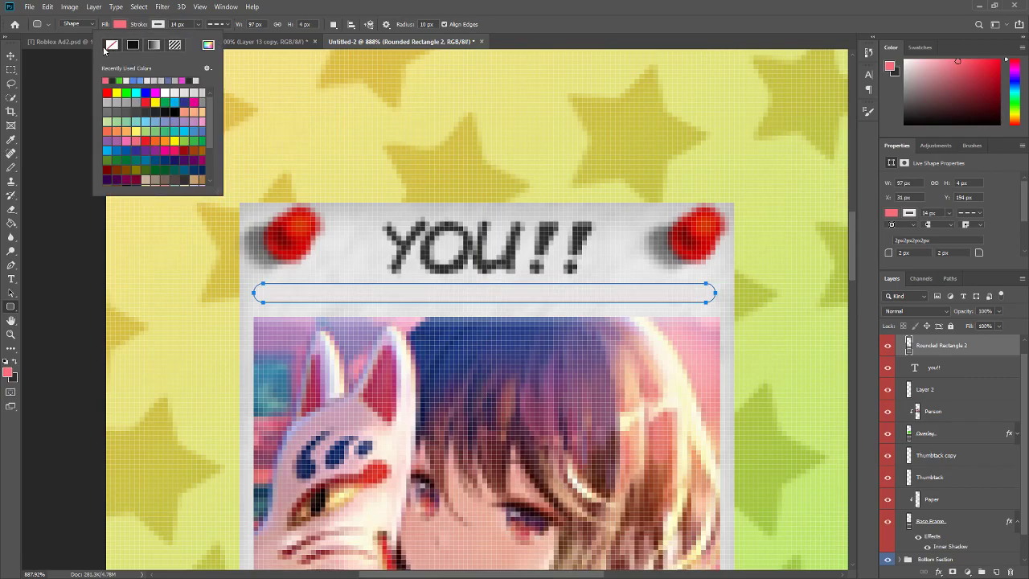
# Move the pink bar down slightly to a Y position of 195 px
pyautogui.click(12, 56)
pyautogui.scroll(4, 408, 258)
pyautogui.moveTo(474, 306); pyautogui.dragTo(474, 308)
pyautogui.scroll(-8, 475, 322)
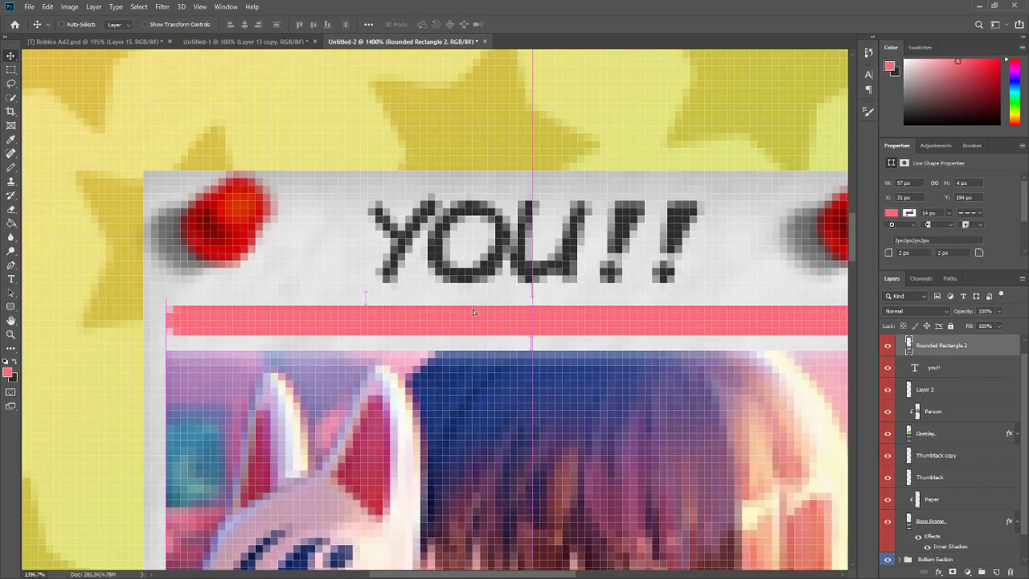
pyautogui.scroll(2, 476, 359)
pyautogui.scroll(2, 476, 359)
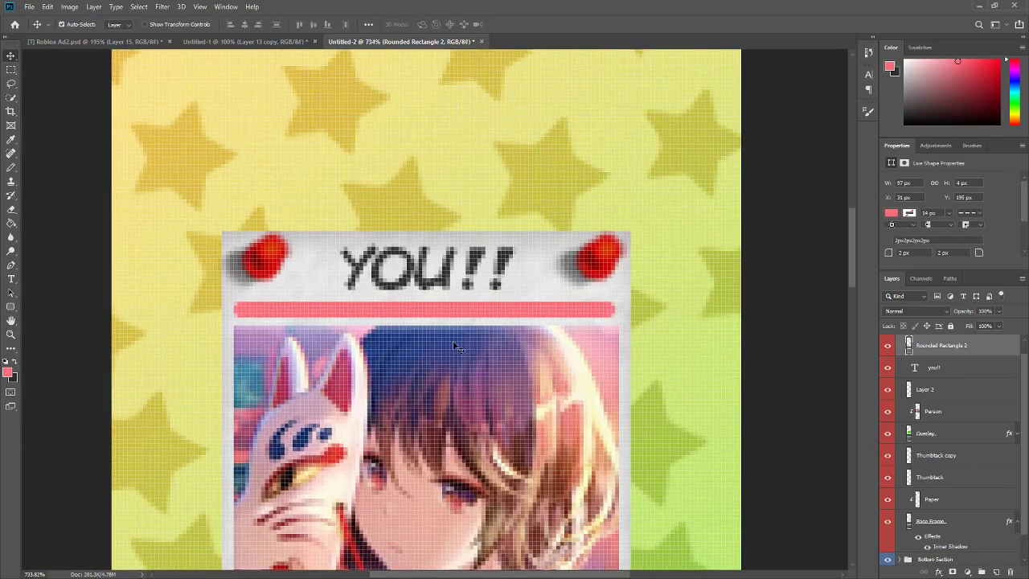
# Reduce the pink bar's height to 3 px by raising its lower edge
pyautogui.hotkey('ctrl', 't')
pyautogui.scroll(2, 426, 320)
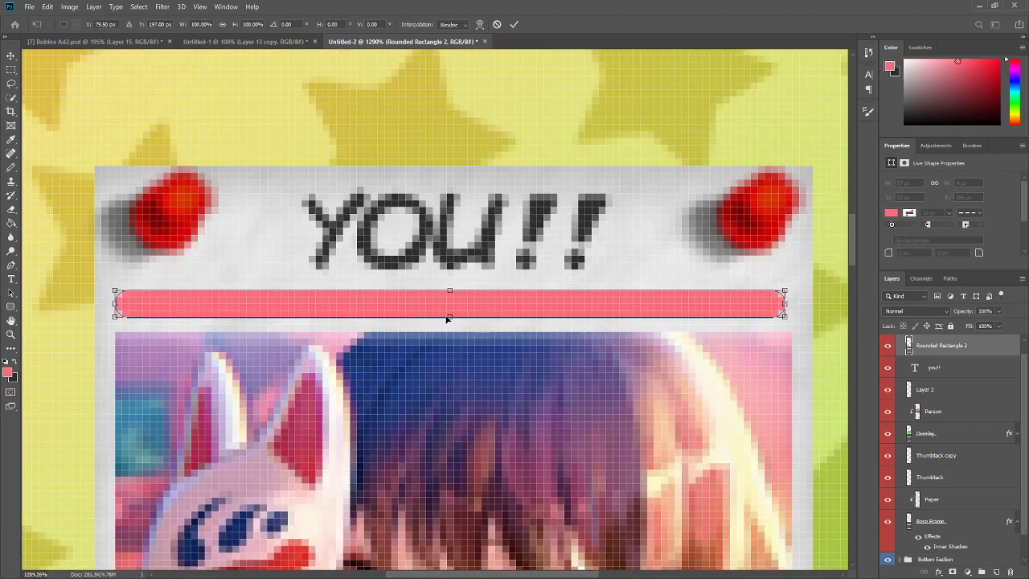
pyautogui.moveTo(443, 320); pyautogui.dragTo(446, 312)
pyautogui.click(513, 24)
pyautogui.scroll(-2, 460, 317)
pyautogui.scroll(-2, 460, 318)
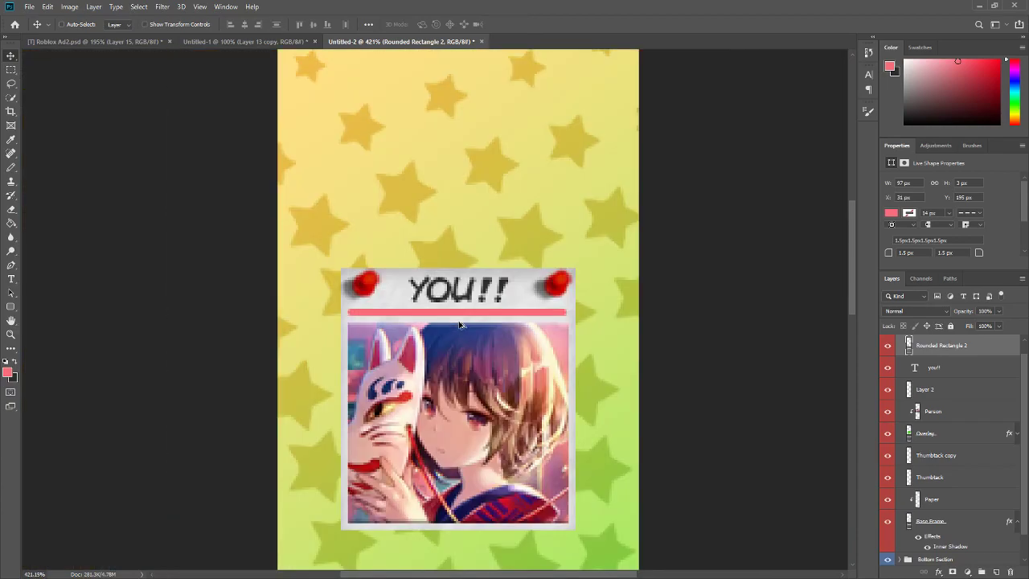
# Warp the pink bar into a slightly uneven, hand-drawn line that sits lower at its left end
pyautogui.scroll(4, 459, 321)
pyautogui.click(907, 254)
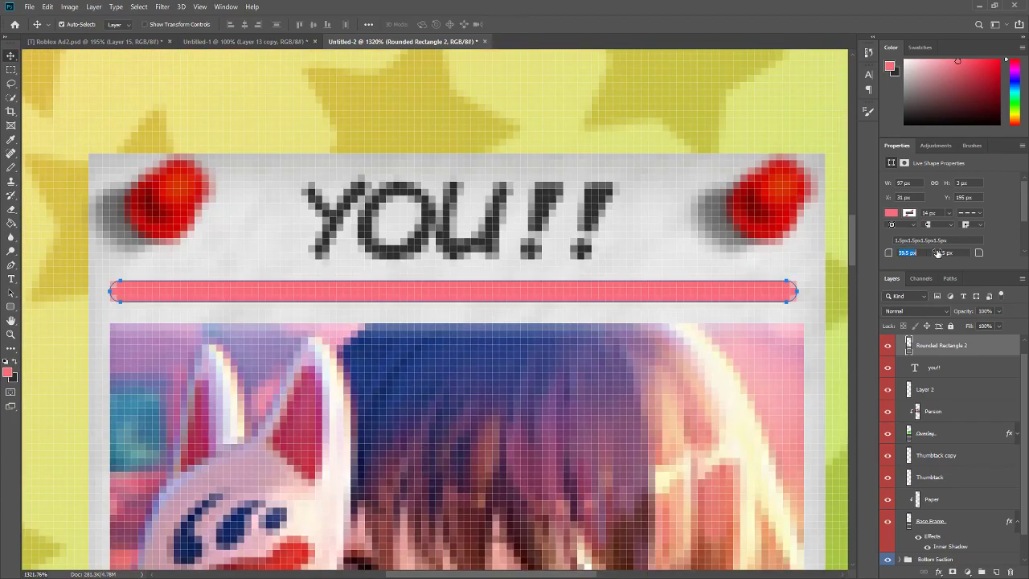
pyautogui.hotkey('ctrl', 't')
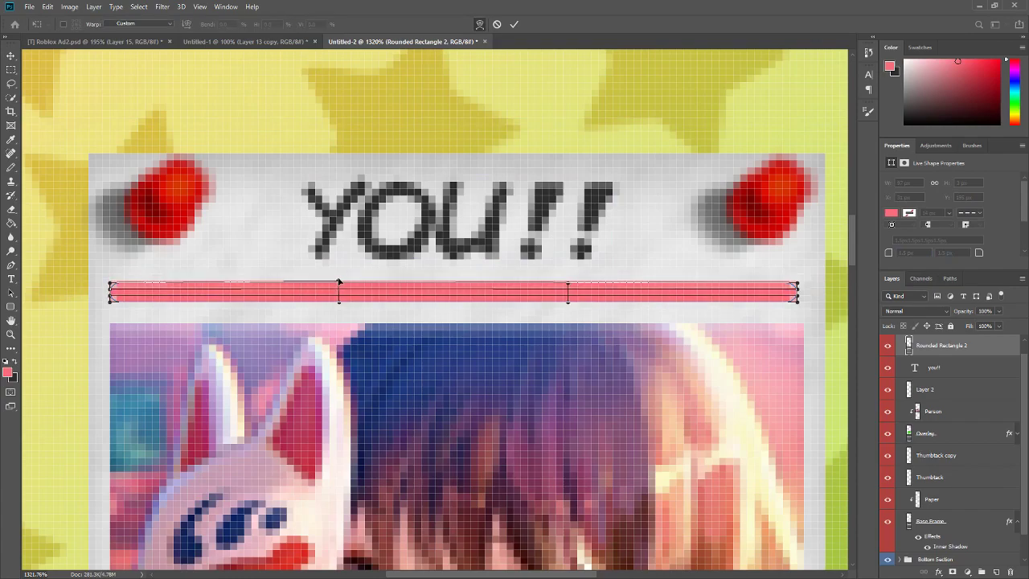
pyautogui.moveTo(569, 303); pyautogui.dragTo(570, 298)
pyautogui.moveTo(339, 303); pyautogui.dragTo(339, 301)
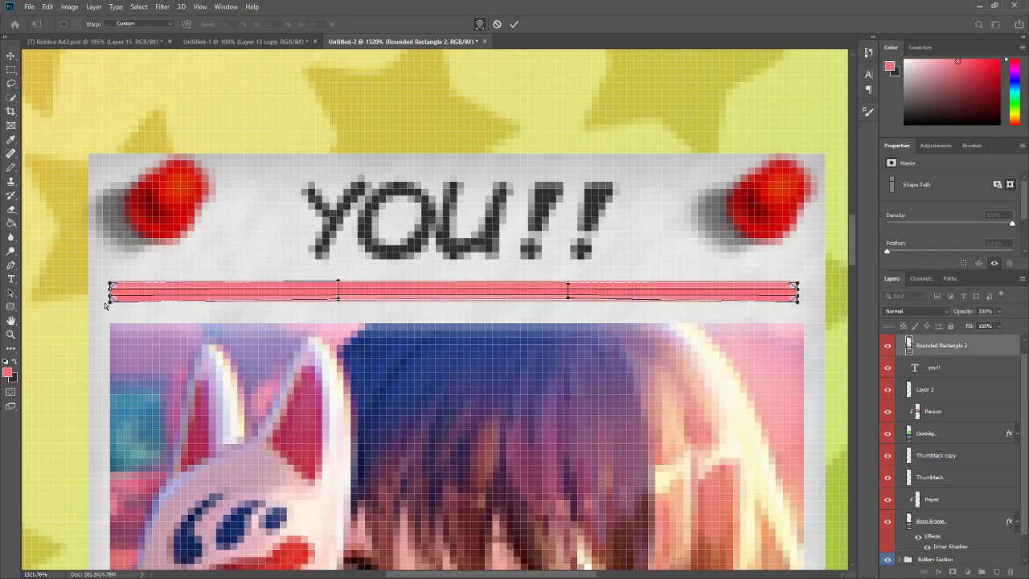
pyautogui.moveTo(111, 304); pyautogui.dragTo(110, 291)
pyautogui.click(513, 24)
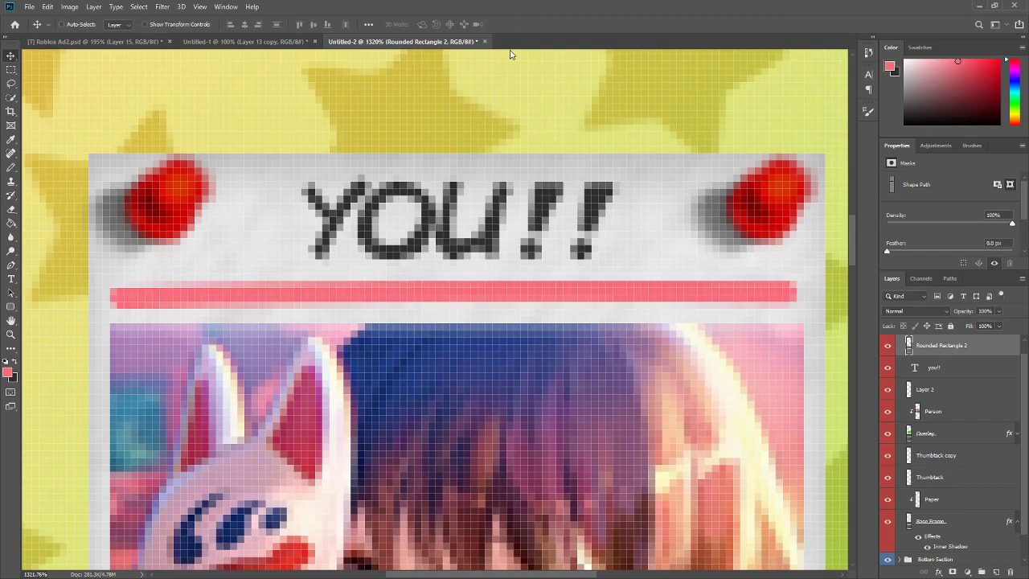
pyautogui.hotkey('ctrl', '0')
pyautogui.scroll(-2, 444, 196)
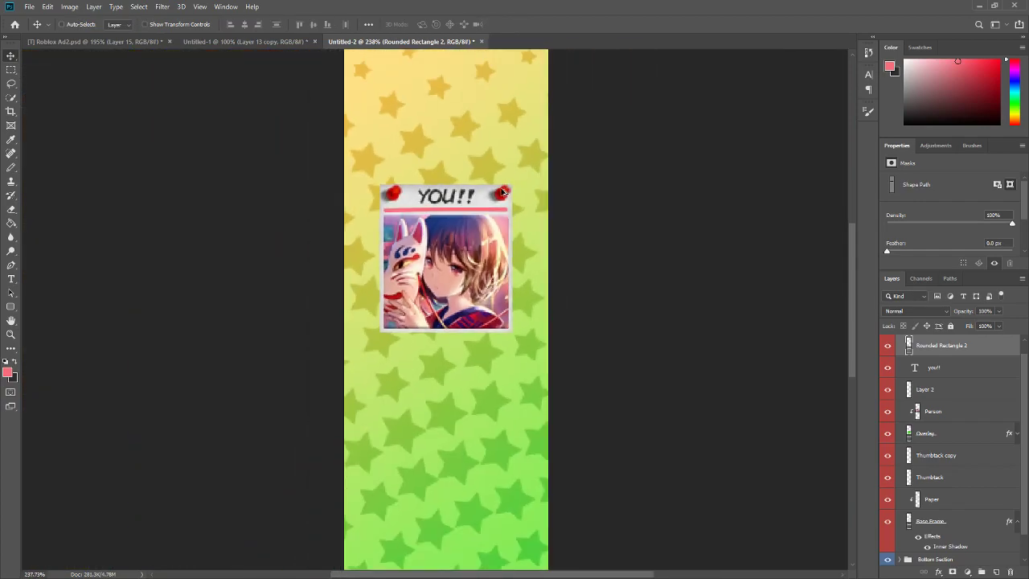
# Nudge the pink underline slightly down, closer to the picture on the YOU!! sign
pyautogui.scroll(3, 503, 193)
pyautogui.scroll(-3, 451, 217)
pyautogui.scroll(4, 446, 229)
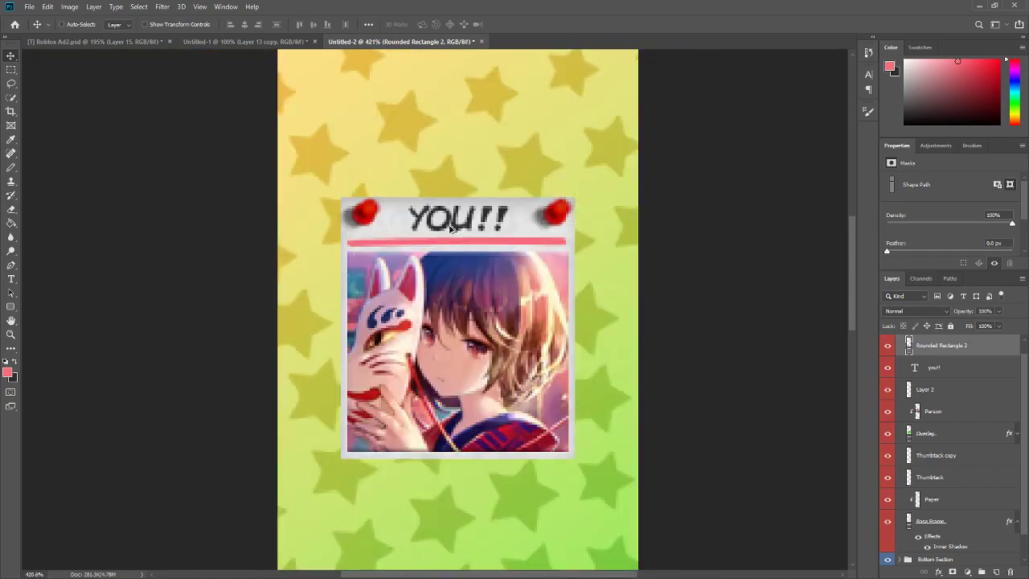
pyautogui.scroll(-3, 446, 229)
pyautogui.scroll(6, 375, 237)
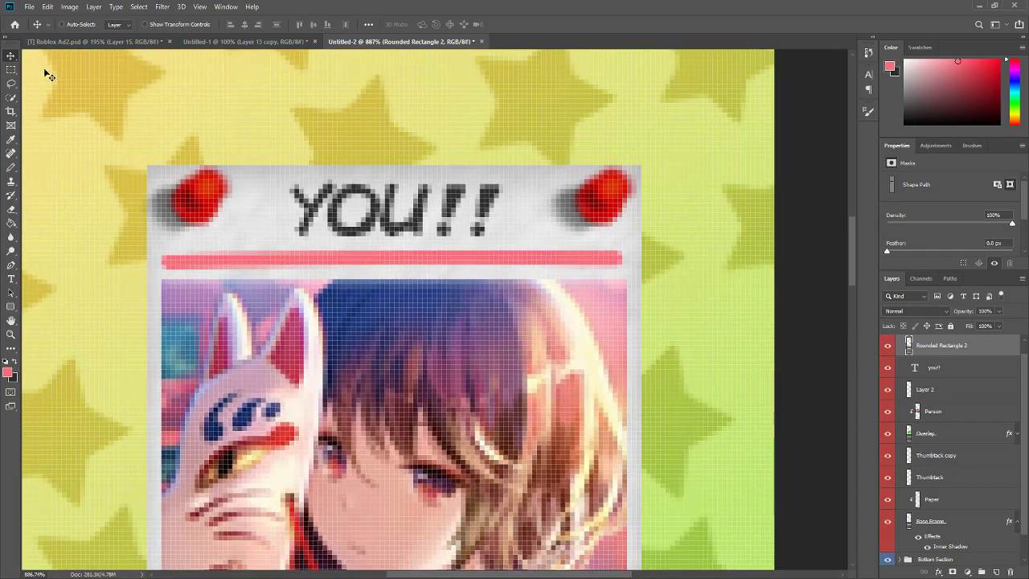
pyautogui.scroll(2, 443, 253)
pyautogui.moveTo(443, 253); pyautogui.dragTo(455, 266)
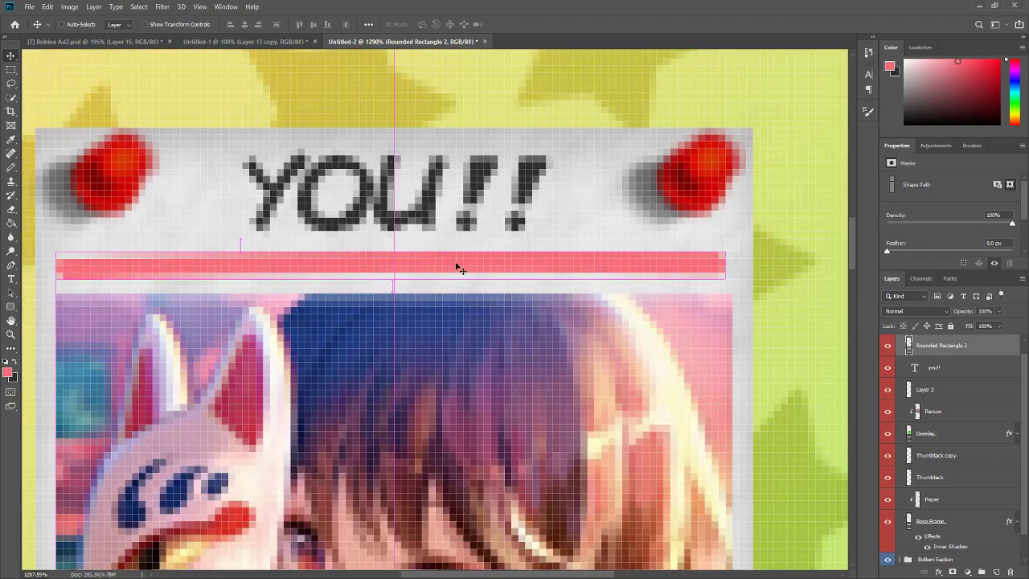
pyautogui.scroll(-10, 455, 266)
pyautogui.scroll(2, 454, 244)
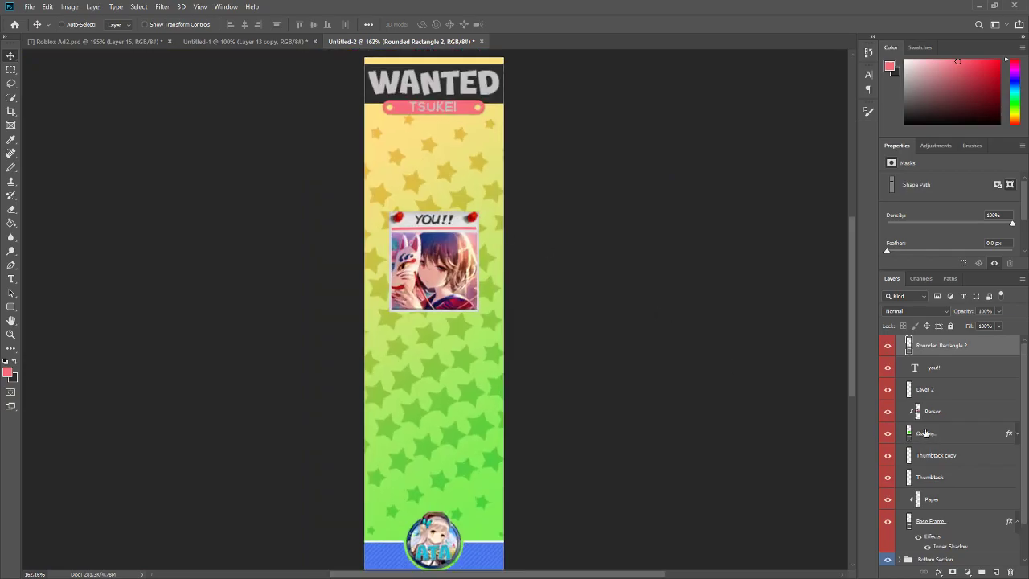
# Collapse the Wanted Sign group, nest it inside a new group and duplicate it twice there
pyautogui.scroll(1, 925, 434)
pyautogui.click(900, 342)
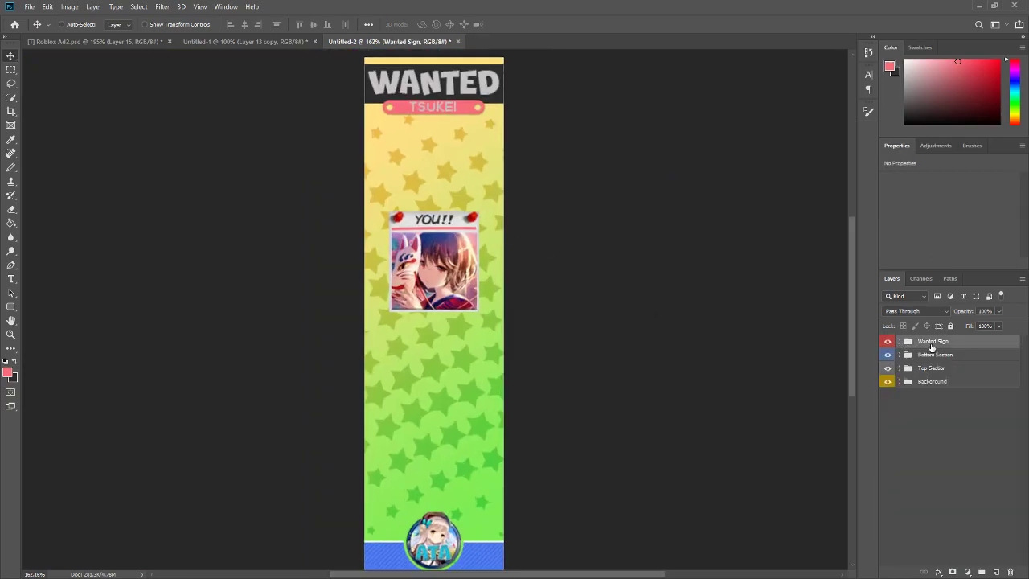
pyautogui.hotkey('ctrl', 'g')
pyautogui.click(950, 357)
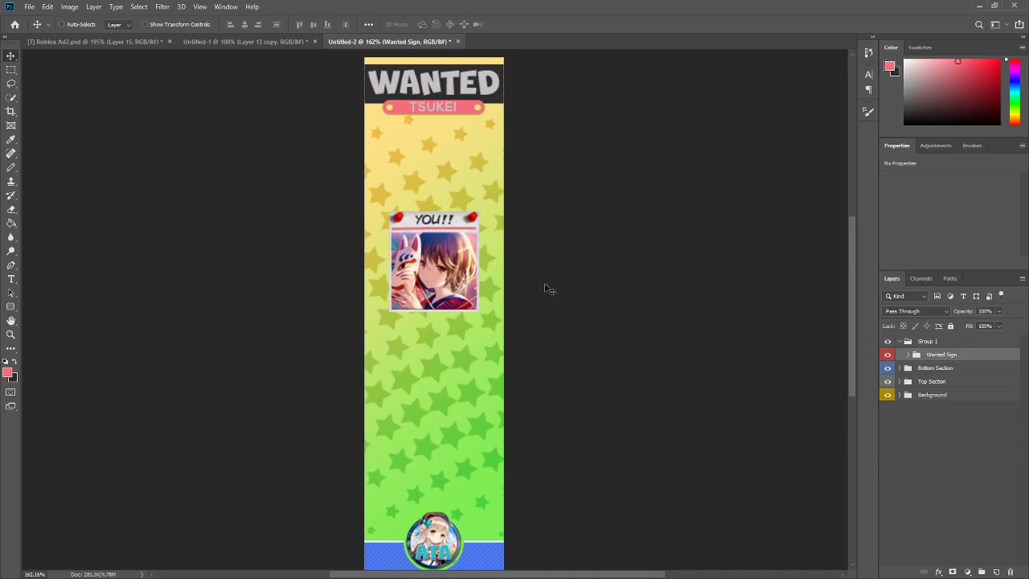
pyautogui.hotkey('ctrl', 'j')
pyautogui.hotkey('ctrl', 'j')
# Rename the two duplicated sign groups as Wanted Sign 2 and Wanted Sign 3
pyautogui.doubleClick(945, 382)
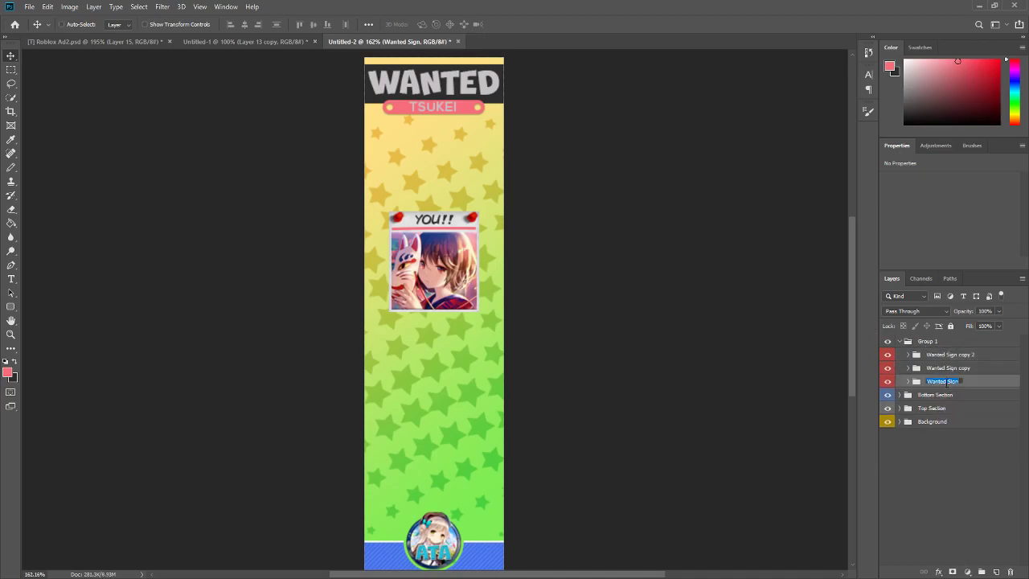
pyautogui.doubleClick(951, 368)
pyautogui.click(973, 369)
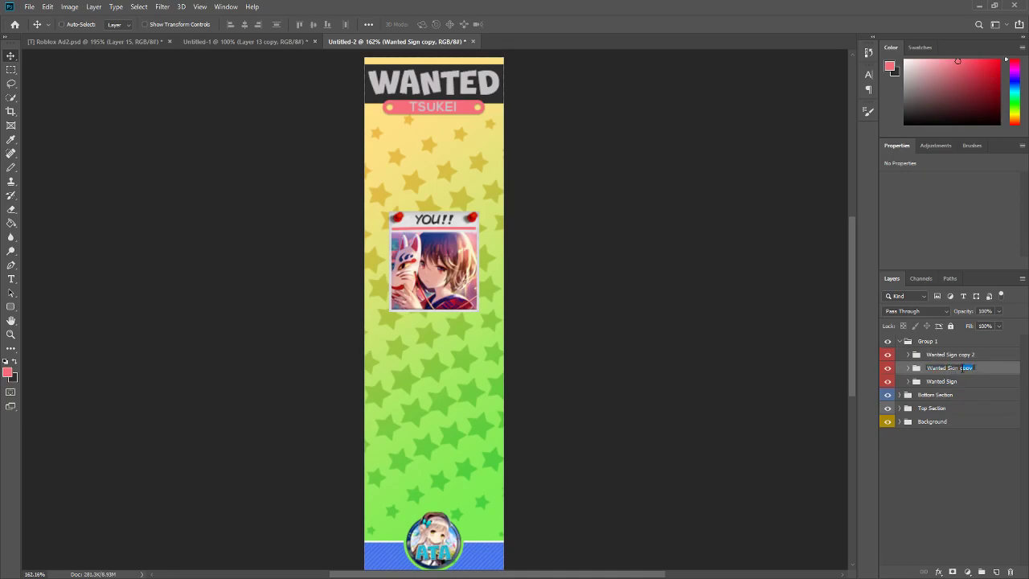
pyautogui.doubleClick(969, 357)
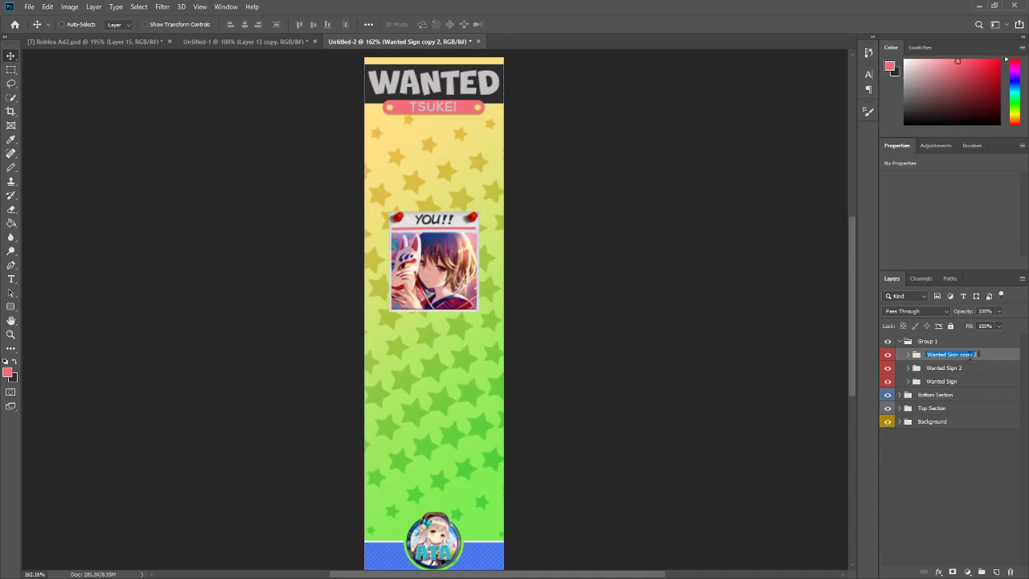
pyautogui.write('W')
pyautogui.press('Return')
# Shift Wanted Sign 2 up and left of the original sign, and place Group 1 between Top Section and Background in the layer order
pyautogui.click(978, 372)
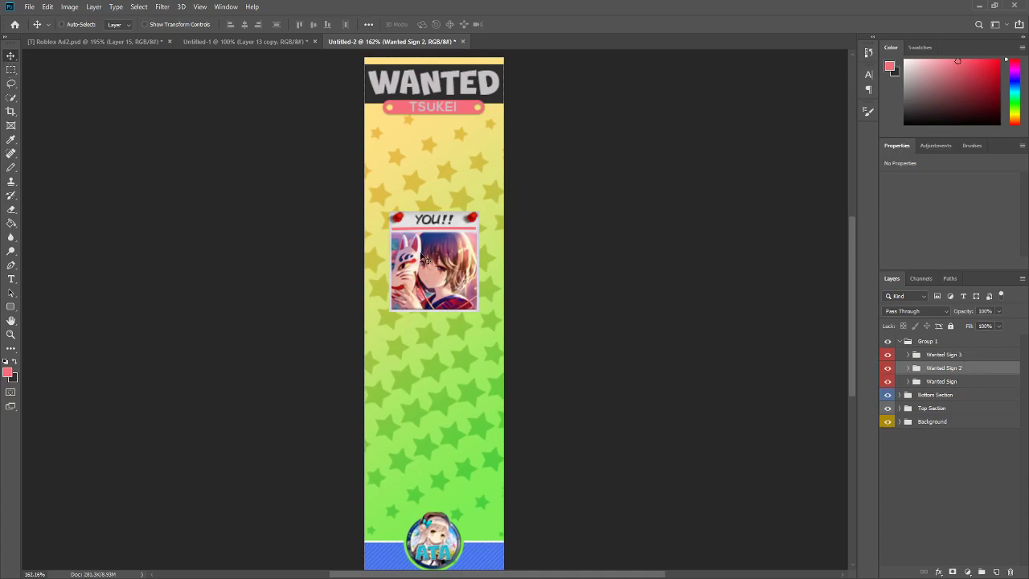
pyautogui.moveTo(443, 275); pyautogui.dragTo(428, 223)
pyautogui.moveTo(944, 344); pyautogui.dragTo(945, 417)
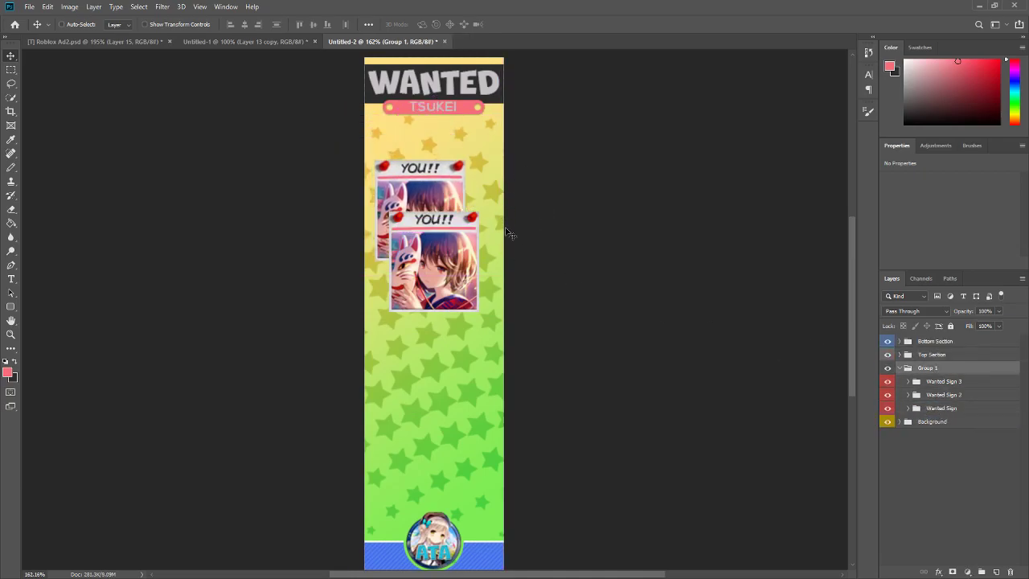
# Place Wanted Sign 2 just below the pink name banner, rotated about -11.6° and running slightly off the canvas's left edge
pyautogui.click(949, 393)
pyautogui.moveTo(465, 203); pyautogui.dragTo(455, 155)
pyautogui.hotkey('ctrl', 't')
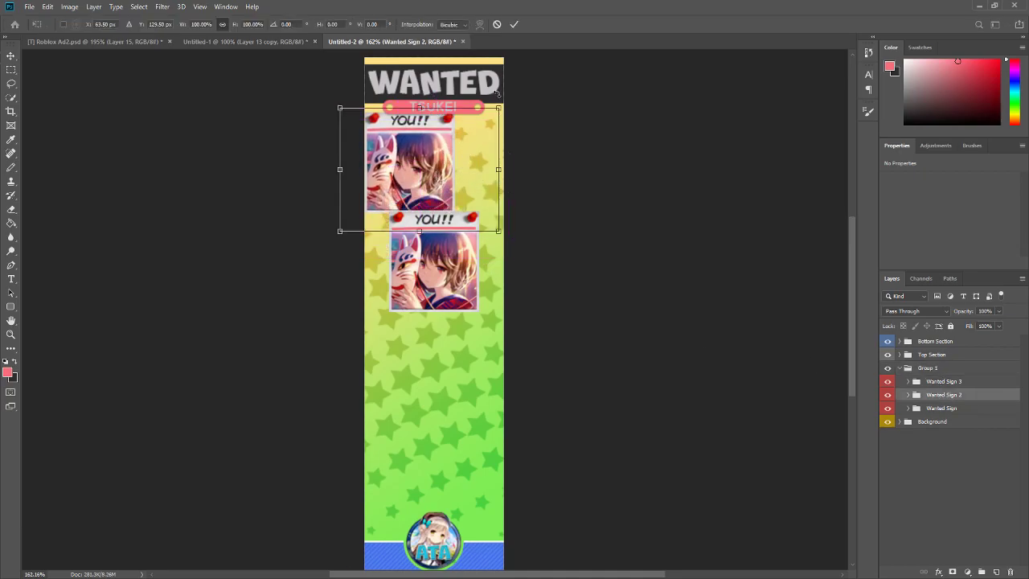
pyautogui.moveTo(512, 97); pyautogui.dragTo(519, 68)
pyautogui.moveTo(397, 196); pyautogui.dragTo(382, 208)
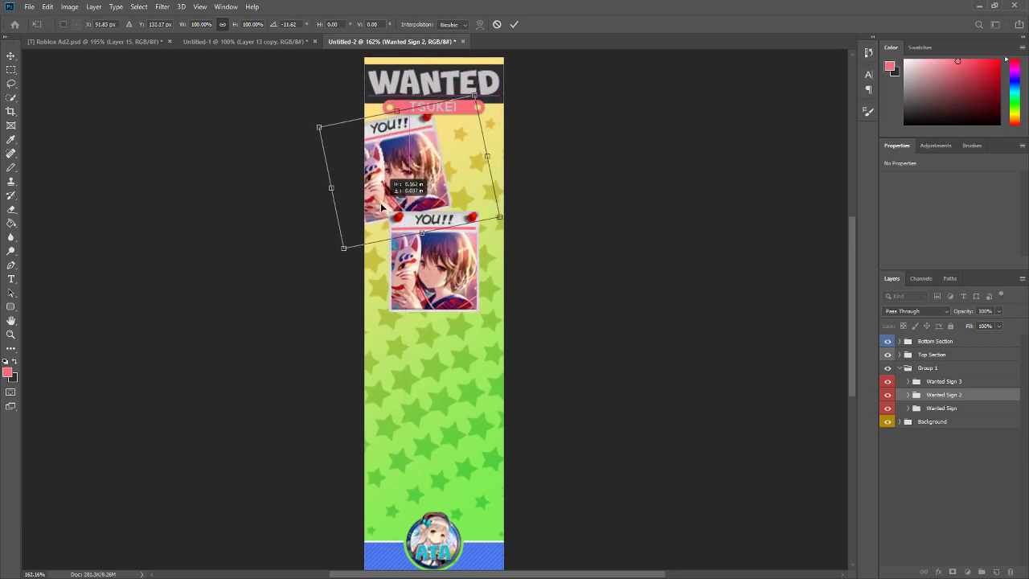
pyautogui.click(513, 25)
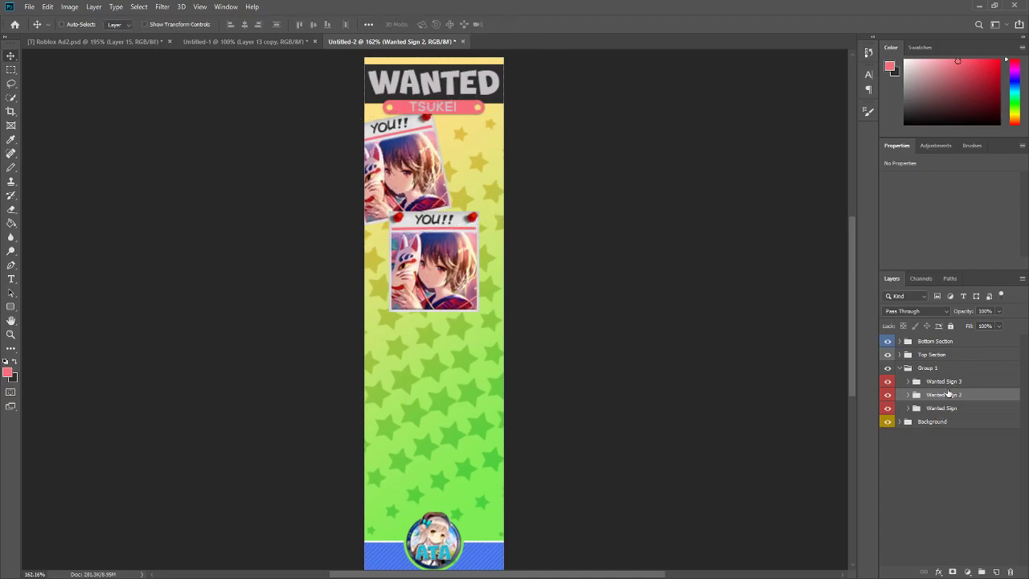
# Move Wanted Sign 3 up against the canvas's right edge and bring the Wanted Sign group to the top of Group 1
pyautogui.click(945, 381)
pyautogui.moveTo(455, 281); pyautogui.dragTo(489, 202)
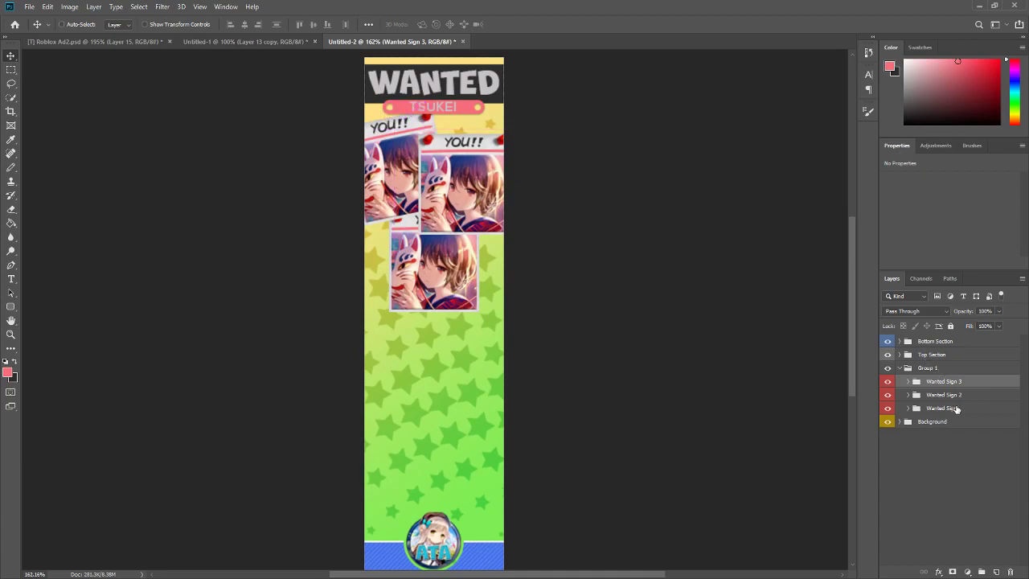
pyautogui.moveTo(952, 409); pyautogui.dragTo(942, 375)
# Rotate Wanted Sign 3 about 19.7° and place it beside Wanted Sign 2, running slightly off the canvas's right edge
pyautogui.click(951, 395)
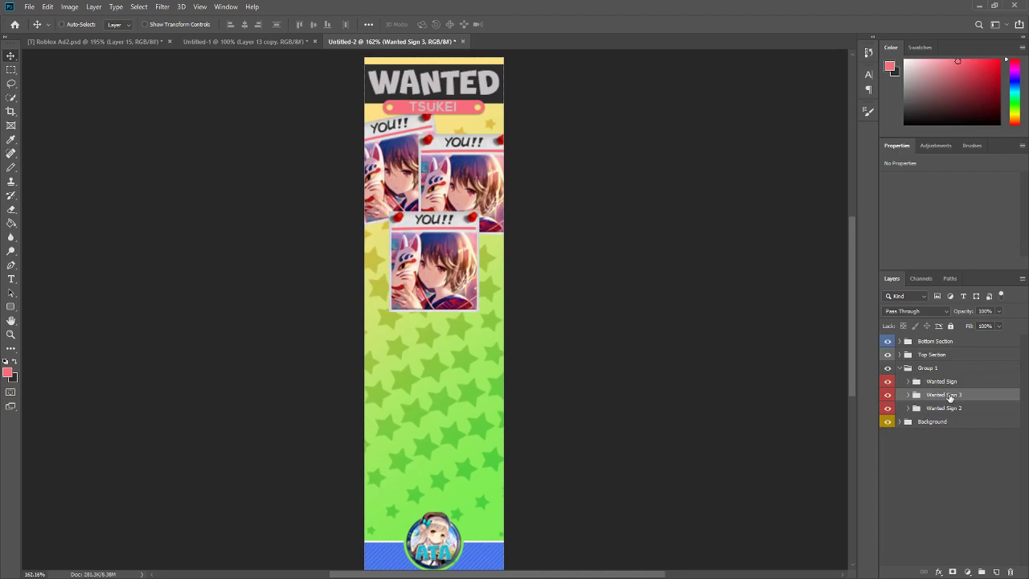
pyautogui.moveTo(462, 171); pyautogui.dragTo(464, 164)
pyautogui.hotkey('ctrl', 't')
pyautogui.moveTo(556, 119); pyautogui.dragTo(573, 135)
pyautogui.moveTo(462, 196); pyautogui.dragTo(464, 209)
pyautogui.click(515, 26)
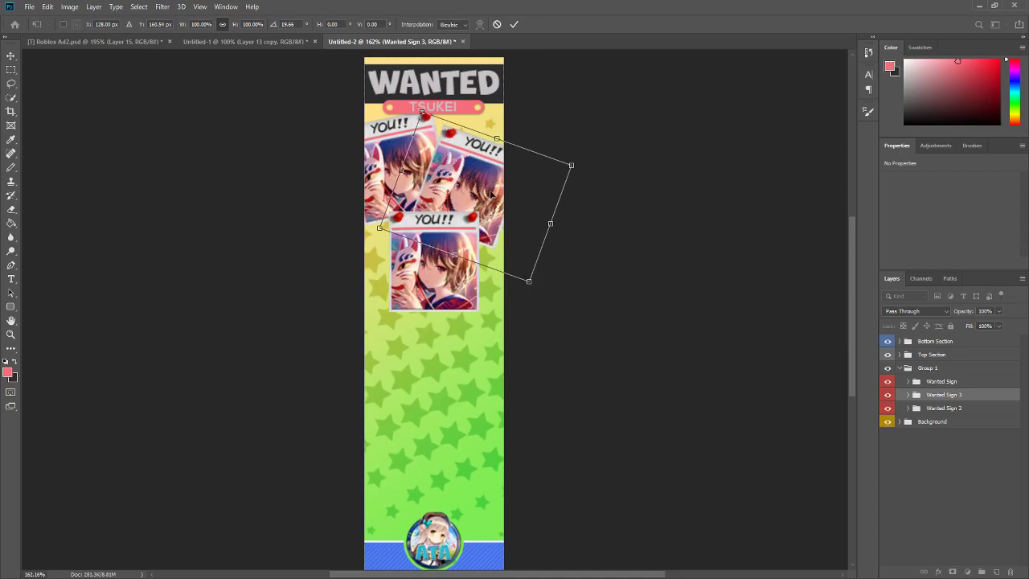
pyautogui.moveTo(493, 194); pyautogui.dragTo(500, 191)
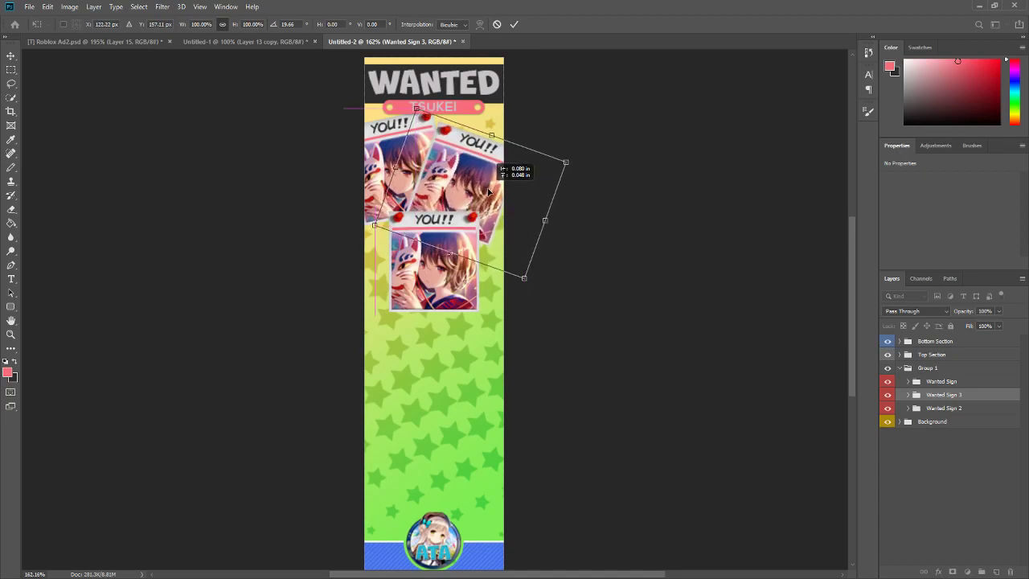
pyautogui.click(520, 24)
# Move the original Wanted Sign slightly down, keeping it centred below the two tilted signs
pyautogui.click(940, 406)
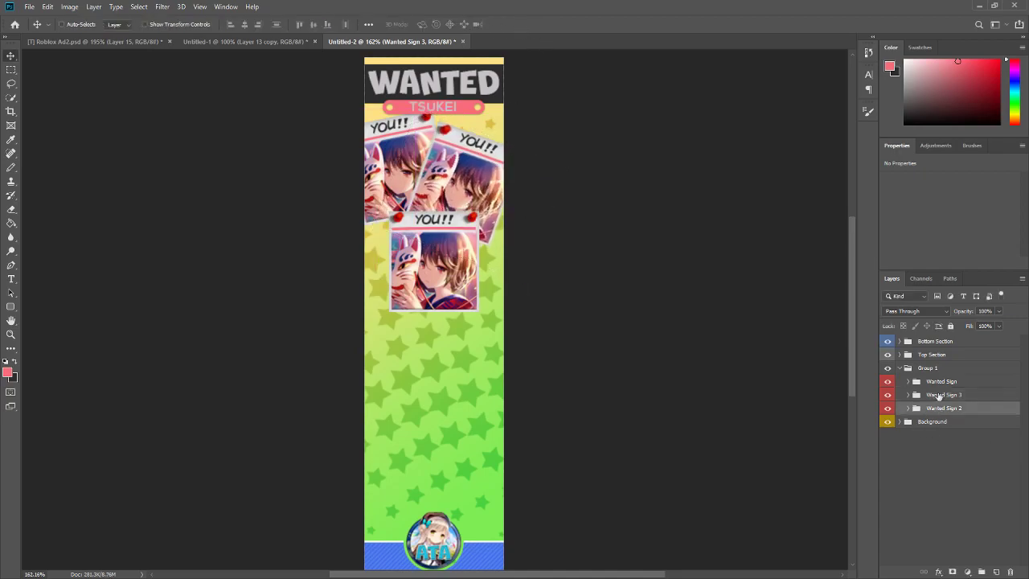
pyautogui.click(942, 381)
pyautogui.moveTo(455, 277)
pyautogui.mouseDown()
pyautogui.moveTo(447, 285)
pyautogui.moveTo(468, 285)
pyautogui.moveTo(452, 283)
pyautogui.moveTo(466, 287)
pyautogui.moveTo(460, 294)
pyautogui.mouseUp()
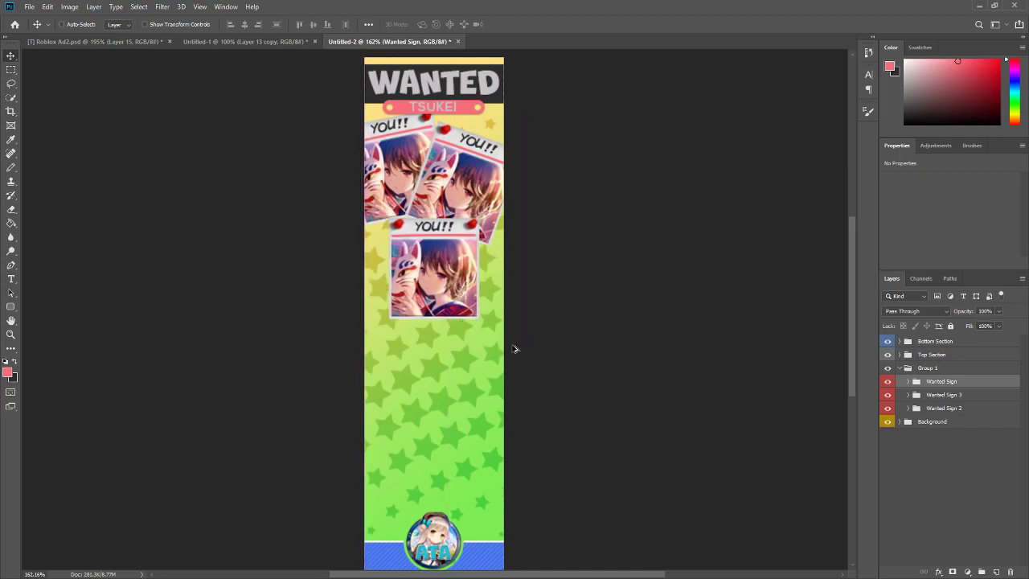
pyautogui.scroll(-5, 515, 352)
pyautogui.scroll(5, 436, 248)
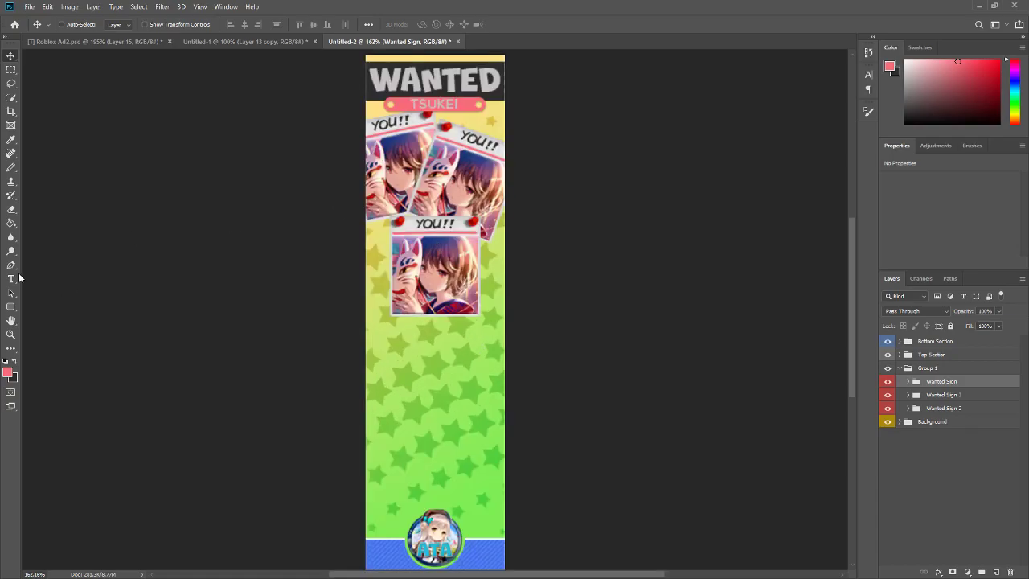
# Change the lettering on Wanted Sign 2 to "We" and on Wanted Sign 3 to "Want"
pyautogui.click(11, 278)
pyautogui.moveTo(376, 126); pyautogui.dragTo(421, 122)
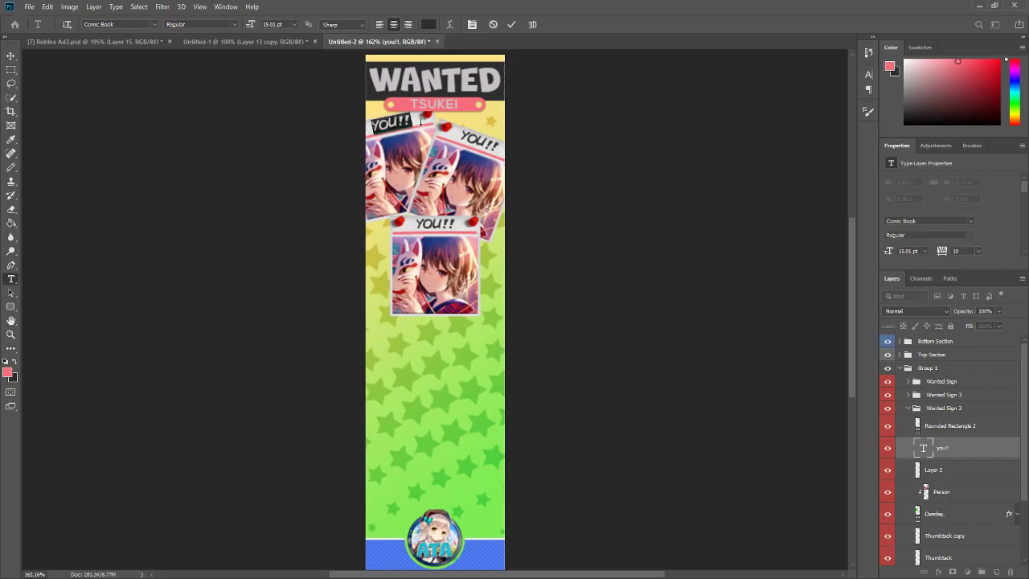
pyautogui.write('we')
pyautogui.moveTo(465, 135); pyautogui.dragTo(498, 148)
pyautogui.write('want')
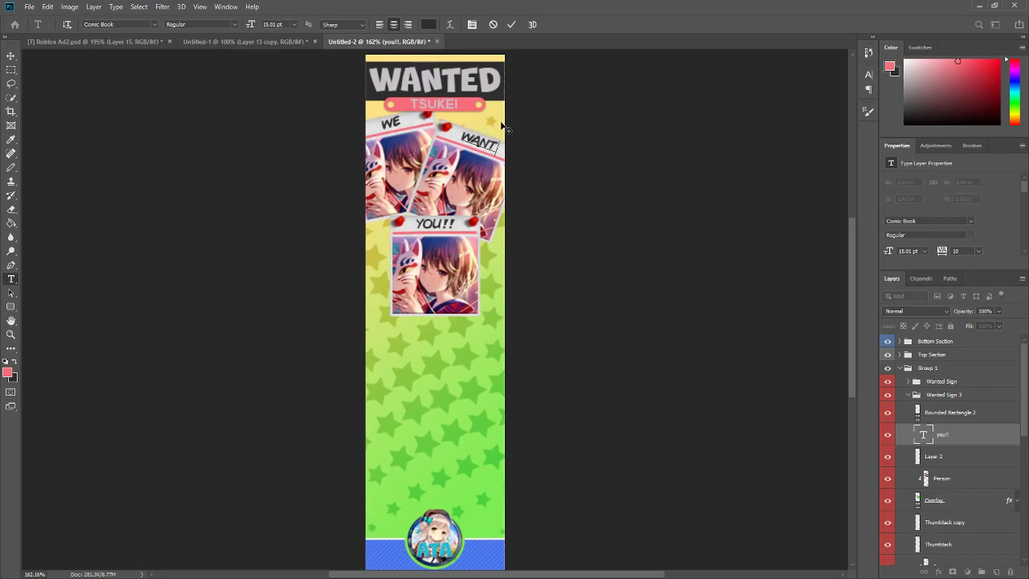
pyautogui.click(511, 24)
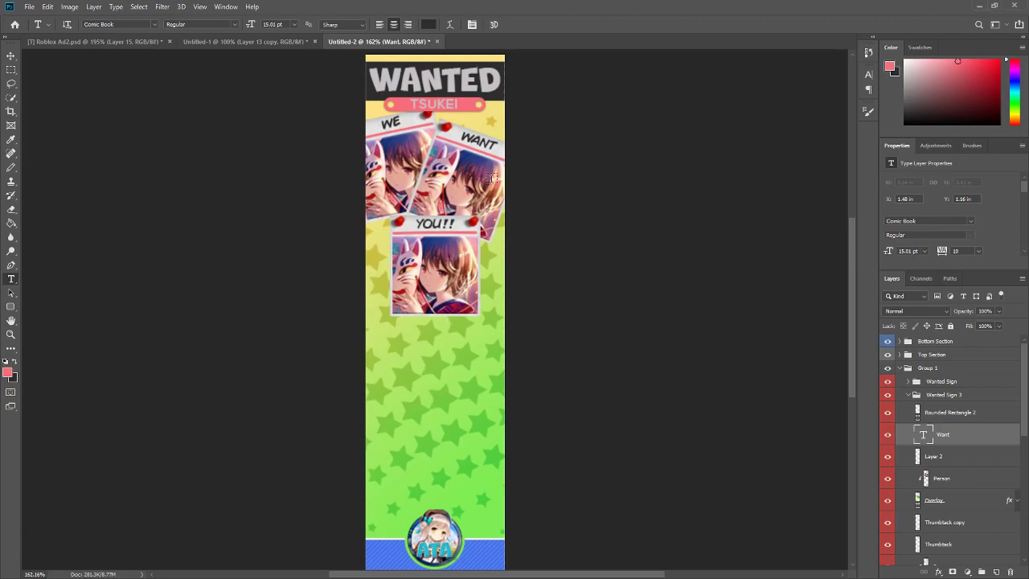
pyautogui.scroll(-2, 375, 292)
pyautogui.scroll(1, 517, 252)
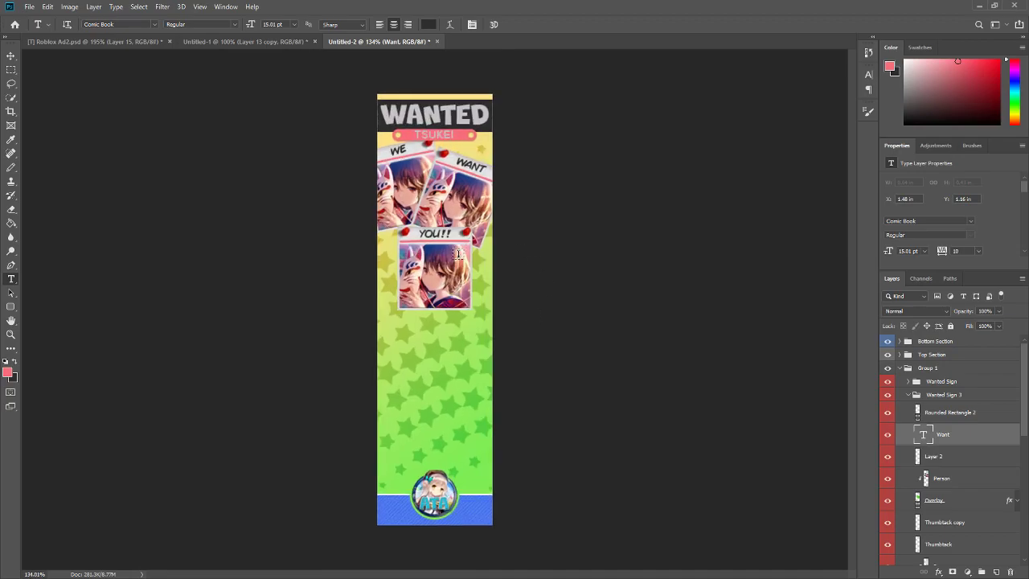
pyautogui.scroll(1, 483, 434)
pyautogui.scroll(-2, 483, 434)
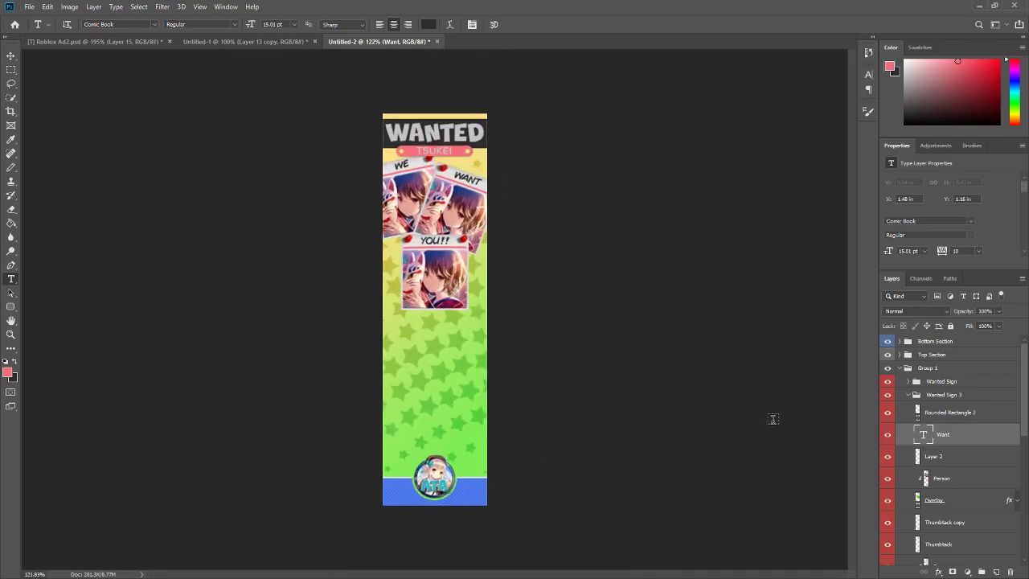
# Collapse Group 1, give it the red colour label and rename it "Wanted | Image Section"
pyautogui.click(908, 395)
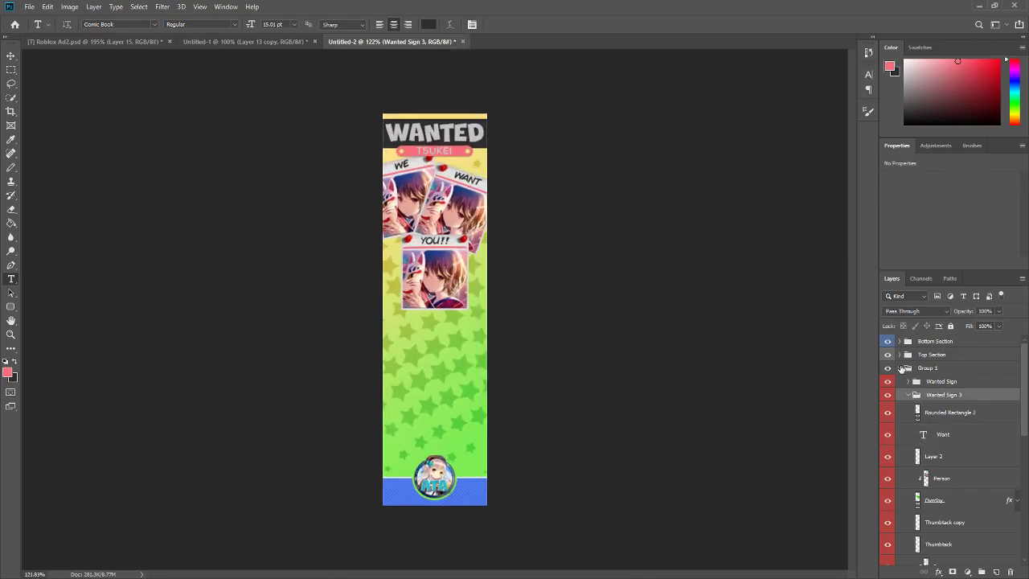
pyautogui.click(899, 367)
pyautogui.rightClick(892, 368)
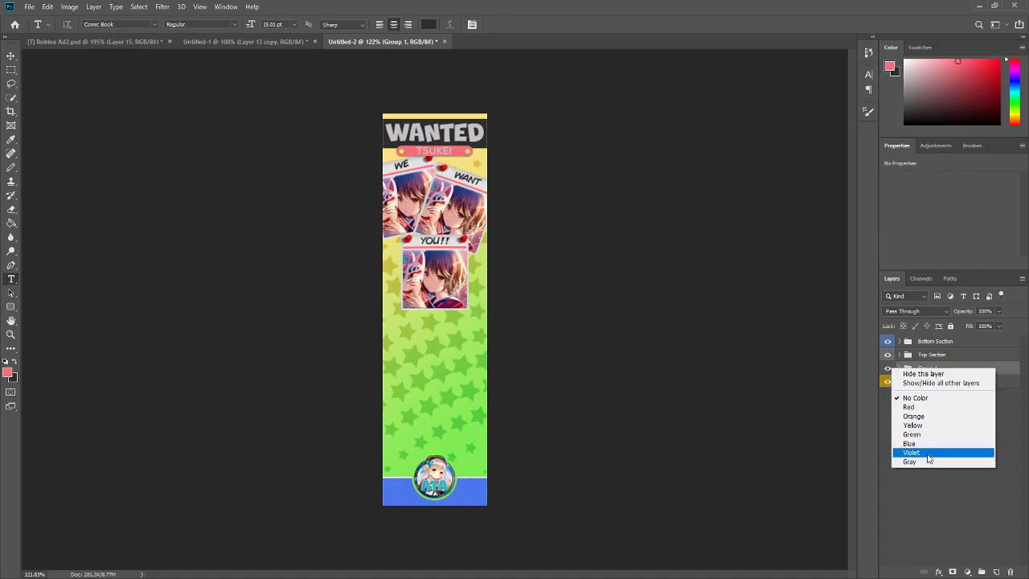
pyautogui.click(925, 407)
pyautogui.doubleClick(927, 367)
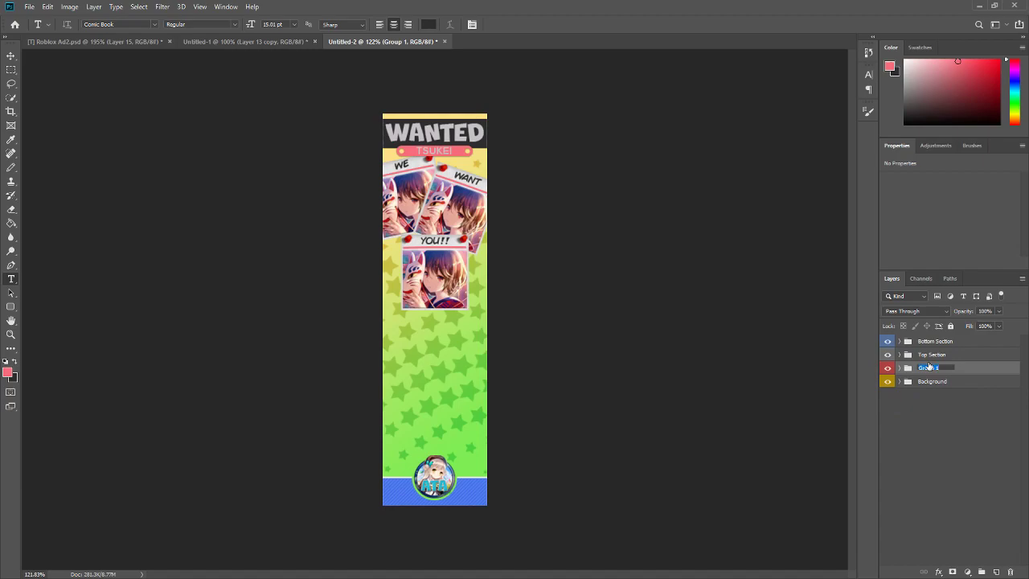
pyautogui.write('Wanted | Image Section')
pyautogui.press('Return')
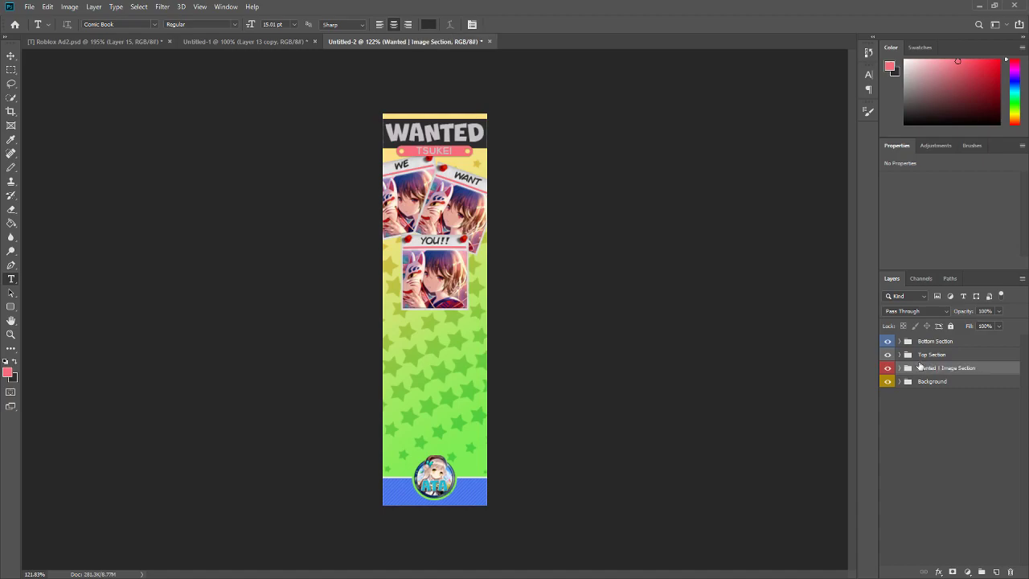
# Collapse Wanted Sign 3 and rename the Rounded Rectangle 2 layer inside Wanted Sign 2 as "Red Line"
pyautogui.click(900, 368)
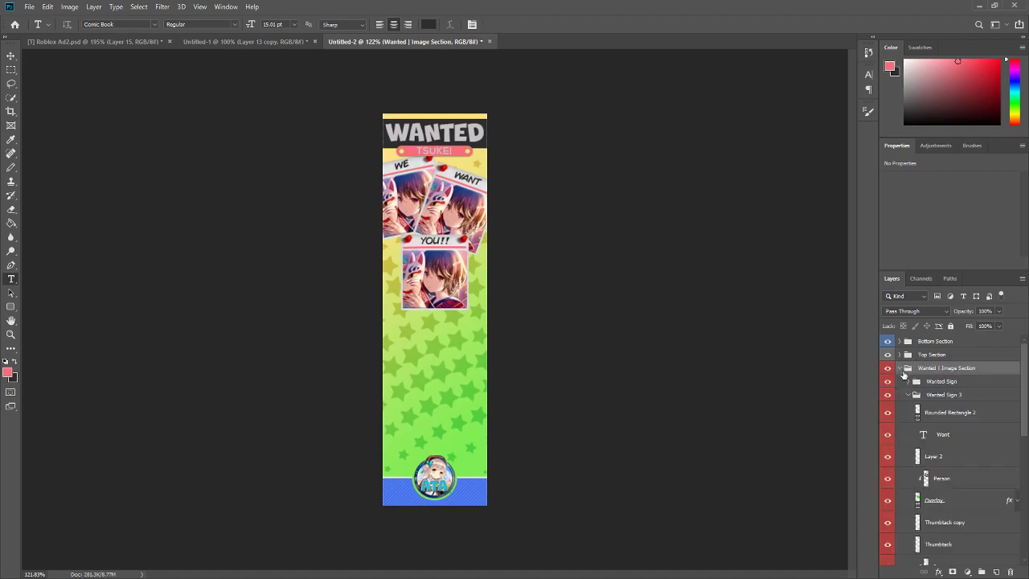
pyautogui.click(907, 394)
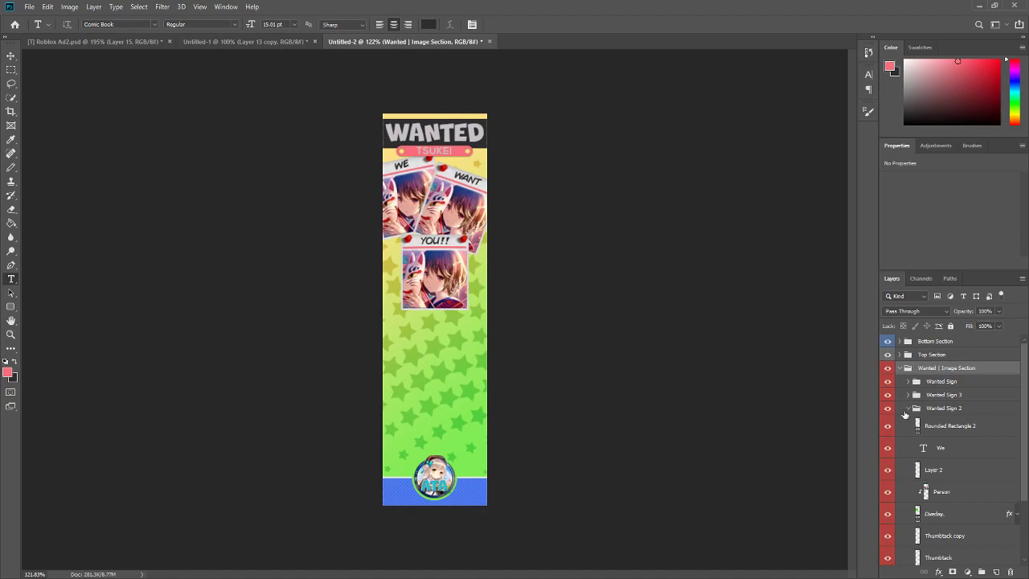
pyautogui.doubleClick(952, 426)
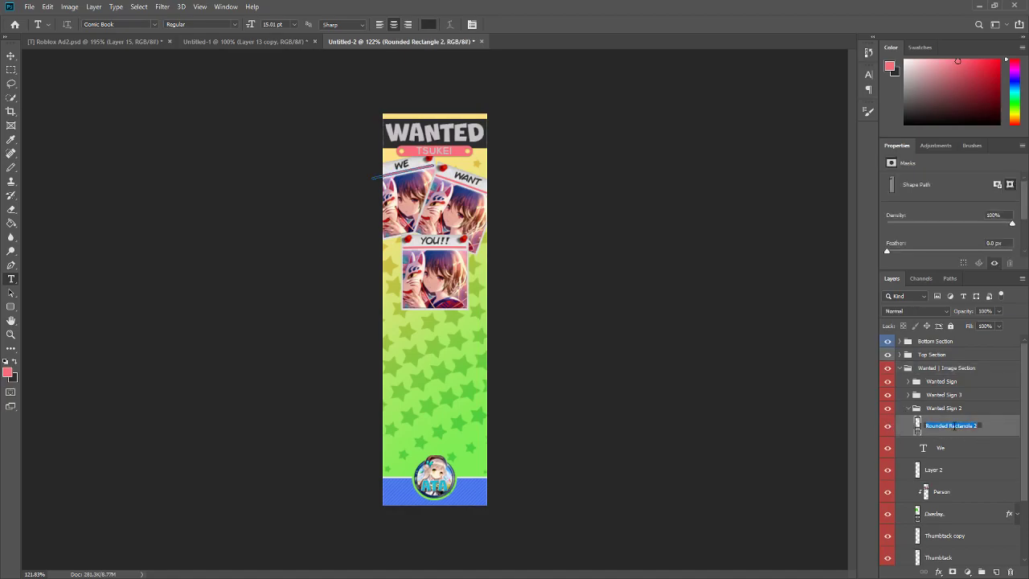
pyautogui.write('Red Line')
pyautogui.press('Return')
# Select the Rounded Rectangle 2 layer inside Wanted Sign 3, and collapse that sign and the Wanted | Image Section group
pyautogui.click(909, 395)
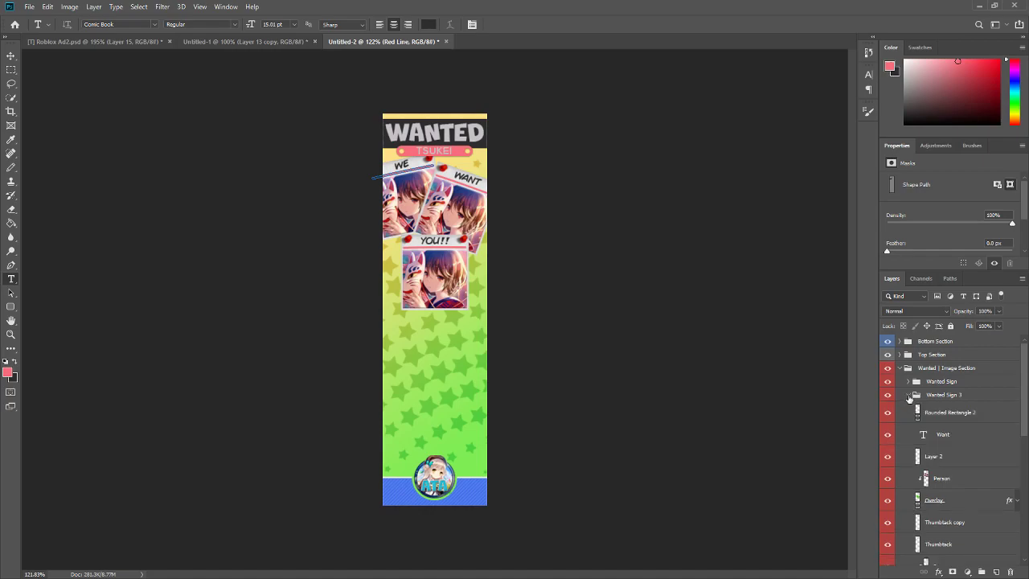
pyautogui.click(933, 417)
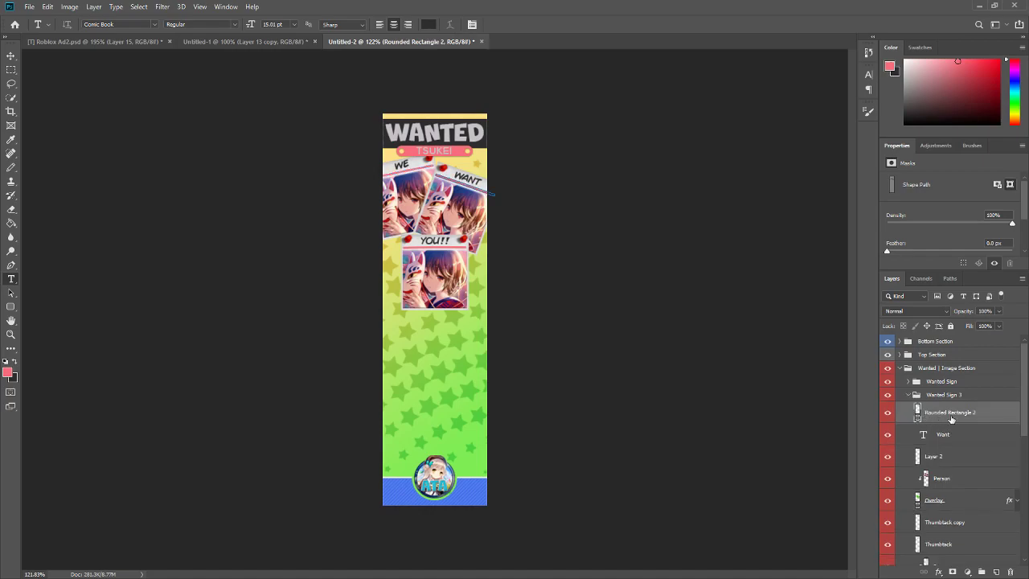
pyautogui.click(907, 395)
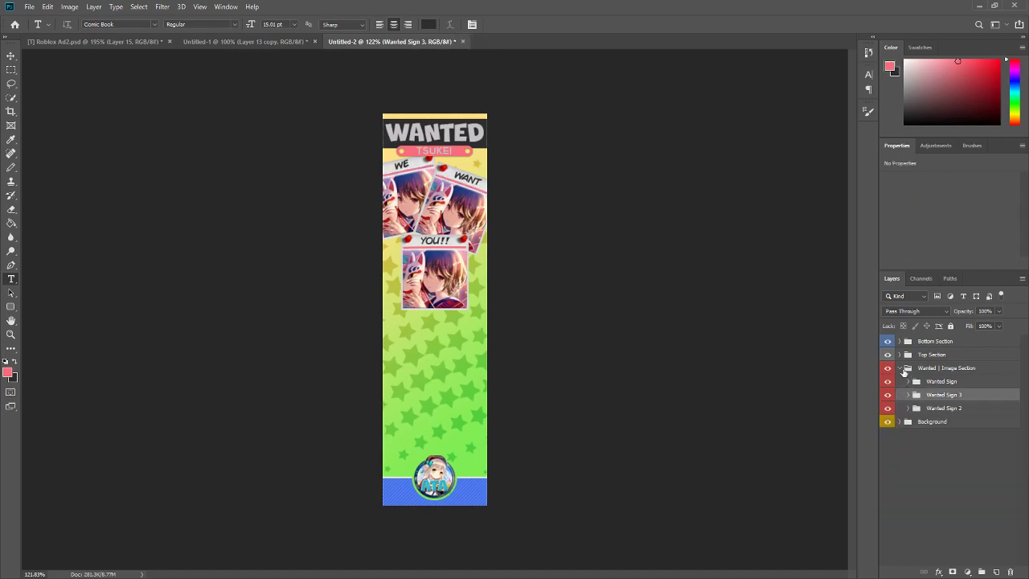
pyautogui.click(901, 368)
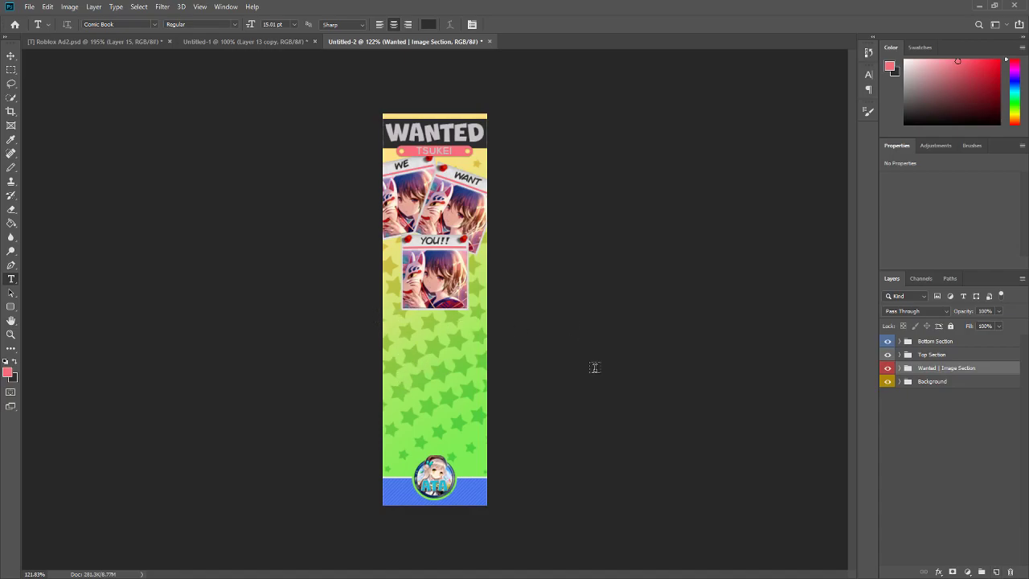
# Check the other open designs for reference, and add a new layer in its own group above Wanted | Image Section in Untitled-2
pyautogui.click(103, 42)
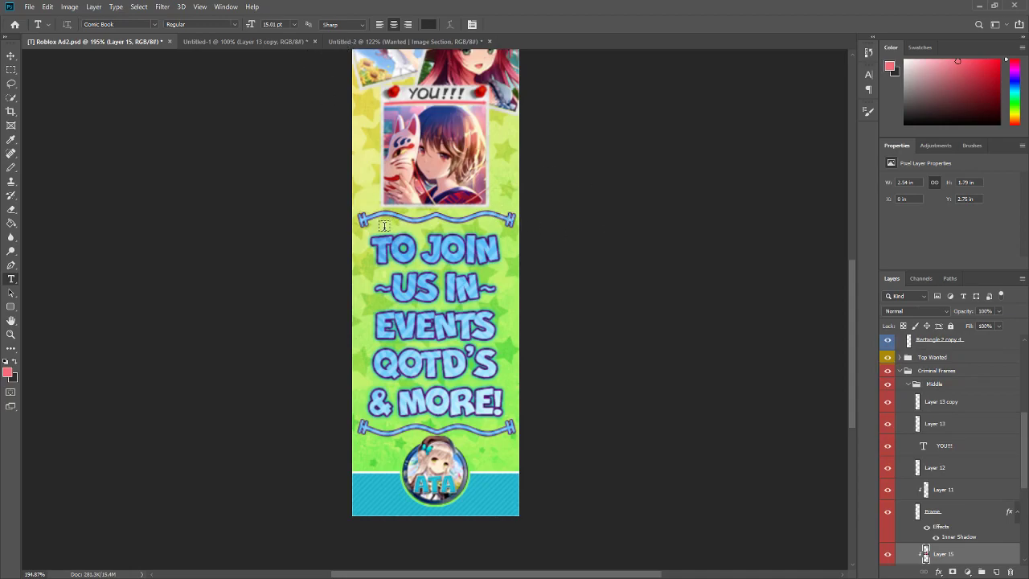
pyautogui.click(242, 43)
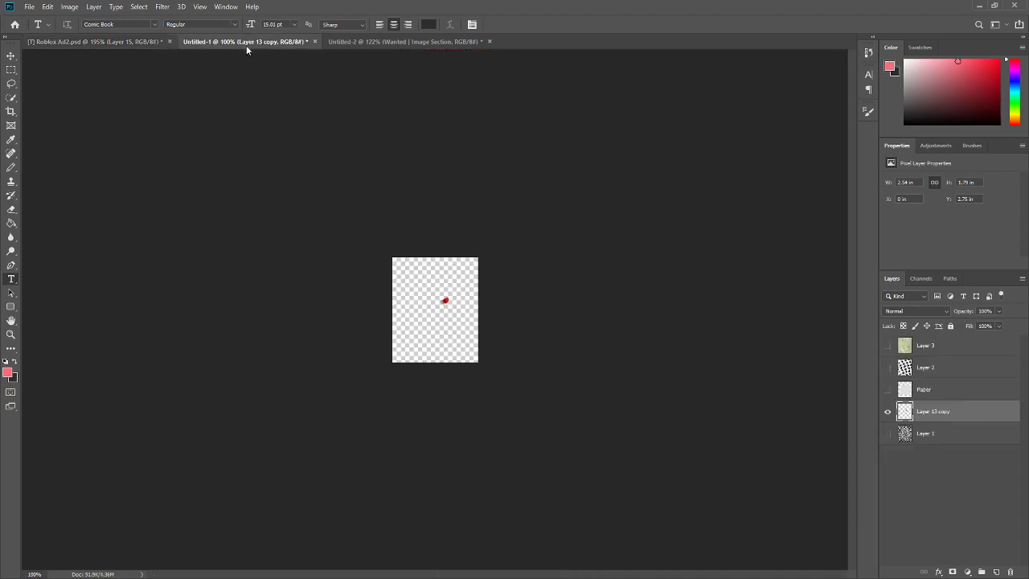
pyautogui.click(370, 42)
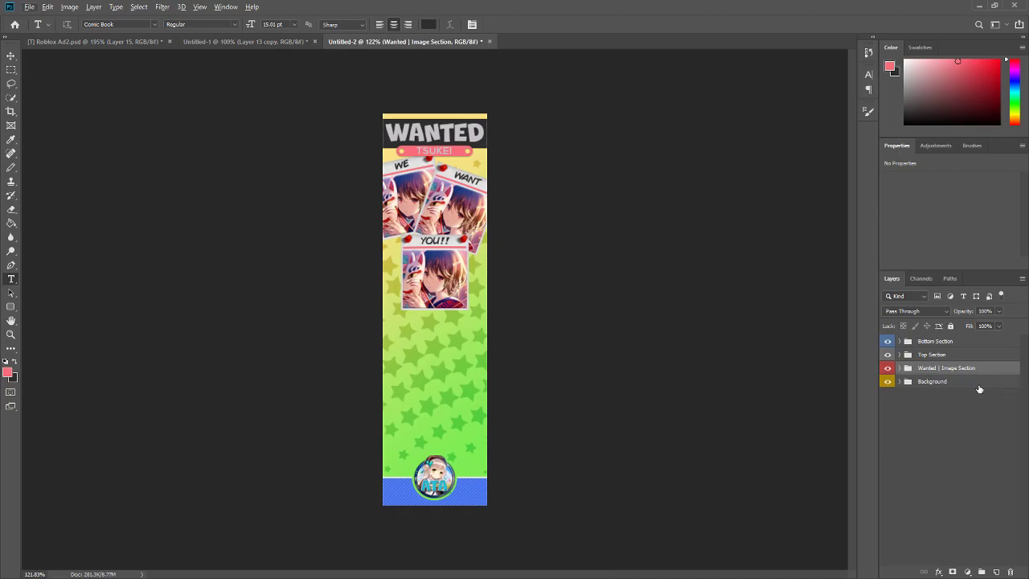
pyautogui.click(996, 572)
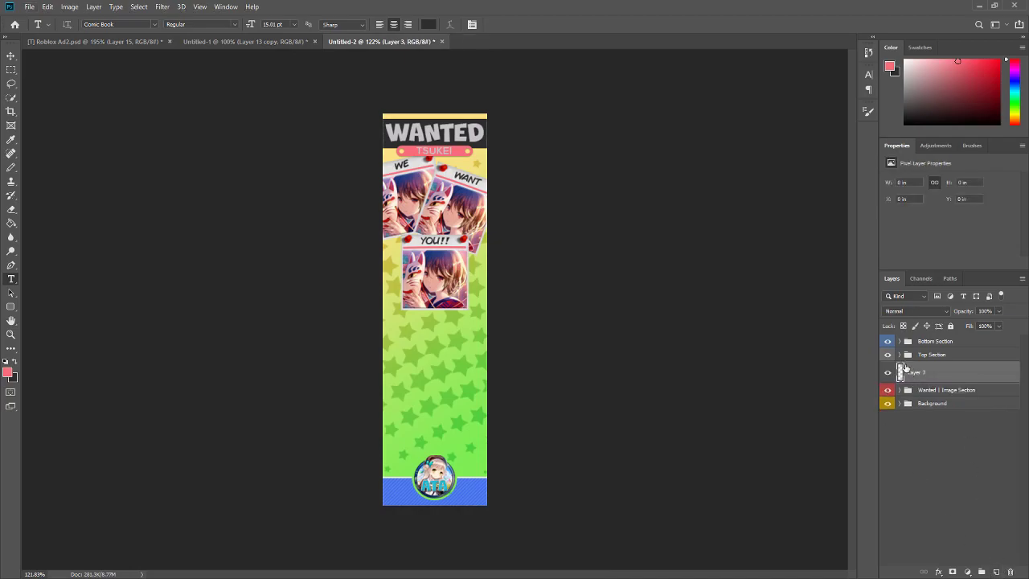
pyautogui.hotkey('ctrl', 'g')
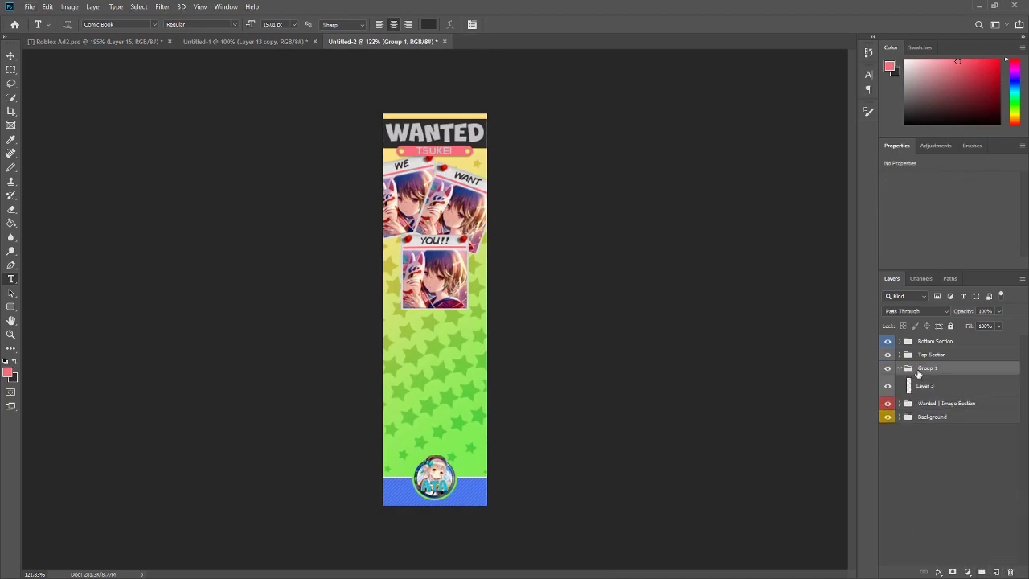
# Give the new group the violet colour label and rename it "Advert Section"
pyautogui.rightClick(888, 370)
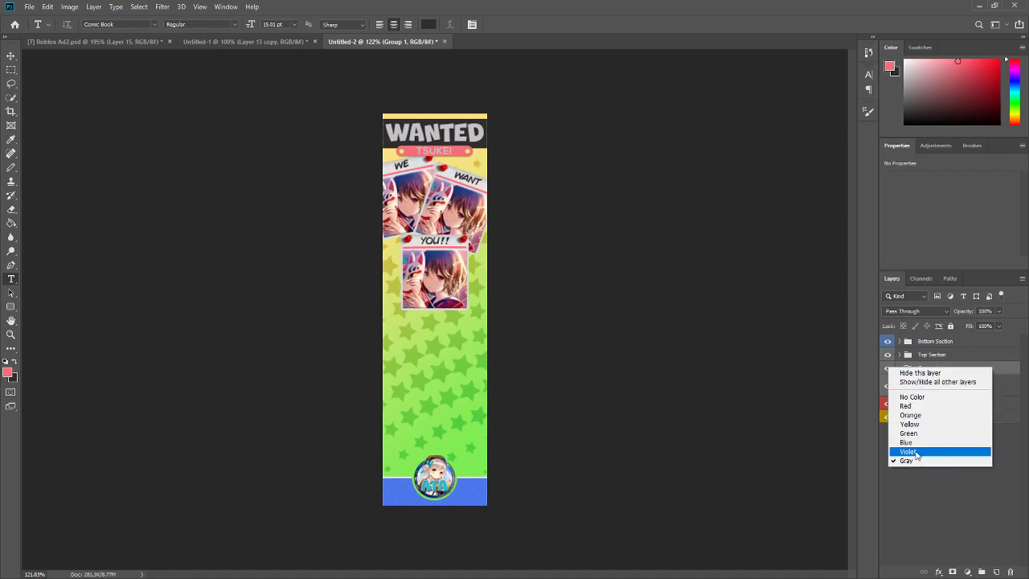
pyautogui.click(915, 452)
pyautogui.doubleClick(927, 368)
pyautogui.write('Te')
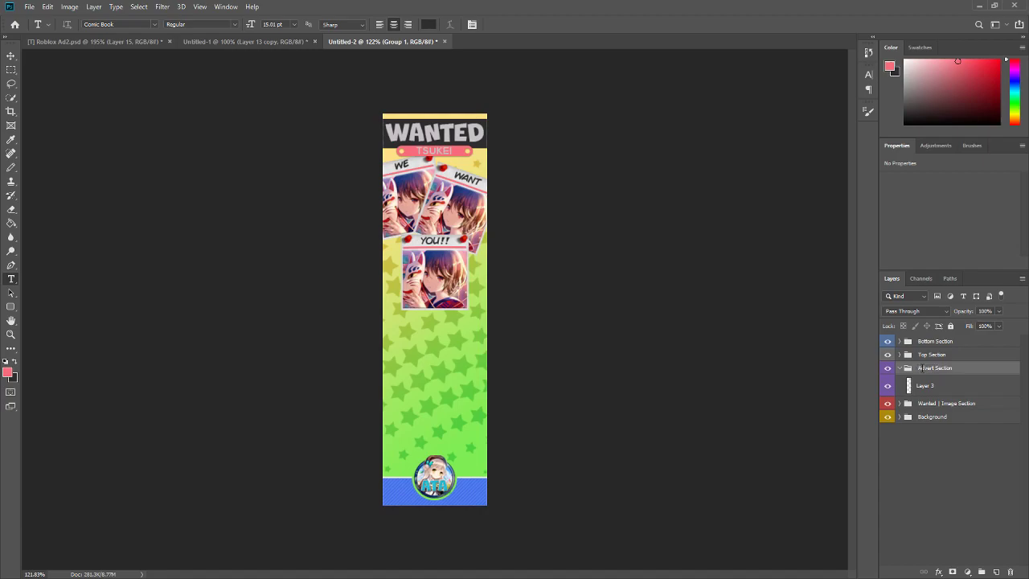
# Select the empty layer in Advert Section and set the foreground colour to a medium blue
pyautogui.click(926, 385)
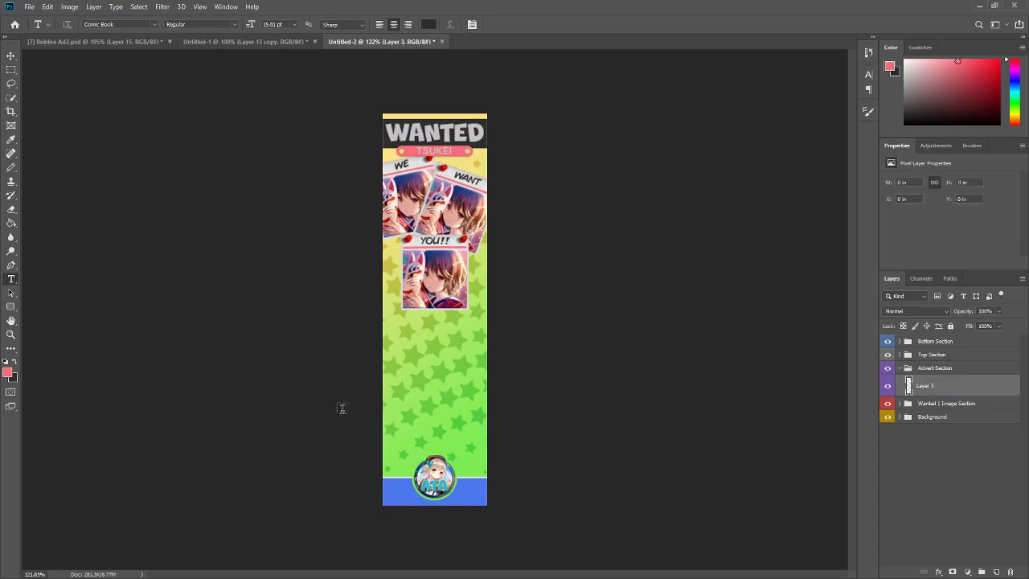
pyautogui.scroll(1, 237, 367)
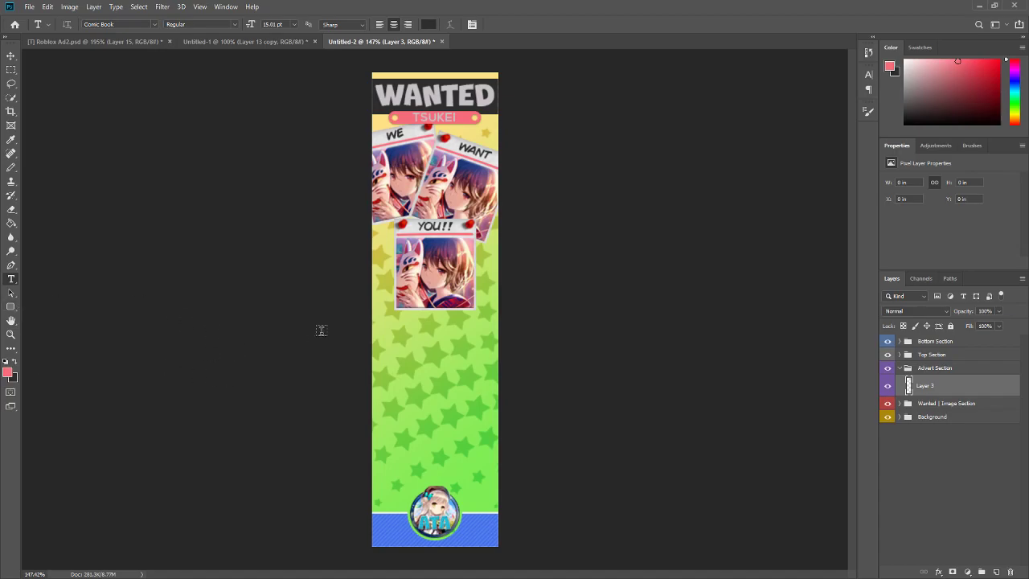
pyautogui.click(7, 372)
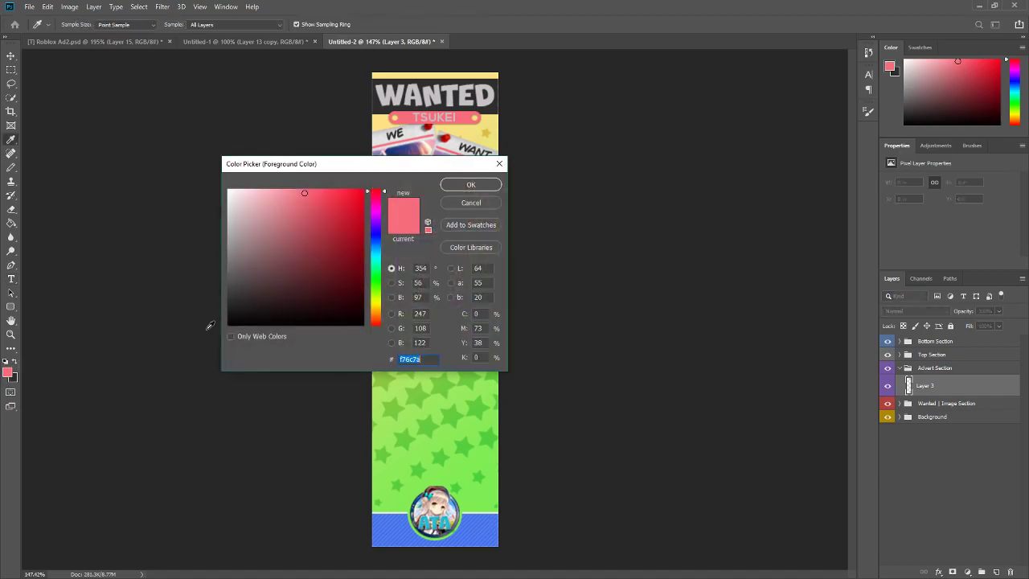
pyautogui.moveTo(374, 244); pyautogui.dragTo(373, 242)
pyautogui.click(312, 203)
pyautogui.moveTo(312, 203); pyautogui.dragTo(299, 190)
pyautogui.moveTo(377, 241); pyautogui.dragTo(375, 238)
pyautogui.moveTo(302, 190); pyautogui.dragTo(298, 206)
pyautogui.moveTo(376, 244); pyautogui.dragTo(377, 242)
pyautogui.moveTo(321, 201)
pyautogui.mouseDown()
pyautogui.moveTo(327, 193)
pyautogui.moveTo(306, 191)
pyautogui.mouseUp()
pyautogui.moveTo(374, 241); pyautogui.dragTo(373, 252)
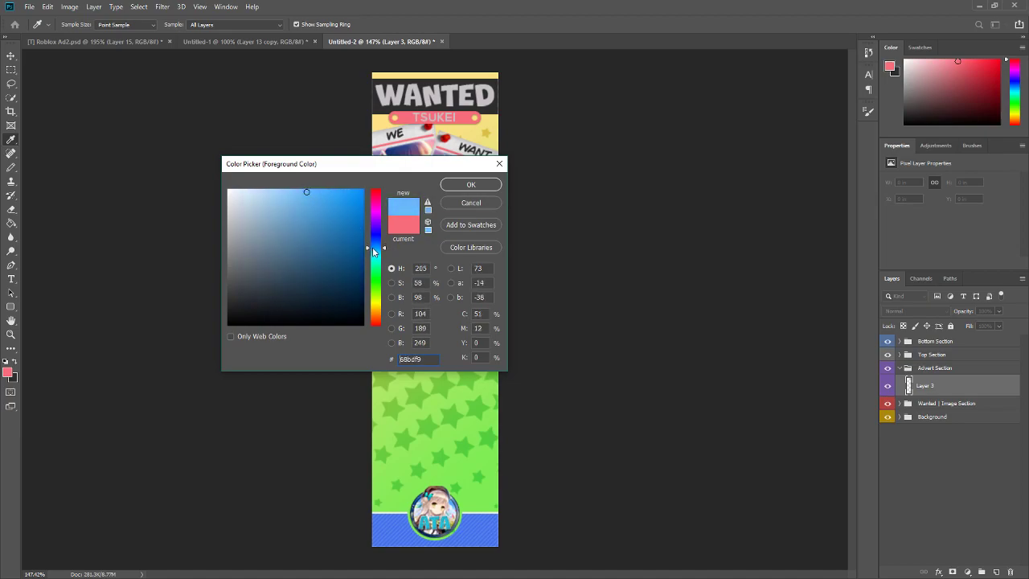
pyautogui.moveTo(328, 204)
pyautogui.mouseDown()
pyautogui.moveTo(333, 195)
pyautogui.moveTo(323, 204)
pyautogui.mouseUp()
pyautogui.click(471, 185)
pyautogui.press('t')
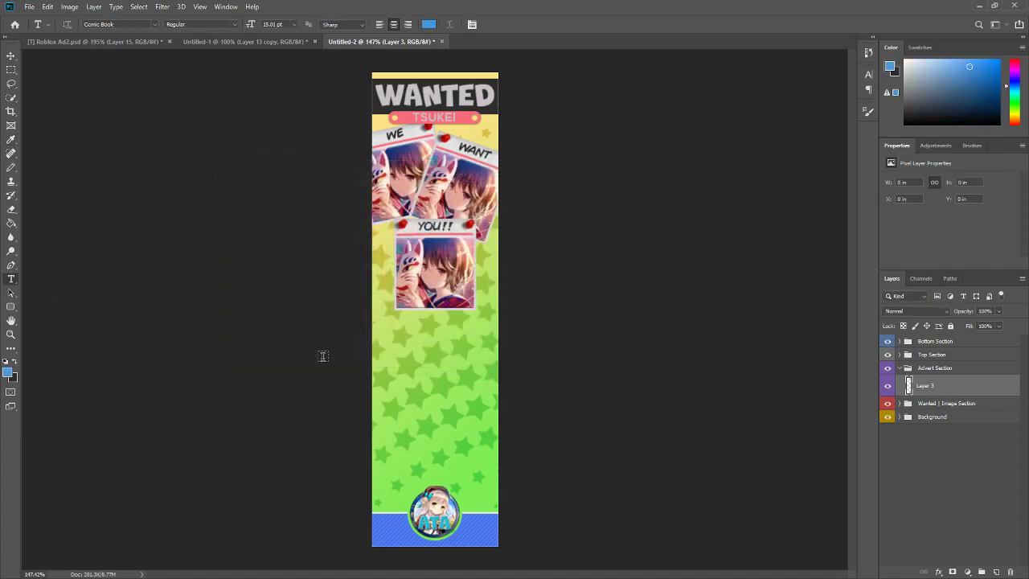
pyautogui.click(414, 352)
pyautogui.click(124, 25)
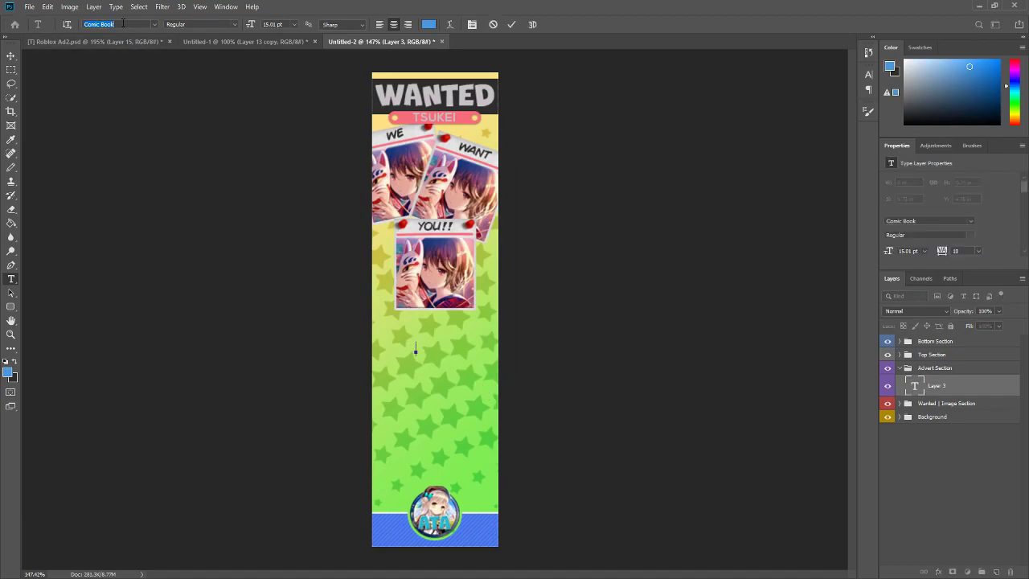
pyautogui.write('New')
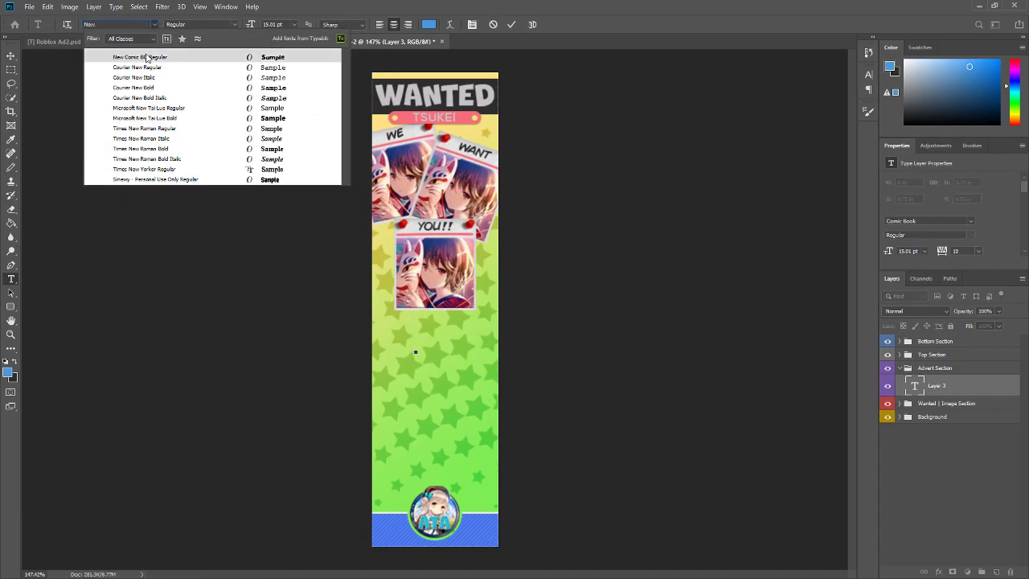
pyautogui.press('Escape')
pyautogui.press('Escape')
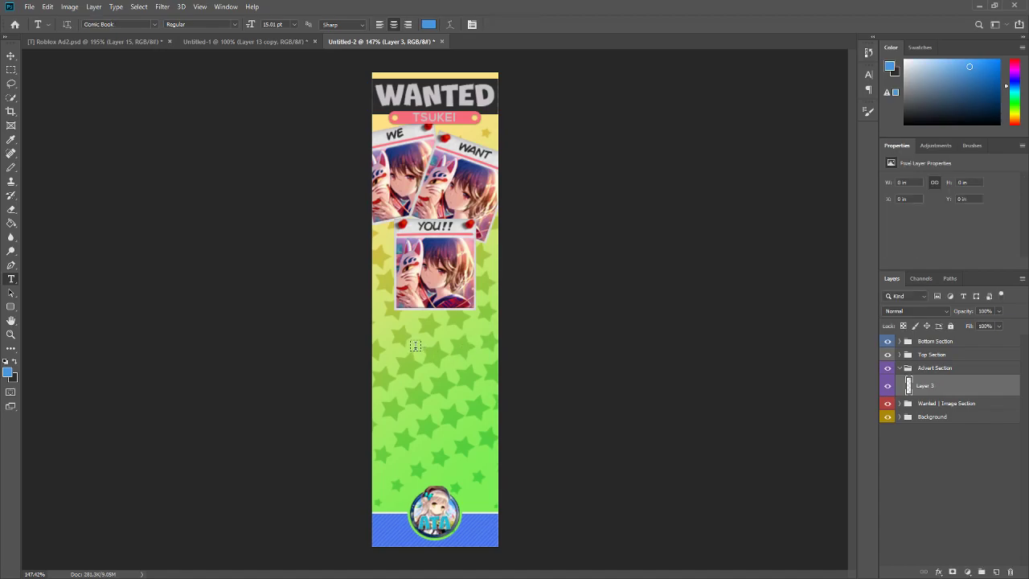
# Start a text layer below the YOU!! sign and set its font to New Comic BD
pyautogui.click(427, 354)
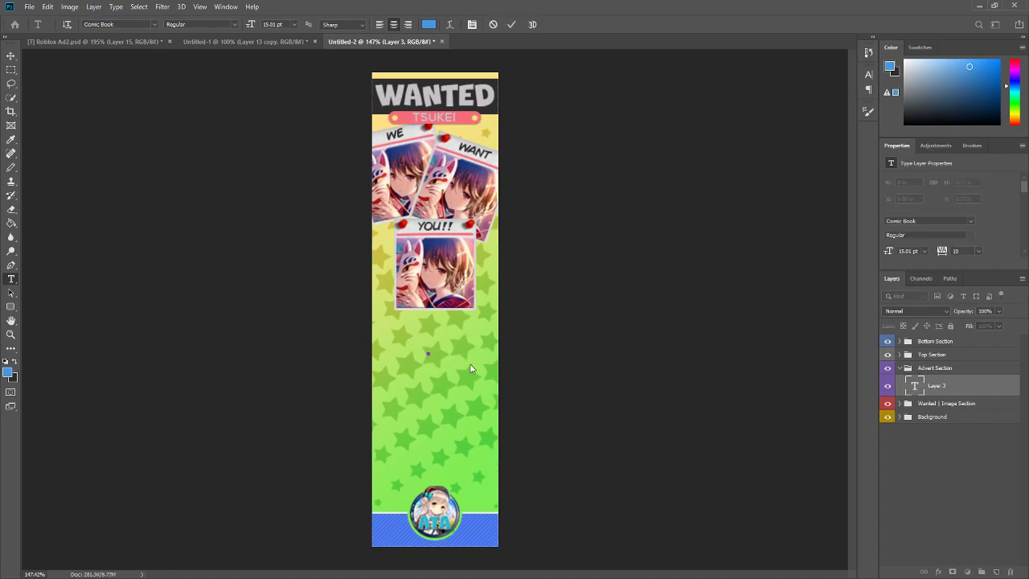
pyautogui.write('Te')
pyautogui.hotkey('ctrl', 'a')
pyautogui.click(123, 24)
pyautogui.write('New')
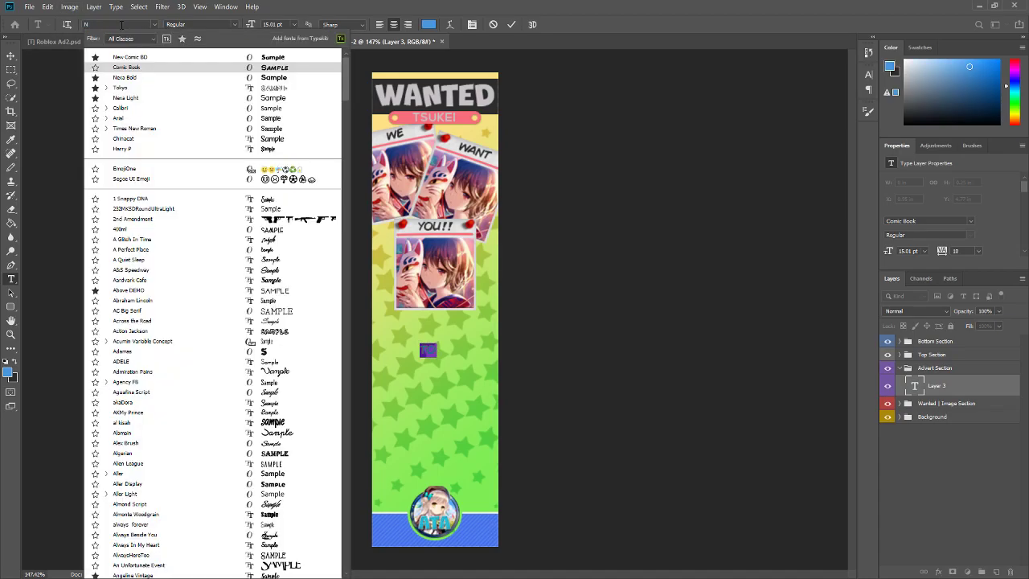
pyautogui.click(185, 58)
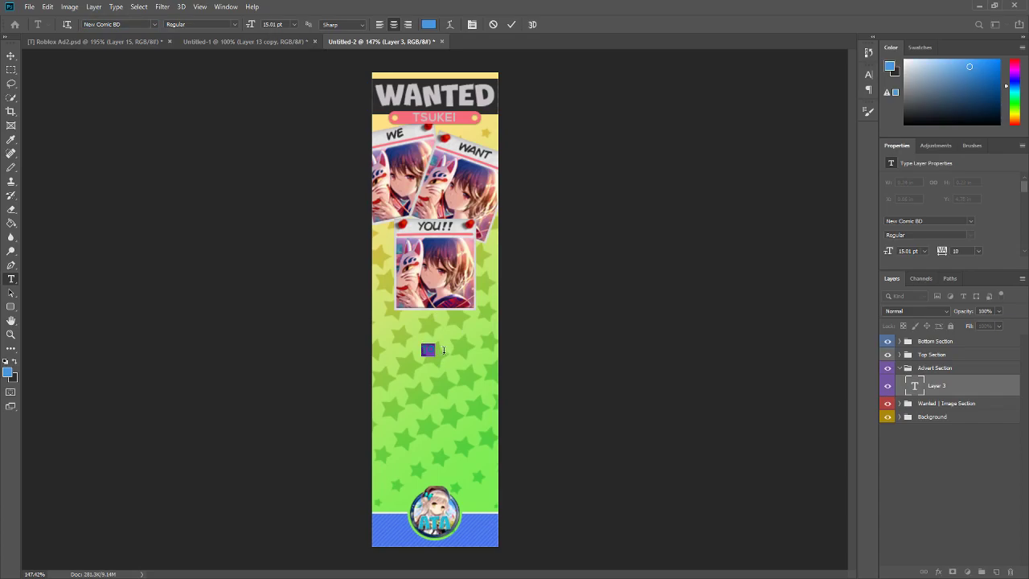
# Enter the advert text on five lines: "TO JOIN", "US IN", "EVENTS", "QOTD'S" and "& MORE"
pyautogui.write('TO JOIN ')
pyautogui.write('US IN ')
pyautogui.write('EVENTS')
pyautogui.press('Return')
pyautogui.write("QOTD'S ")
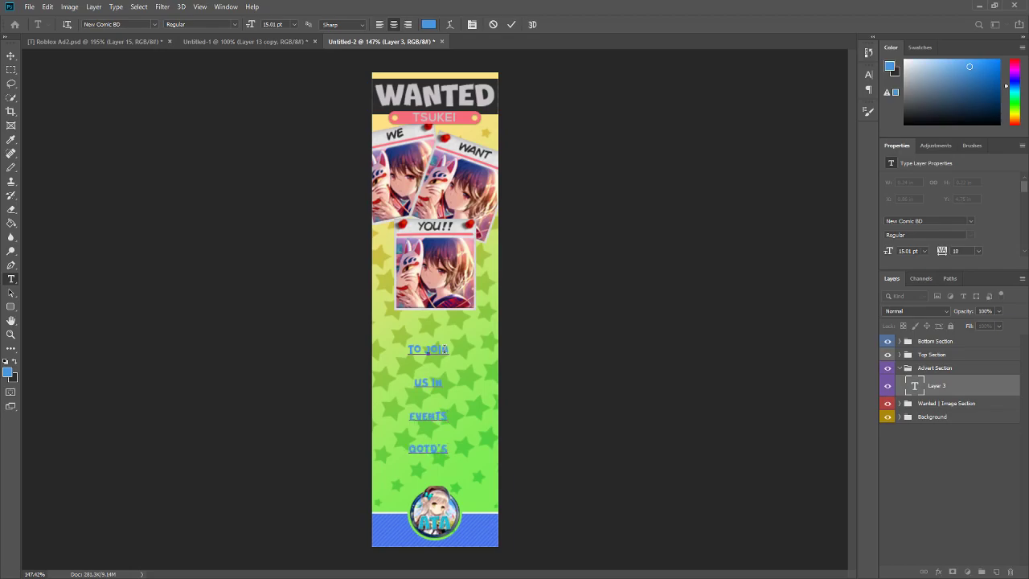
pyautogui.write('& MORE')
# Set the advert text to 38.01 pt with 32 pt leading and centre the block below the YOU!! sign
pyautogui.hotkey('ctrl', 'a')
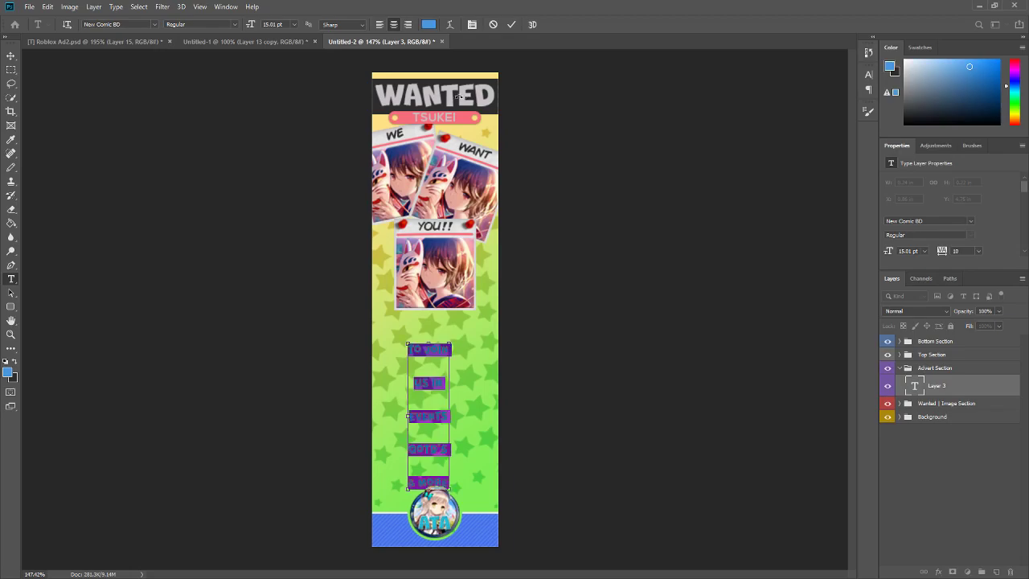
pyautogui.scroll(-1, 994, 233)
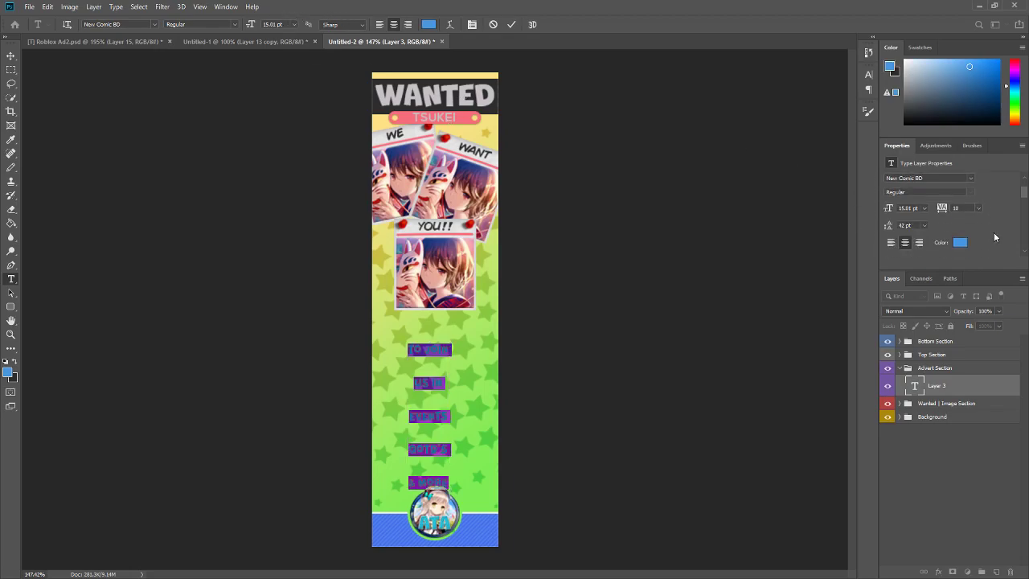
pyautogui.moveTo(889, 226)
pyautogui.mouseDown()
pyautogui.moveTo(878, 226)
pyautogui.moveTo(890, 225)
pyautogui.mouseUp()
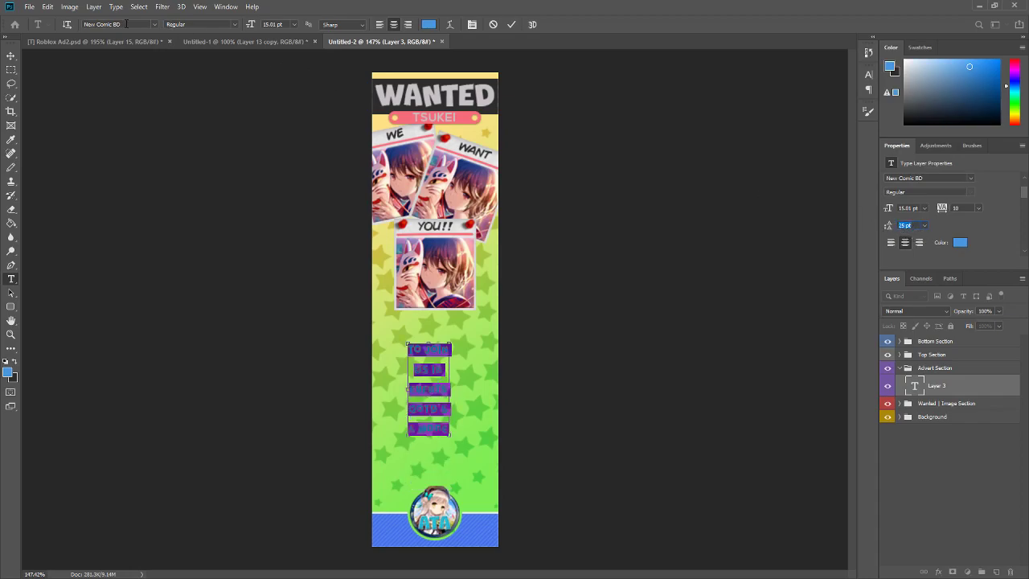
pyautogui.moveTo(268, 24)
pyautogui.mouseDown()
pyautogui.moveTo(303, 36)
pyautogui.moveTo(279, 30)
pyautogui.mouseUp()
pyautogui.moveTo(903, 228); pyautogui.dragTo(906, 227)
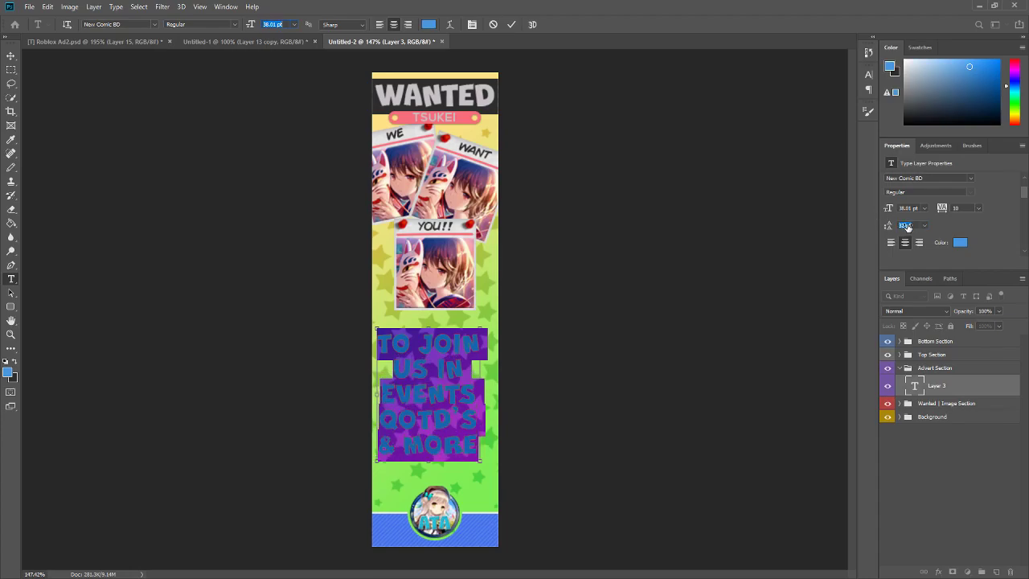
pyautogui.click(511, 25)
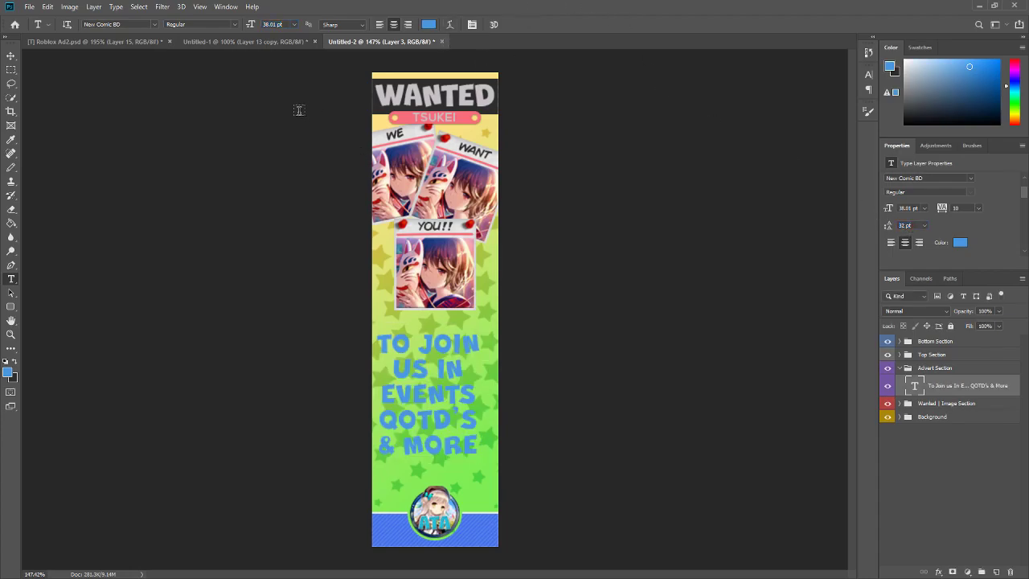
pyautogui.click(12, 55)
pyautogui.moveTo(416, 362); pyautogui.dragTo(439, 378)
# Add a Gradient Overlay layer style to the advert text
pyautogui.rightClick(932, 389)
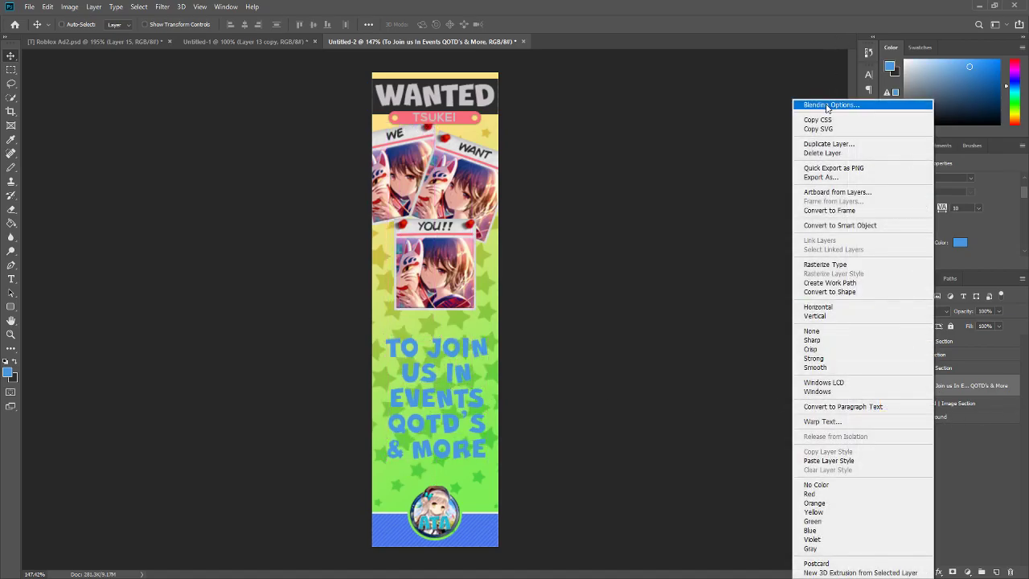
pyautogui.click(827, 103)
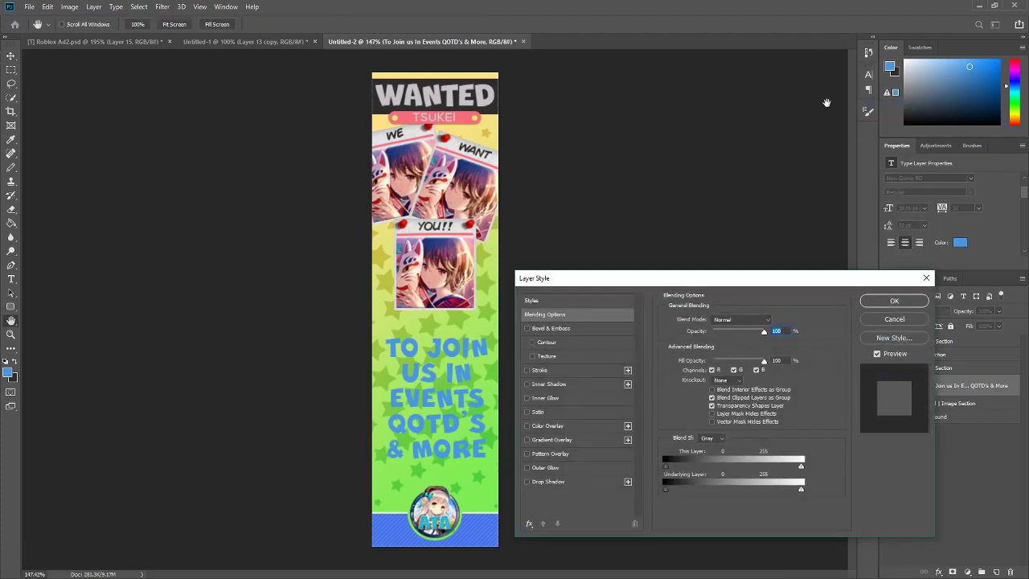
pyautogui.click(527, 439)
pyautogui.click(555, 440)
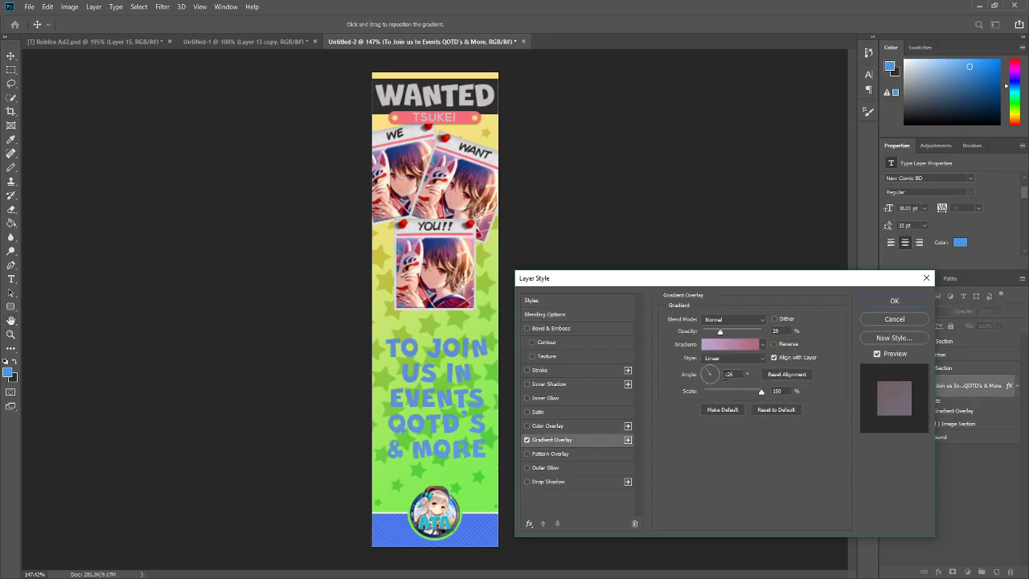
# Set the starting colour stop of the advert text's overlay gradient to e2ffff
pyautogui.click(720, 347)
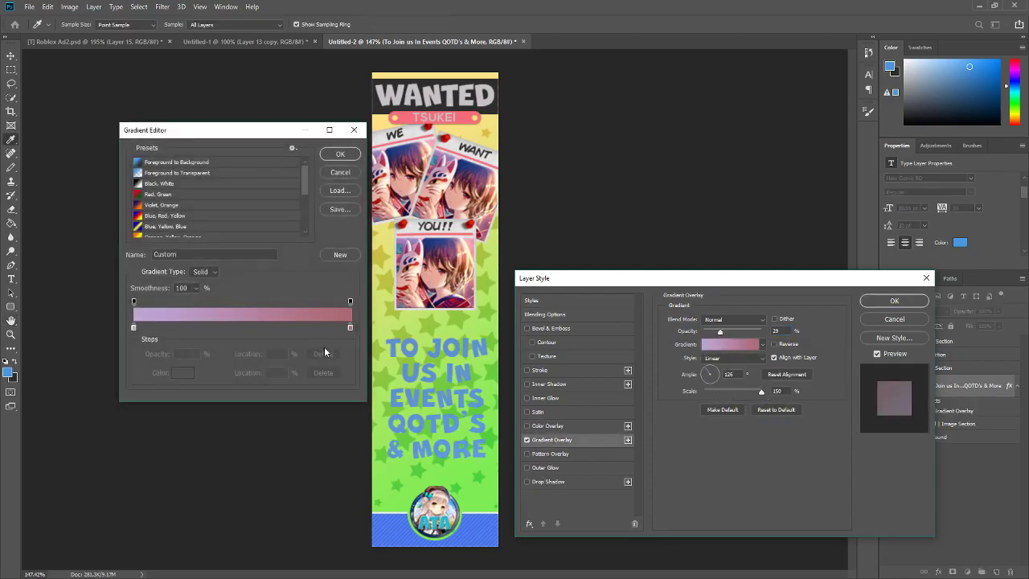
pyautogui.click(133, 329)
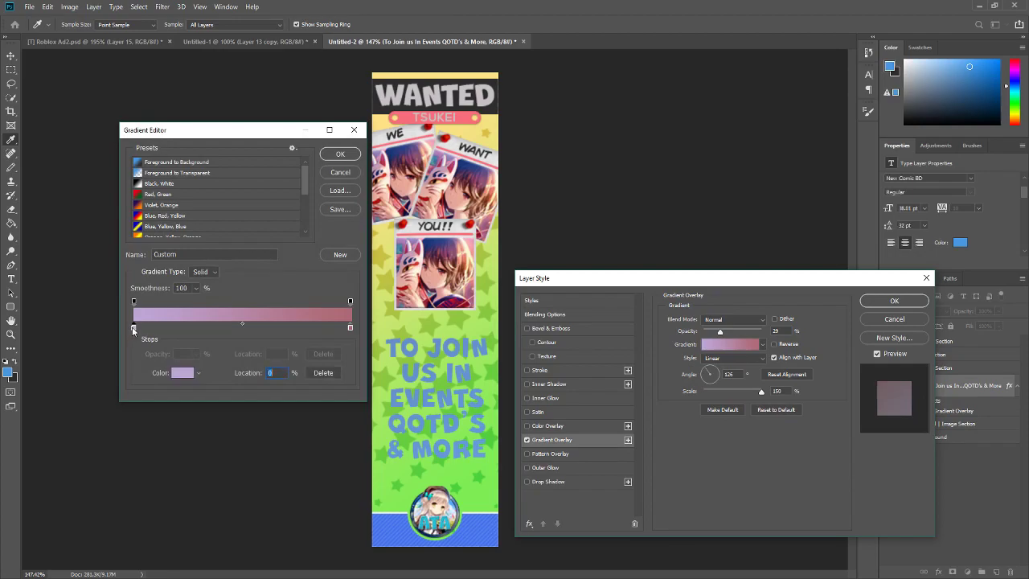
pyautogui.click(182, 372)
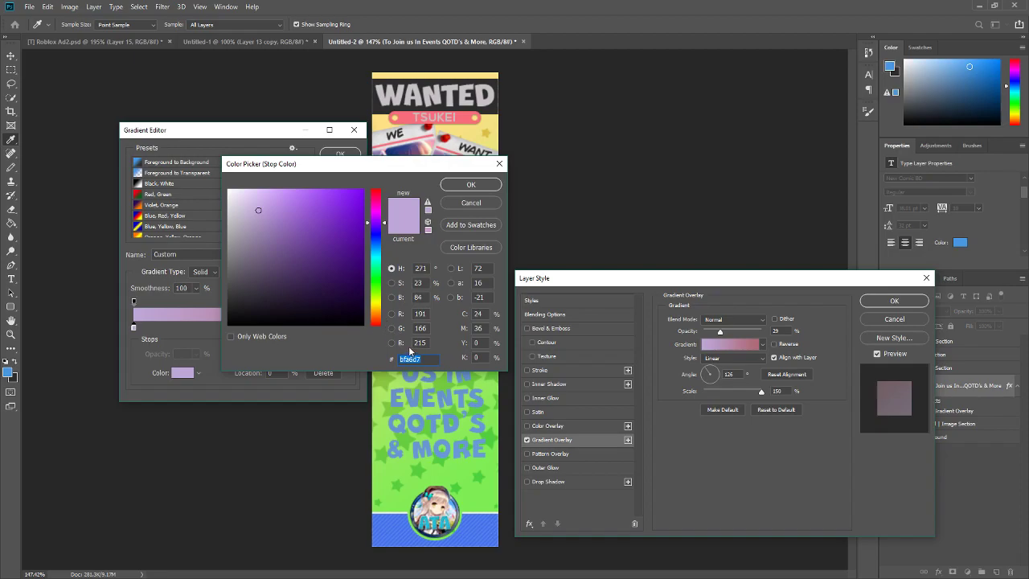
pyautogui.write('e2')
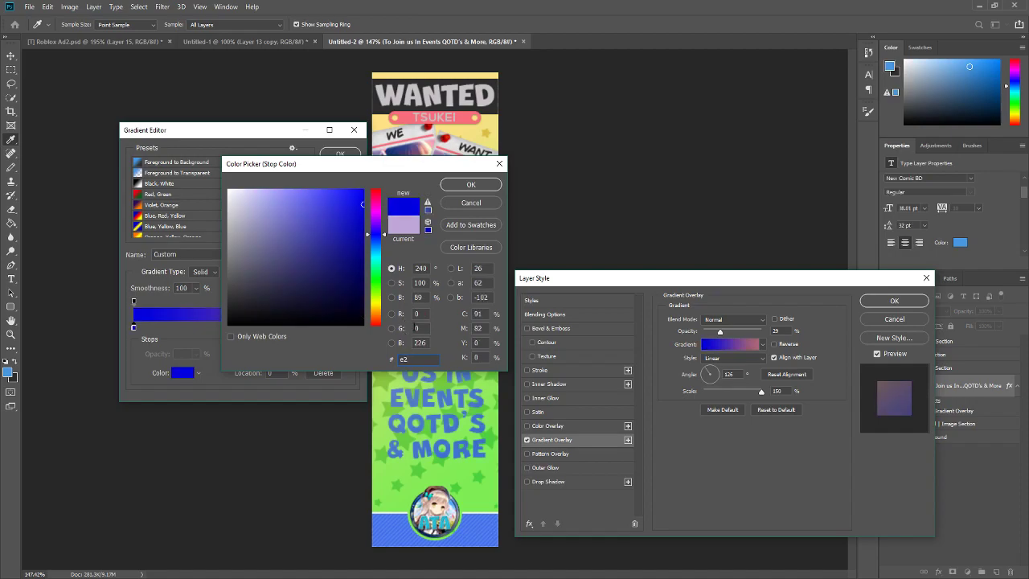
pyautogui.write('ffff')
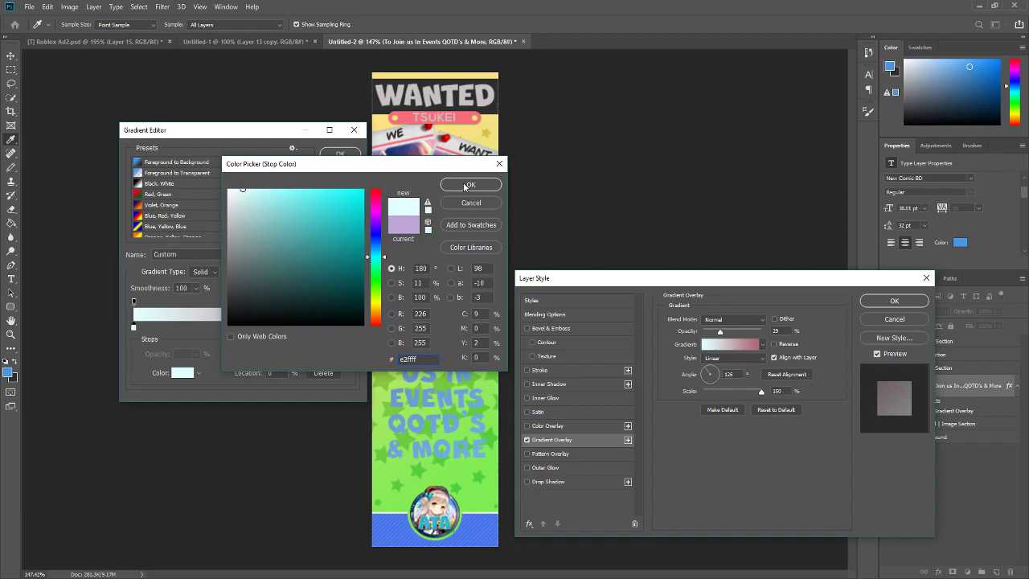
pyautogui.press('BackSpace')
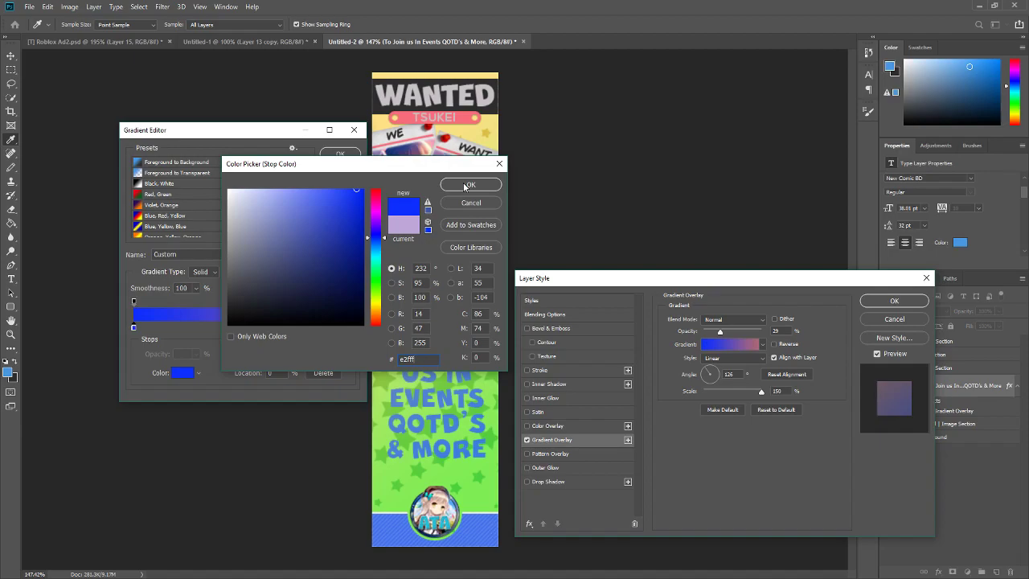
pyautogui.write('f')
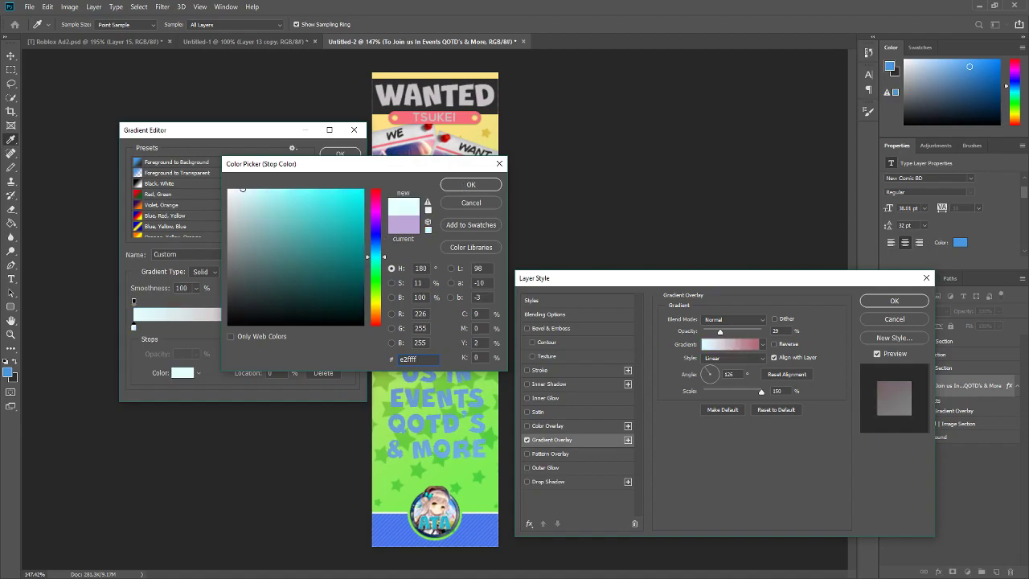
pyautogui.click(471, 184)
# Set the ending colour stop of the overlay gradient to 5c9de1
pyautogui.click(349, 328)
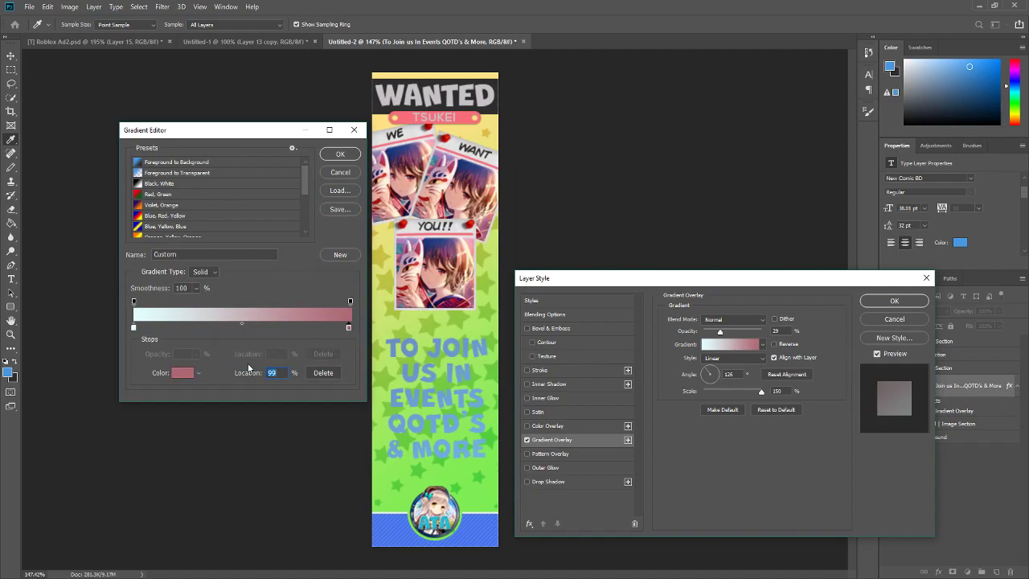
pyautogui.click(183, 372)
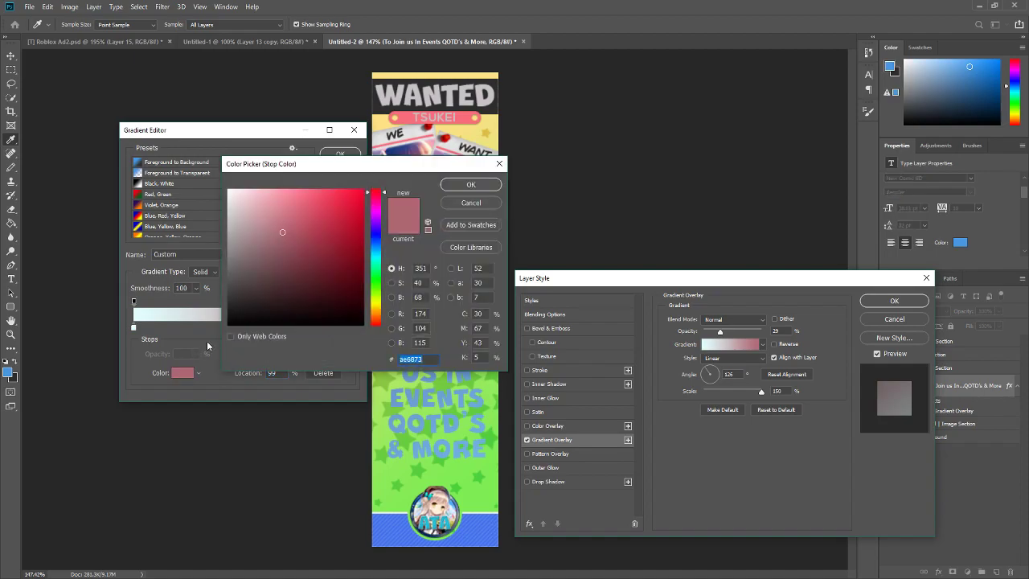
pyautogui.write('5c')
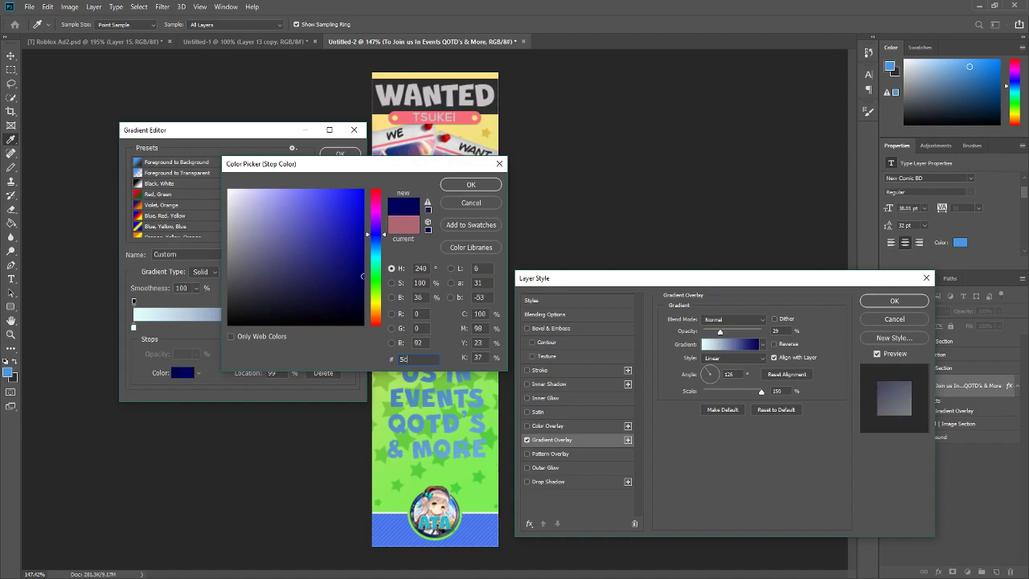
pyautogui.write('9de1')
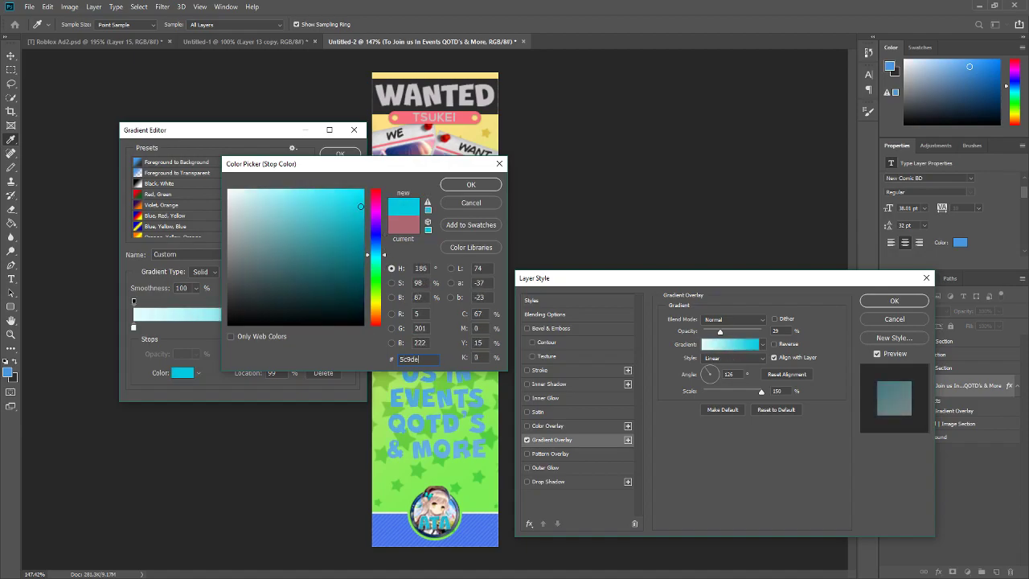
pyautogui.click(482, 186)
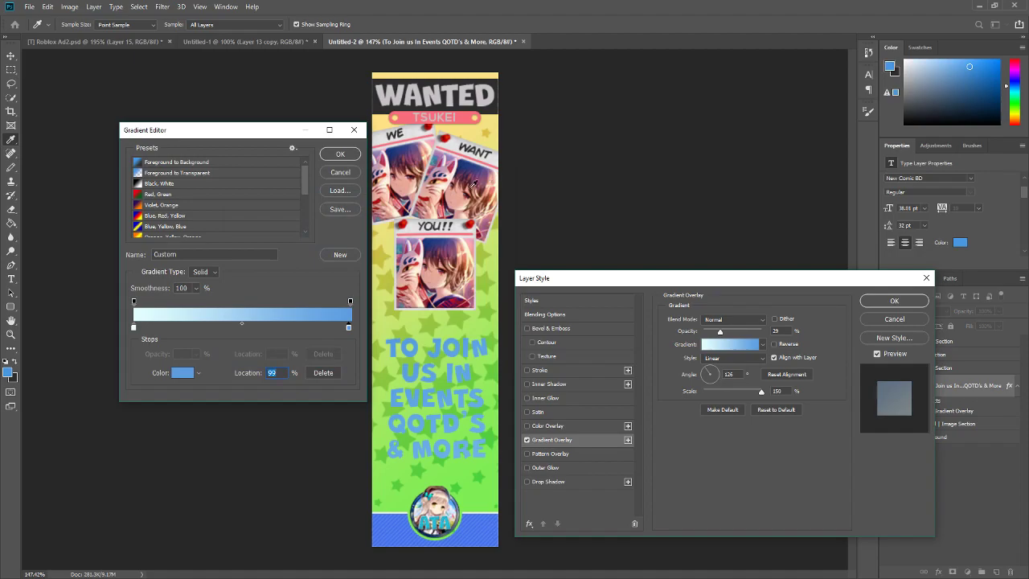
# Accept the edited gradient and set the Gradient Overlay to 100% opacity and about 95% scale
pyautogui.click(341, 154)
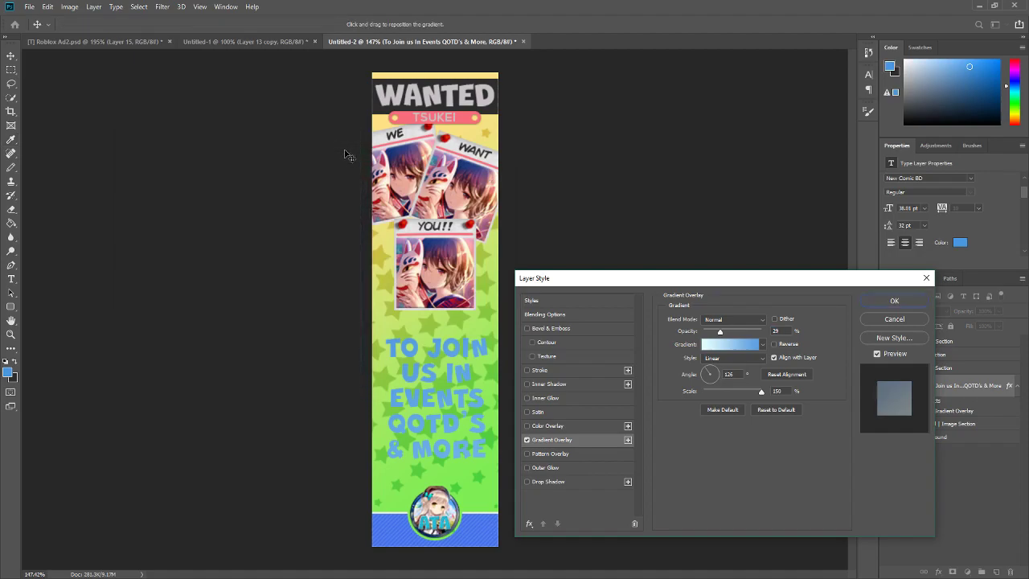
pyautogui.moveTo(721, 334); pyautogui.dragTo(795, 334)
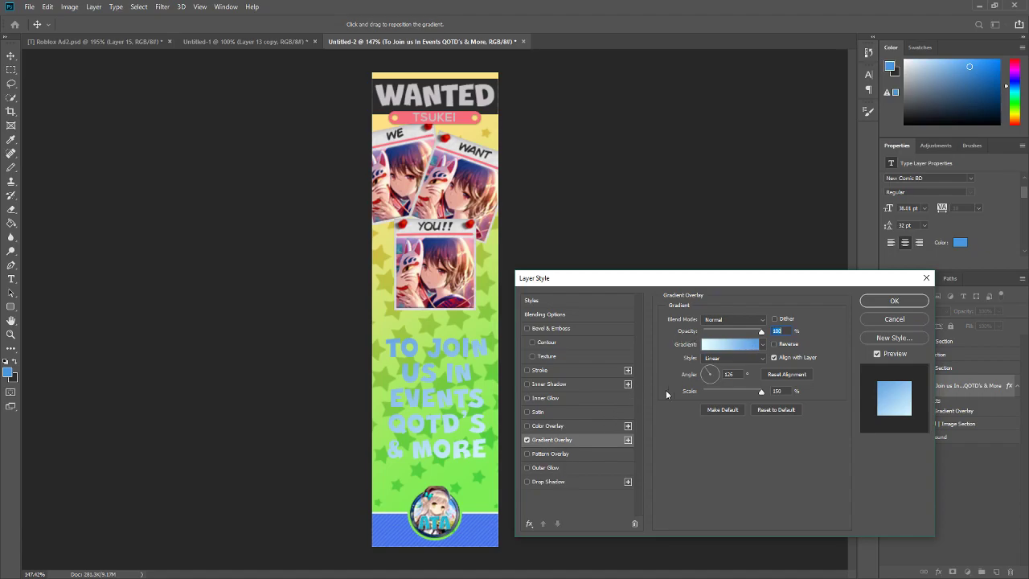
pyautogui.moveTo(757, 393); pyautogui.dragTo(722, 396)
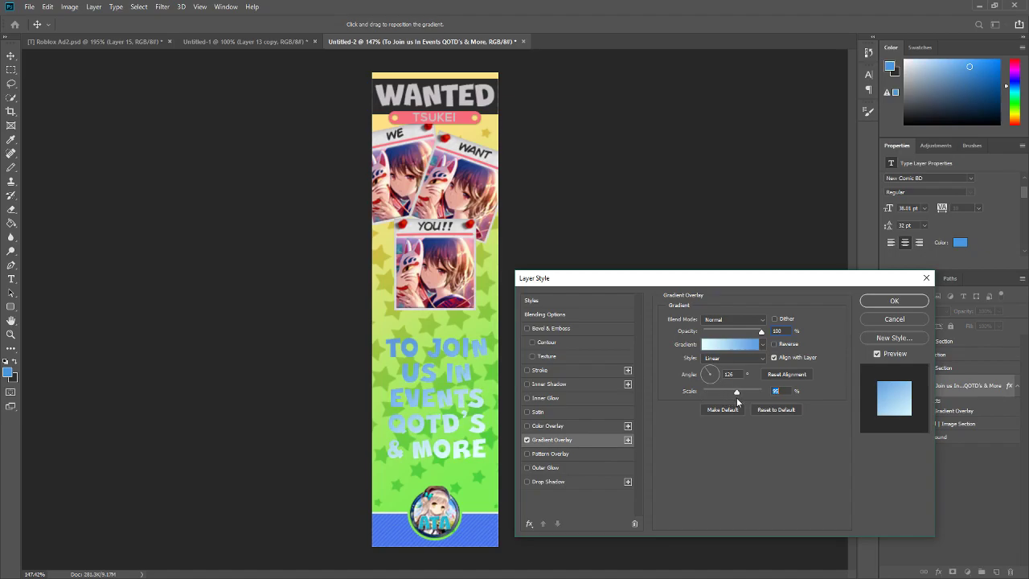
# Add a 2 px outside Stroke in colour 561576 to the advert text and apply the layer style
pyautogui.click(527, 371)
pyautogui.click(559, 370)
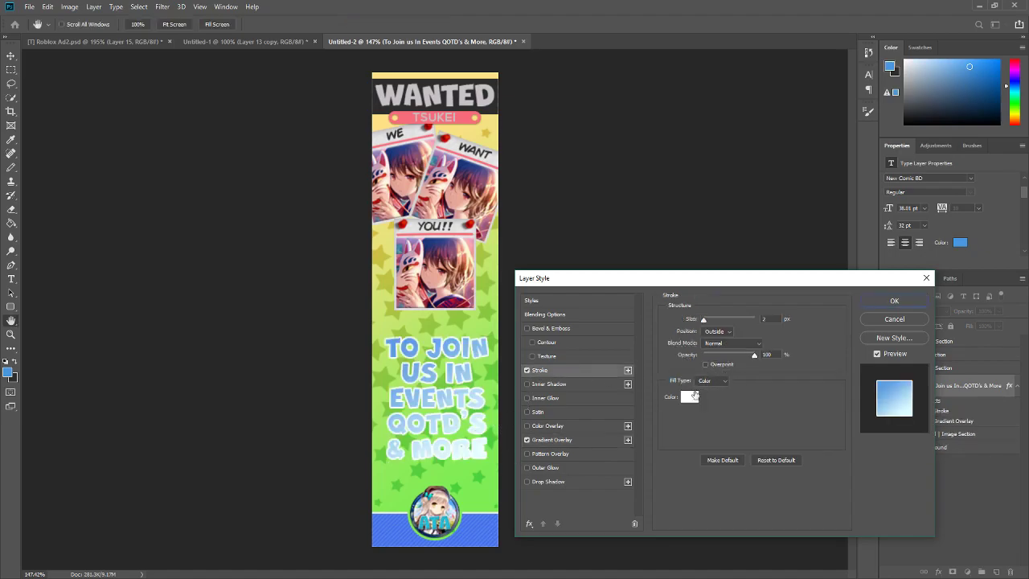
pyautogui.click(689, 397)
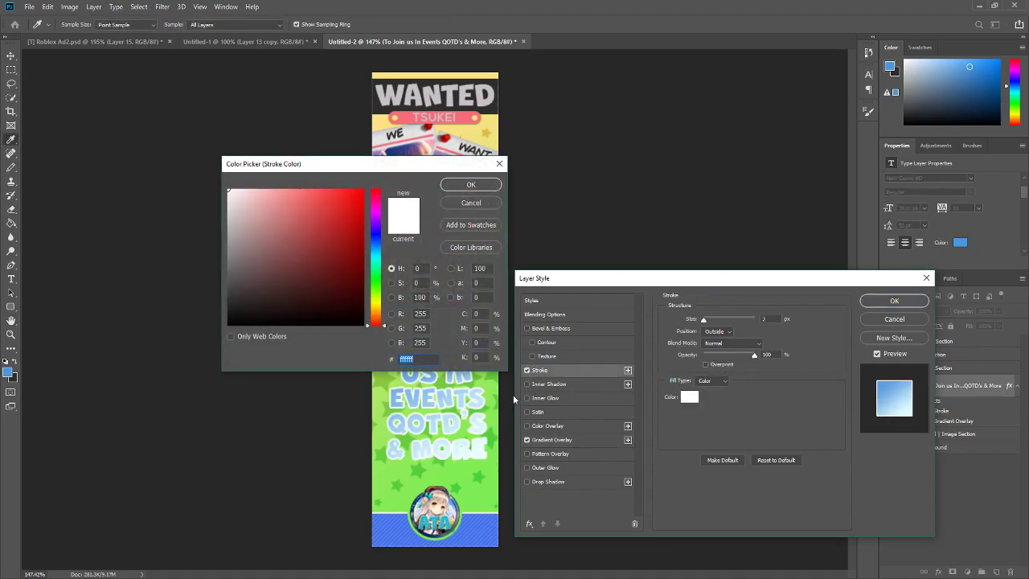
pyautogui.write('5')
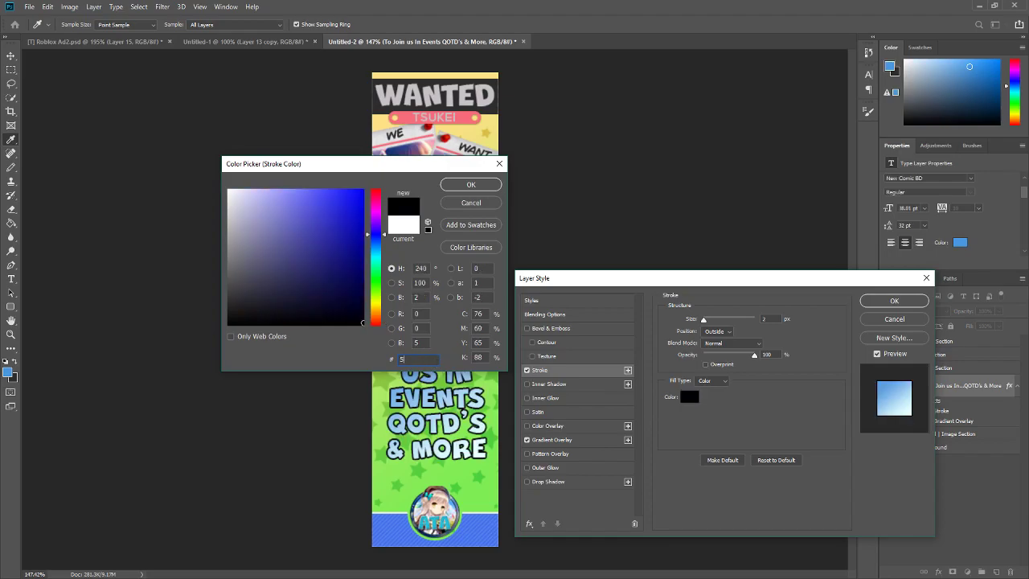
pyautogui.write('61576')
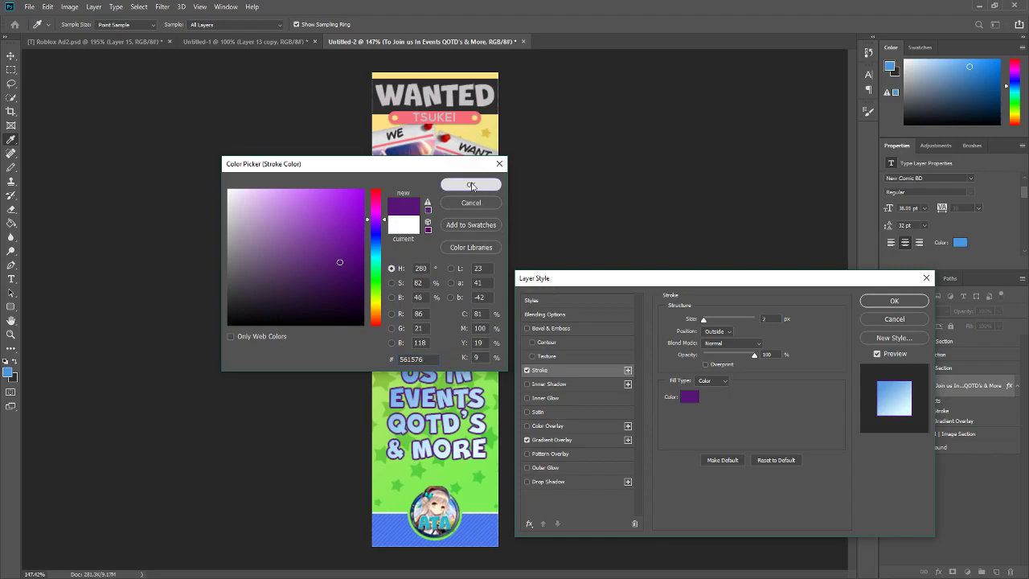
pyautogui.click(470, 185)
pyautogui.click(766, 318)
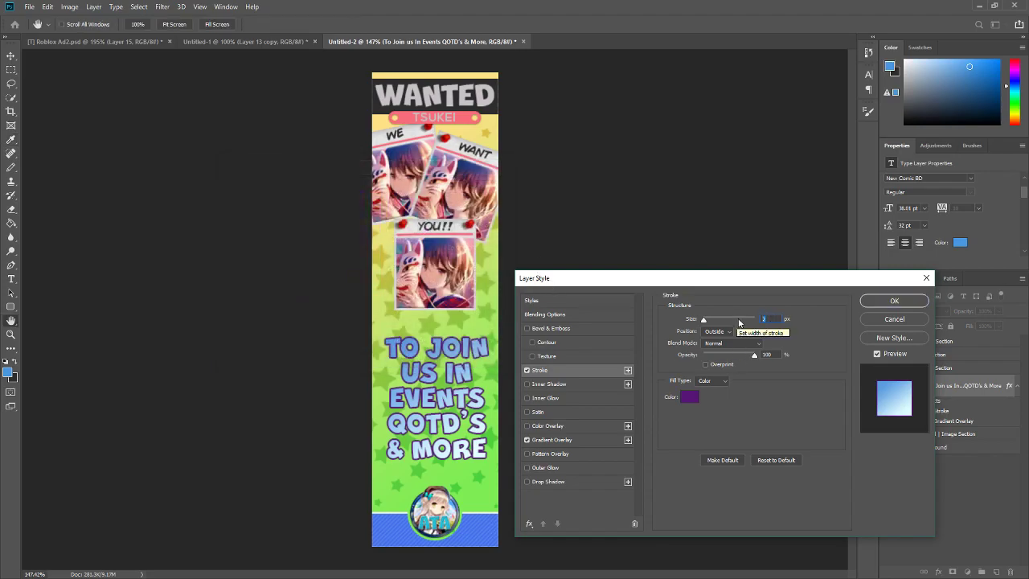
pyautogui.click(891, 302)
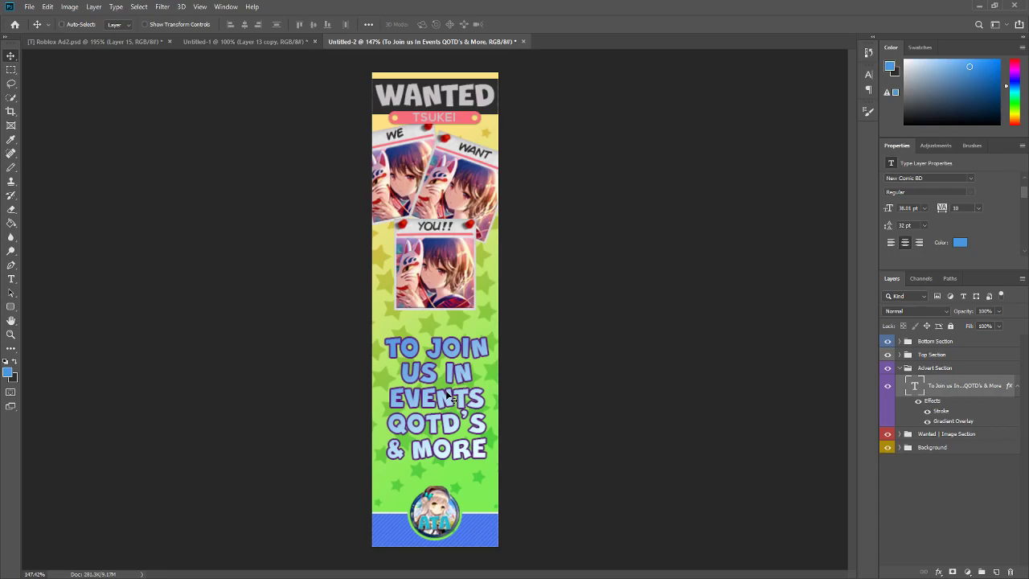
# Set the leading of all the advert text lines to 34 pt
pyautogui.click(11, 279)
pyautogui.click(407, 376)
pyautogui.hotkey('ctrl', 'a')
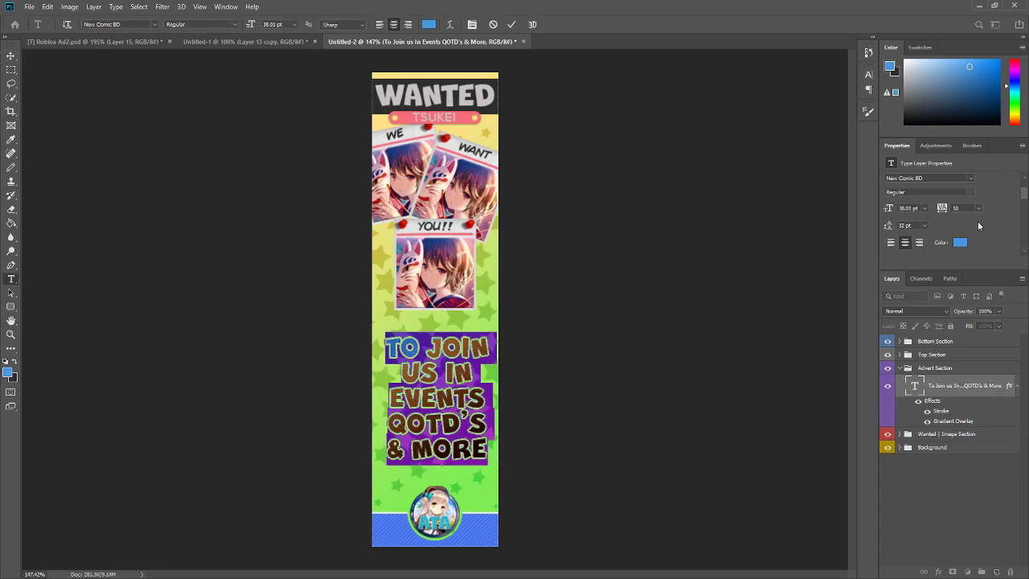
pyautogui.click(906, 192)
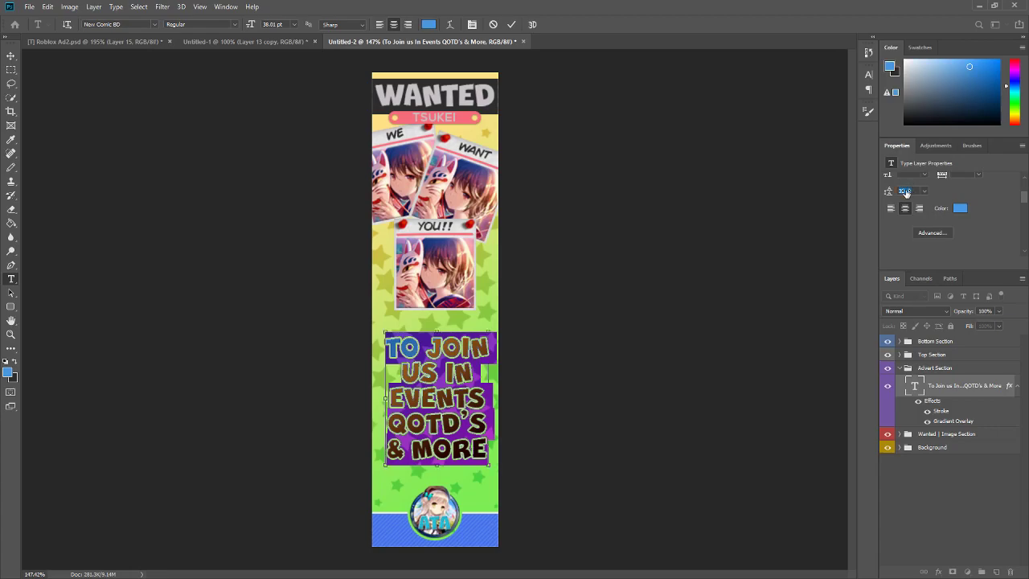
pyautogui.moveTo(907, 193); pyautogui.dragTo(907, 193)
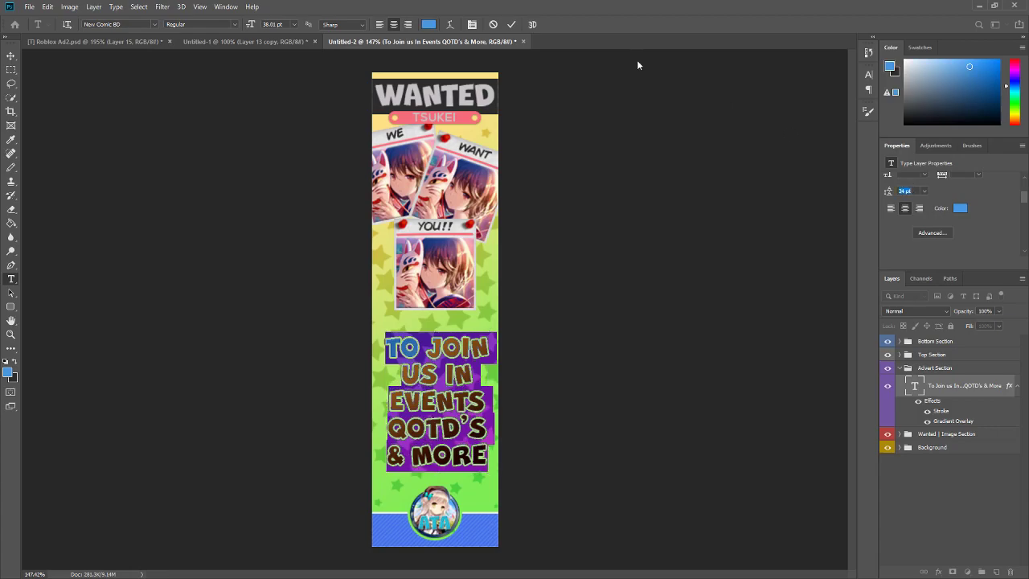
pyautogui.click(512, 24)
# Add an Outer Glow in colour 0abdc6 with 25% spread and 7 px size to the advert text
pyautogui.rightClick(965, 386)
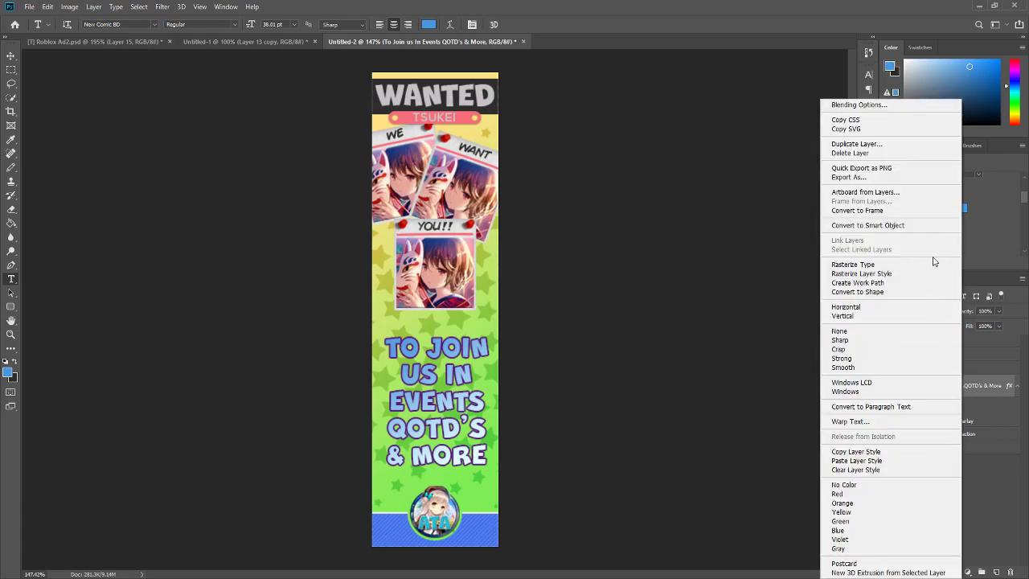
pyautogui.click(858, 106)
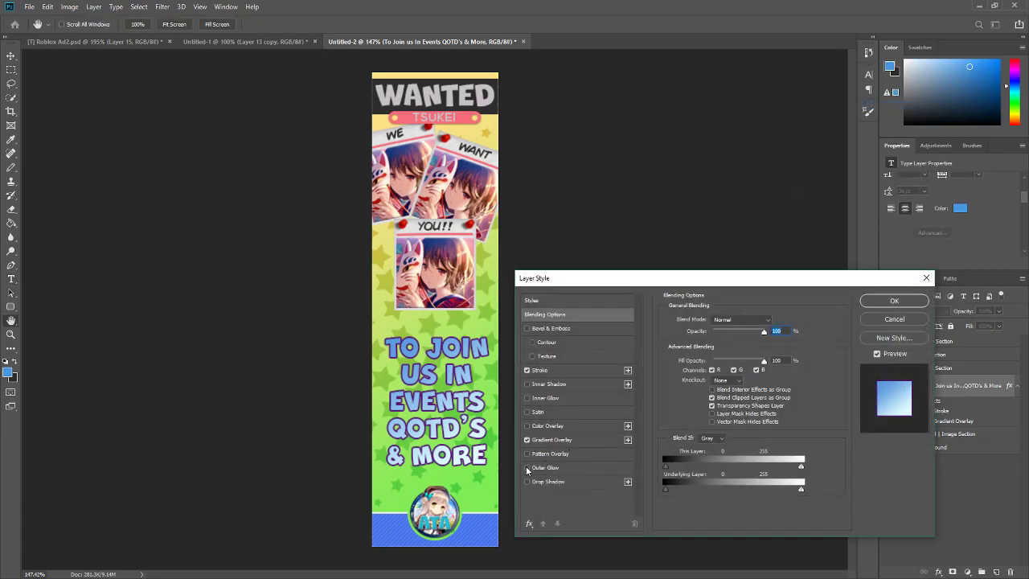
pyautogui.click(540, 468)
pyautogui.click(690, 357)
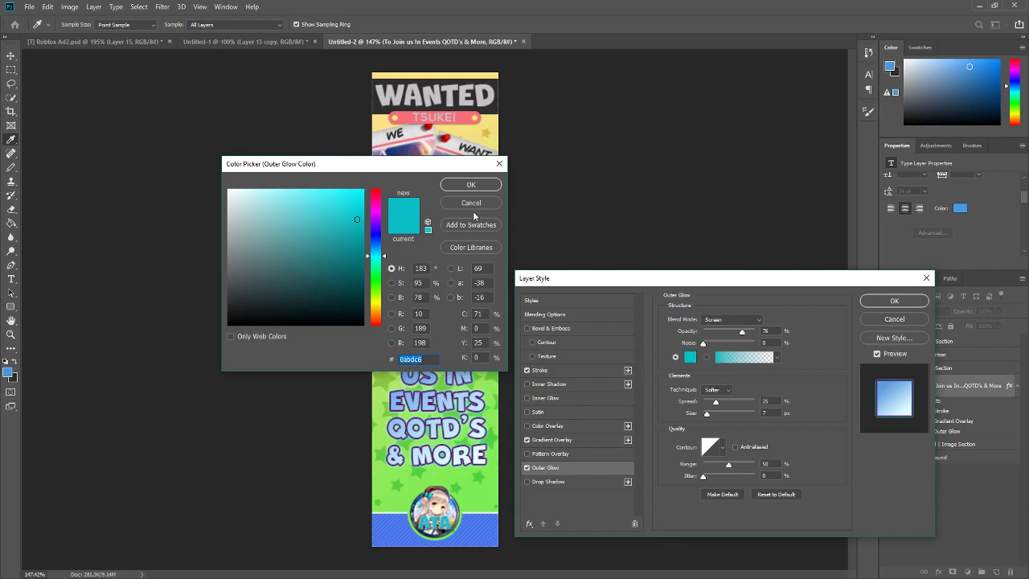
pyautogui.click(474, 185)
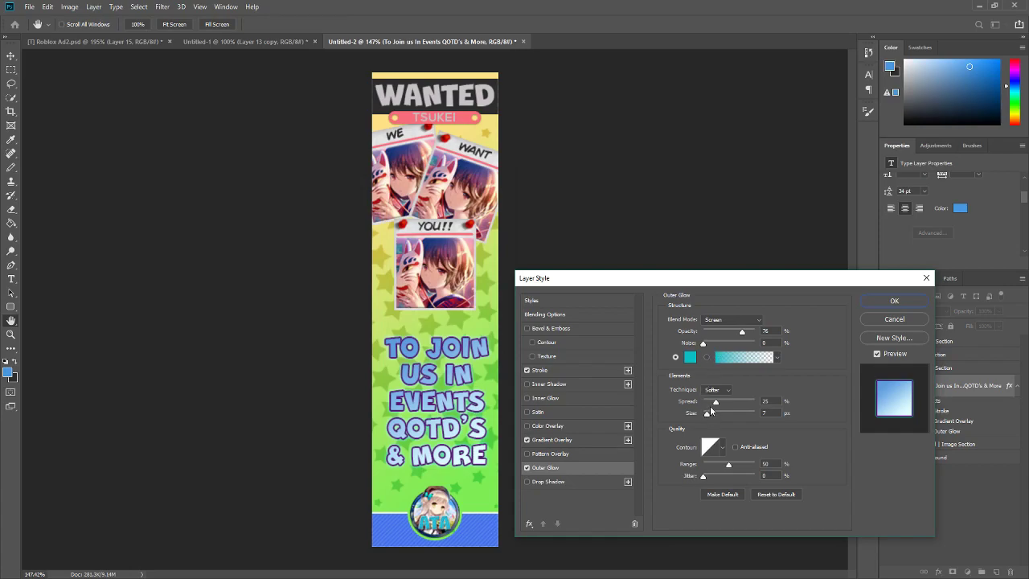
pyautogui.click(894, 301)
# Examine the styled advert text up close and within the whole advertisement
pyautogui.scroll(5, 366, 361)
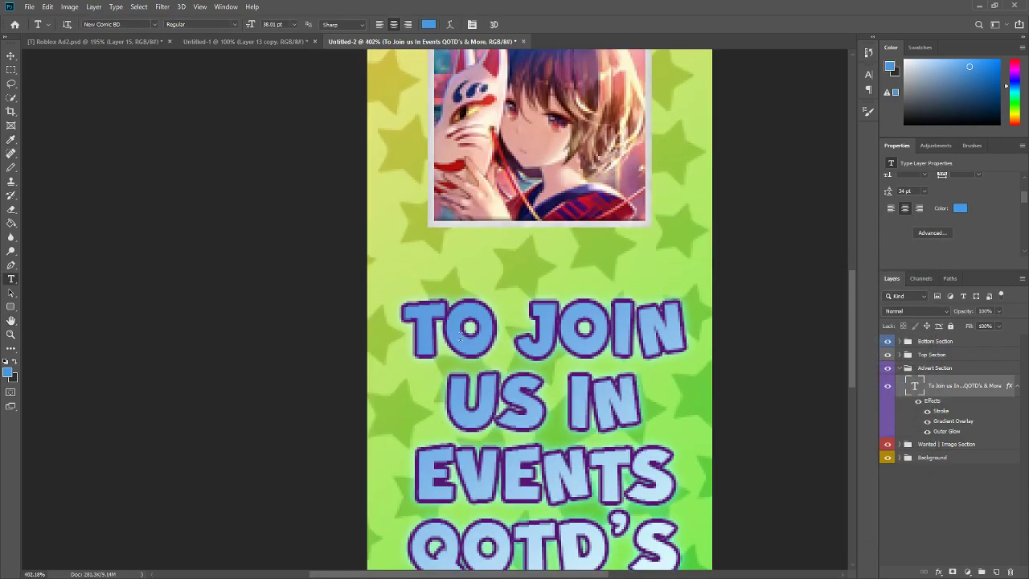
pyautogui.scroll(1, 669, 342)
pyautogui.scroll(-3, 679, 356)
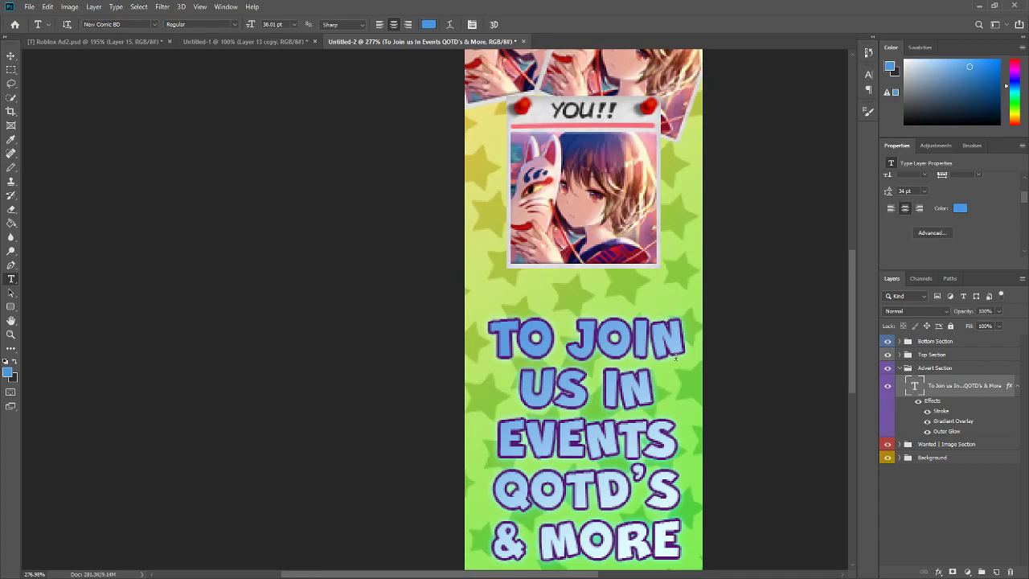
pyautogui.scroll(-3, 675, 358)
pyautogui.scroll(-2, 674, 357)
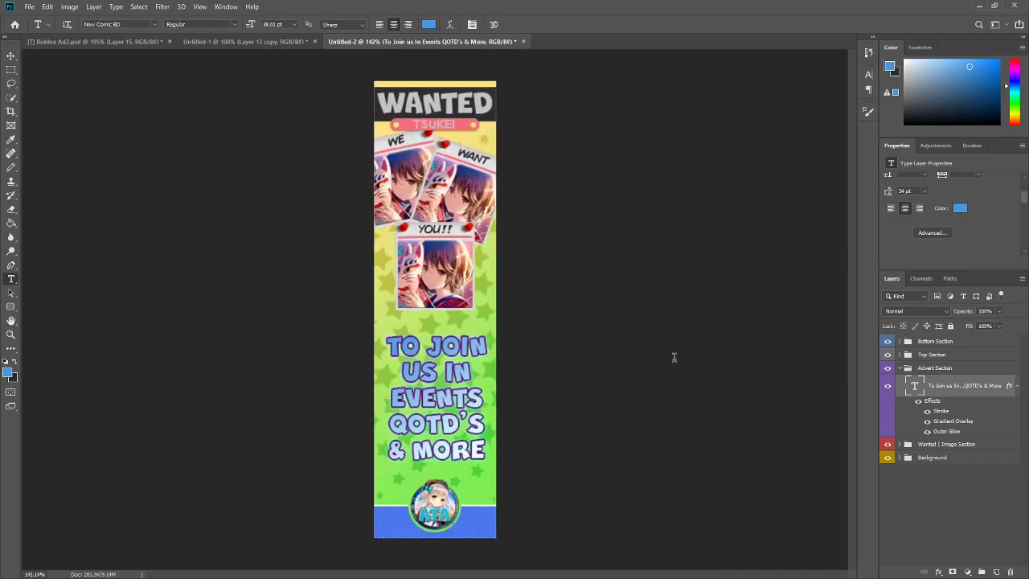
pyautogui.scroll(3, 595, 367)
pyautogui.scroll(1, 386, 425)
pyautogui.scroll(-2, 377, 422)
pyautogui.scroll(-1, 375, 422)
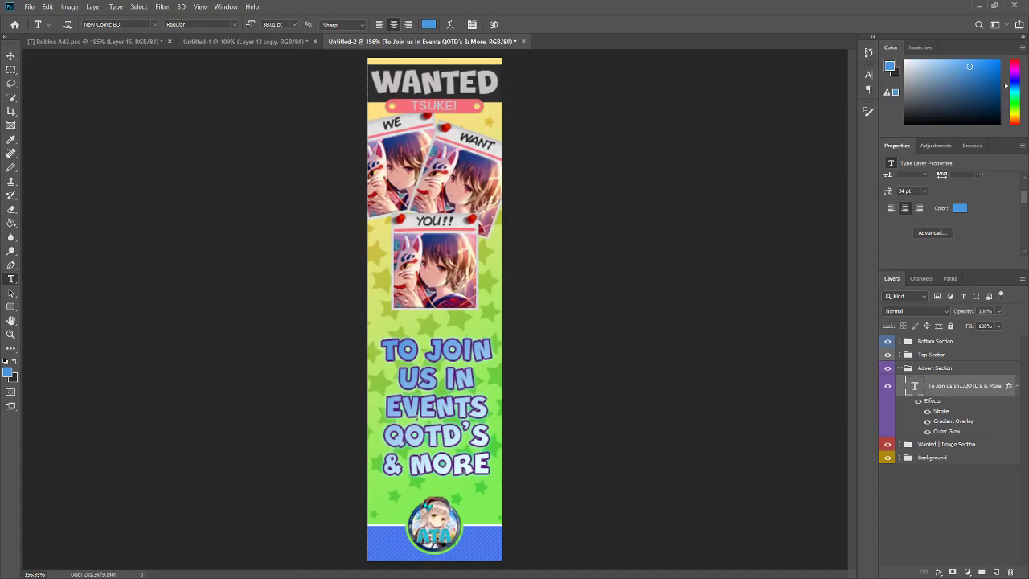
# Copy the black-and-white maze pattern, Layer 1 of Untitled-1, into the Advert Section of Untitled-2, placed over the advert text
pyautogui.click(258, 44)
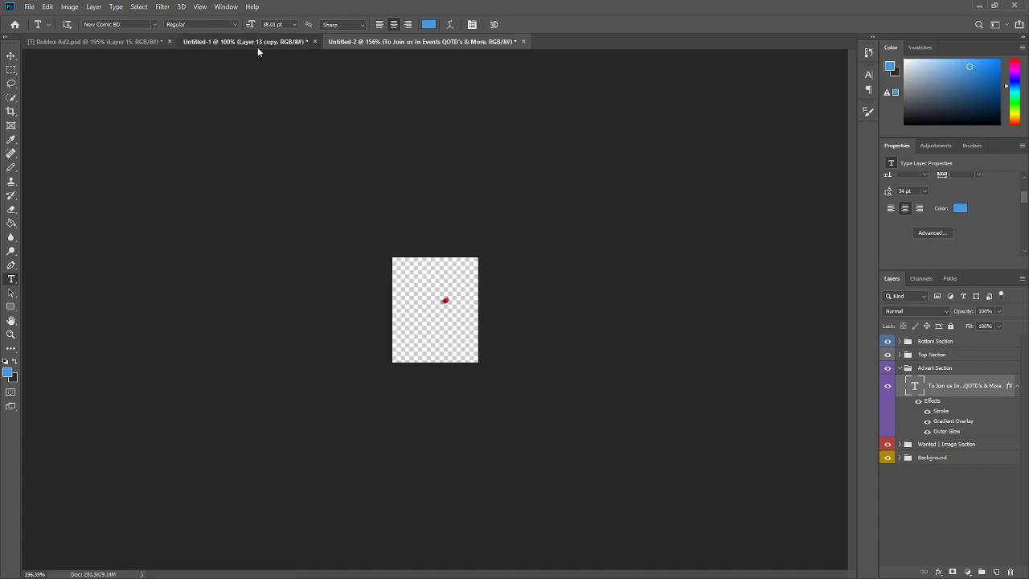
pyautogui.click(888, 411)
pyautogui.click(887, 433)
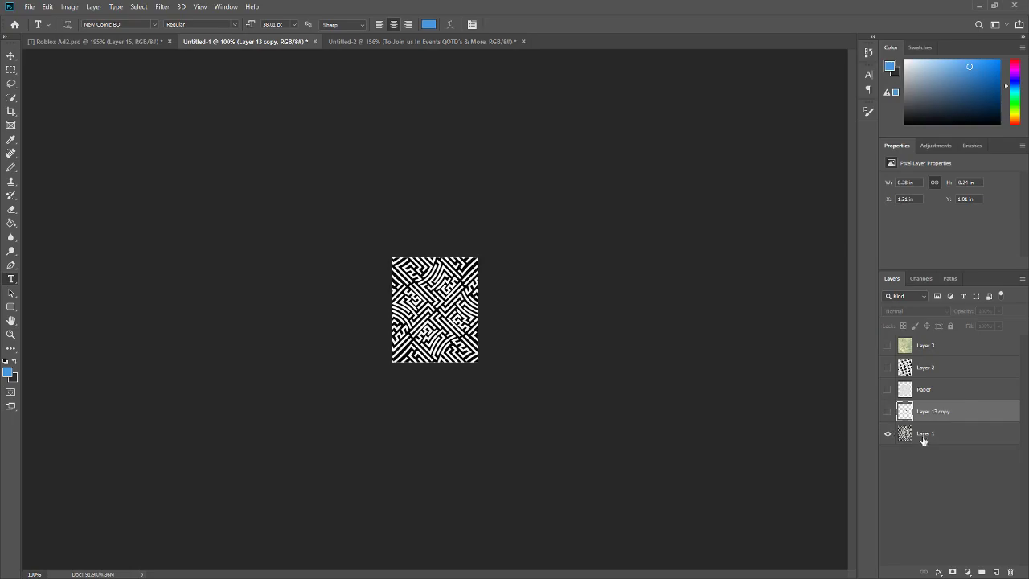
pyautogui.click(916, 434)
pyautogui.click(10, 55)
pyautogui.moveTo(454, 334); pyautogui.dragTo(432, 407)
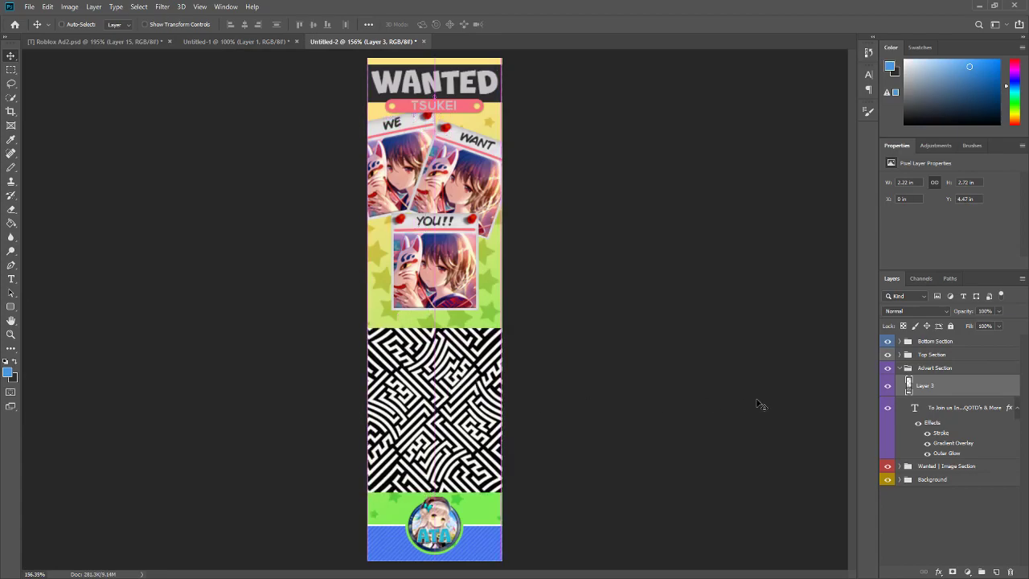
# Set the maze pattern layer above the advert text to Overlay blending with 12% opacity
pyautogui.click(1017, 408)
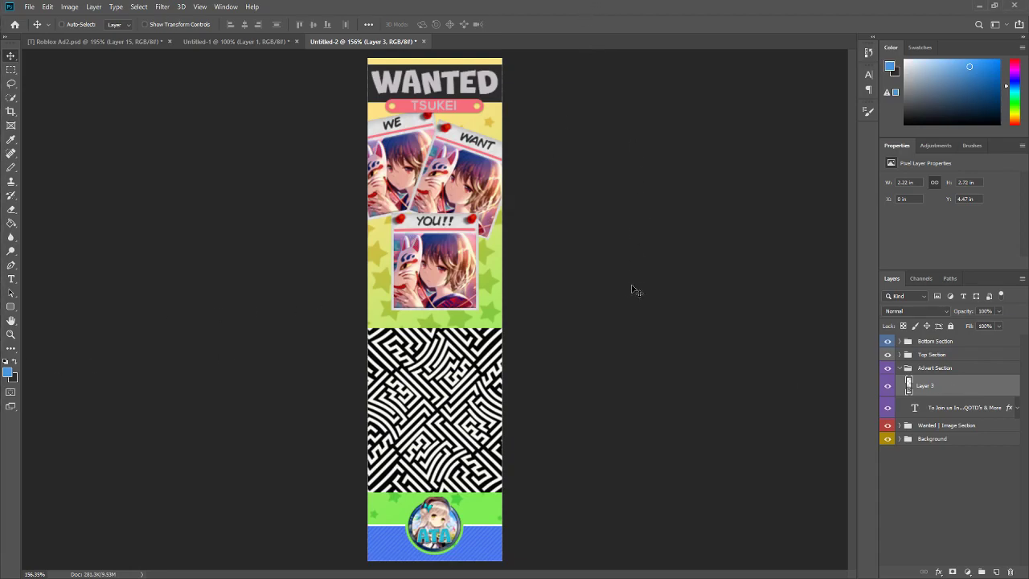
pyautogui.click(916, 312)
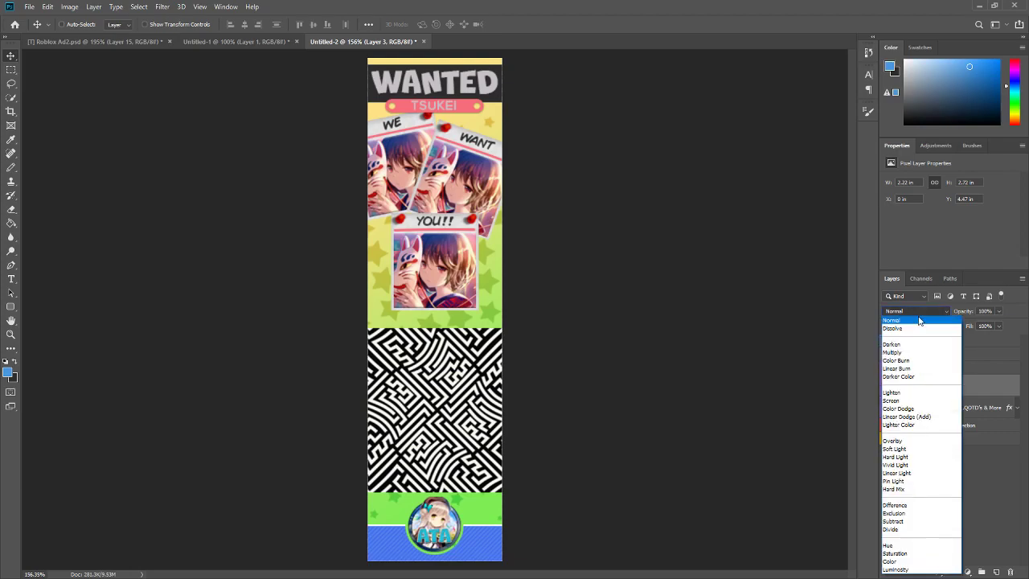
pyautogui.click(908, 439)
pyautogui.click(989, 311)
pyautogui.write('32')
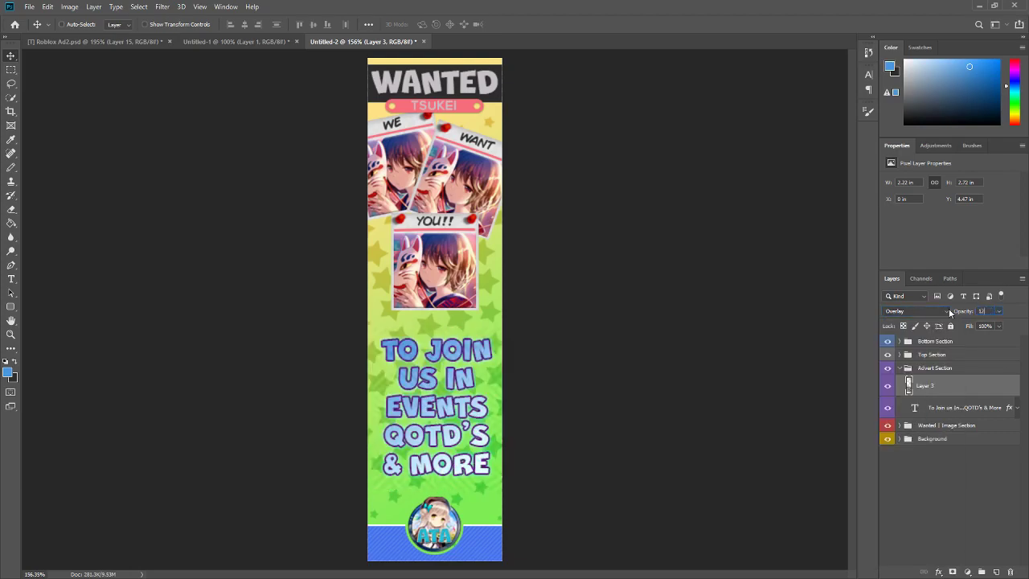
# Clip the maze pattern layer to the advert text and rasterize the text layer's style
pyautogui.rightClick(958, 386)
pyautogui.click(864, 332)
pyautogui.click(958, 410)
pyautogui.rightClick(958, 413)
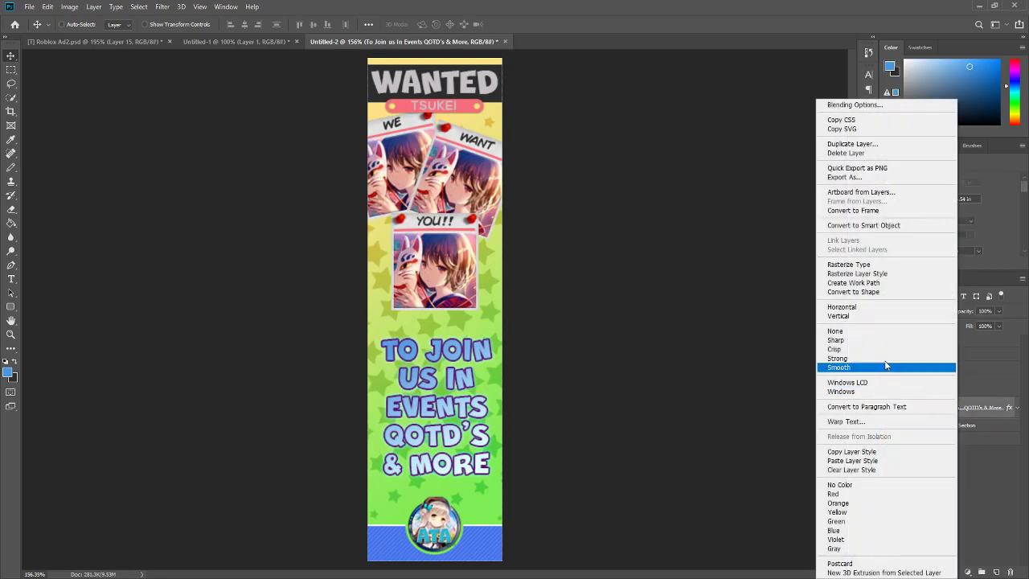
pyautogui.click(895, 275)
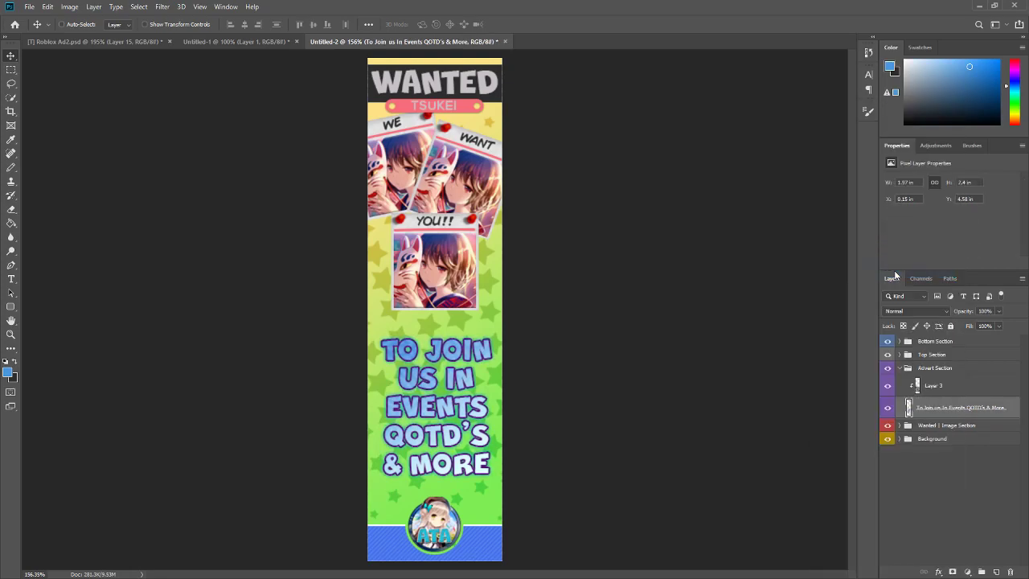
# Examine the maze pattern clipped onto the advert text up close and within the whole advertisement
pyautogui.scroll(-3, 467, 433)
pyautogui.scroll(4, 467, 433)
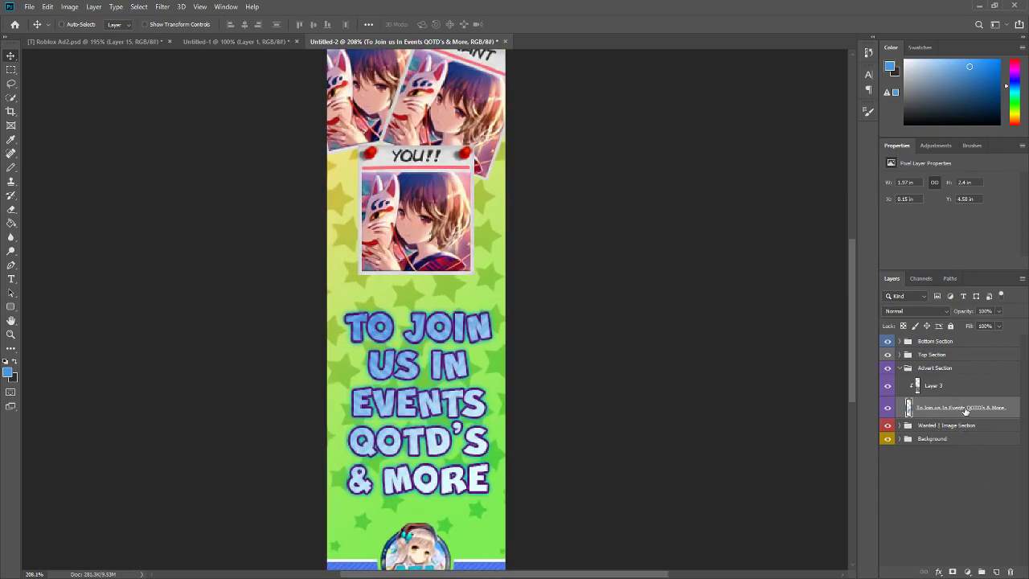
pyautogui.scroll(-3, 448, 412)
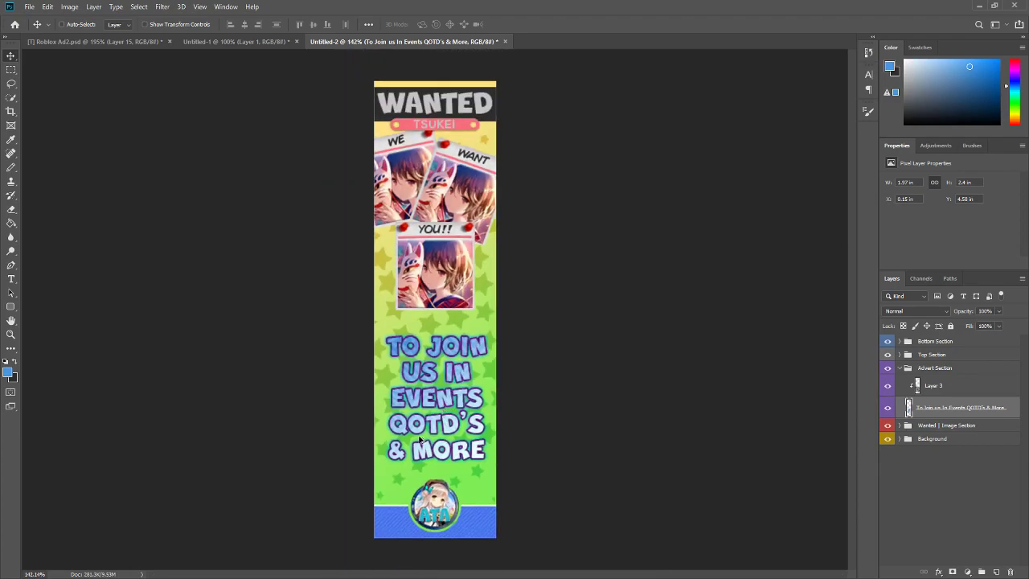
pyautogui.scroll(2, 463, 491)
pyautogui.scroll(-2, 471, 470)
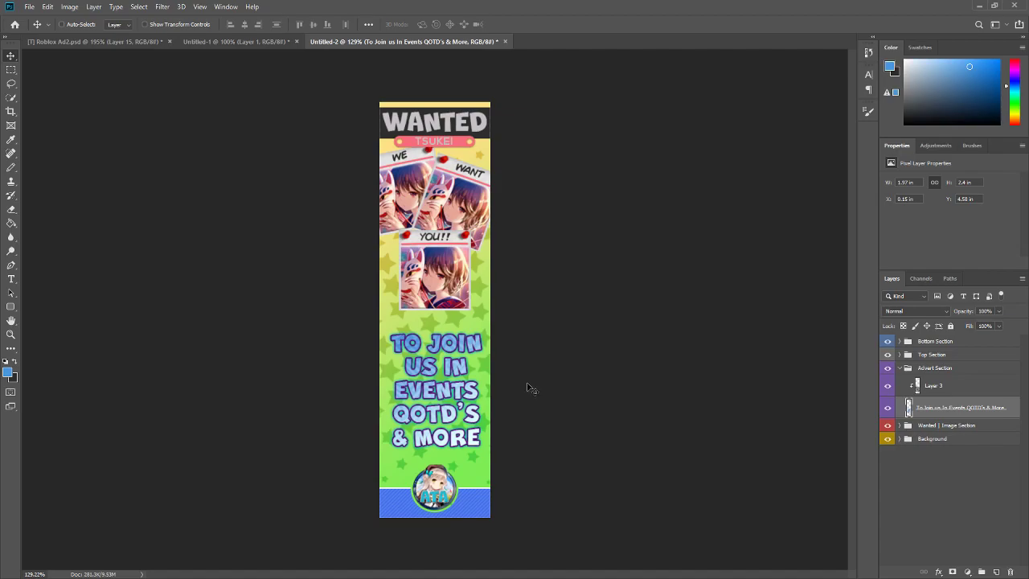
pyautogui.scroll(4, 508, 314)
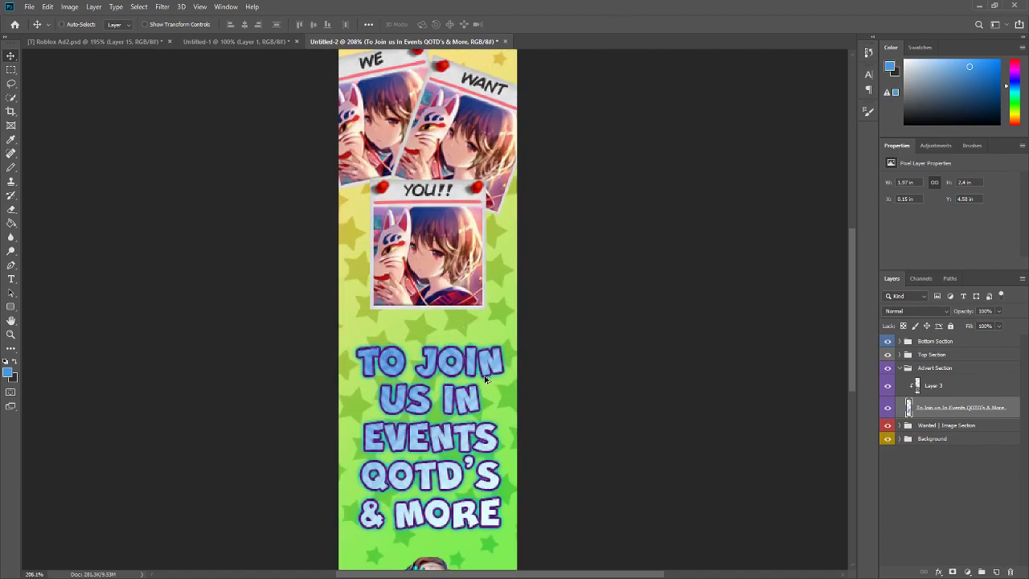
# Group the maze pattern layer and the advert text layer inside the Advert Section as Text
pyautogui.keyDown('shift'); pyautogui.click(935, 389); pyautogui.keyUp('shift')
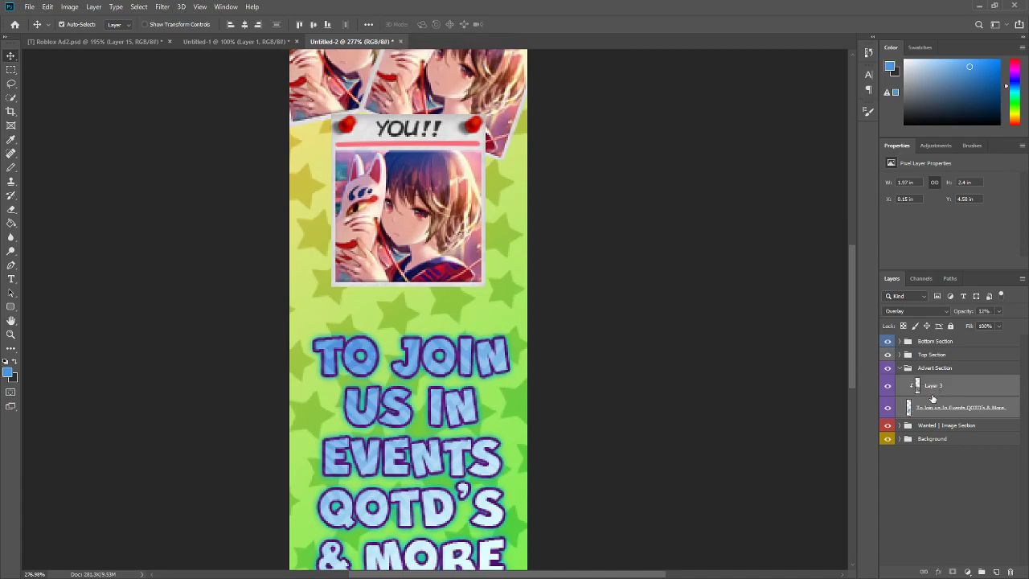
pyautogui.hotkey('ctrl', 'g')
pyautogui.doubleClick(935, 381)
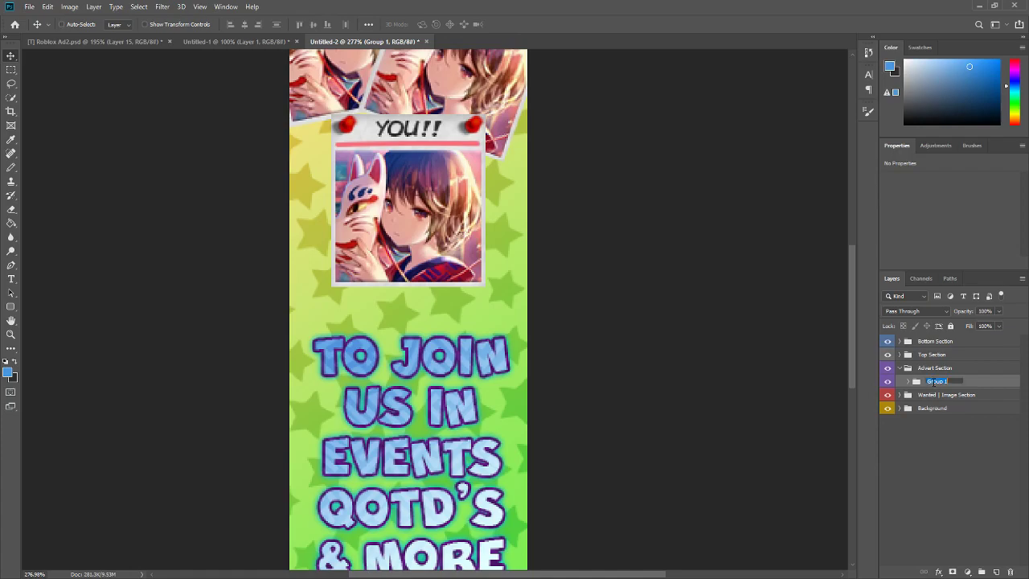
pyautogui.write('Text')
pyautogui.press('Return')
# Add a new empty layer above the Text group and put it in a group named Shapes
pyautogui.click(997, 572)
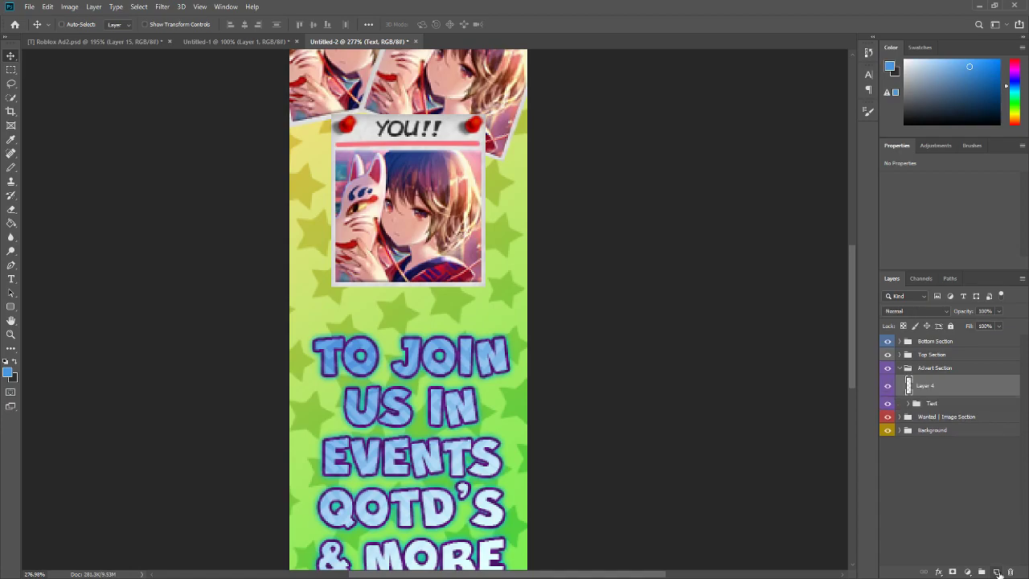
pyautogui.hotkey('ctrl', 'g')
pyautogui.doubleClick(934, 383)
pyautogui.write('Shapes')
pyautogui.press('Return')
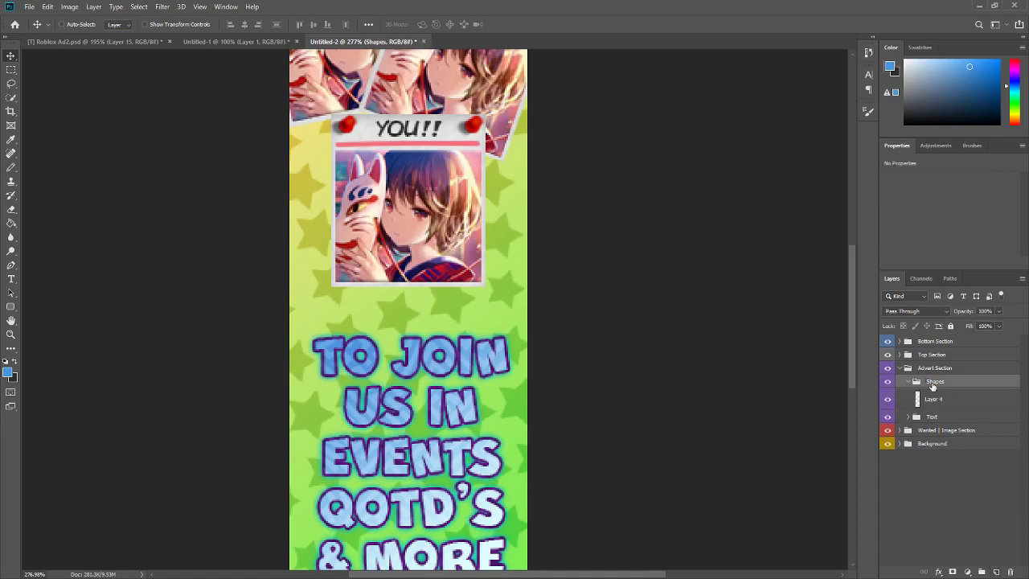
# Draw a thin blue rectangle about 157 by 4 px without stroke between the YOU!! sign and the advert text
pyautogui.click(10, 307)
pyautogui.scroll(2, 307, 318)
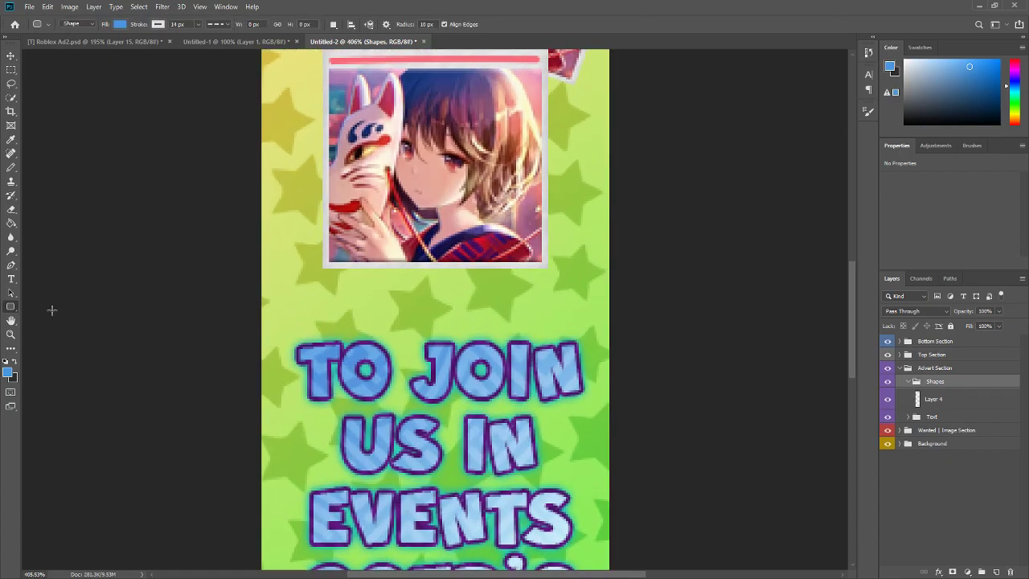
pyautogui.rightClick(14, 307)
pyautogui.click(48, 310)
pyautogui.scroll(2, 270, 301)
pyautogui.moveTo(270, 294); pyautogui.dragTo(723, 303)
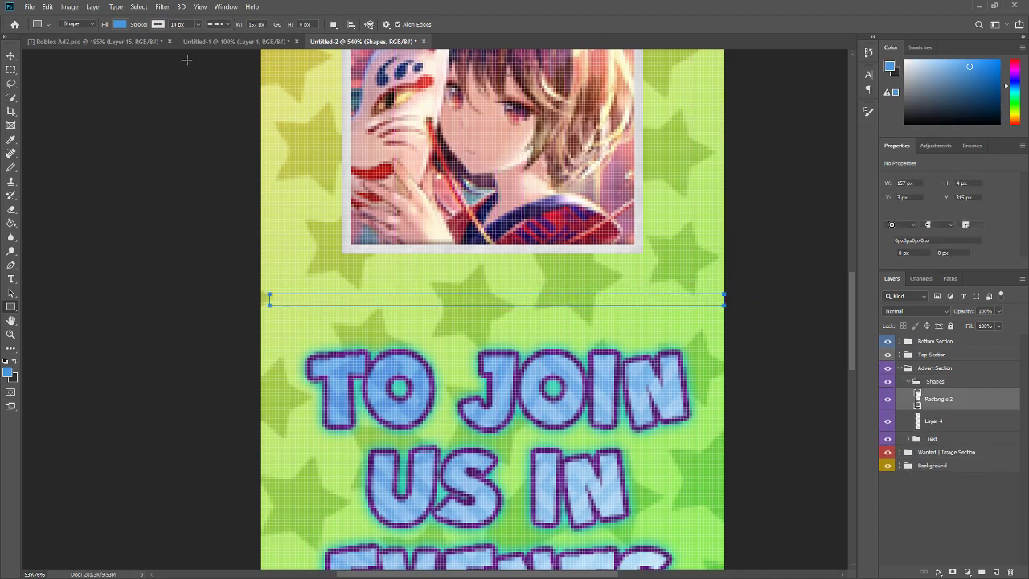
pyautogui.click(158, 25)
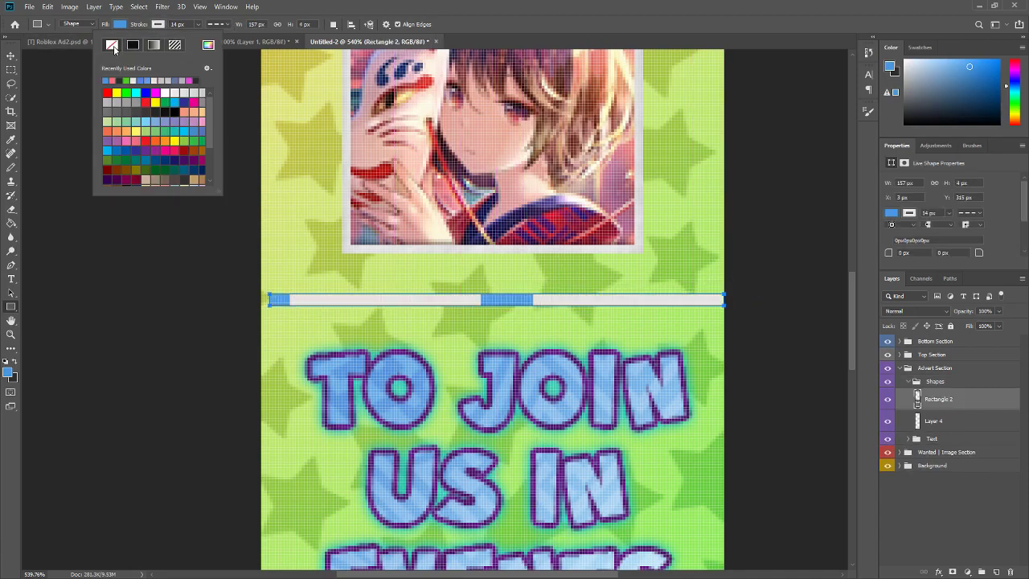
pyautogui.click(112, 44)
# Rasterize the blue bar layer and shift the bar about 0.03 in to the left
pyautogui.rightClick(947, 403)
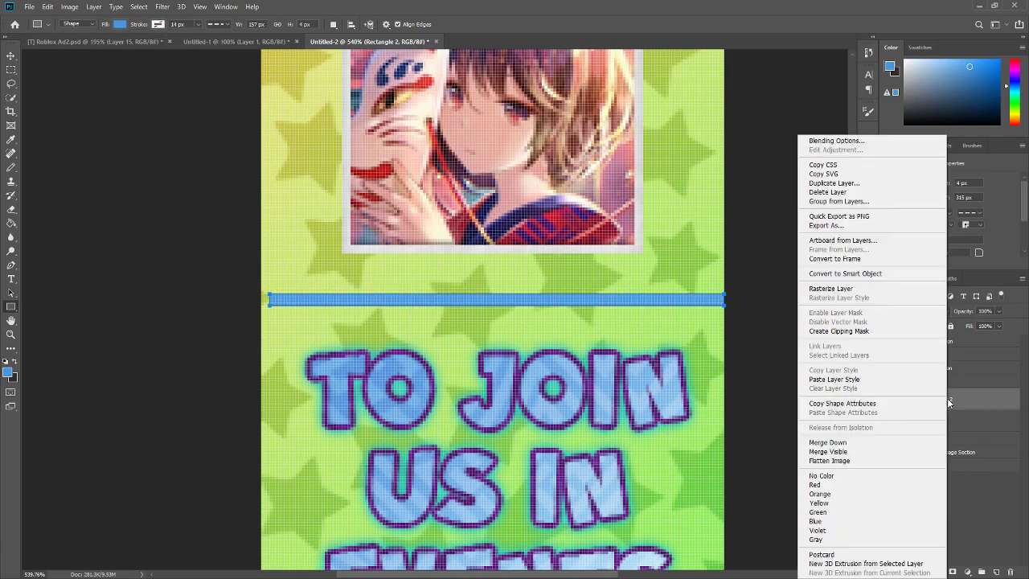
pyautogui.click(854, 290)
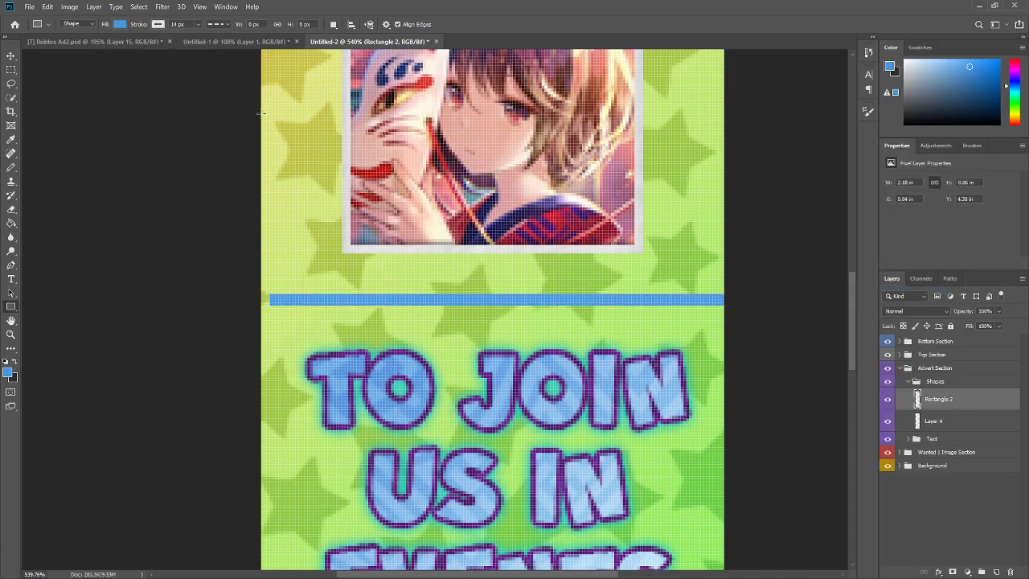
pyautogui.click(12, 55)
pyautogui.moveTo(408, 270); pyautogui.dragTo(402, 271)
# Distort the blue bar with a one-generator sine Wave filter, wavelength 1 to 60 and amplitude 1 to 6
pyautogui.click(163, 7)
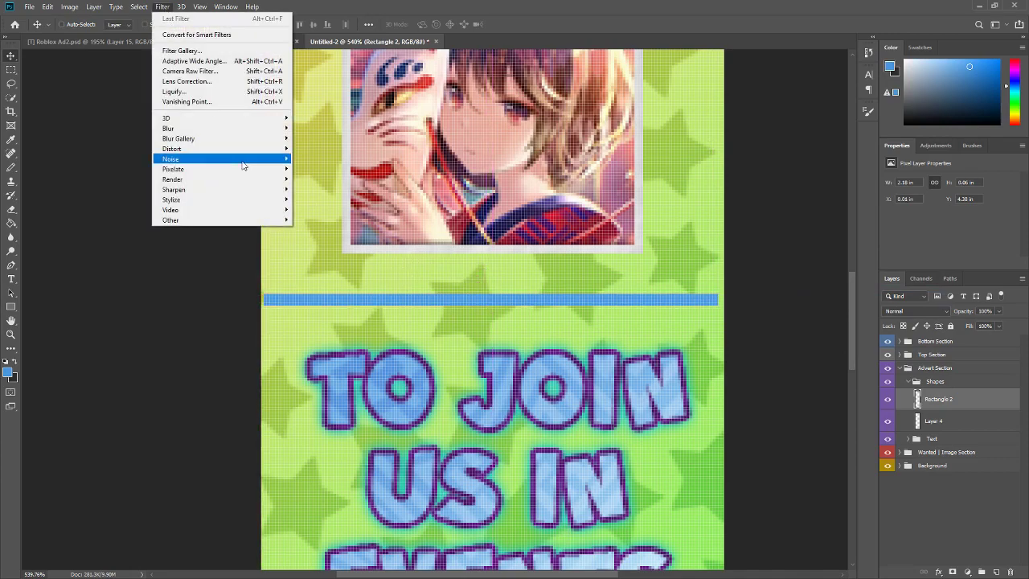
pyautogui.moveTo(203, 138)
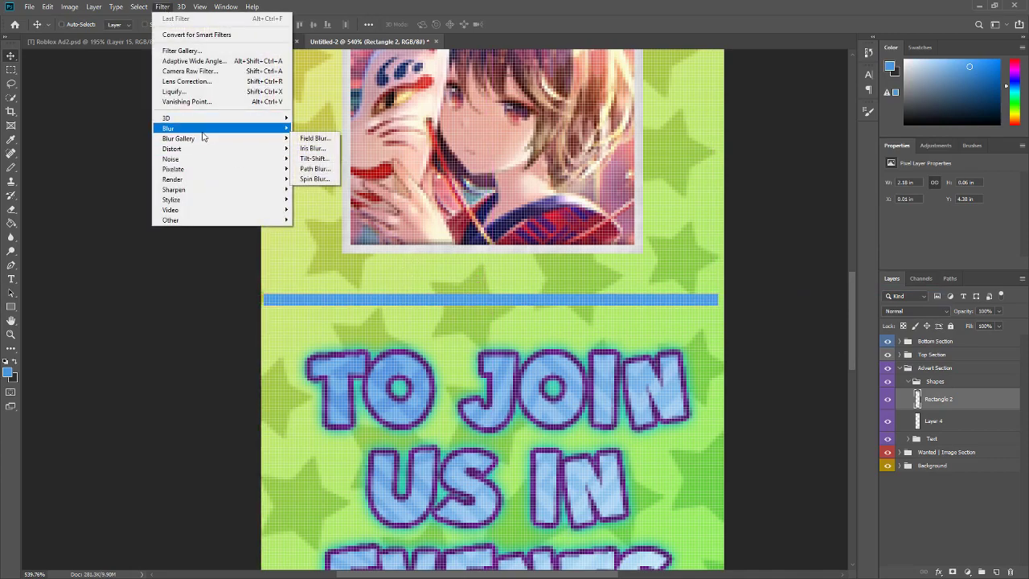
pyautogui.moveTo(203, 140)
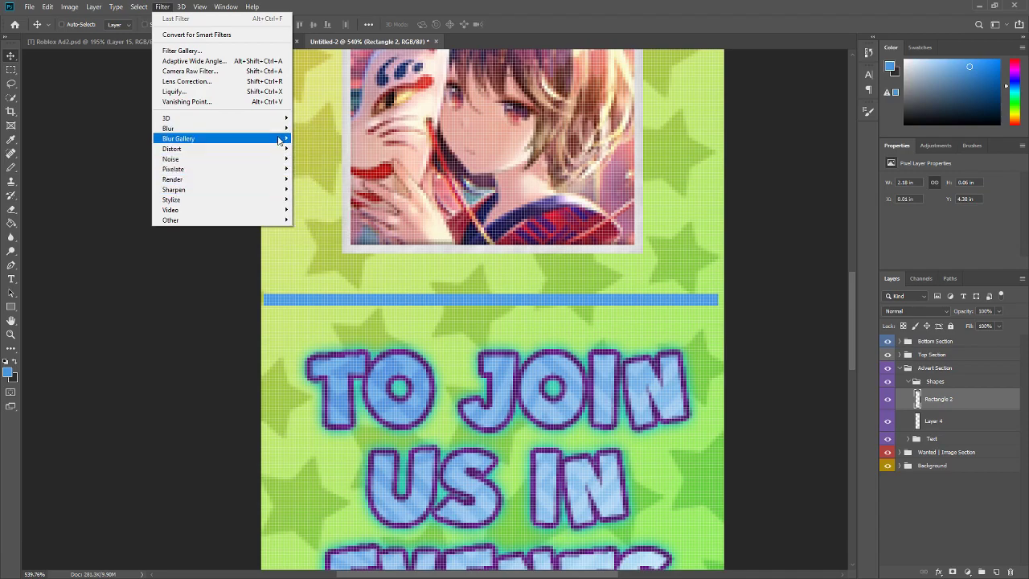
pyautogui.moveTo(278, 149)
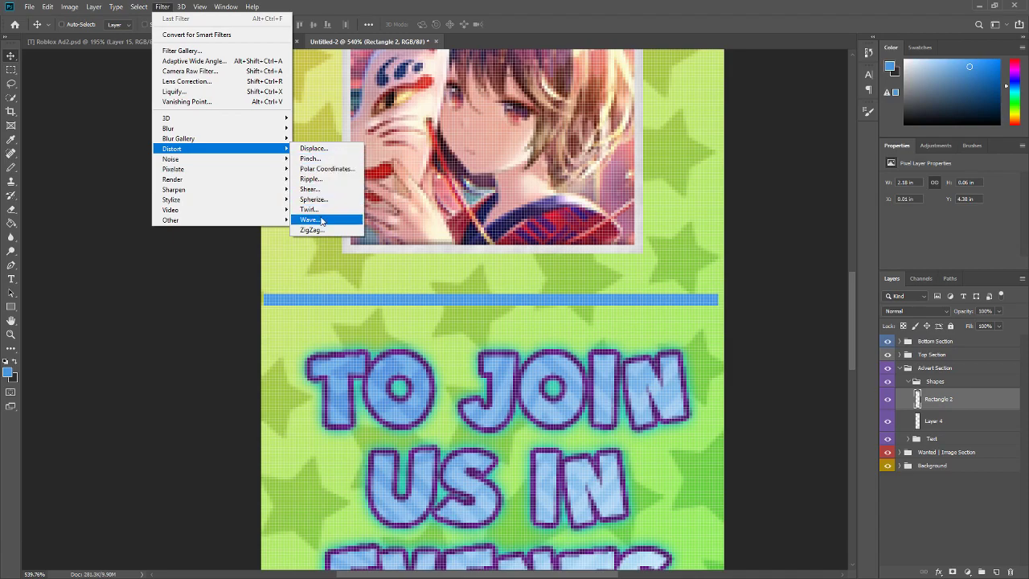
pyautogui.click(323, 219)
pyautogui.moveTo(445, 188); pyautogui.dragTo(639, 275)
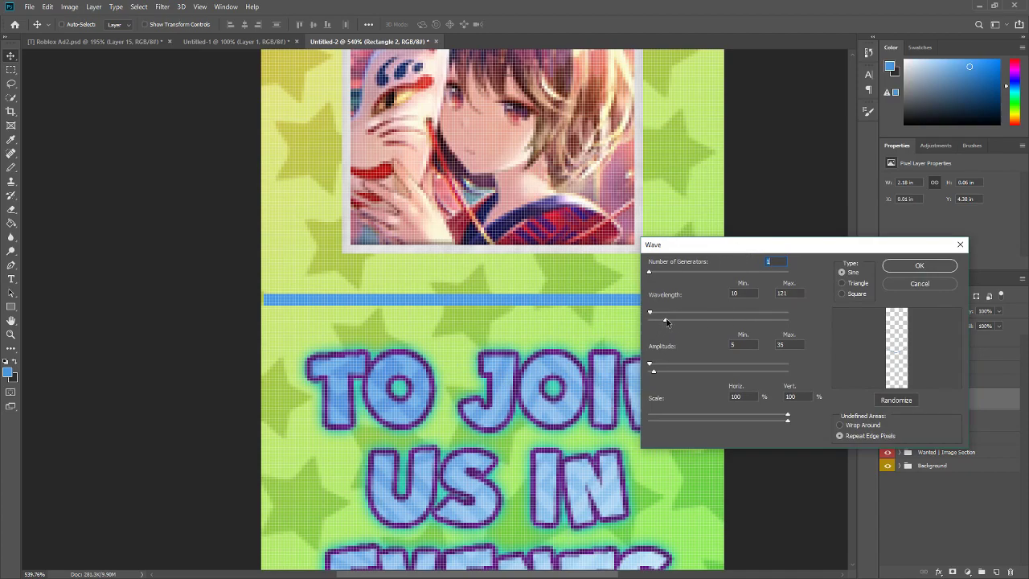
pyautogui.moveTo(672, 325); pyautogui.dragTo(666, 326)
pyautogui.moveTo(652, 365); pyautogui.dragTo(641, 366)
pyautogui.moveTo(668, 314); pyautogui.dragTo(680, 315)
pyautogui.moveTo(678, 323); pyautogui.dragTo(671, 322)
pyautogui.moveTo(665, 322); pyautogui.dragTo(659, 322)
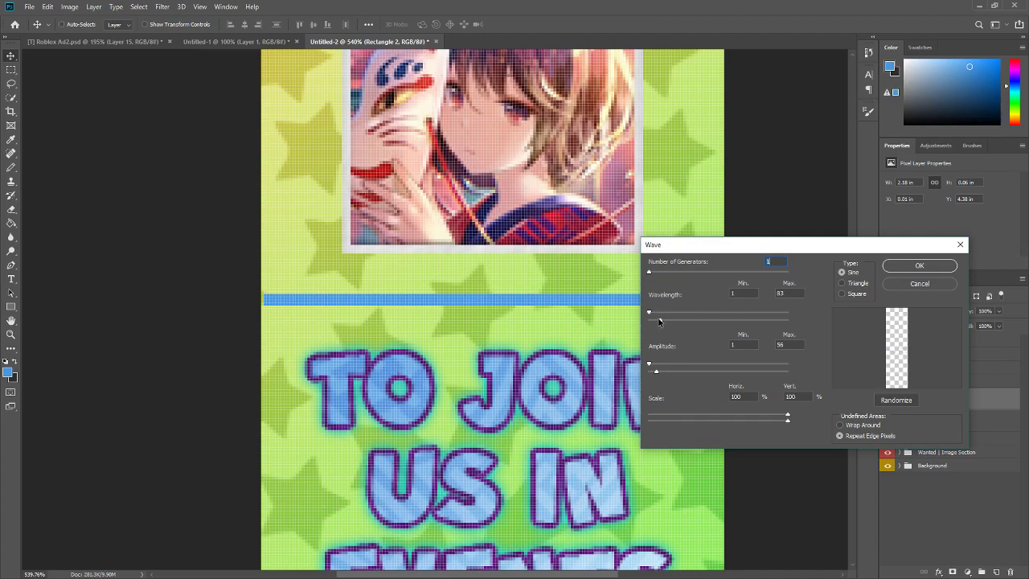
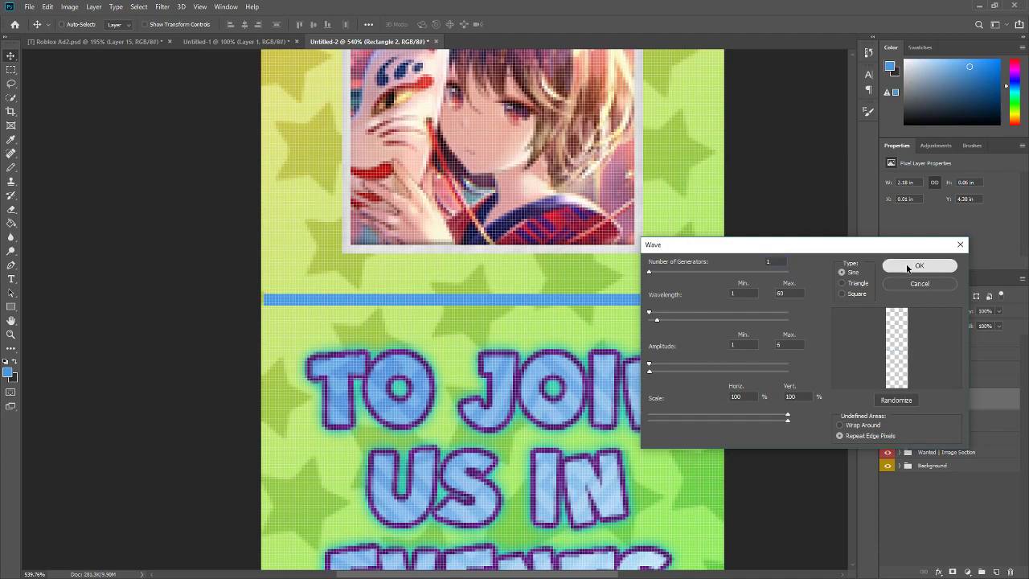
pyautogui.click(908, 266)
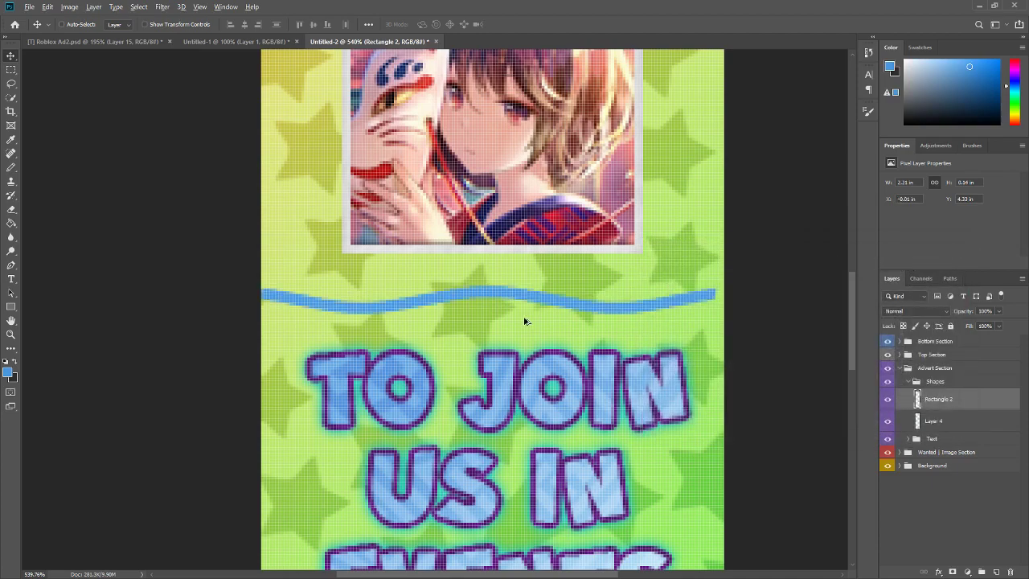
# Marquee-select the canvas's left half around the wavy line, about 1.11 by 1.5 in, and clear the selection
pyautogui.scroll(-1, 524, 322)
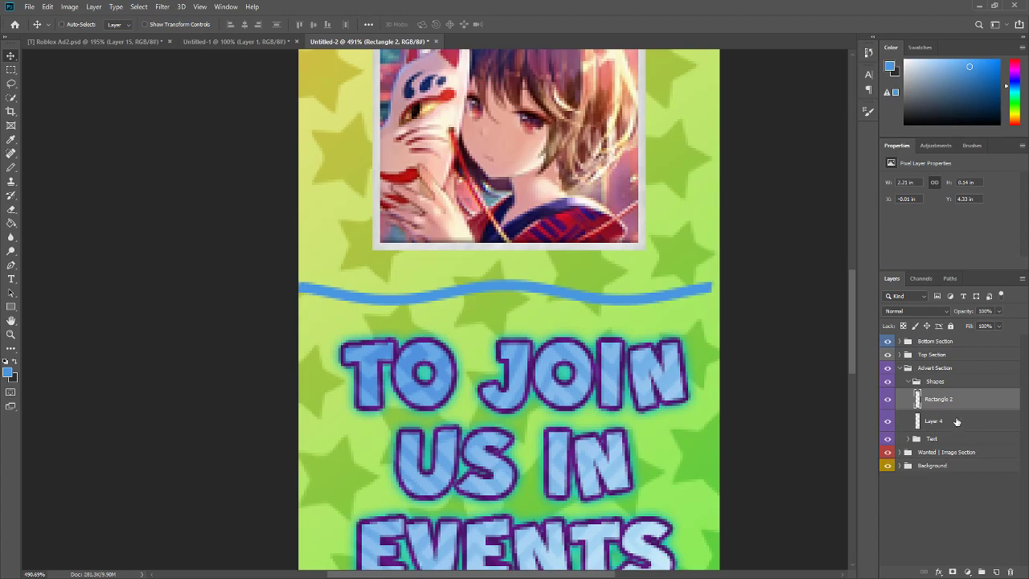
pyautogui.click(7, 72)
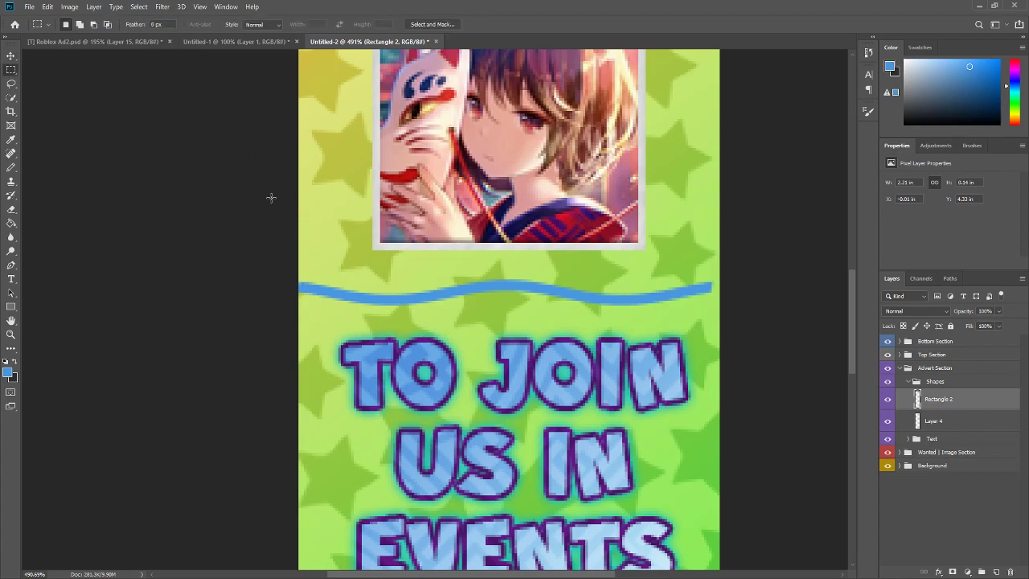
pyautogui.moveTo(271, 196); pyautogui.dragTo(486, 463)
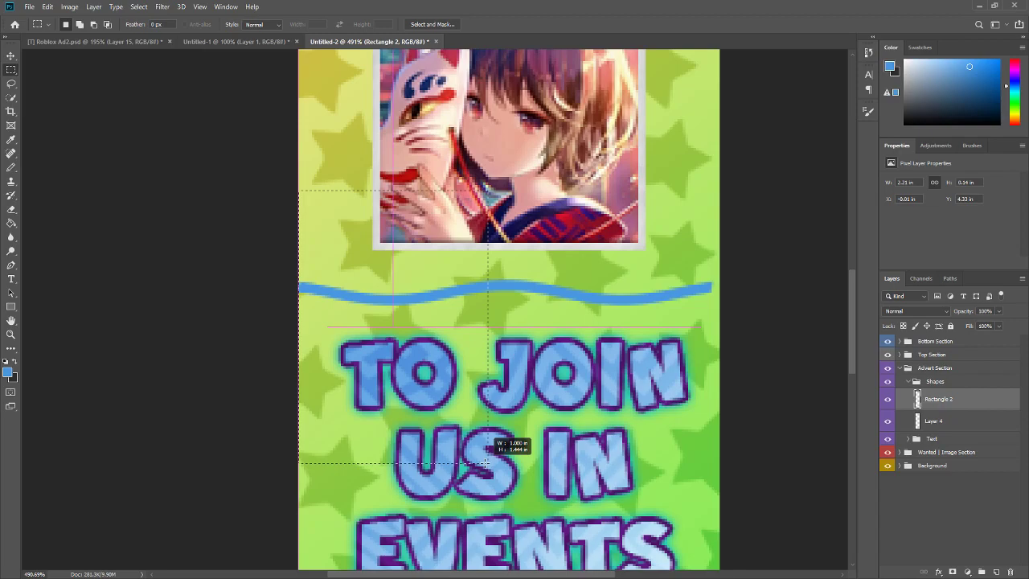
pyautogui.moveTo(485, 463); pyautogui.dragTo(509, 474)
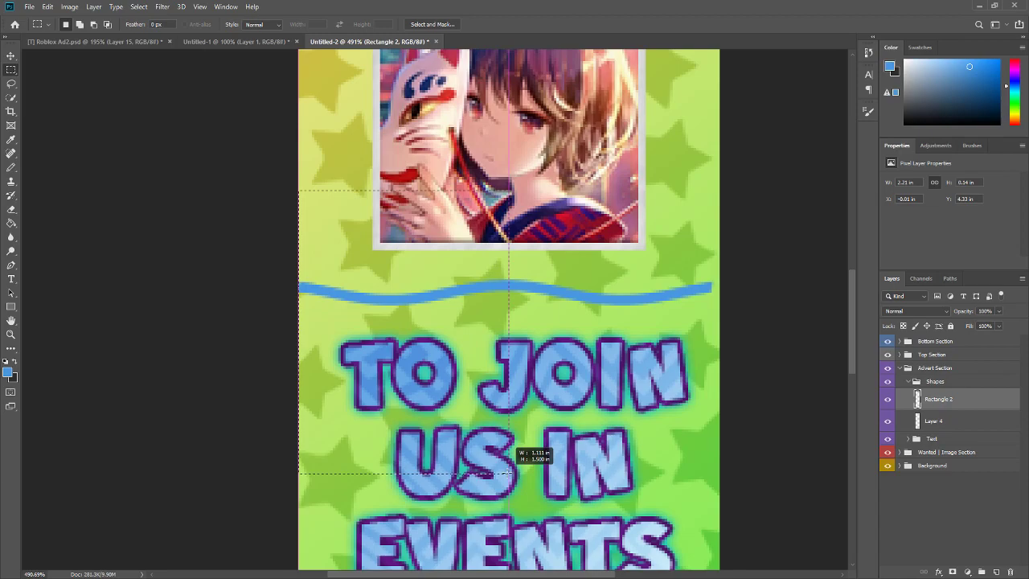
pyautogui.moveTo(510, 473); pyautogui.dragTo(509, 474)
pyautogui.click(274, 142)
# Undo the marquee selection changes and the Wave distortion of the blue line
pyautogui.hotkey('ctrl', 'z')
pyautogui.hotkey('ctrl', 'z')
pyautogui.hotkey('ctrl', 'z')
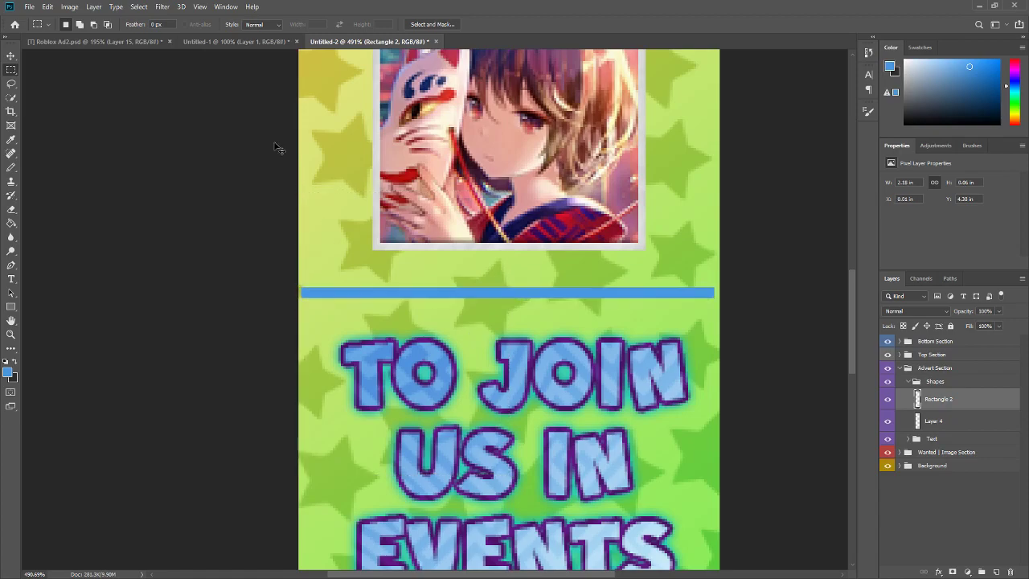
# Try the Wave filter on the blue bar with a maximum amplitude of 14 and undo it
pyautogui.click(162, 7)
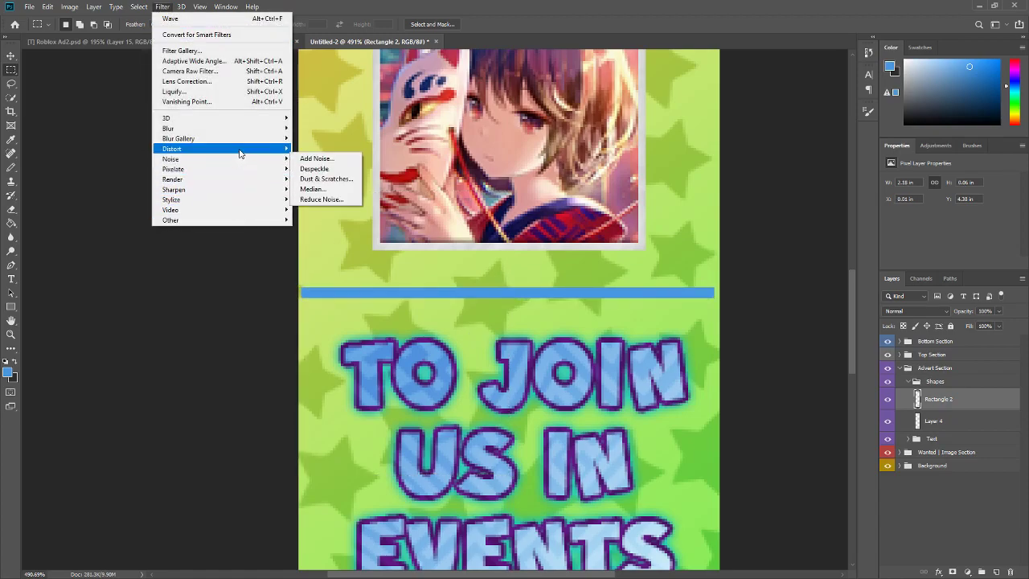
pyautogui.moveTo(240, 151)
pyautogui.click(338, 220)
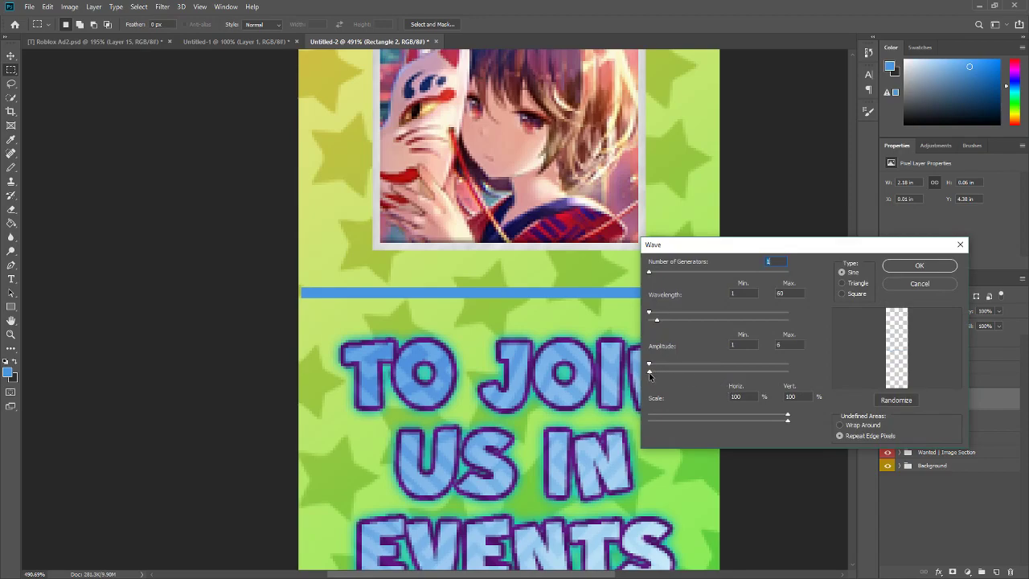
pyautogui.doubleClick(786, 344)
pyautogui.write('10')
pyautogui.press('BackSpace')
pyautogui.write('4')
pyautogui.click(920, 266)
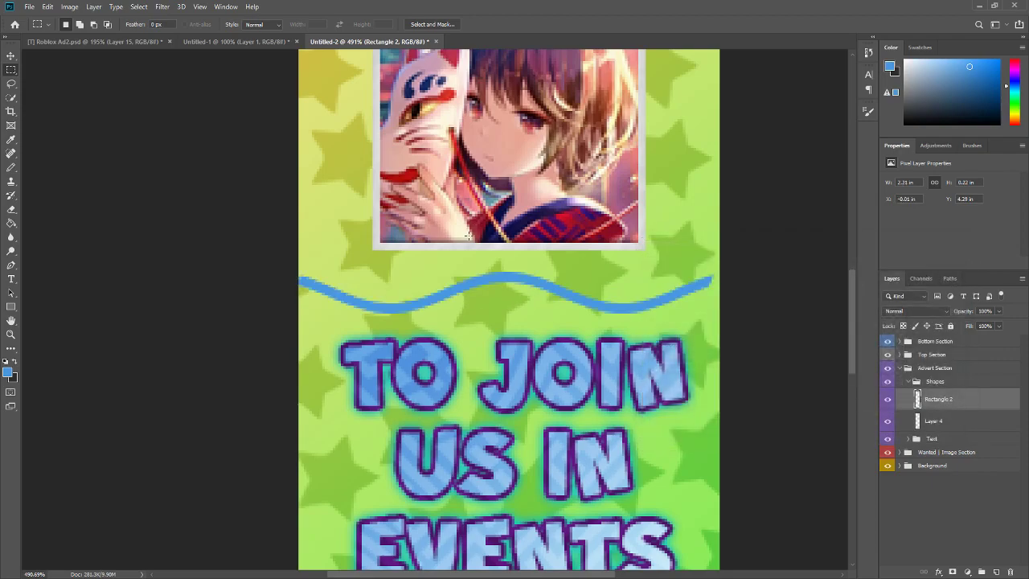
pyautogui.hotkey('ctrl', 'z')
# Distort the blue bar with the Wave filter, setting the maximum amplitude to 10
pyautogui.click(170, 7)
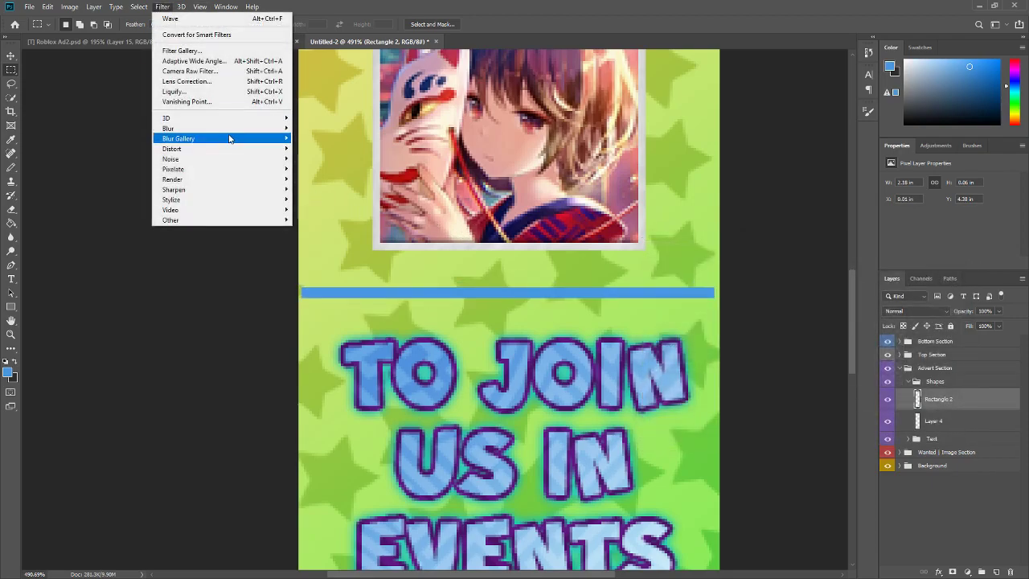
pyautogui.moveTo(265, 149)
pyautogui.click(310, 219)
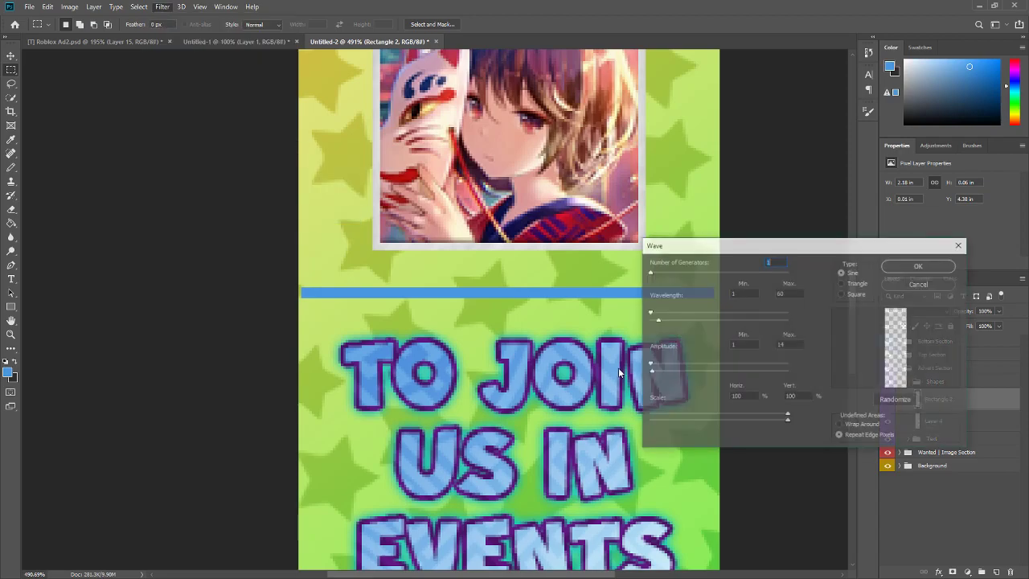
pyautogui.doubleClick(788, 345)
pyautogui.click(787, 345)
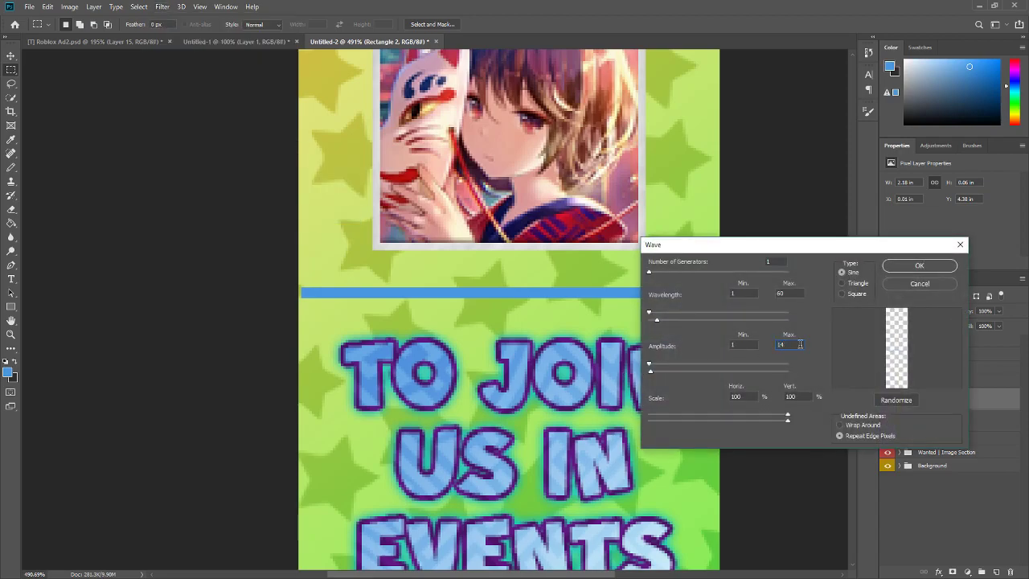
pyautogui.click(932, 268)
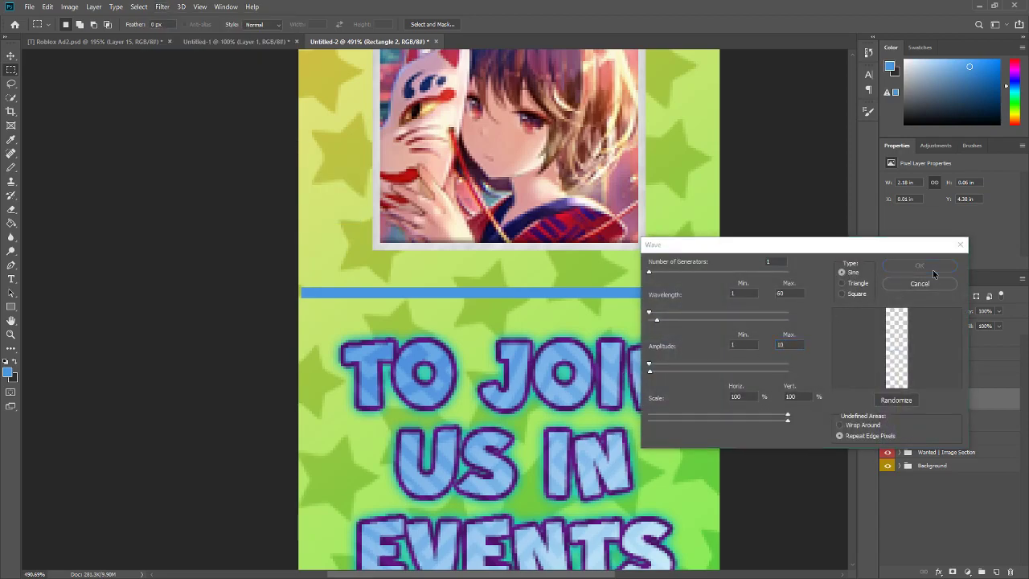
pyautogui.scroll(-5, 474, 370)
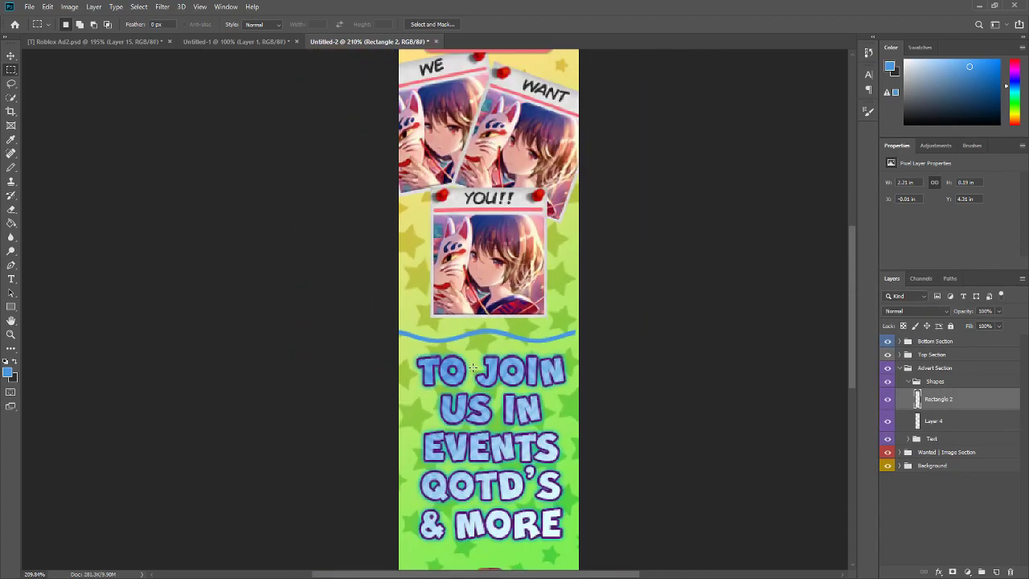
pyautogui.scroll(4, 476, 366)
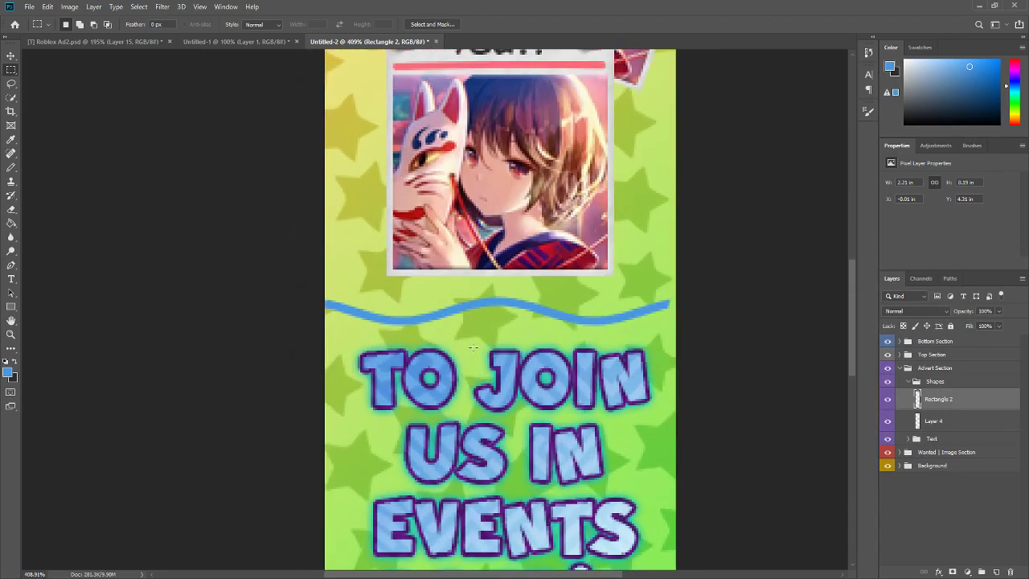
pyautogui.scroll(2, 473, 346)
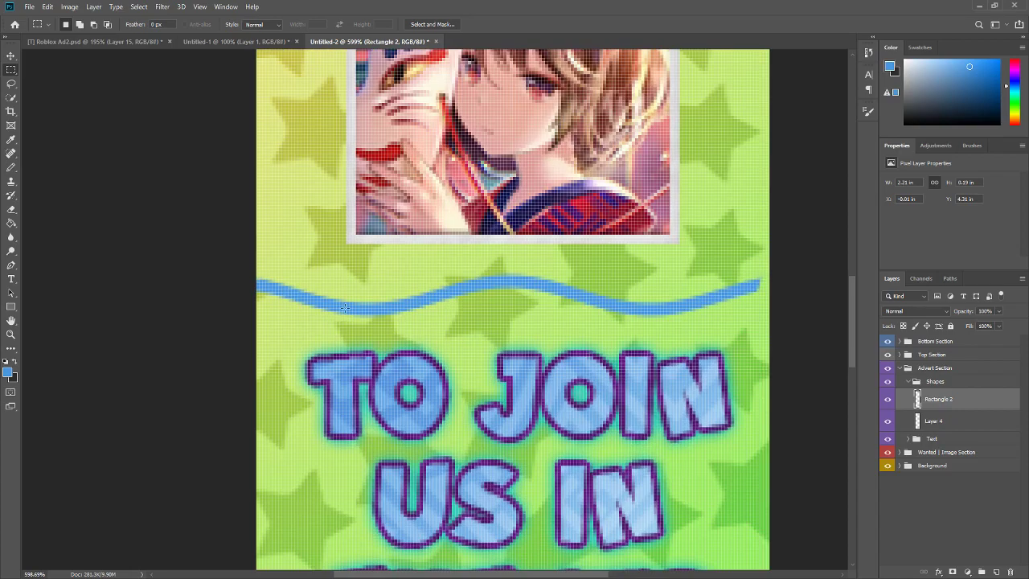
# Copy the wavy line's left half onto a new layer, hide the original line, and shift the copy right to X about 0.19 in
pyautogui.moveTo(223, 133); pyautogui.dragTo(502, 421)
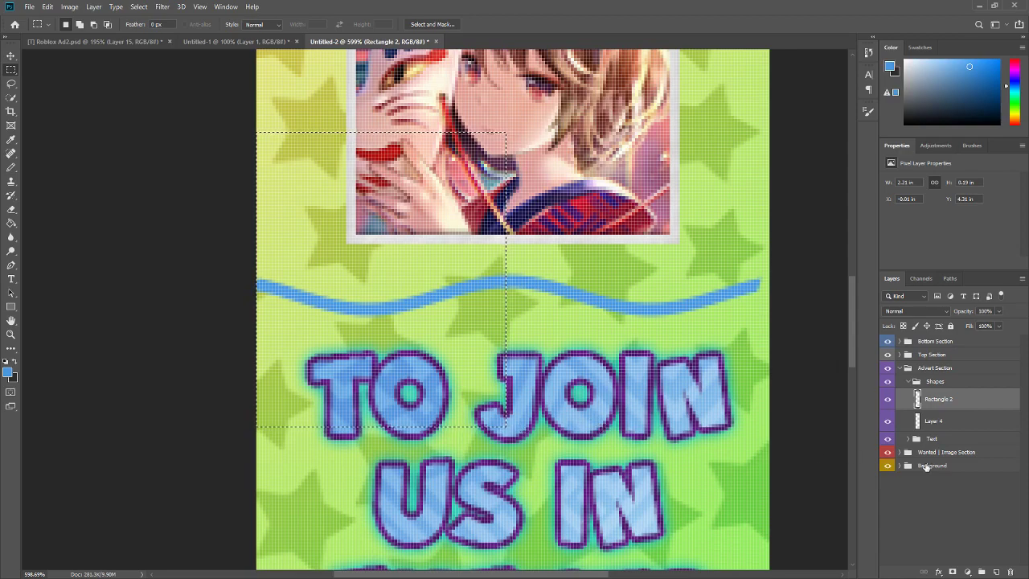
pyautogui.hotkey('ctrl', 'j')
pyautogui.click(889, 422)
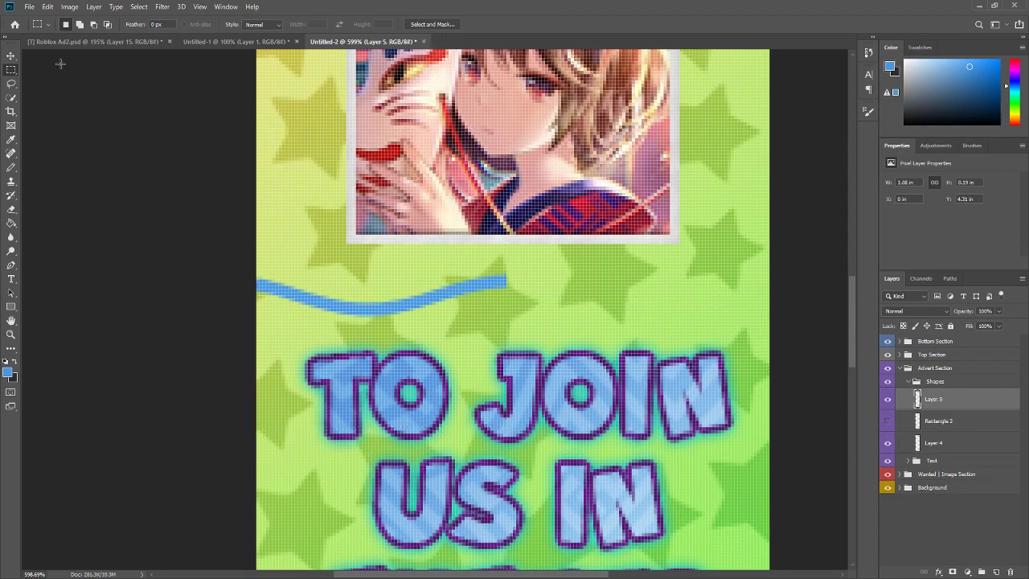
pyautogui.click(11, 56)
pyautogui.moveTo(372, 320); pyautogui.dragTo(414, 305)
pyautogui.click(407, 306)
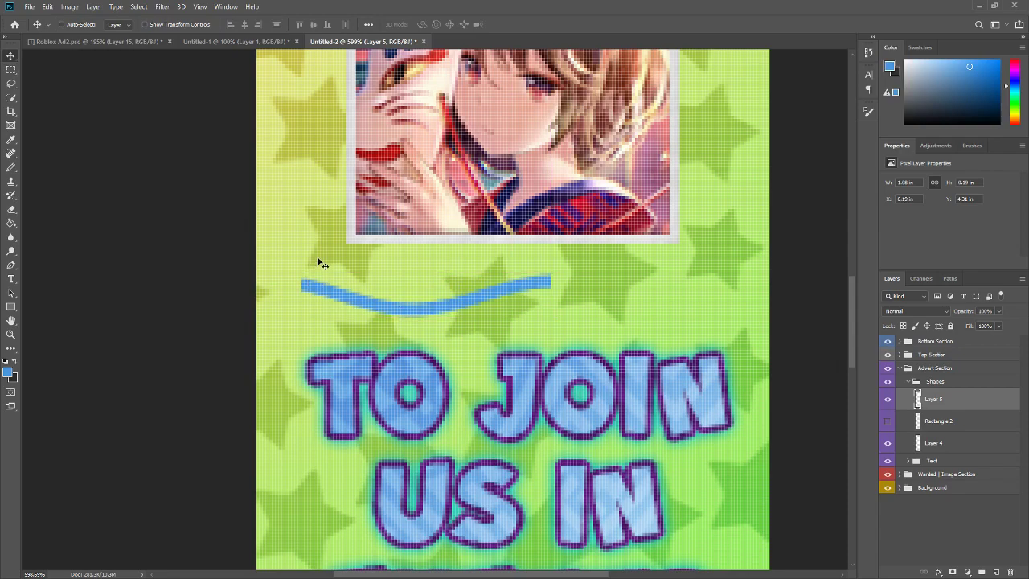
# Draw a vertical blue rectangle about 2 by 17 px just left of the curve, with no stroke
pyautogui.scroll(3, 296, 279)
pyautogui.scroll(2, 313, 278)
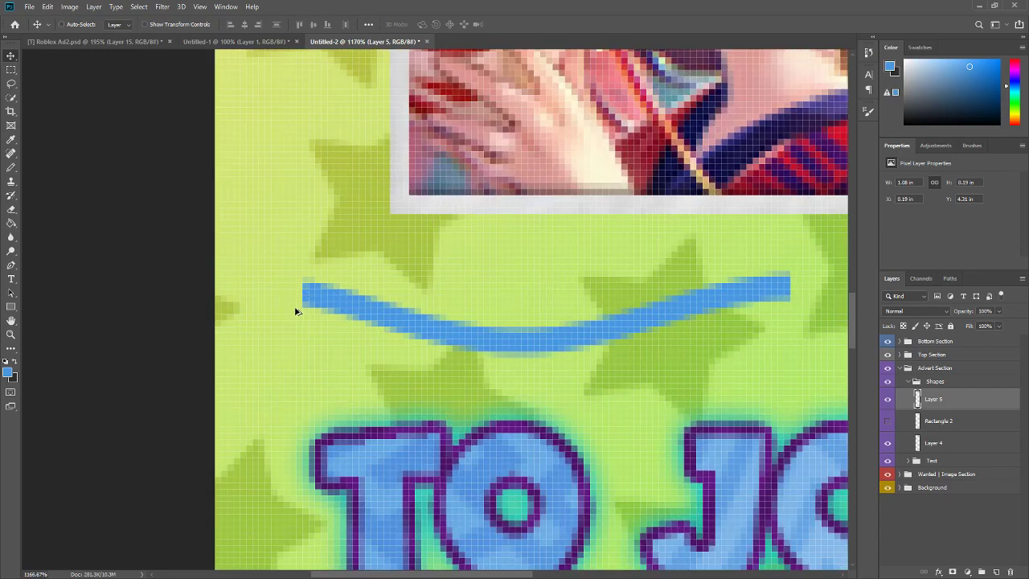
pyautogui.click(11, 307)
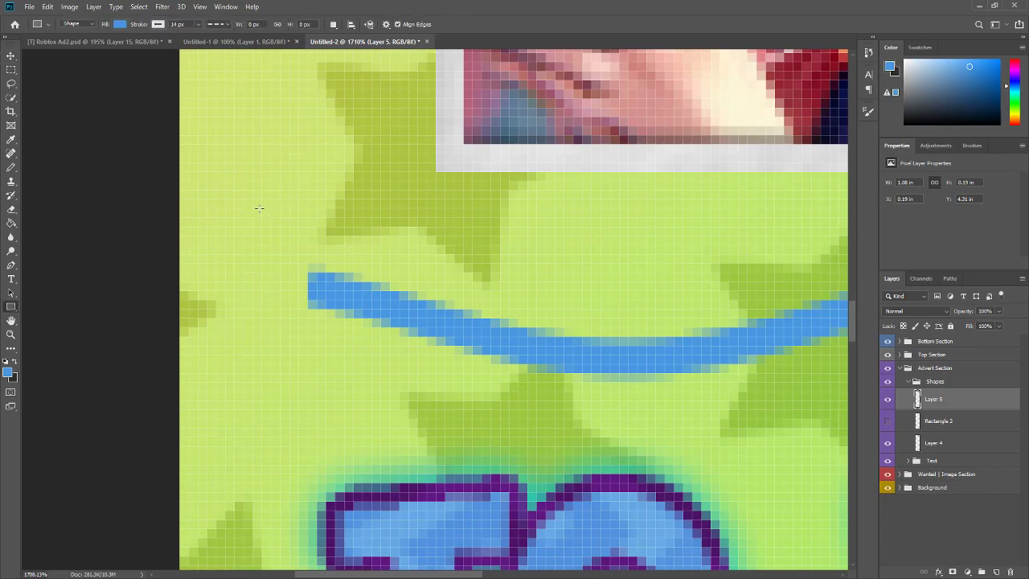
pyautogui.moveTo(255, 209)
pyautogui.mouseDown()
pyautogui.moveTo(281, 278)
pyautogui.moveTo(268, 362)
pyautogui.moveTo(276, 347)
pyautogui.mouseUp()
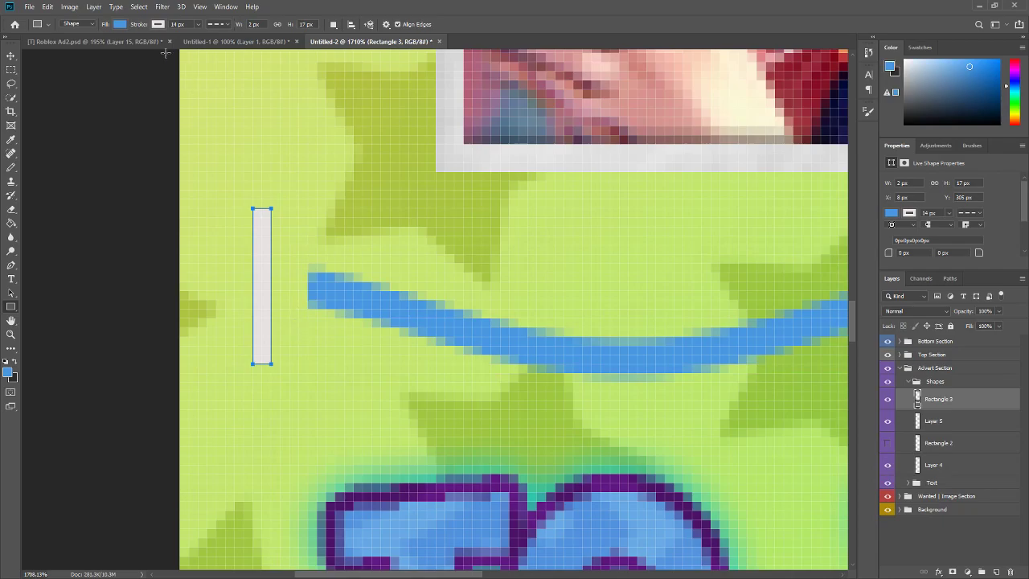
pyautogui.click(158, 24)
pyautogui.click(105, 46)
pyautogui.click(11, 55)
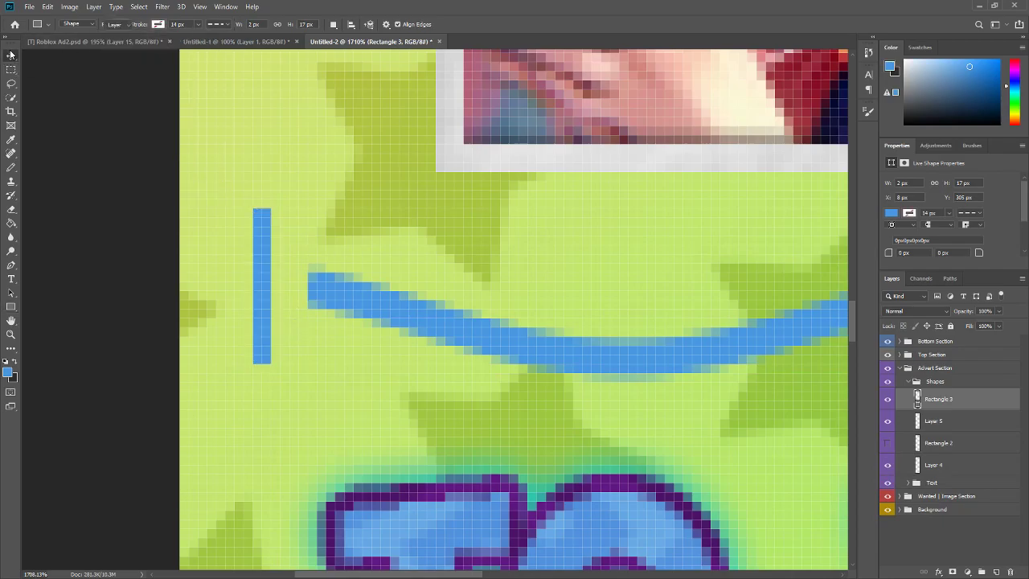
# Place the thin vertical bar on the curve's left end and put a duplicate beside it, spanning about 6 px
pyautogui.moveTo(251, 295); pyautogui.dragTo(324, 311)
pyautogui.click(965, 422)
pyautogui.keyDown('shift'); pyautogui.click(298, 304); pyautogui.keyUp('shift')
pyautogui.scroll(-17, 424, 335)
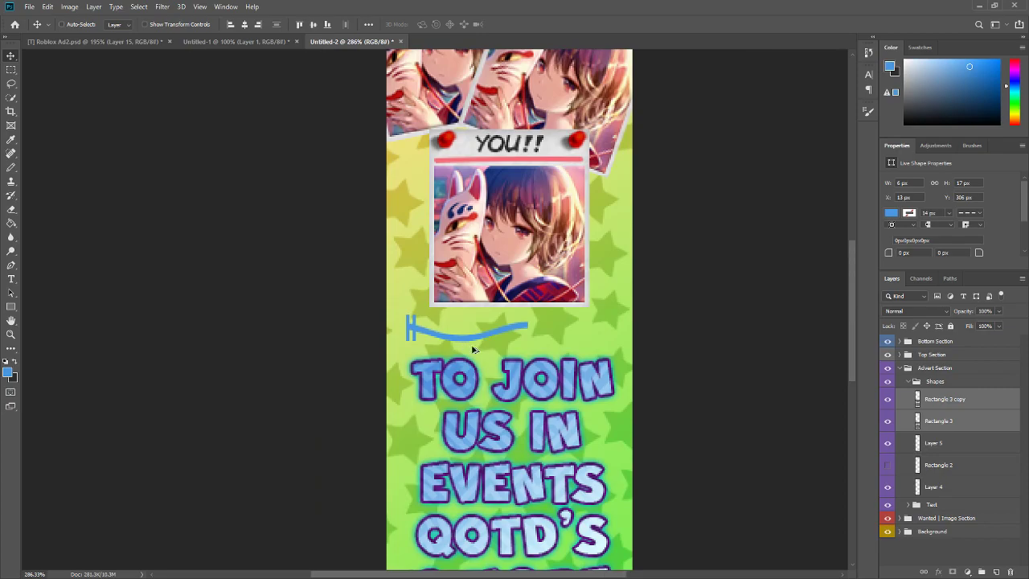
# Shorten both vertical end bars together to about 15 px high, trimming them at both ends
pyautogui.scroll(16, 412, 318)
pyautogui.scroll(3, 487, 344)
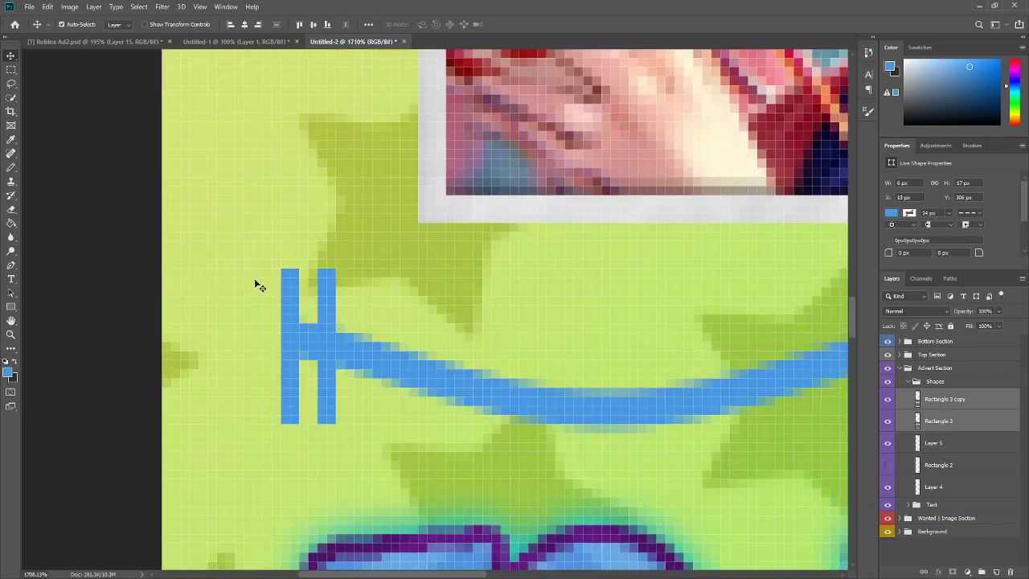
pyautogui.hotkey('ctrl', 't')
pyautogui.scroll(2, 312, 262)
pyautogui.moveTo(300, 268); pyautogui.dragTo(306, 284)
pyautogui.moveTo(306, 497); pyautogui.dragTo(306, 485)
pyautogui.click(514, 24)
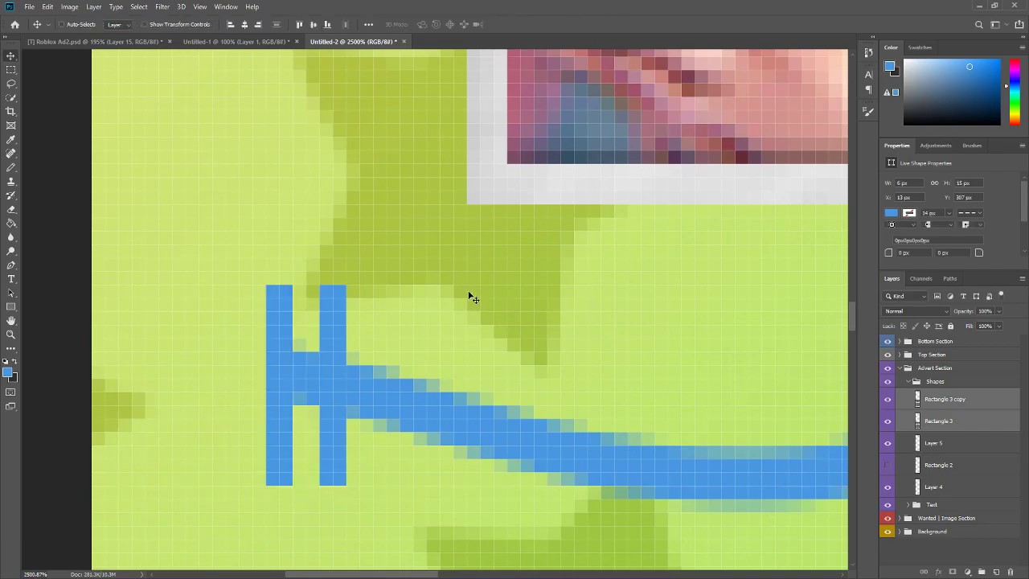
pyautogui.scroll(-20, 482, 255)
pyautogui.scroll(-3, 463, 371)
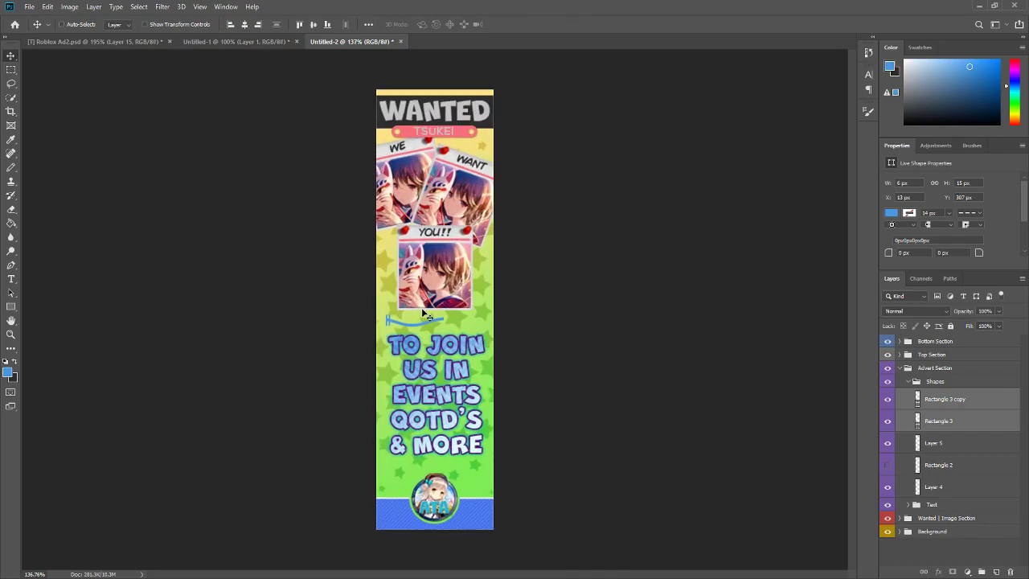
pyautogui.scroll(7, 429, 316)
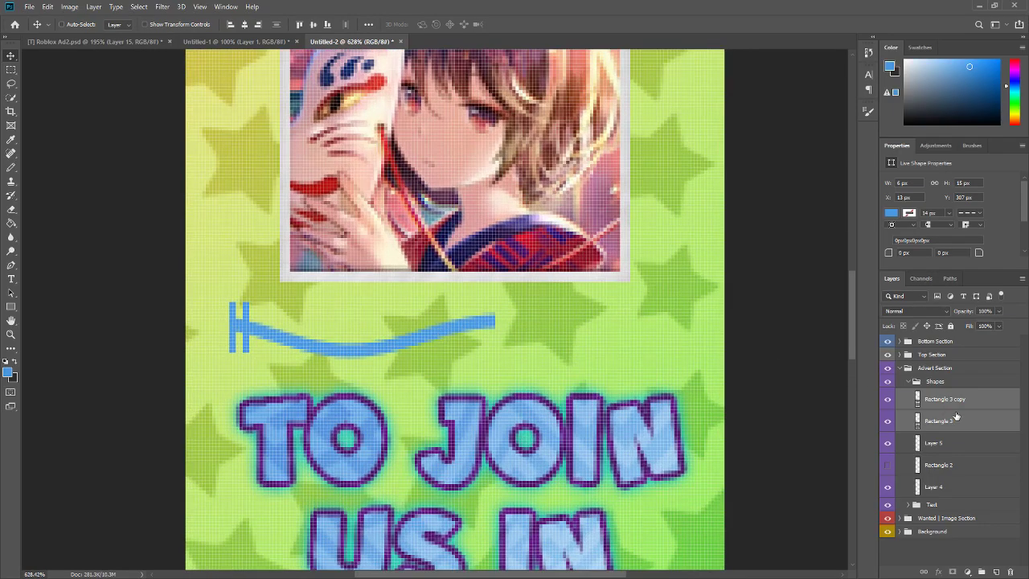
# Merge the curve layer and the two end bar layers into one layer
pyautogui.click(889, 444)
pyautogui.click(889, 444)
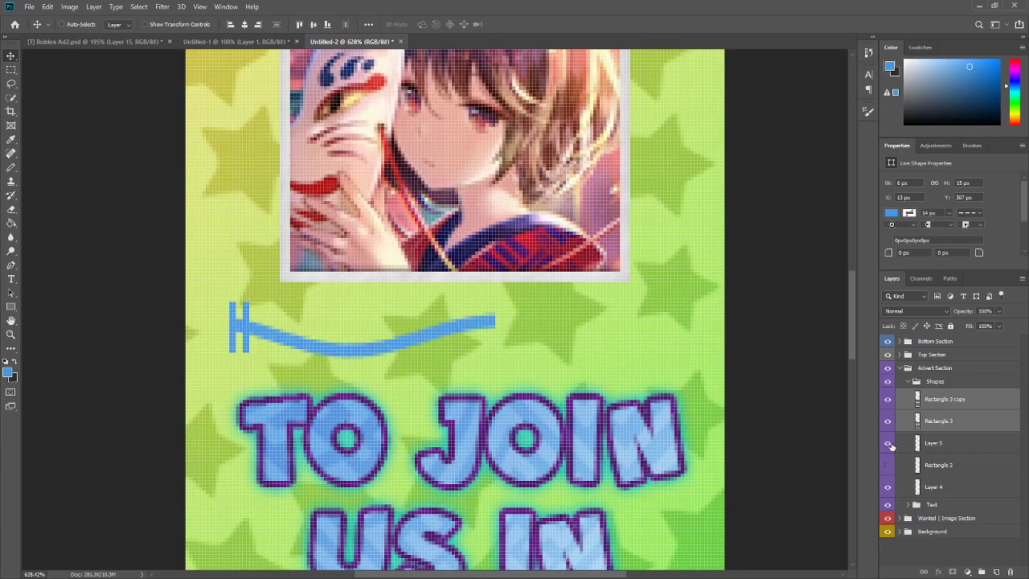
pyautogui.click(944, 443)
pyautogui.keyDown('shift'); pyautogui.click(943, 403); pyautogui.keyUp('shift')
pyautogui.rightClick(943, 404)
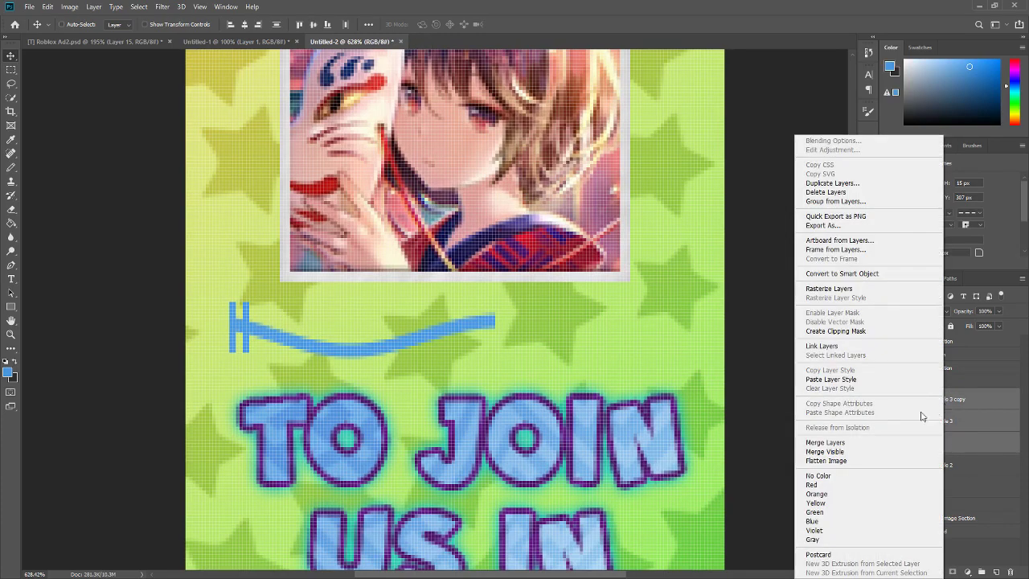
pyautogui.click(826, 442)
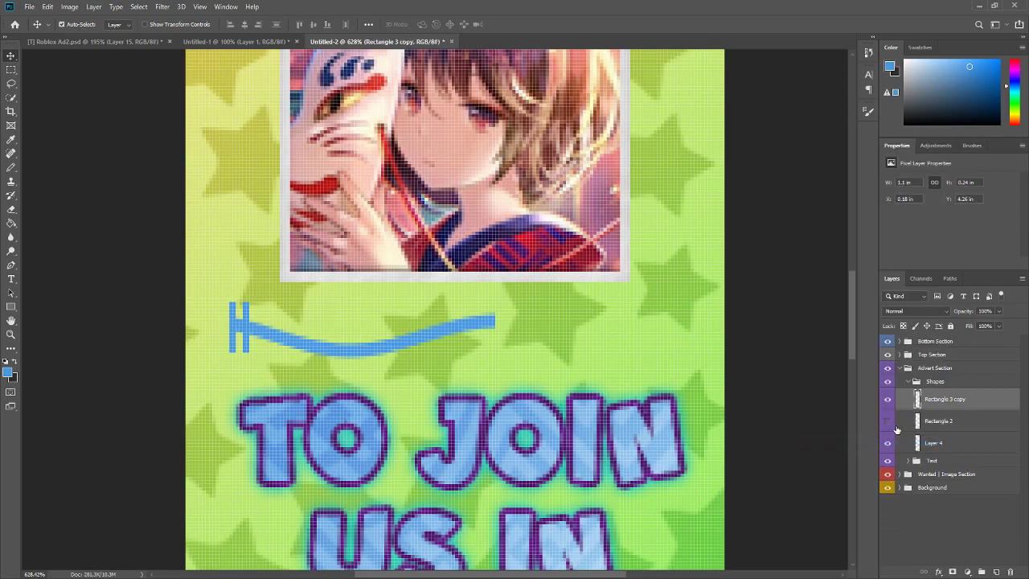
# Duplicate the merged half divider and mirror the copy horizontally with a width of -100%
pyautogui.hotkey('ctrl', 'j')
pyautogui.hotkey('ctrl', 't')
pyautogui.write('-100')
pyautogui.press('Return')
pyautogui.click(513, 25)
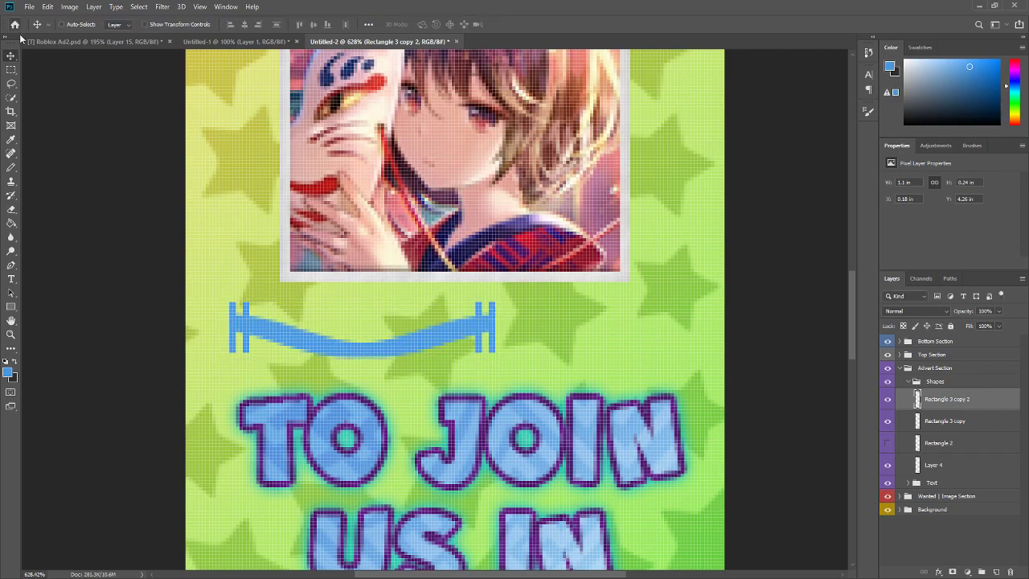
# Join the mirrored half to the original's right end, then scale both to about 0.22 in high and position them across the canvas
pyautogui.moveTo(321, 340)
pyautogui.mouseDown()
pyautogui.moveTo(608, 350)
pyautogui.moveTo(530, 348)
pyautogui.mouseUp()
pyautogui.keyDown('shift'); pyautogui.click(954, 425); pyautogui.keyUp('shift')
pyautogui.hotkey('ctrl', 't')
pyautogui.moveTo(728, 302); pyautogui.dragTo(689, 315)
pyautogui.click(513, 24)
pyautogui.moveTo(497, 336)
pyautogui.mouseDown()
pyautogui.moveTo(505, 330)
pyautogui.moveTo(494, 345)
pyautogui.moveTo(503, 346)
pyautogui.mouseUp()
pyautogui.scroll(-8, 505, 344)
pyautogui.scroll(3, 465, 332)
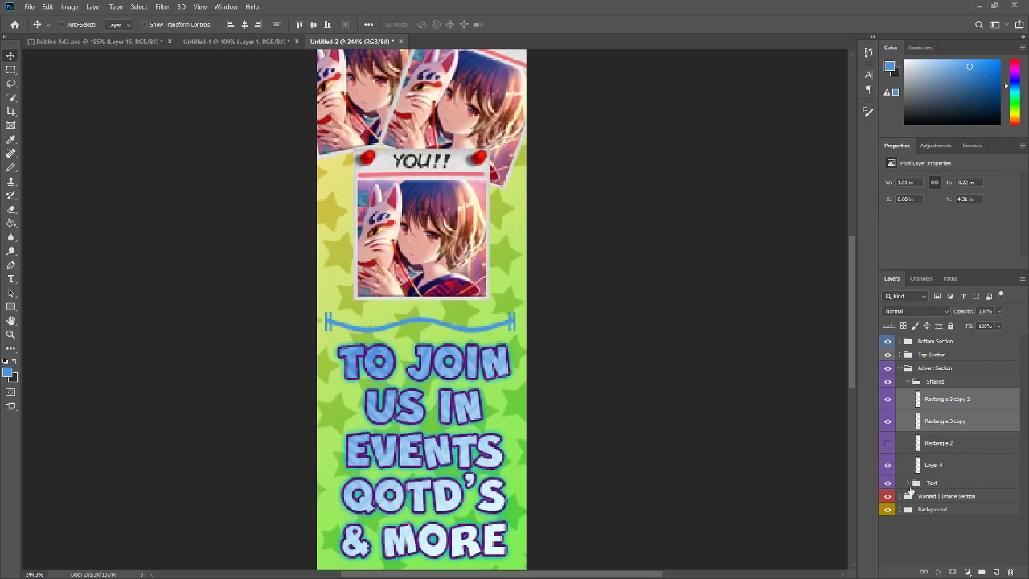
# Merge the two divider halves into a single layer in the Shapes group
pyautogui.click(907, 483)
pyautogui.click(956, 524)
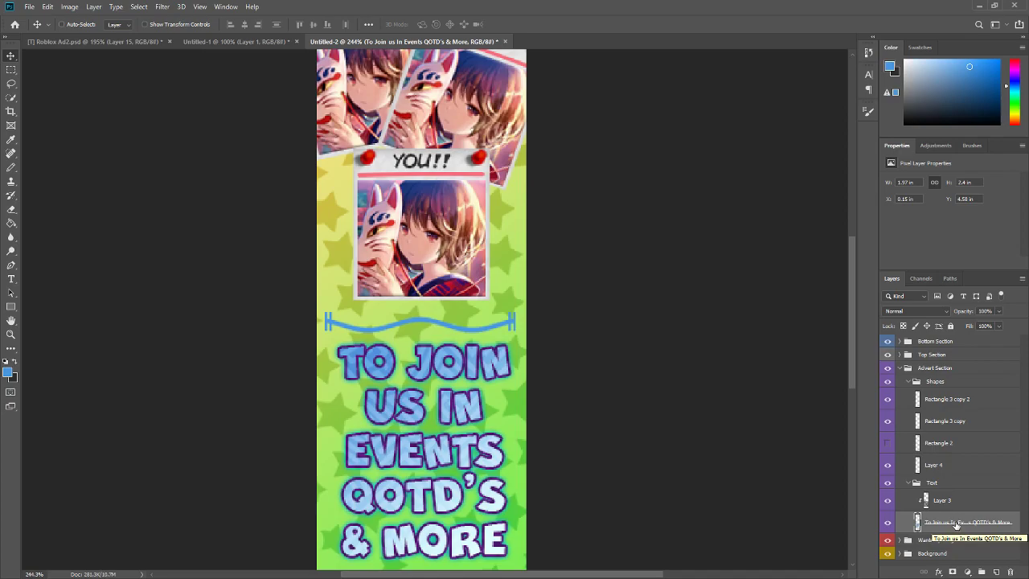
pyautogui.click(907, 482)
pyautogui.click(937, 425)
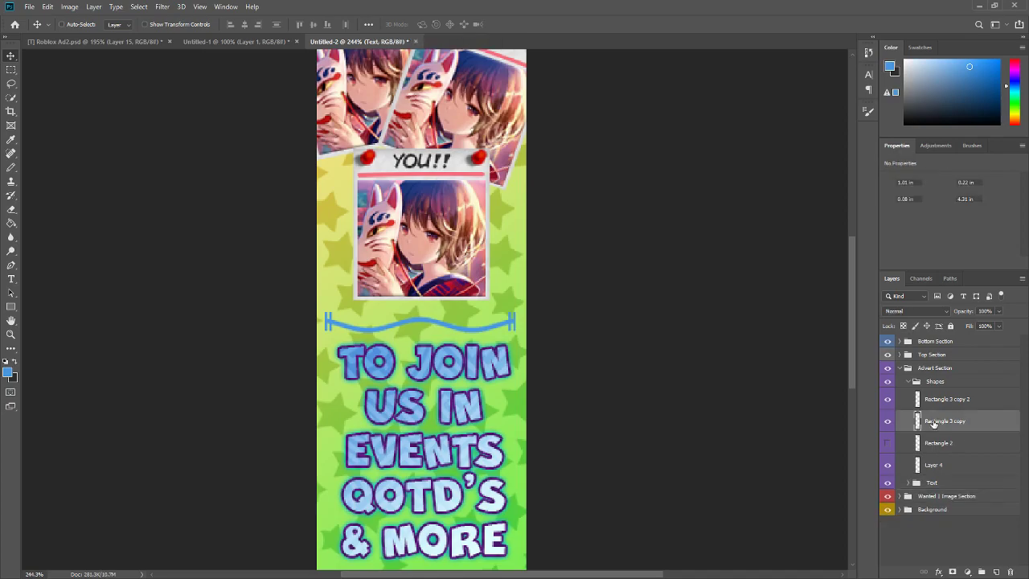
pyautogui.keyDown('shift'); pyautogui.click(942, 402); pyautogui.keyUp('shift')
pyautogui.rightClick(942, 408)
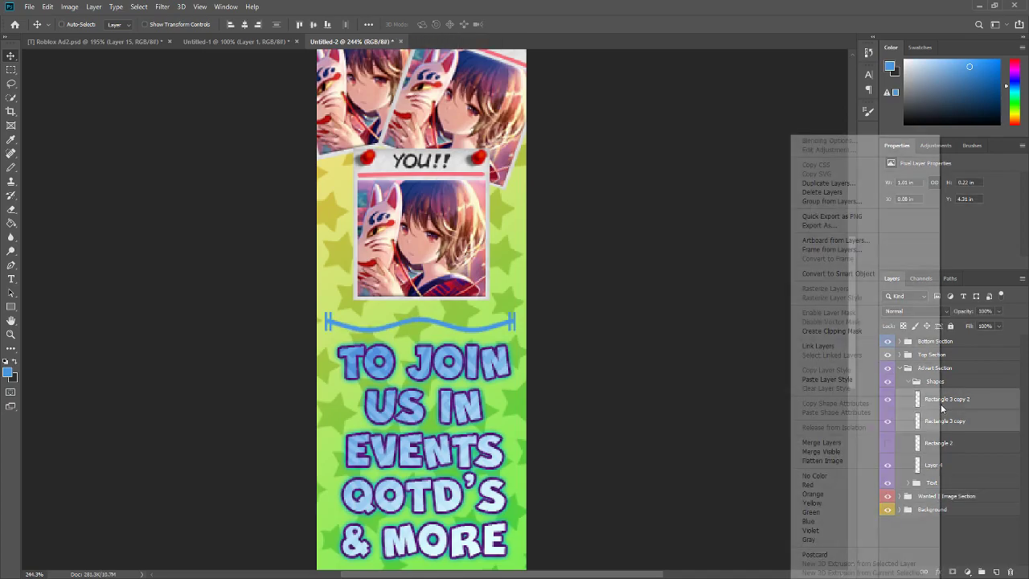
pyautogui.click(824, 443)
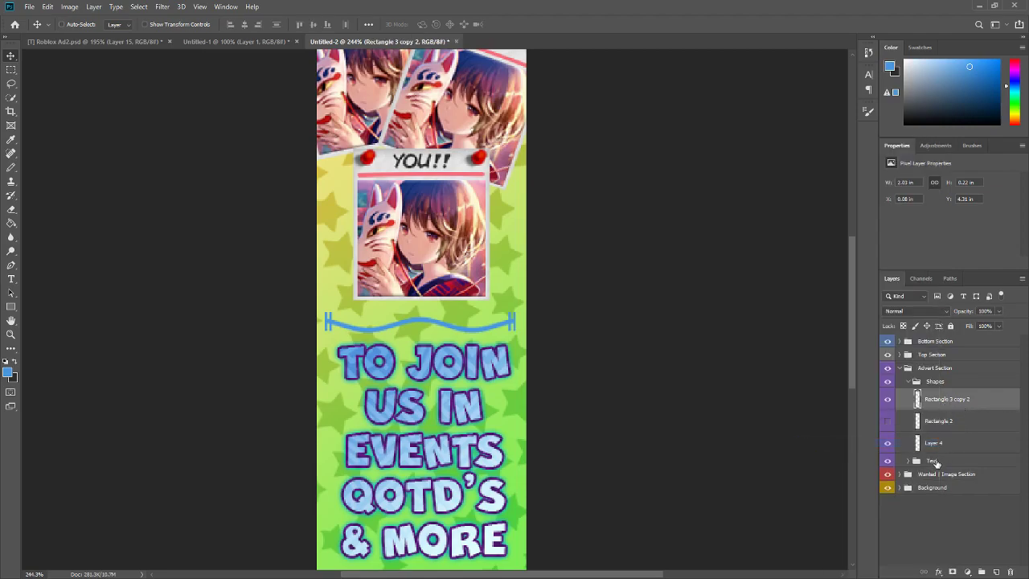
# Duplicate the text's maze texture layer above the divider in the Shapes group and clip it to the divider
pyautogui.click(908, 460)
pyautogui.click(941, 478)
pyautogui.moveTo(954, 487); pyautogui.dragTo(955, 397)
pyautogui.rightClick(955, 408)
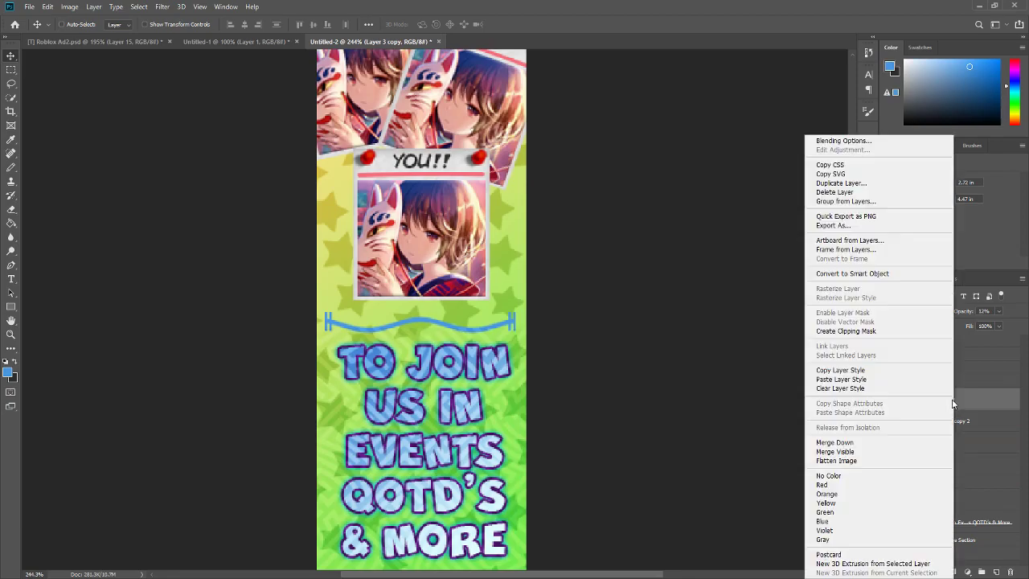
pyautogui.click(812, 331)
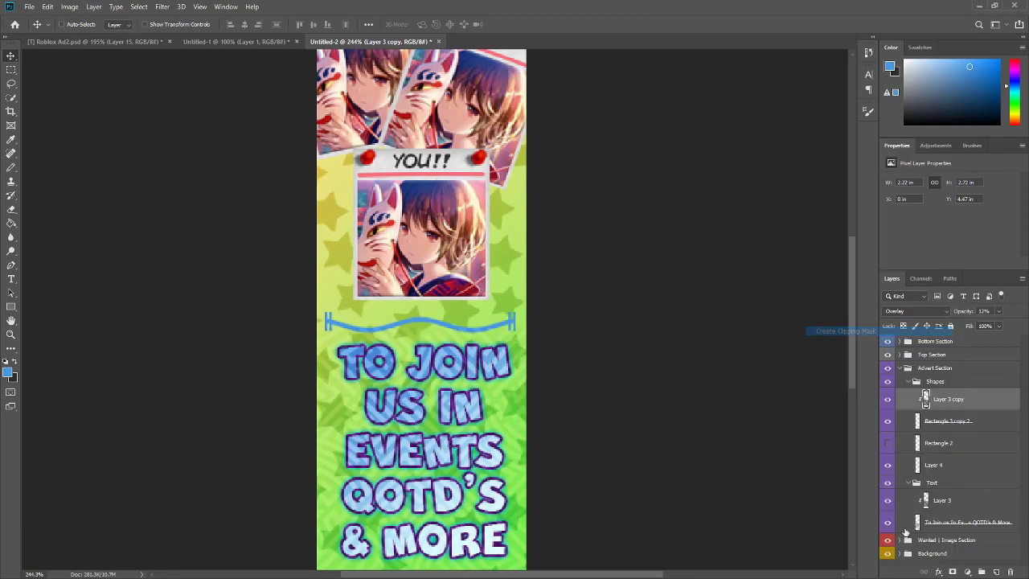
pyautogui.click(911, 482)
pyautogui.rightClick(956, 422)
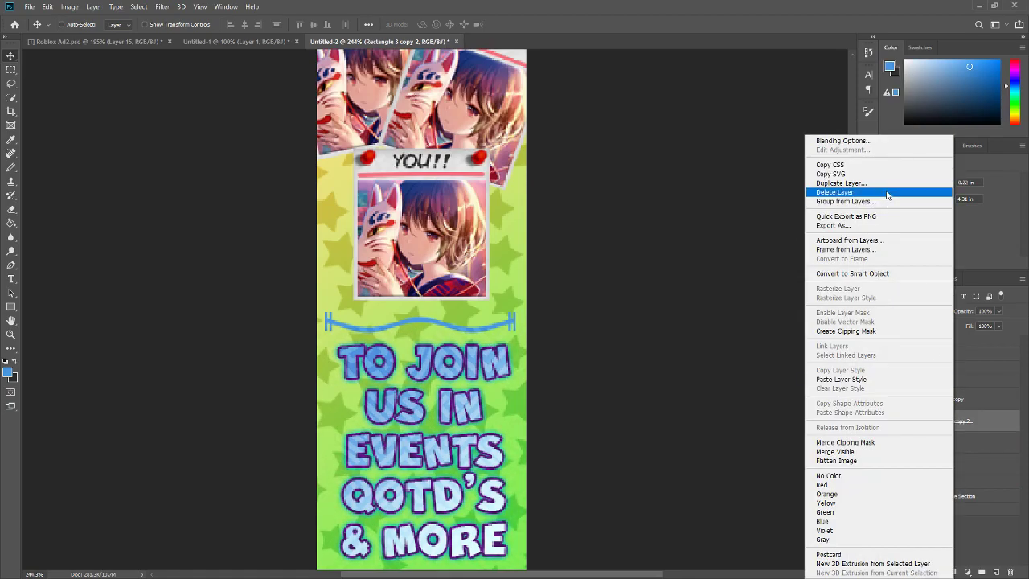
pyautogui.click(1020, 400)
pyautogui.click(963, 397)
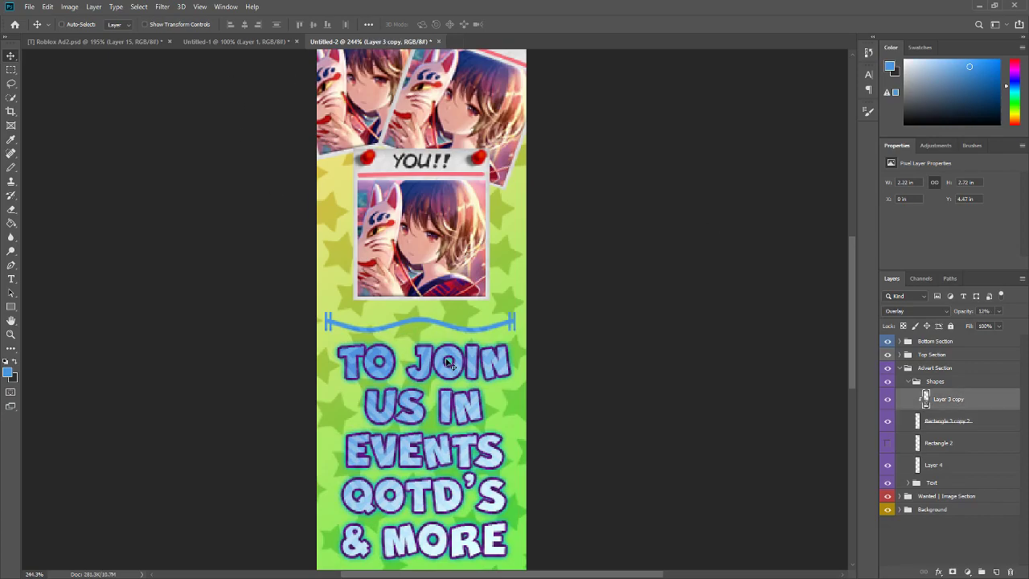
# Apply a linear light-to-medium blue gradient overlay to the merged divider layer, Rectangle 3 copy 2
pyautogui.rightClick(957, 420)
pyautogui.click(868, 327)
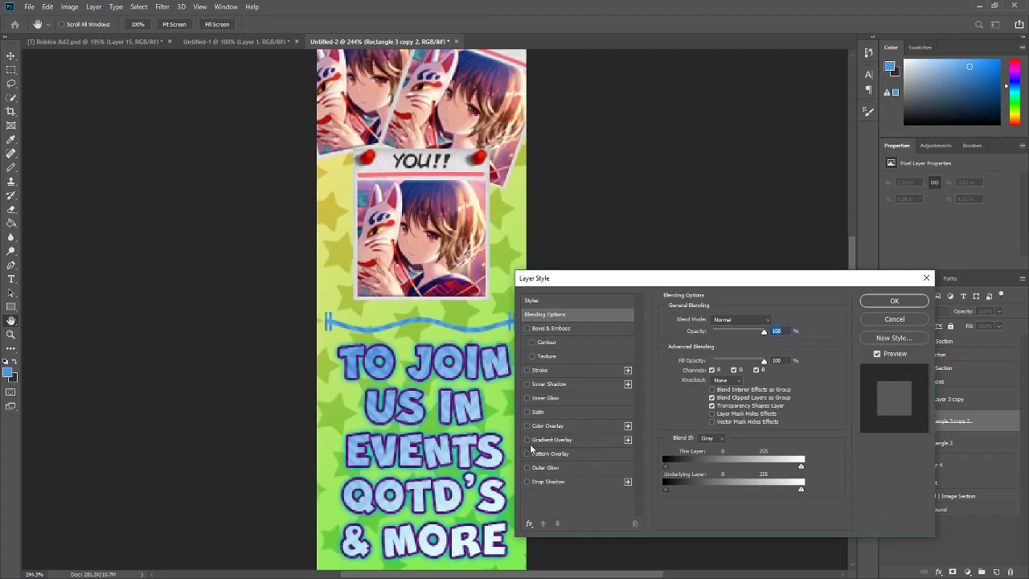
pyautogui.click(532, 440)
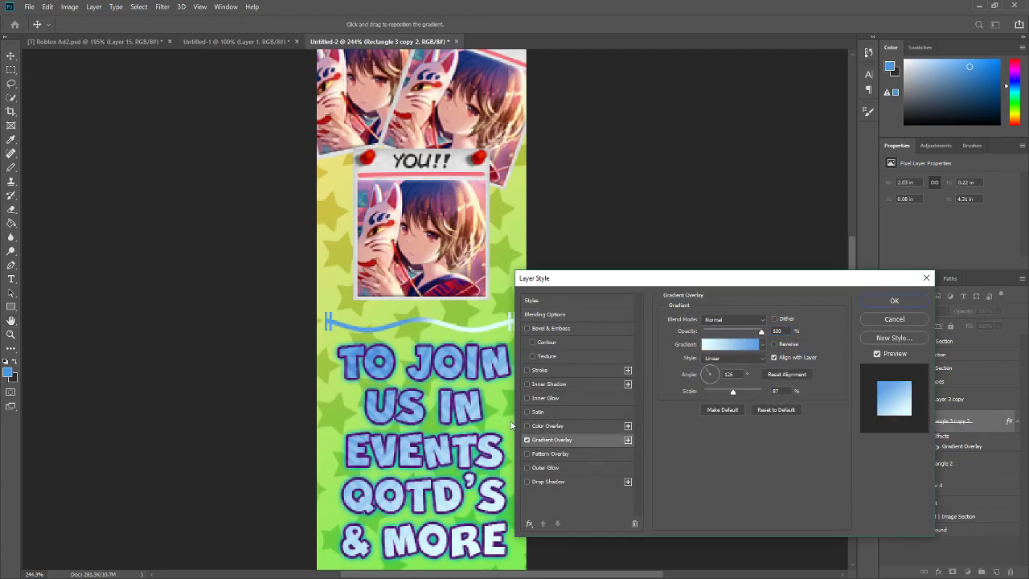
# Add a 1 px purple outside stroke to the divider and a teal outer glow with 15% spread and 7 px size
pyautogui.click(528, 369)
pyautogui.click(550, 371)
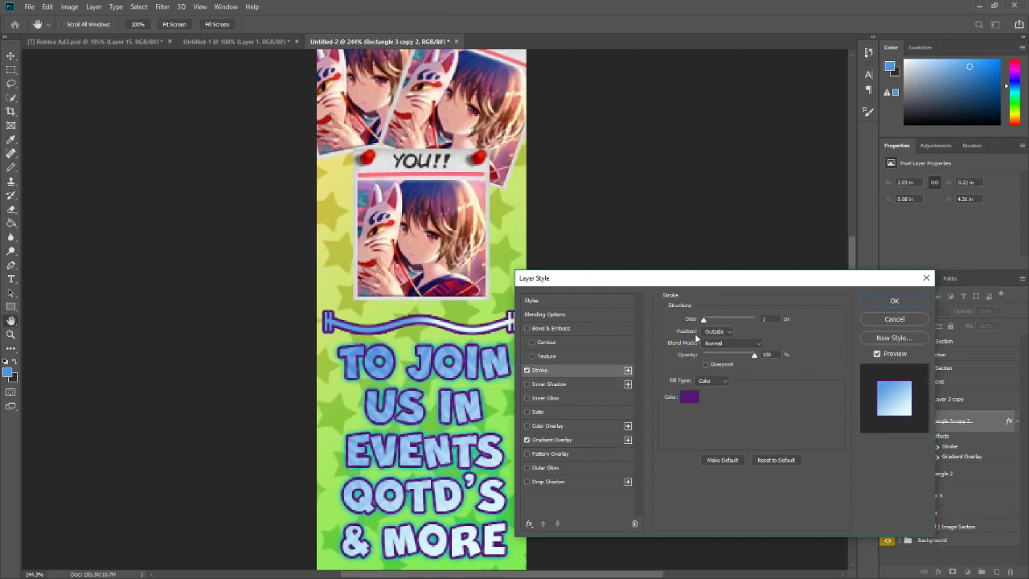
pyautogui.doubleClick(764, 318)
pyautogui.write('1')
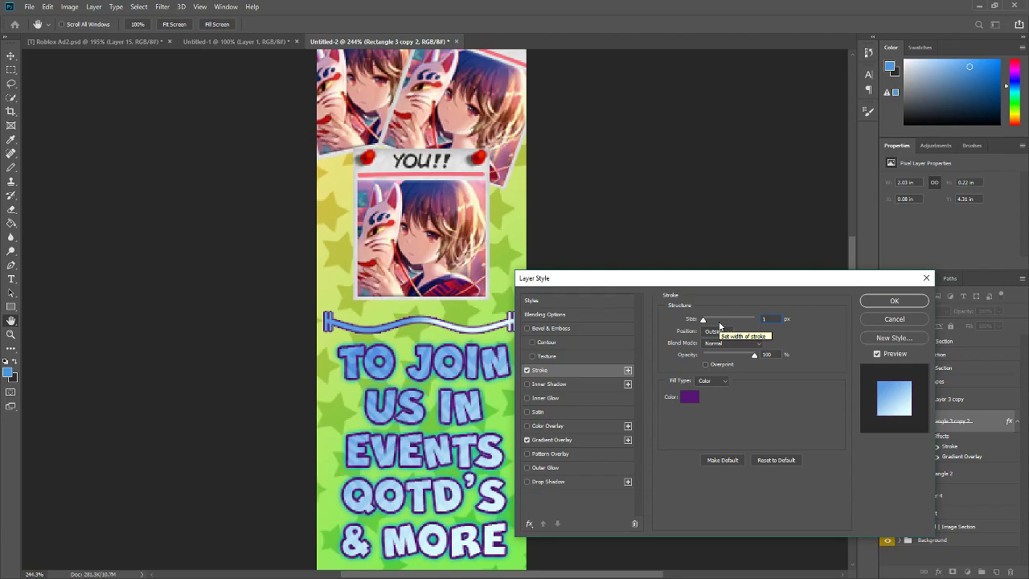
pyautogui.click(545, 468)
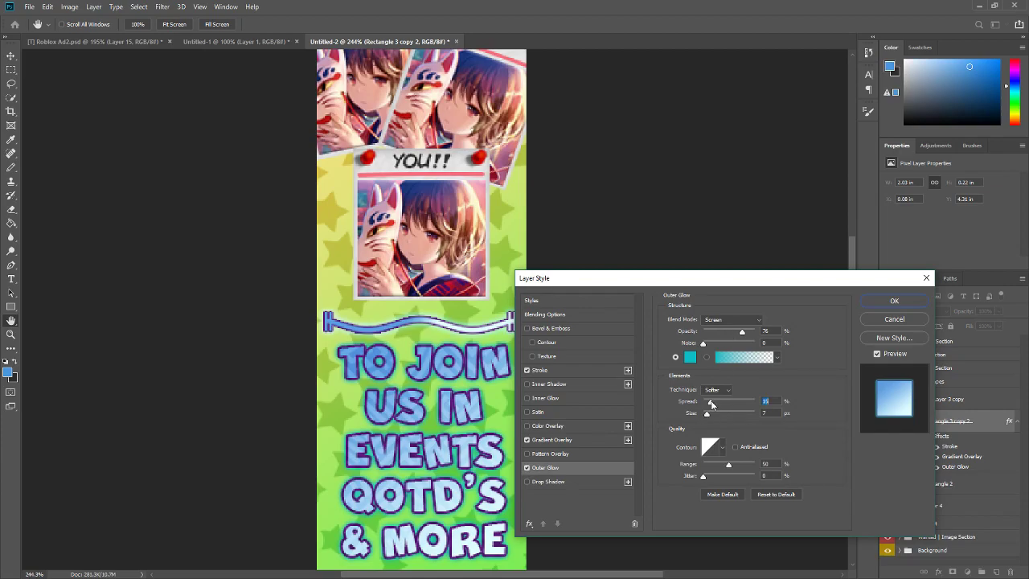
pyautogui.click(894, 300)
# Try to rasterize the divider's layer style and undo the change
pyautogui.rightClick(950, 410)
pyautogui.click(868, 298)
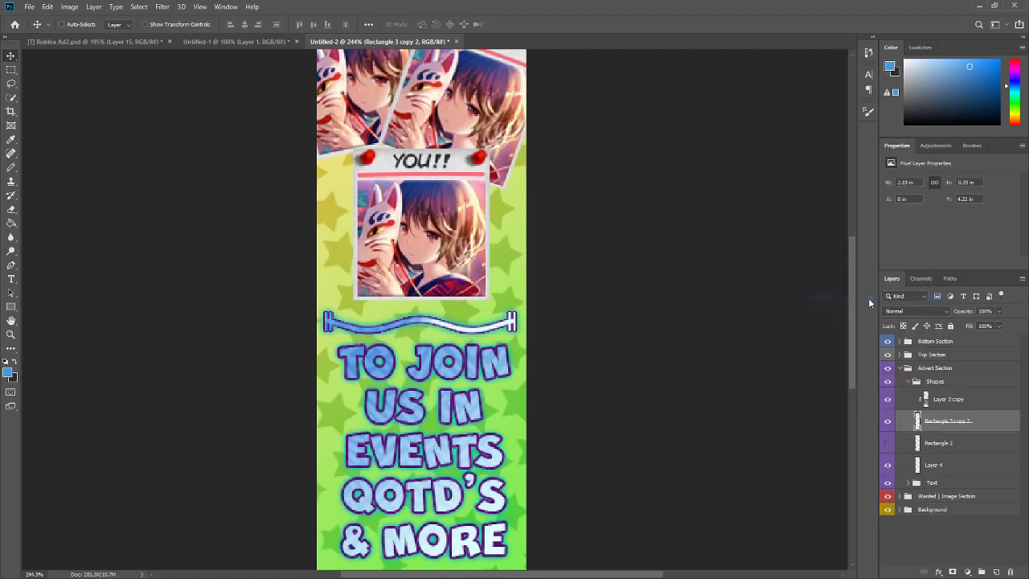
pyautogui.scroll(-3, 474, 377)
pyautogui.scroll(-3, 480, 375)
pyautogui.scroll(3, 480, 375)
pyautogui.scroll(-3, 474, 372)
pyautogui.scroll(1, 446, 354)
pyautogui.scroll(1, 447, 355)
pyautogui.hotkey('ctrl', 'z')
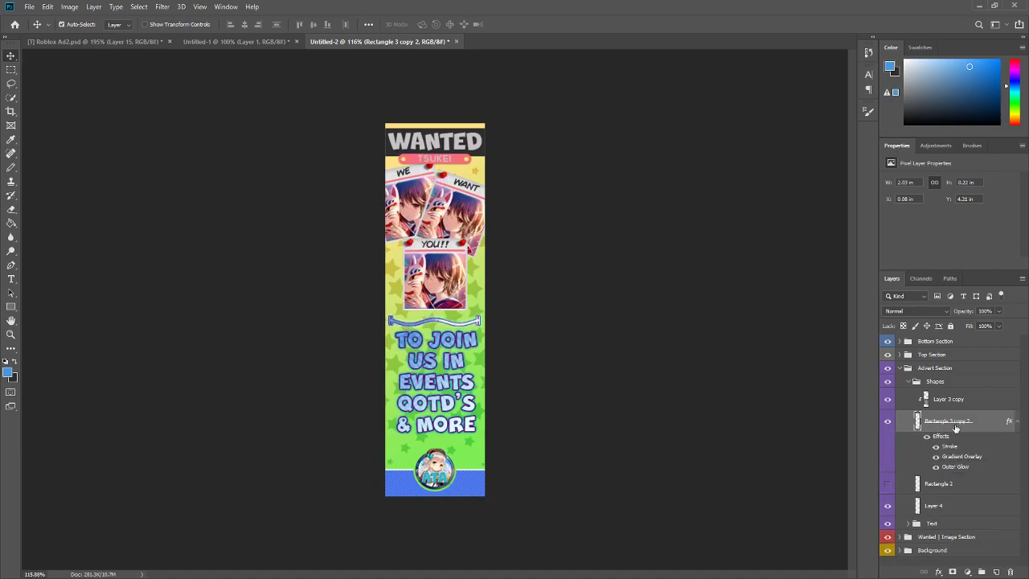
# Set the divider's gradient overlay scale to 150% and move the gradient's blue colour stop to location 34%
pyautogui.rightClick(965, 420)
pyautogui.click(856, 140)
pyautogui.click(579, 439)
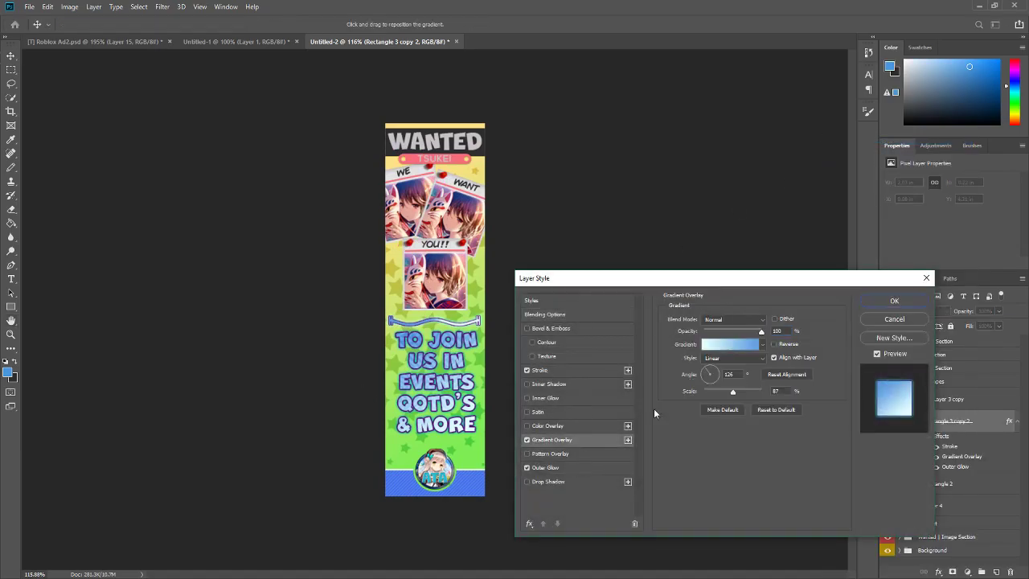
pyautogui.moveTo(729, 393); pyautogui.dragTo(922, 386)
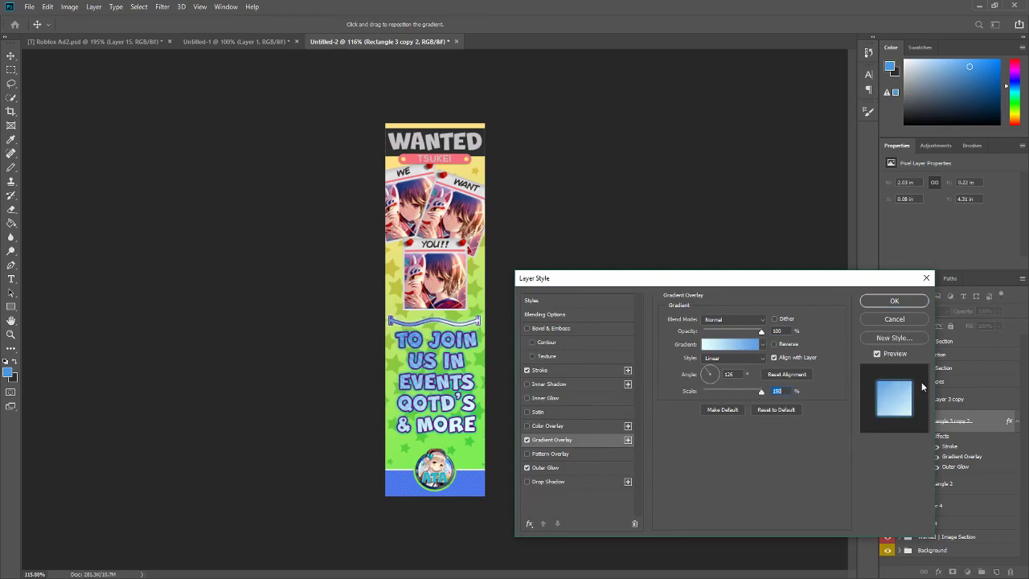
pyautogui.click(726, 346)
pyautogui.moveTo(242, 130); pyautogui.dragTo(228, 131)
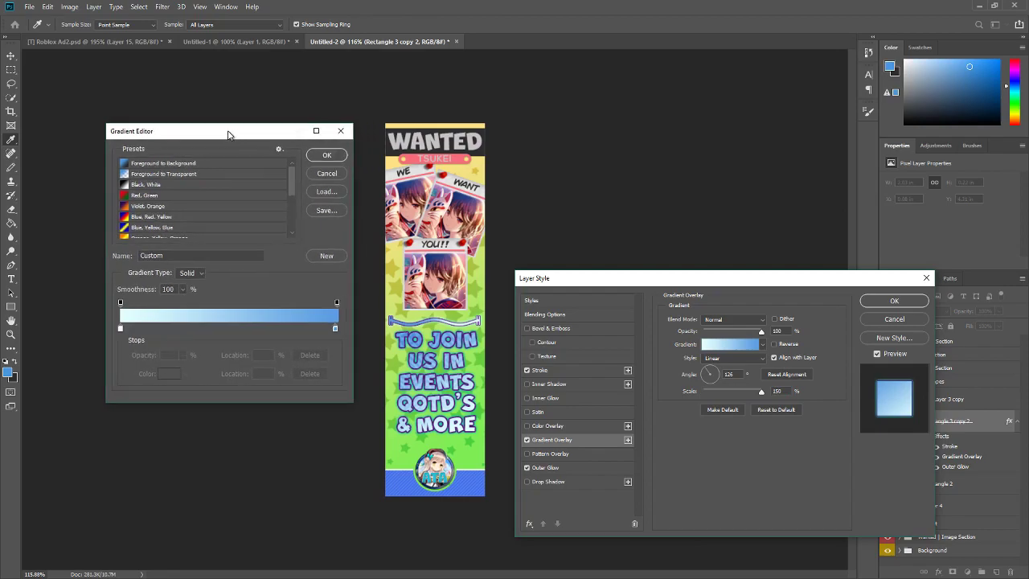
pyautogui.moveTo(335, 330); pyautogui.dragTo(193, 328)
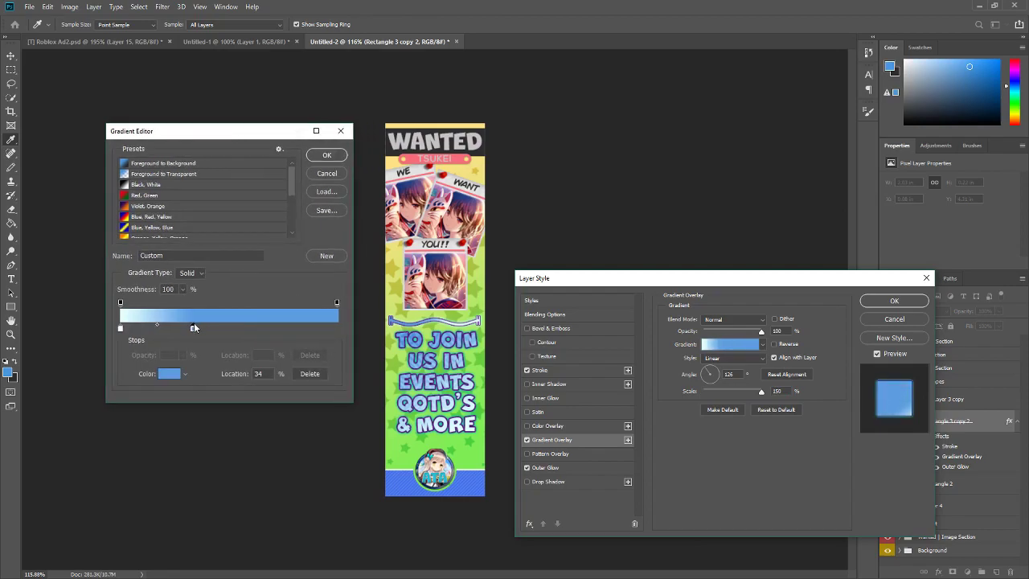
pyautogui.click(326, 155)
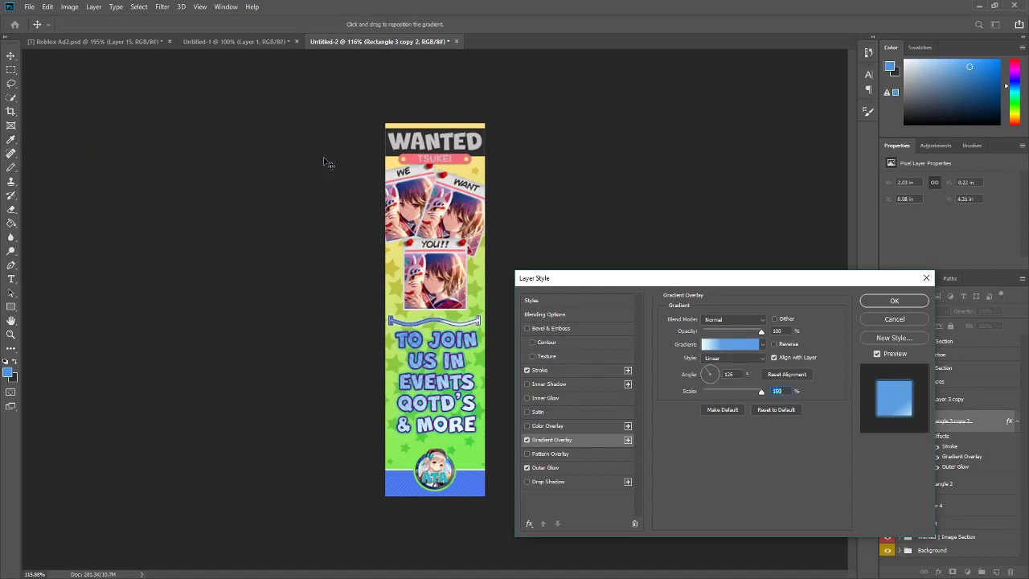
pyautogui.click(894, 301)
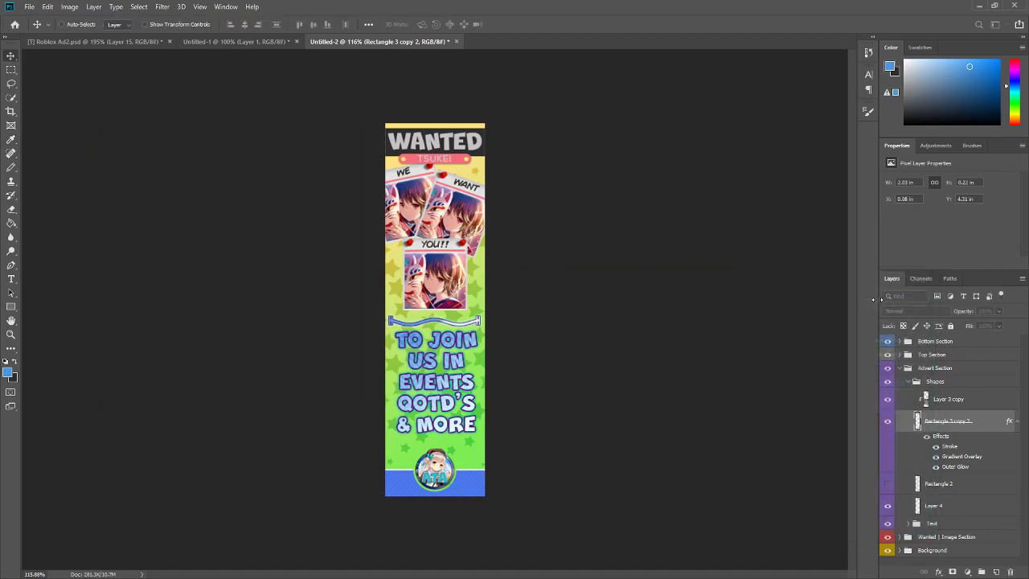
# Rasterize the layer style of the merged divider so its gradient, stroke and glow become pixels
pyautogui.scroll(5, 499, 337)
pyautogui.scroll(-3, 460, 343)
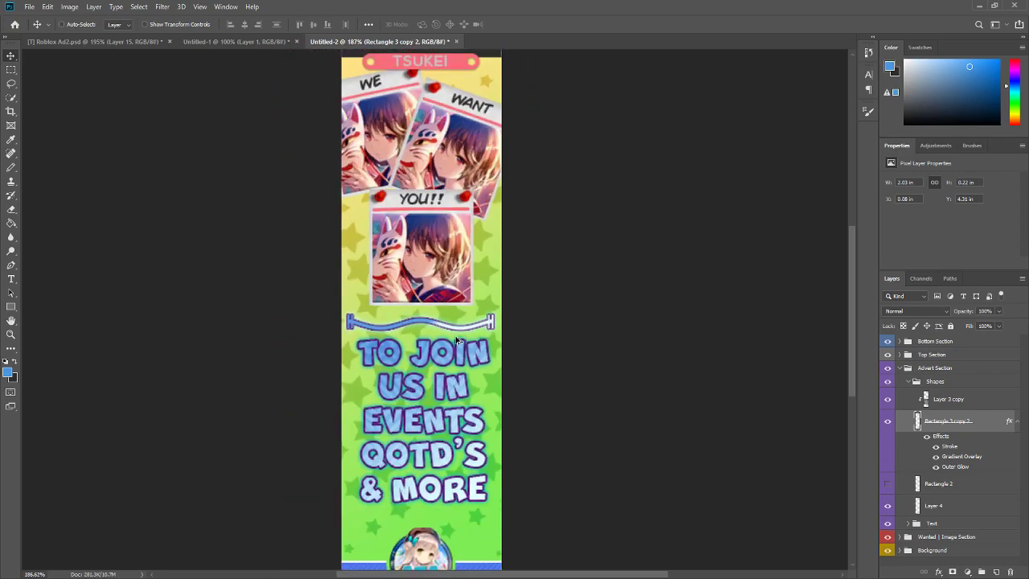
pyautogui.rightClick(963, 425)
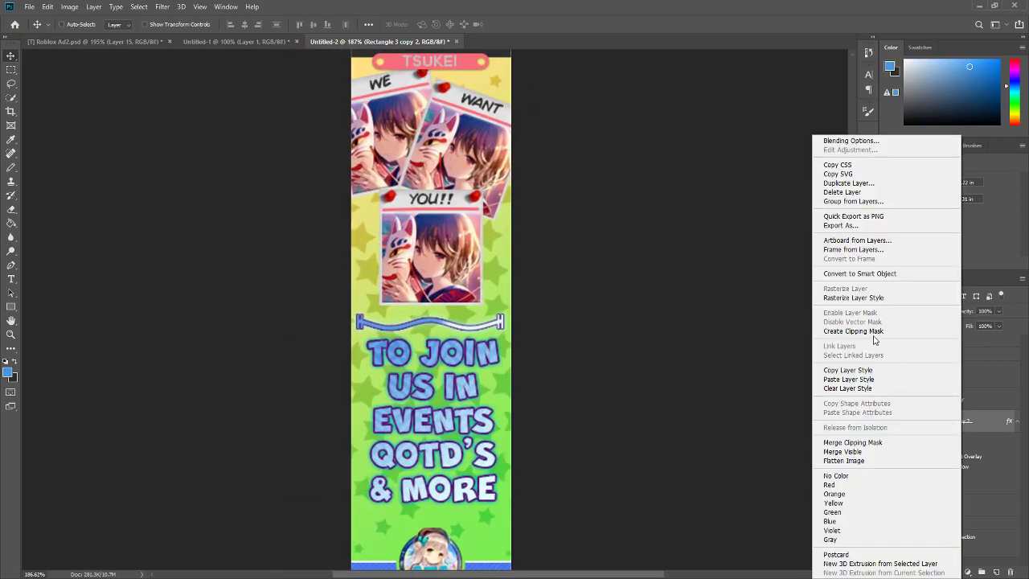
pyautogui.click(840, 302)
pyautogui.scroll(-3, 398, 385)
pyautogui.scroll(2, 424, 378)
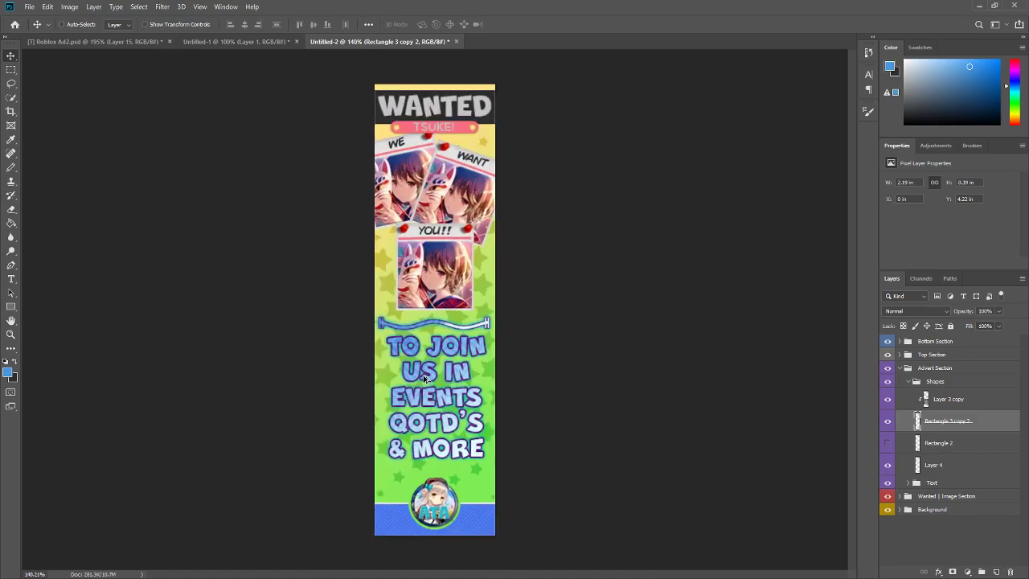
pyautogui.scroll(1, 492, 384)
pyautogui.scroll(-2, 480, 345)
pyautogui.scroll(1, 475, 348)
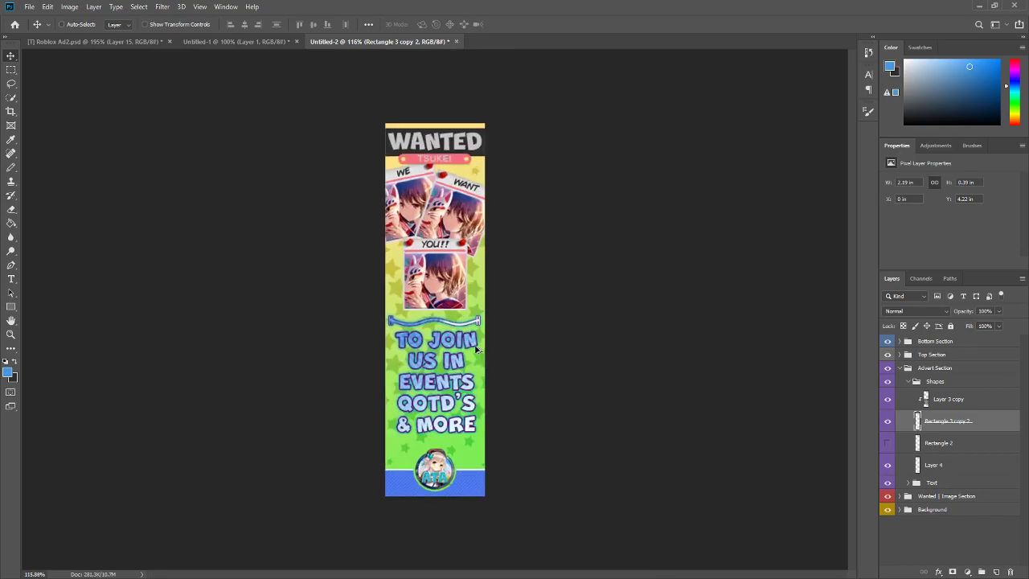
pyautogui.scroll(2, 472, 337)
pyautogui.scroll(-3, 471, 336)
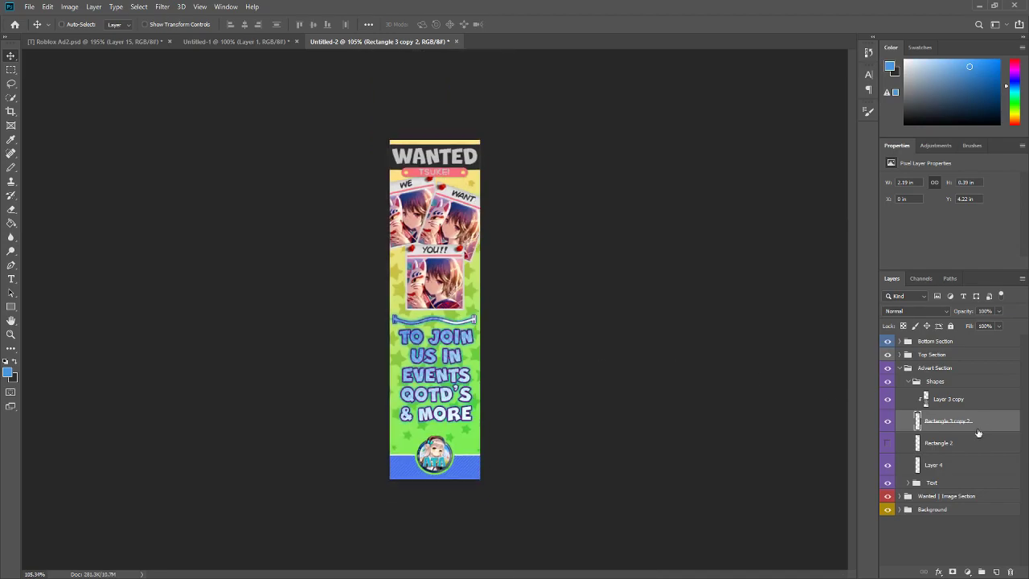
# Duplicate the Shapes group and flip the copy both ways with width and height at -100%
pyautogui.click(933, 381)
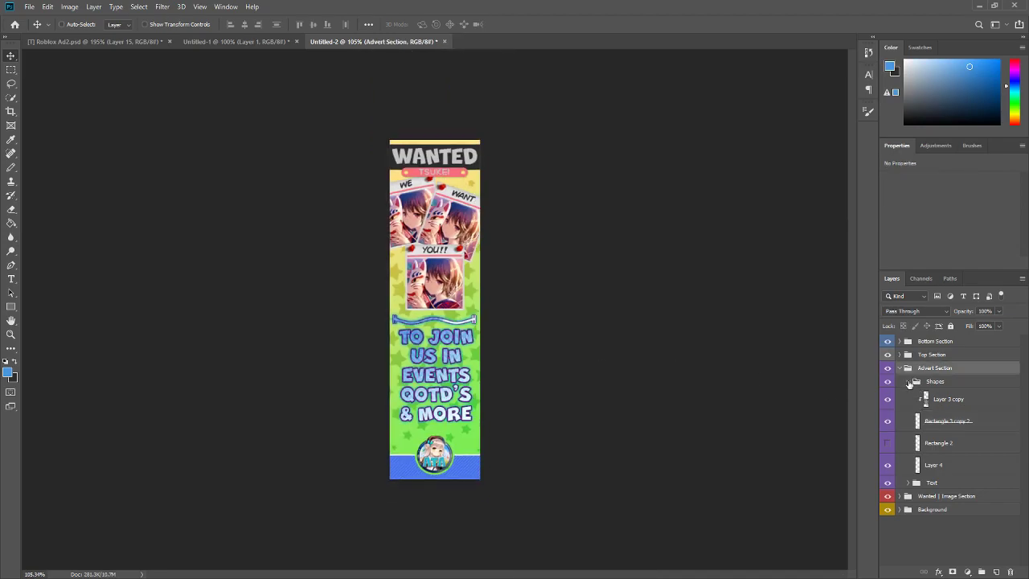
pyautogui.click(910, 381)
pyautogui.hotkey('ctrl', 'j')
pyautogui.hotkey('ctrl', 't')
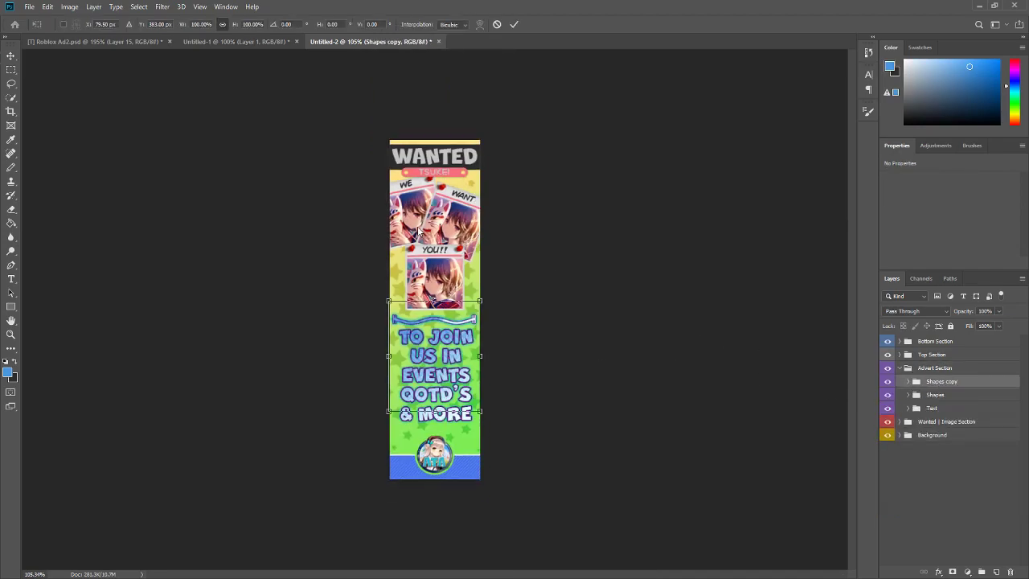
pyautogui.moveTo(472, 236); pyautogui.dragTo(389, 458)
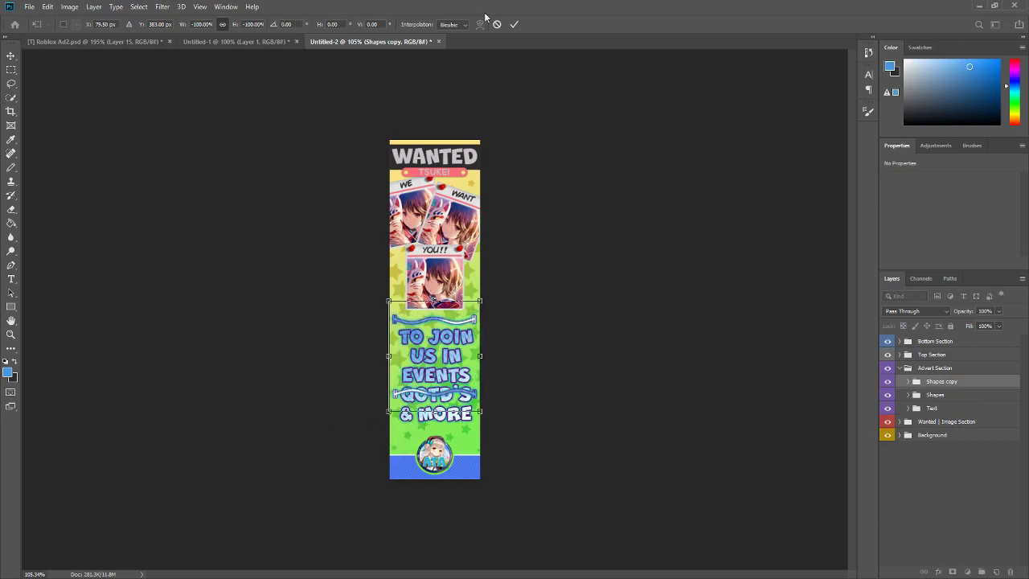
pyautogui.click(515, 24)
# Move the flipped divider copy down to between the "& MORE" line and the round logo
pyautogui.scroll(2, 448, 401)
pyautogui.moveTo(448, 401)
pyautogui.mouseDown()
pyautogui.moveTo(482, 418)
pyautogui.moveTo(482, 456)
pyautogui.moveTo(451, 488)
pyautogui.mouseUp()
pyautogui.scroll(-2, 458, 435)
pyautogui.scroll(1, 458, 436)
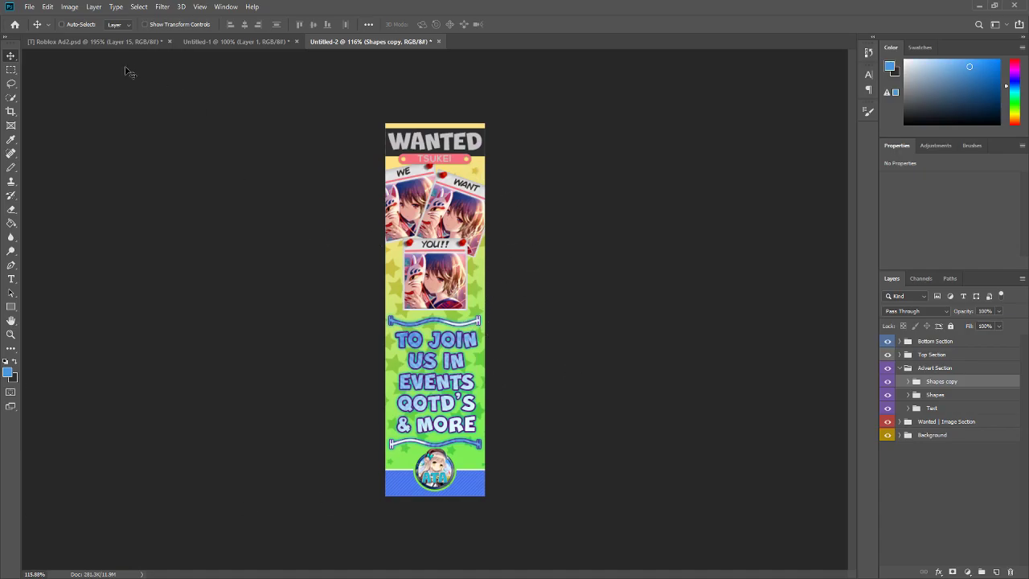
# Compare the advertisement with the finished design in Roblox Ad2.psd, checking its artwork and layer structure
pyautogui.click(120, 42)
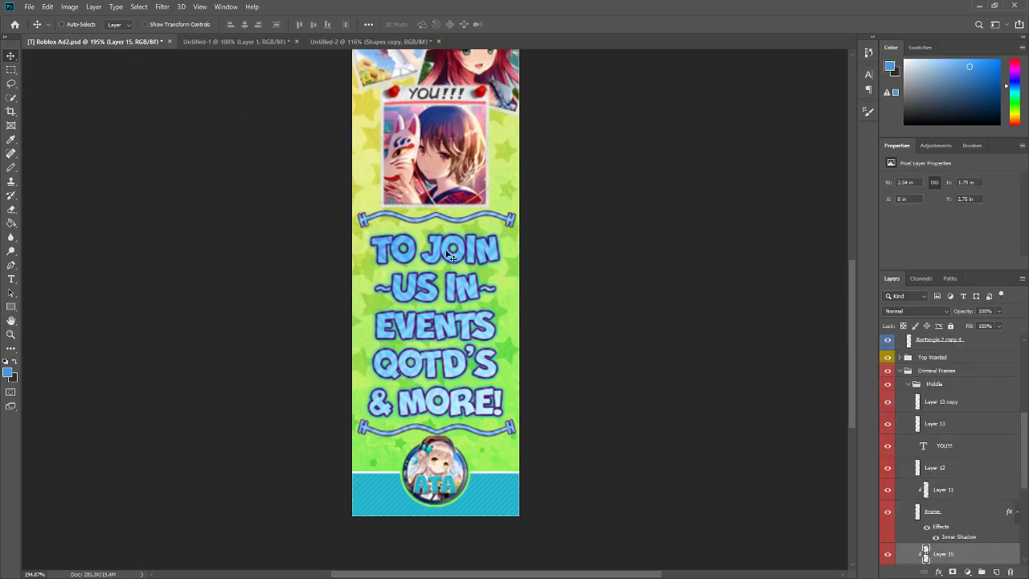
pyautogui.scroll(-3, 460, 191)
pyautogui.scroll(1, 447, 257)
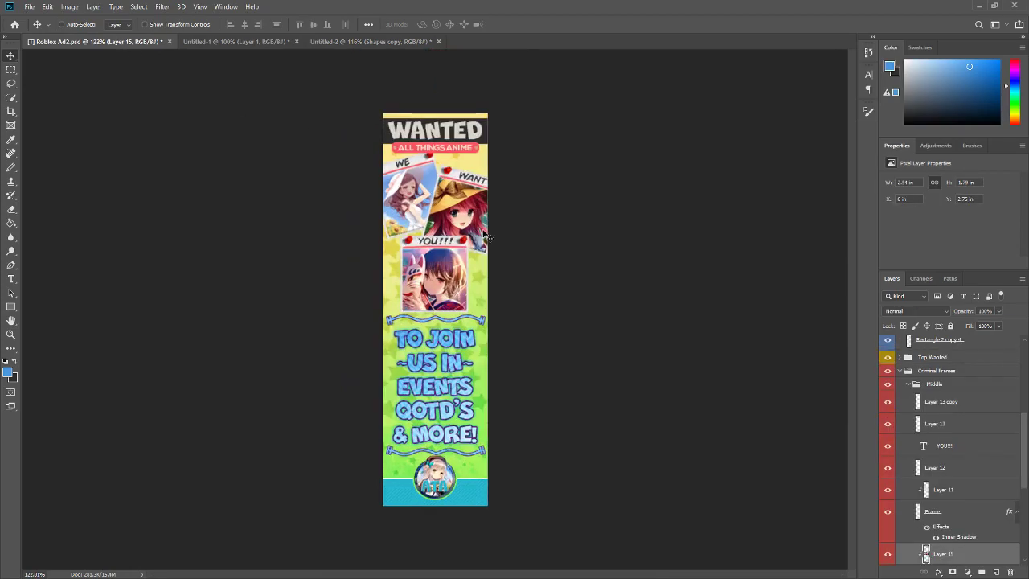
pyautogui.scroll(1, 480, 235)
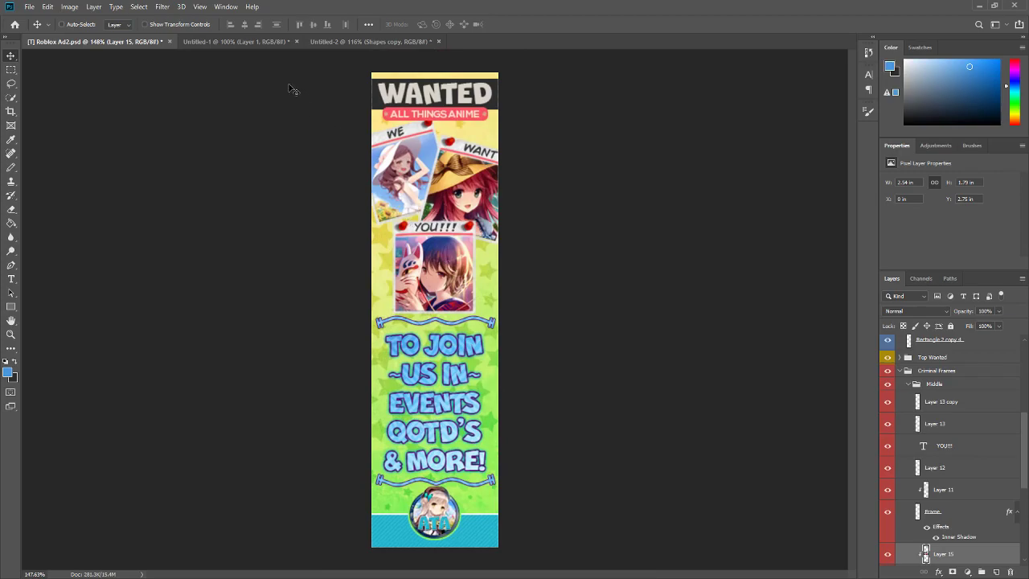
pyautogui.click(358, 41)
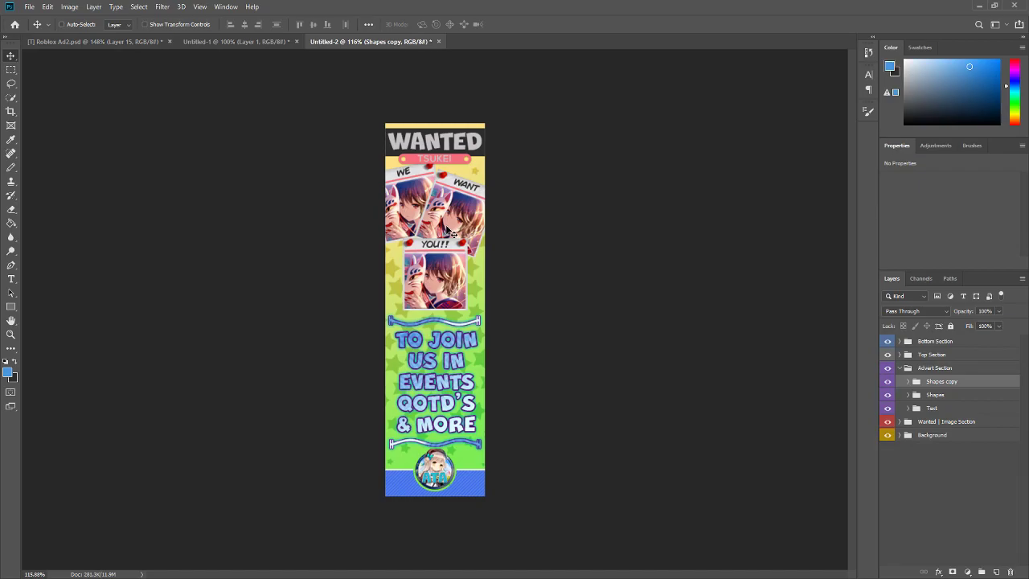
pyautogui.click(149, 41)
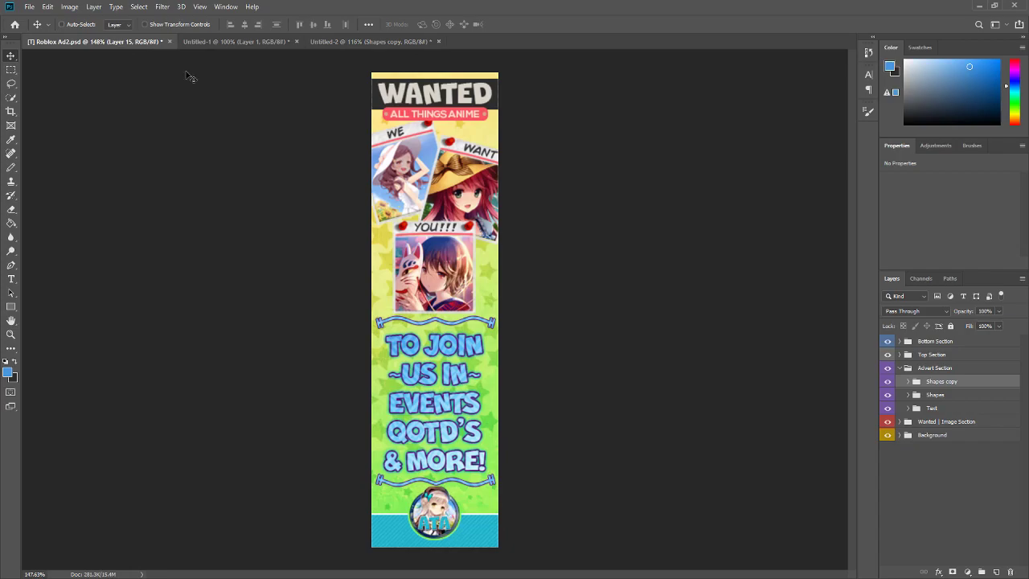
pyautogui.scroll(5, 904, 429)
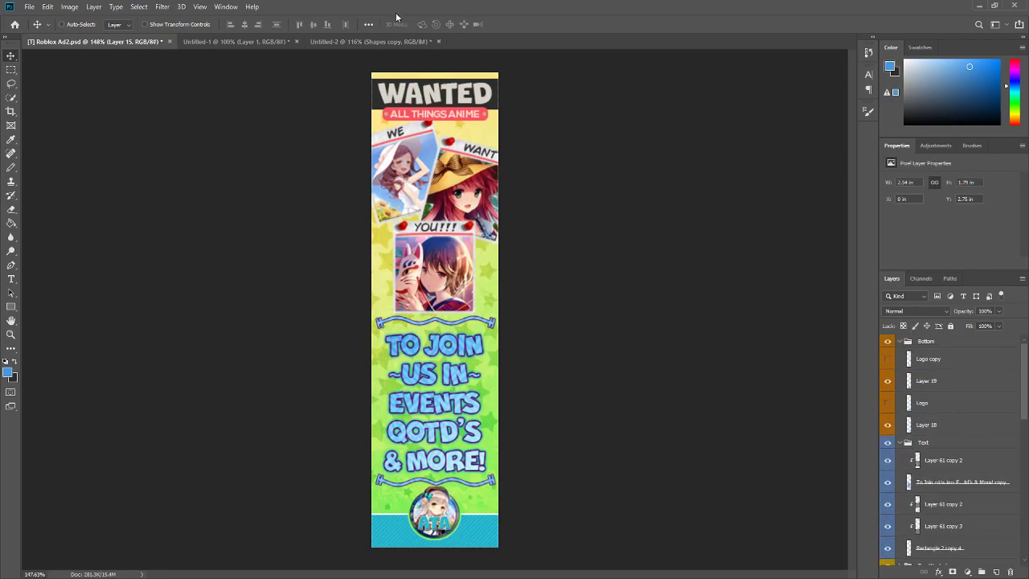
pyautogui.click(233, 41)
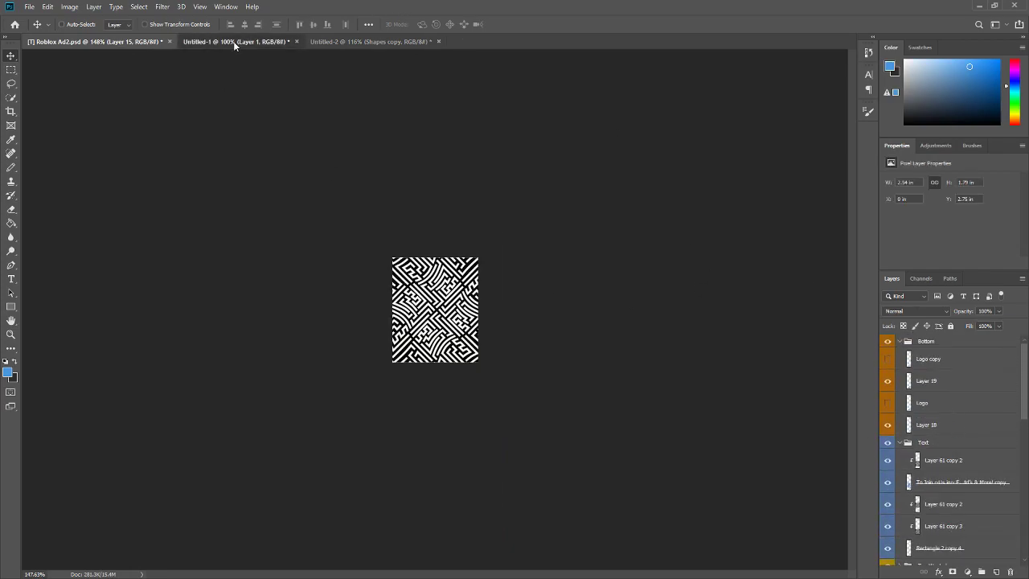
pyautogui.click(331, 42)
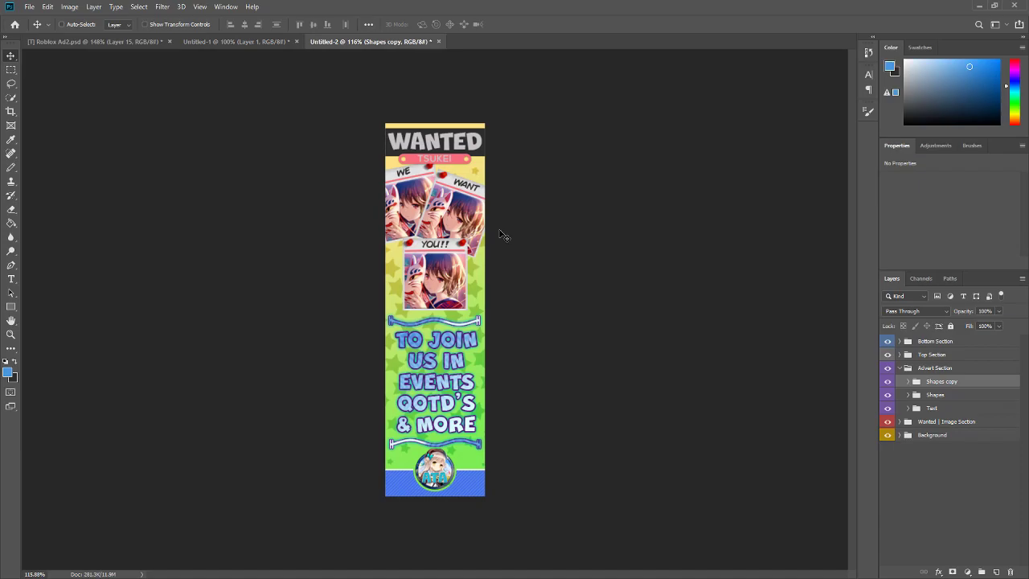